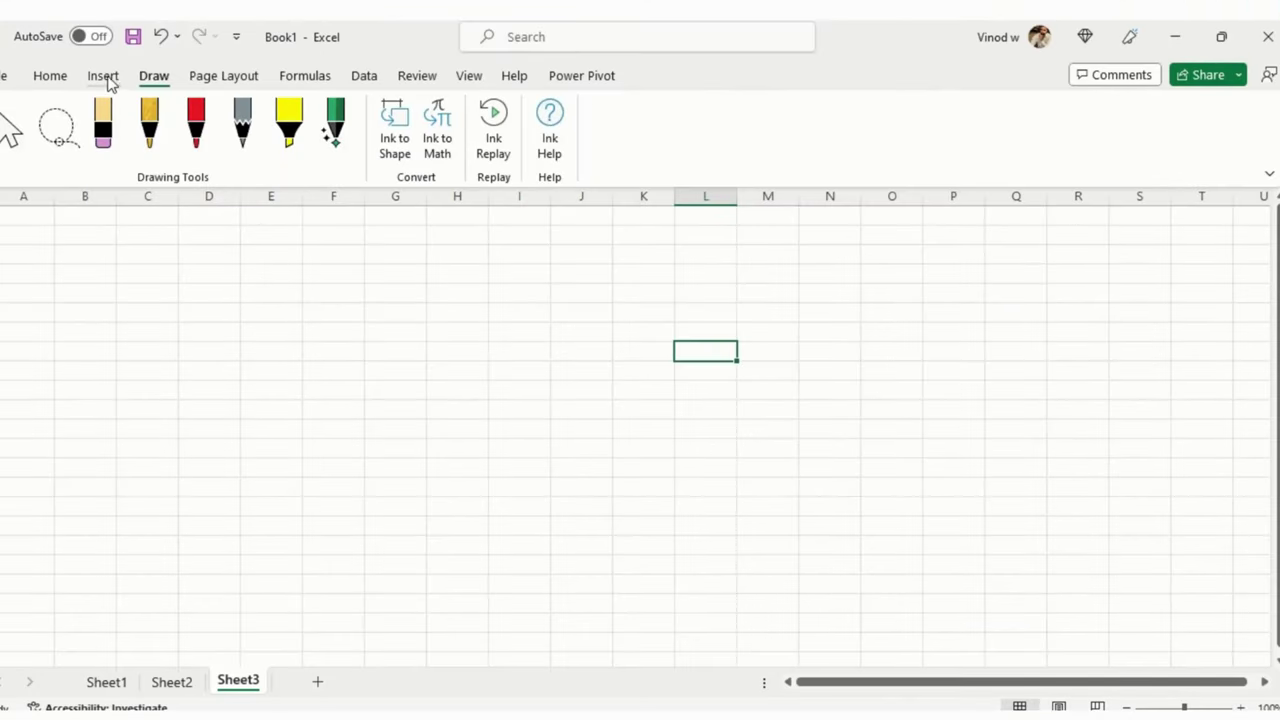
# Show Sheet2's product table with its Type, Sales ($), Country and Name columns
pyautogui.click(103, 77)
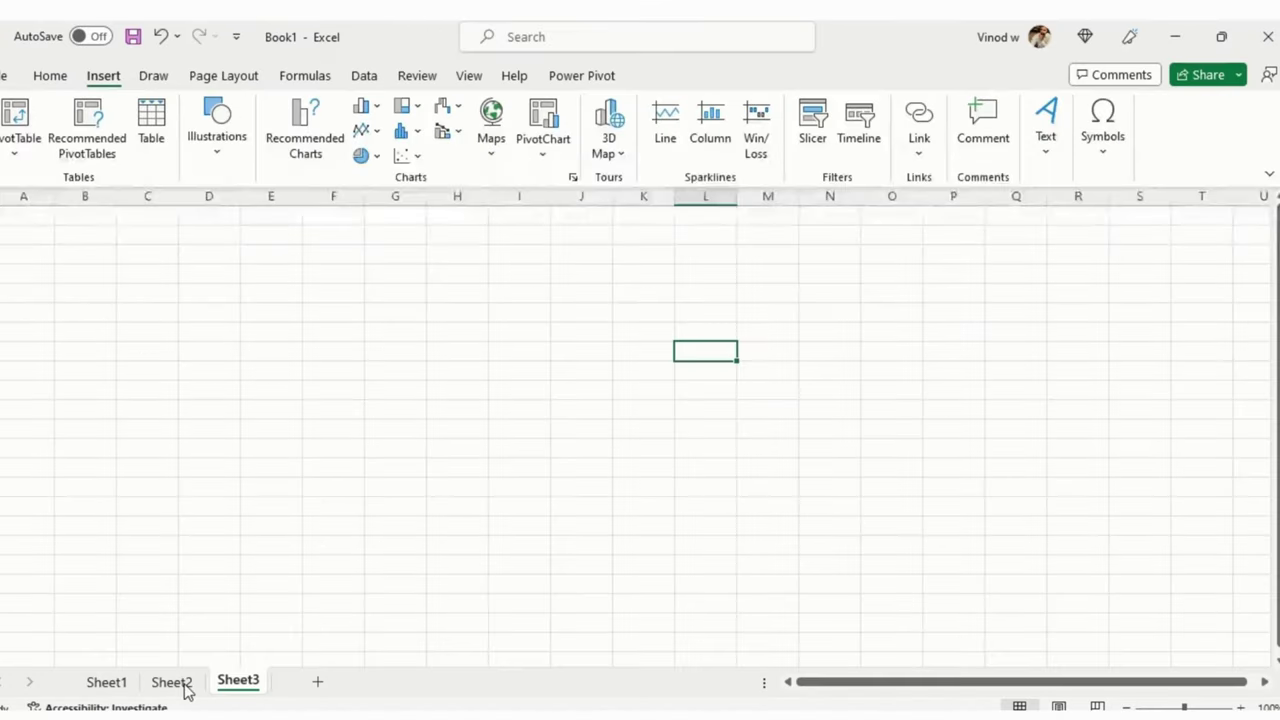
pyautogui.click(182, 689)
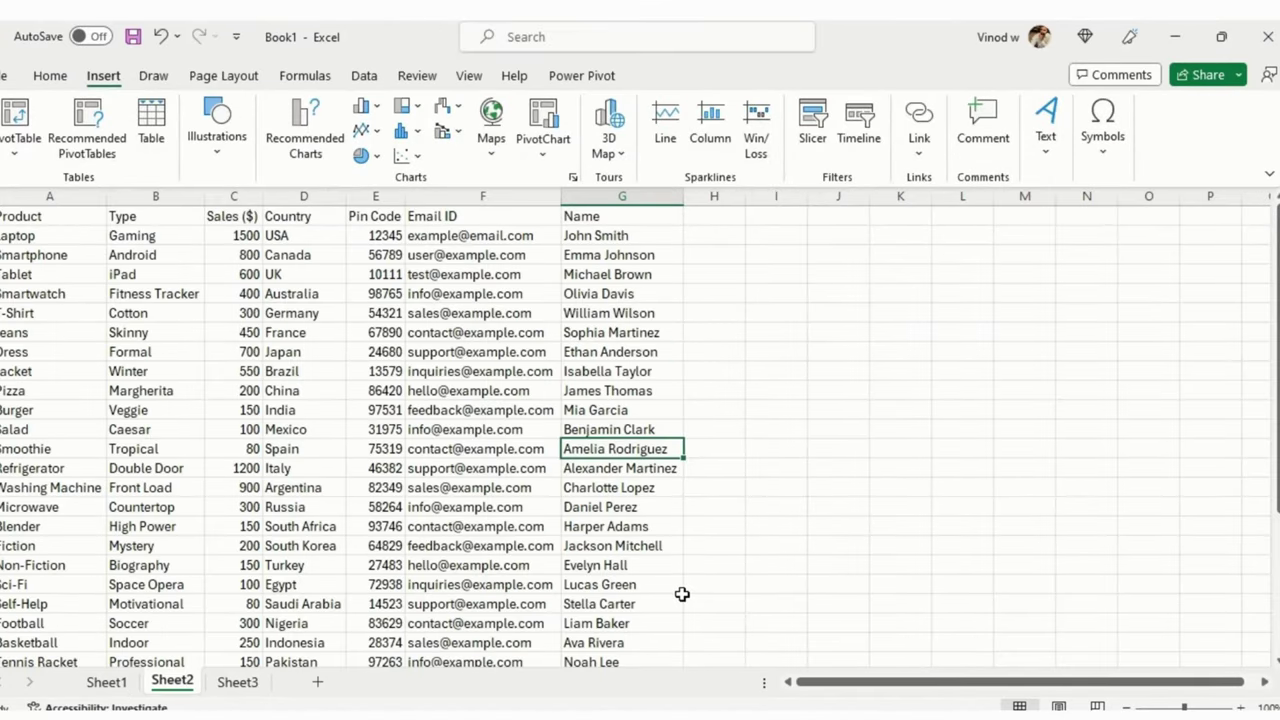
pyautogui.click(717, 480)
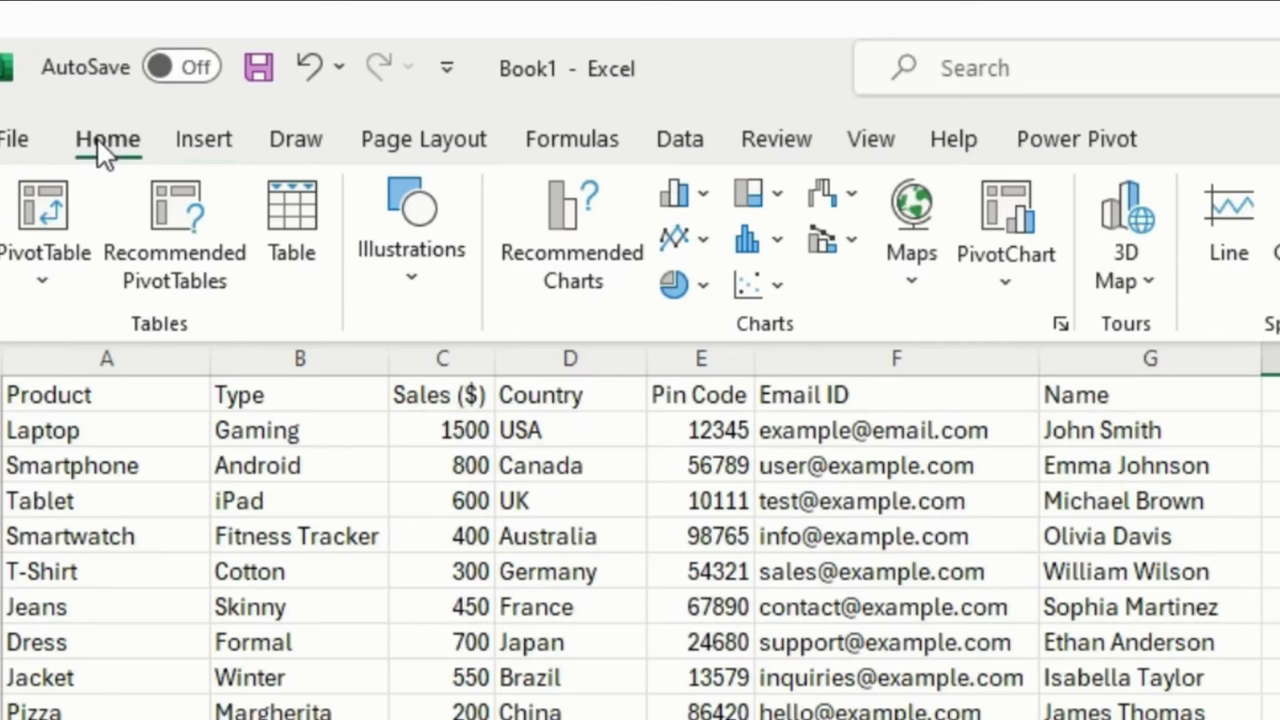
pyautogui.click(49, 75)
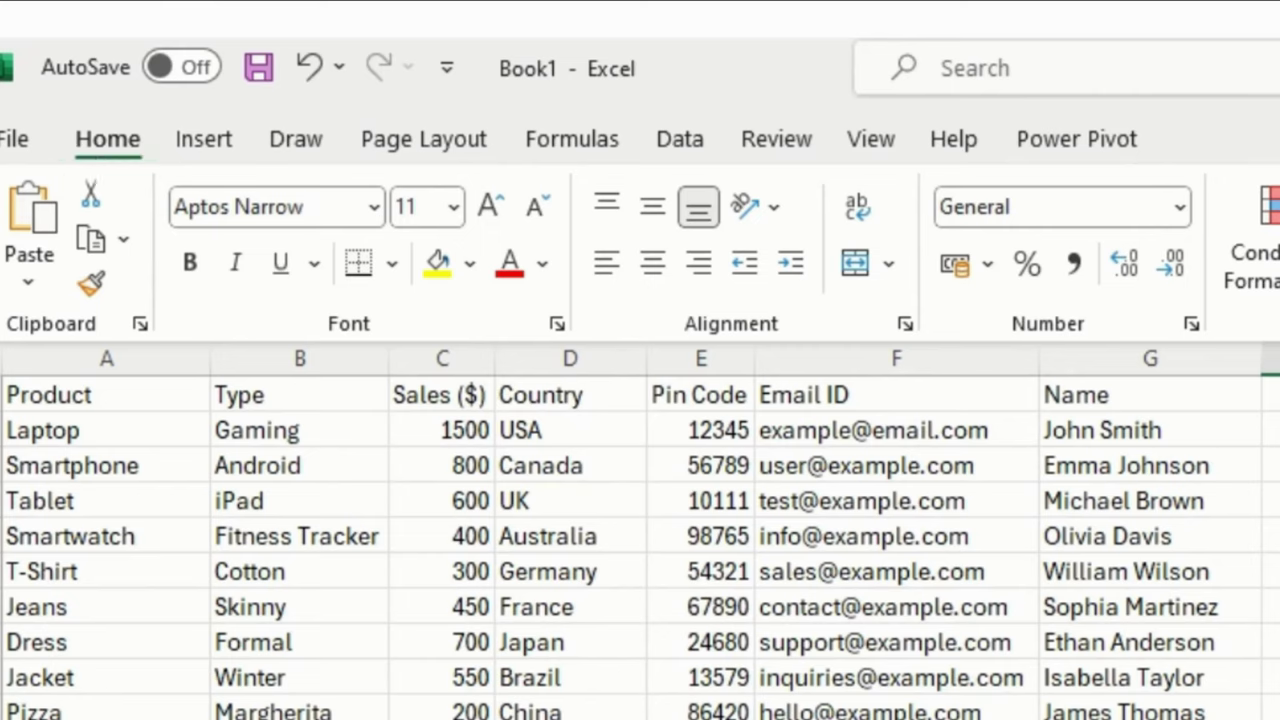
pyautogui.click(468, 568)
pyautogui.click(662, 568)
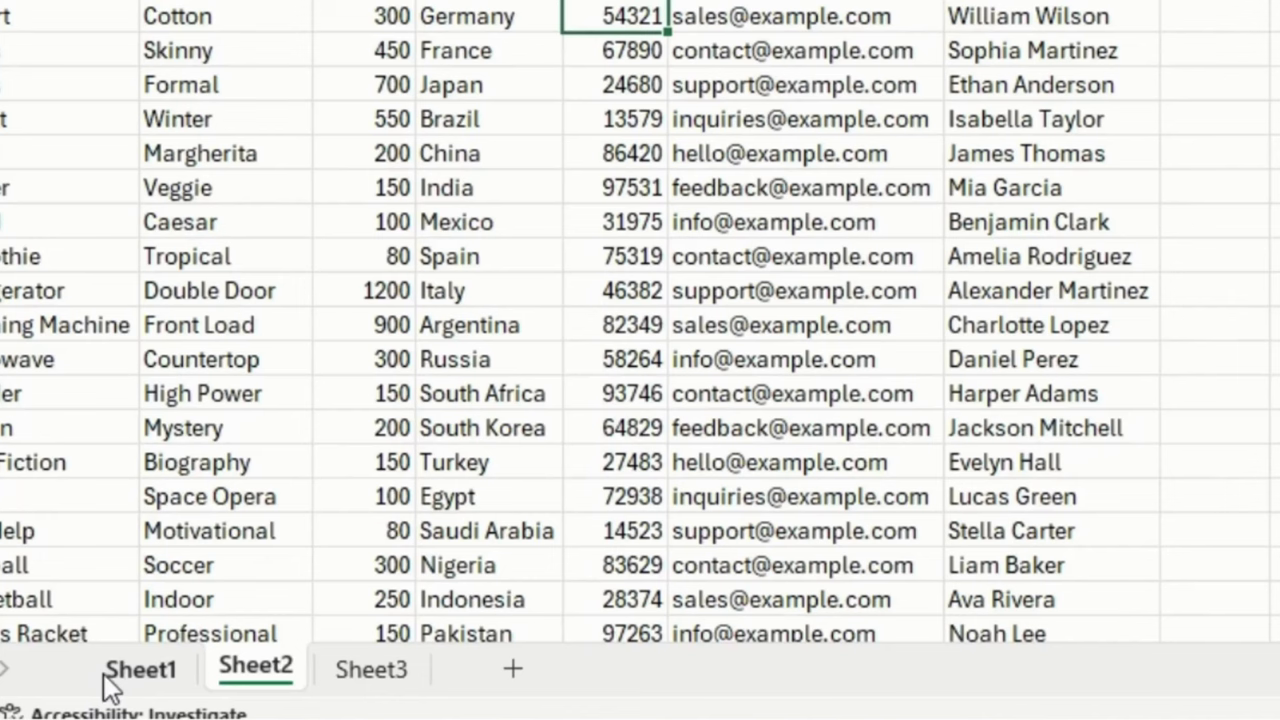
pyautogui.click(118, 684)
pyautogui.click(284, 684)
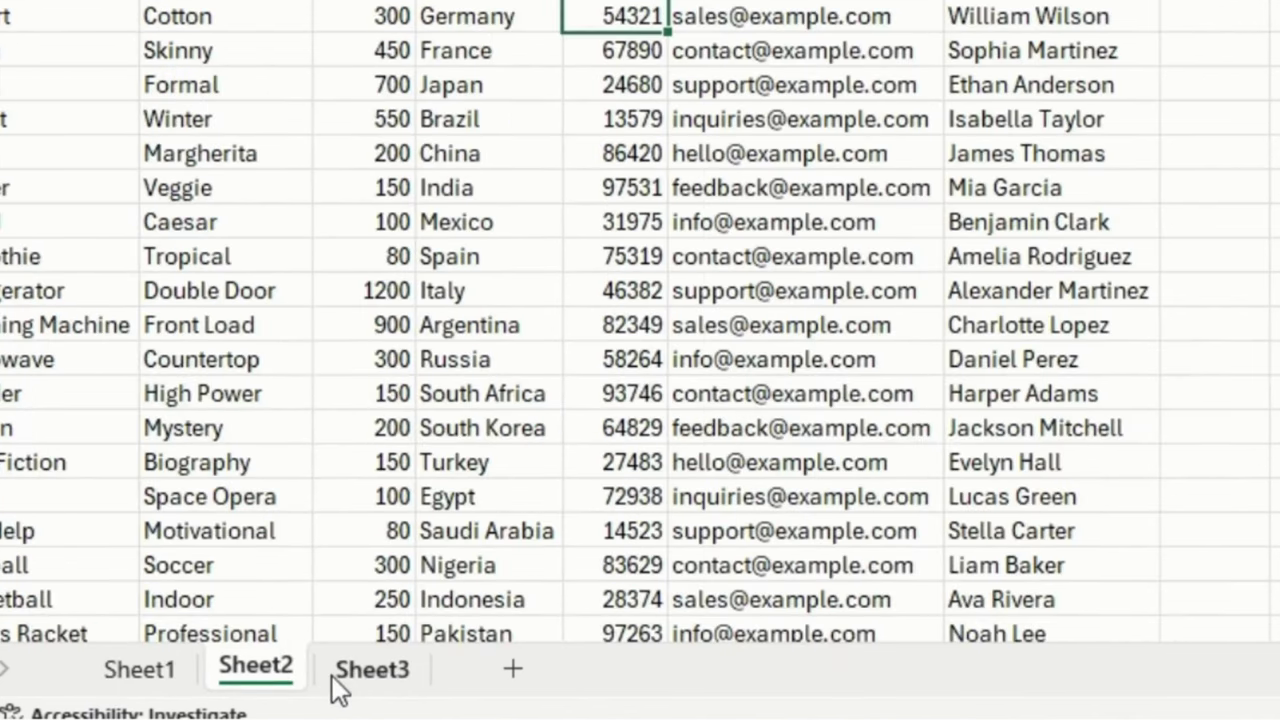
pyautogui.click(345, 680)
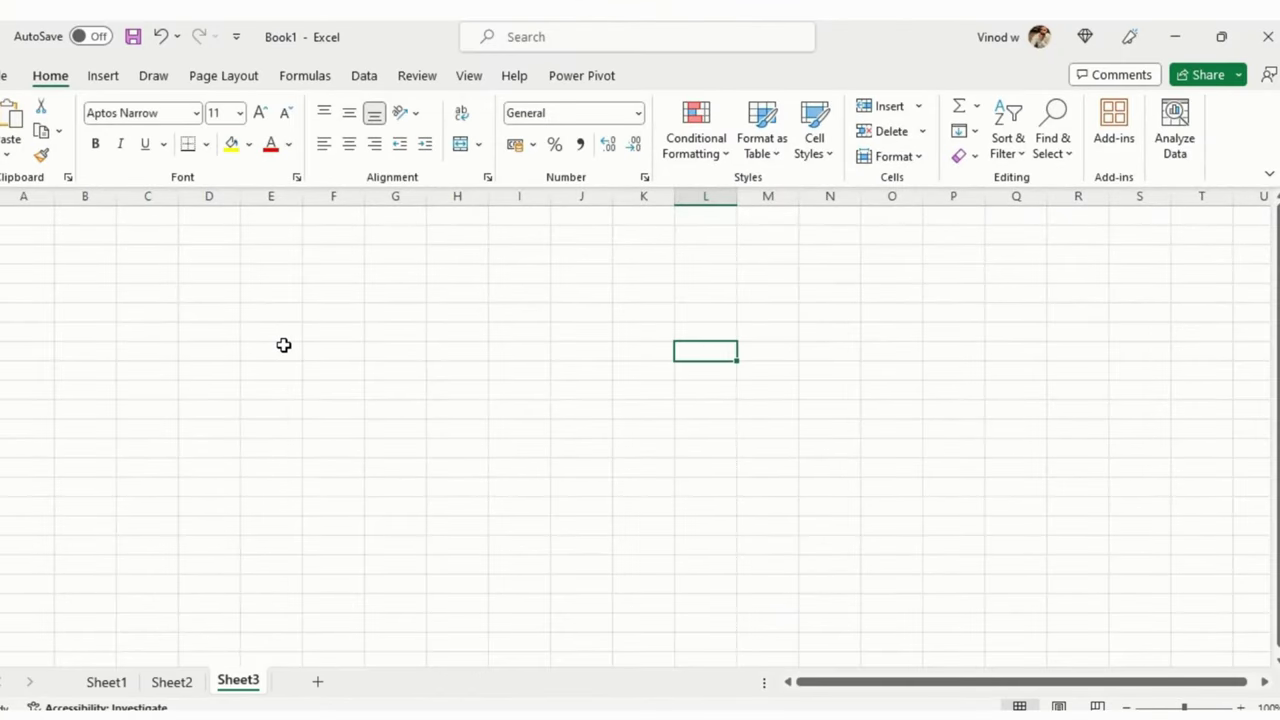
pyautogui.click(445, 273)
pyautogui.click(576, 317)
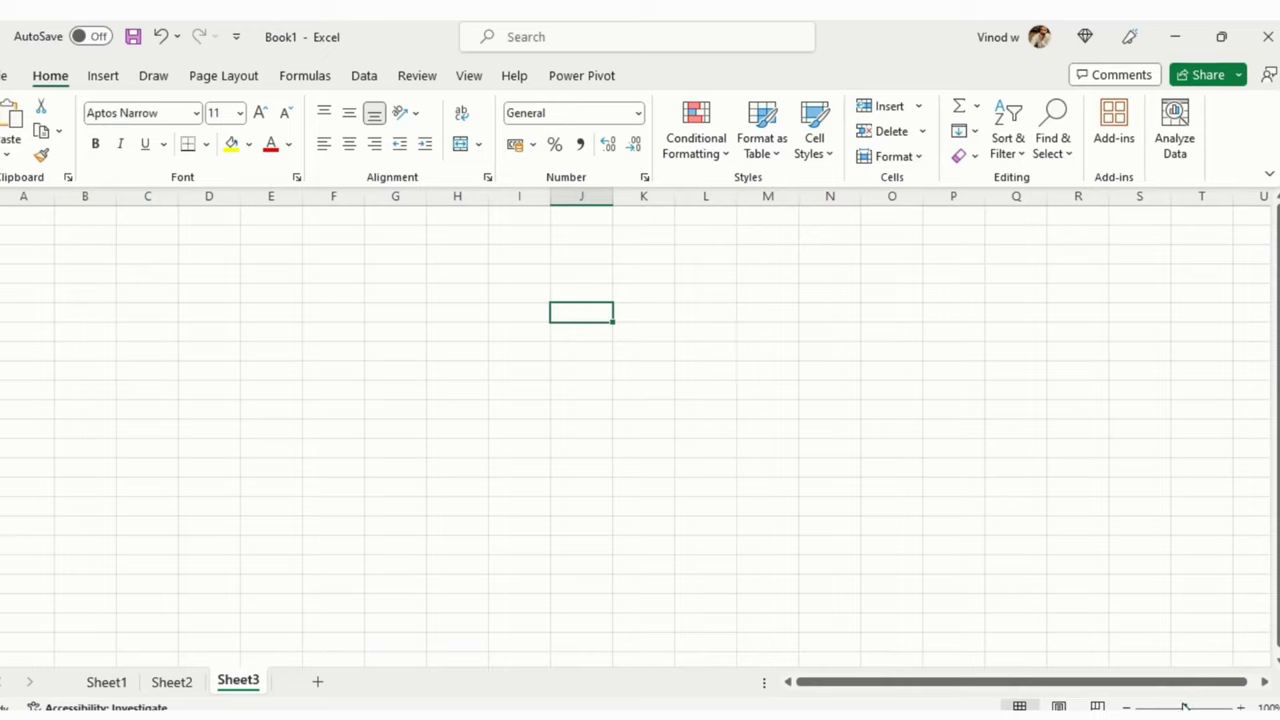
pyautogui.click(195, 684)
pyautogui.click(386, 446)
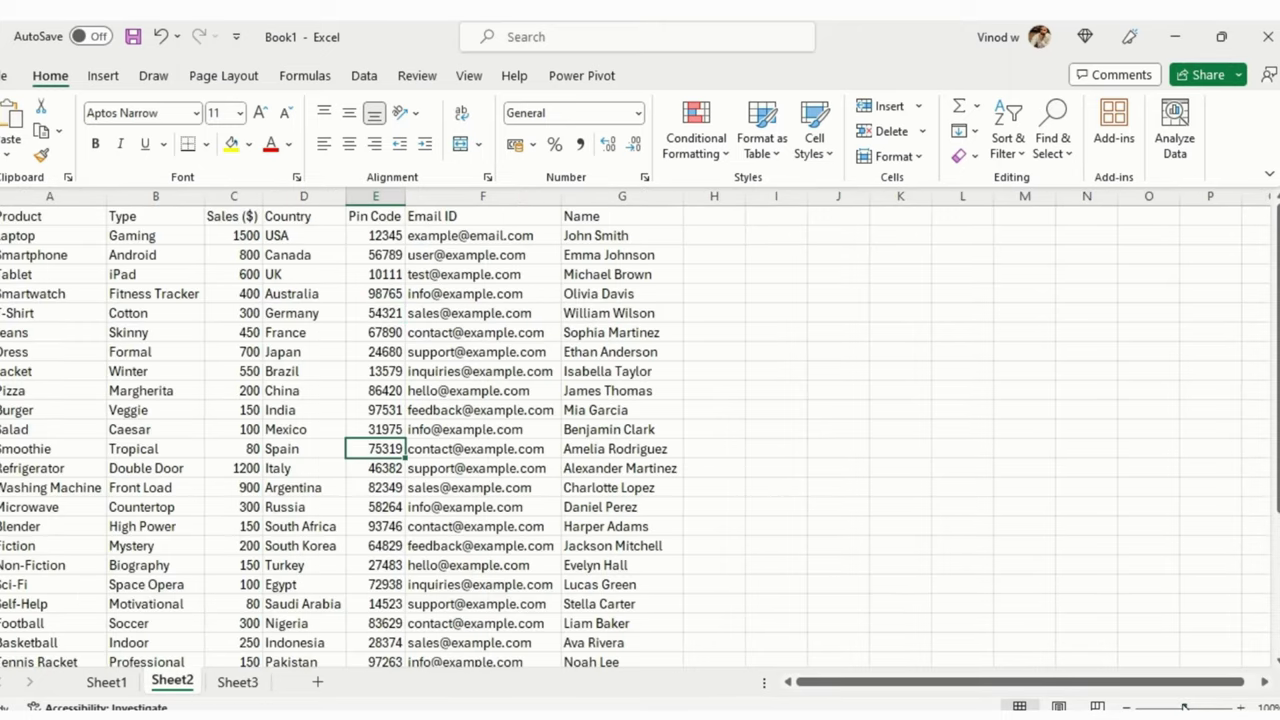
pyautogui.moveTo(1184, 706)
pyautogui.mouseDown()
pyautogui.moveTo(1200, 706)
pyautogui.moveTo(1175, 706)
pyautogui.mouseUp()
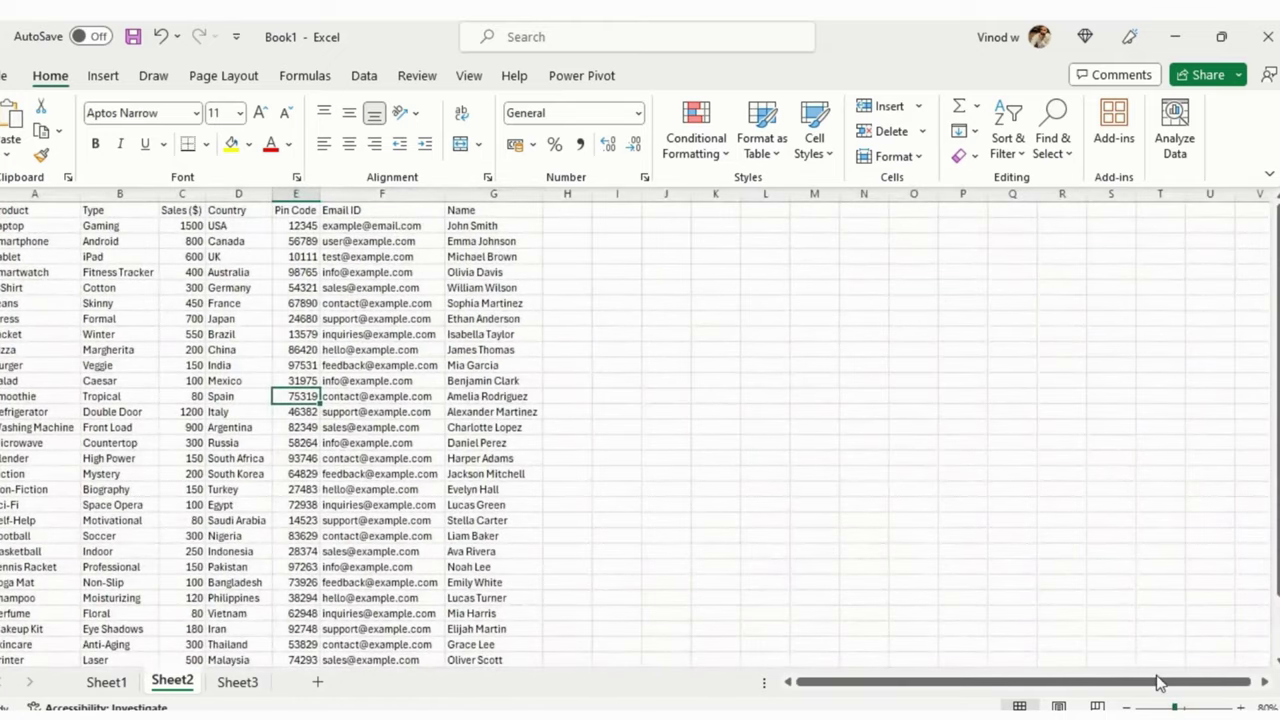
pyautogui.moveTo(1043, 686); pyautogui.dragTo(970, 688)
pyautogui.click(372, 394)
pyautogui.click(655, 348)
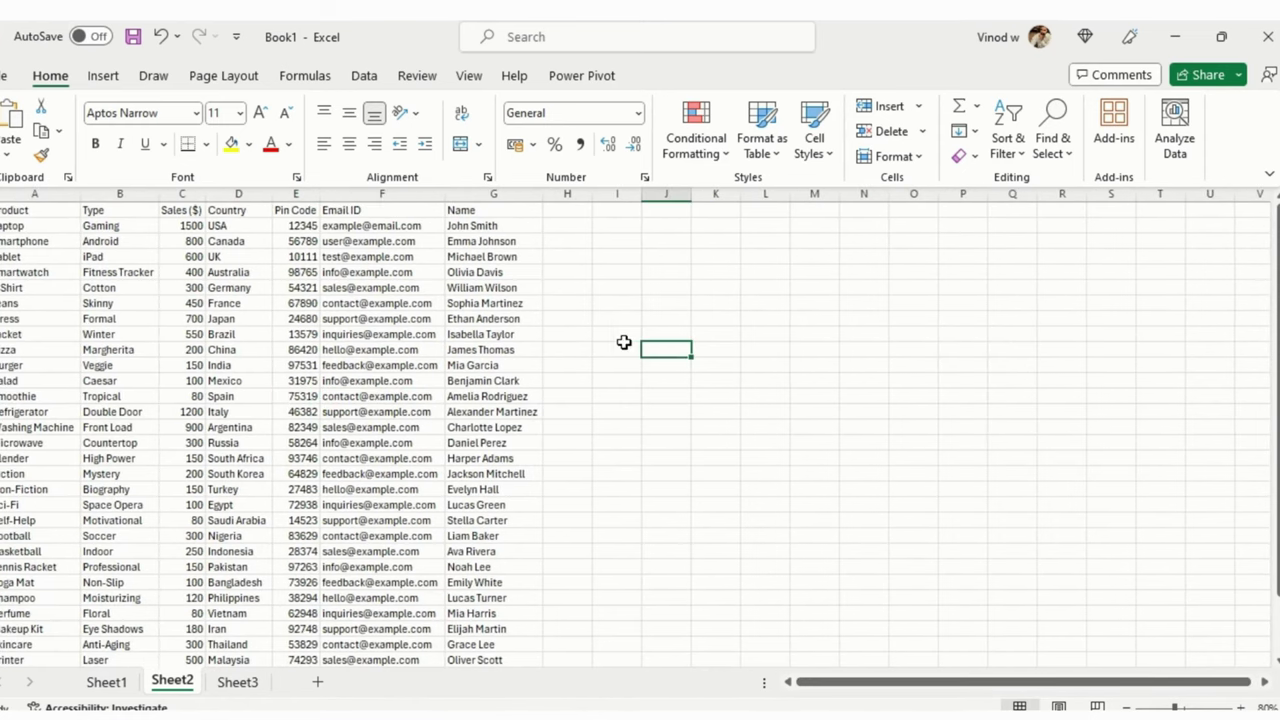
pyautogui.scroll(2, 147, 357)
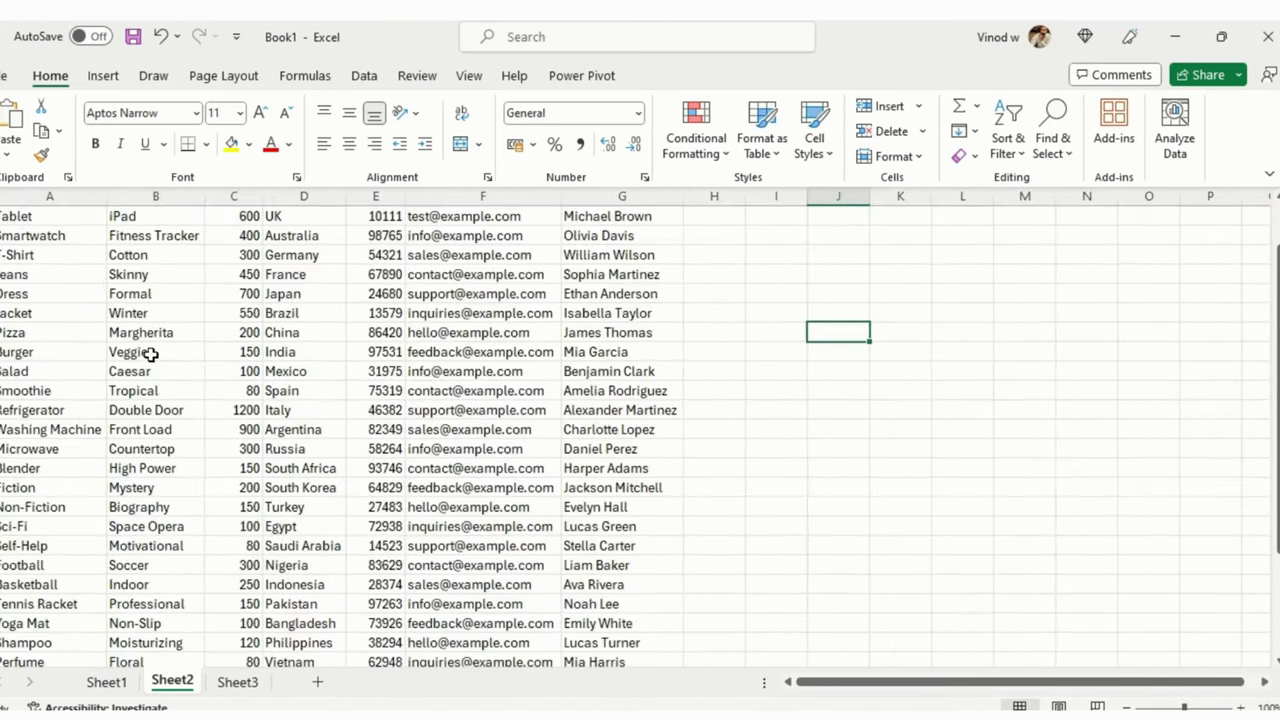
pyautogui.keyDown('ctrl'); pyautogui.click(155, 350); pyautogui.keyUp('ctrl')
pyautogui.scroll(1, 185, 360)
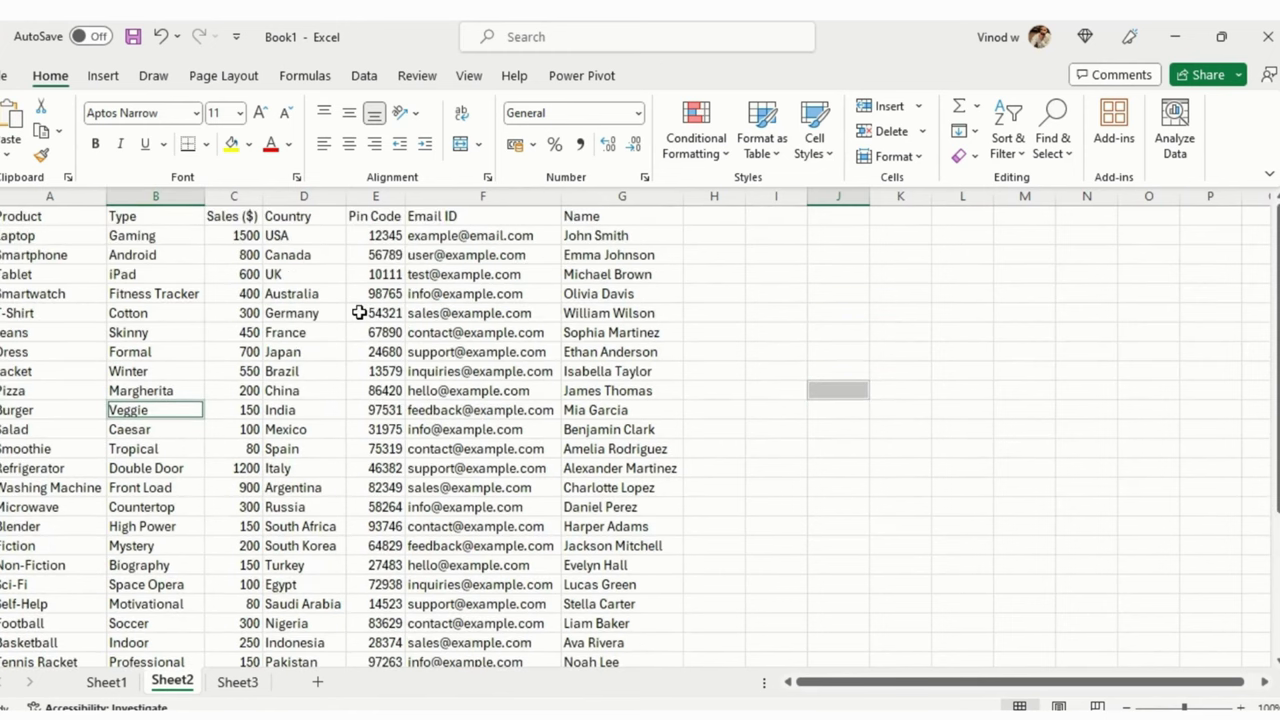
pyautogui.click(797, 311)
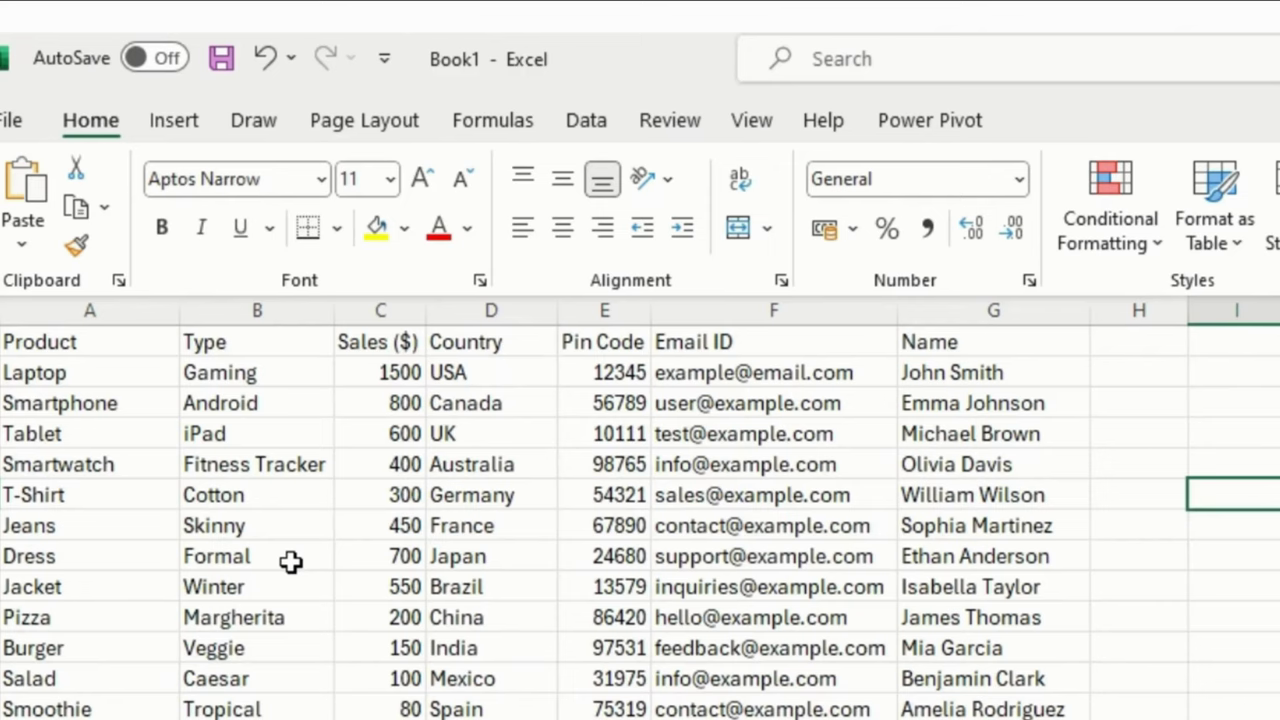
pyautogui.click(480, 592)
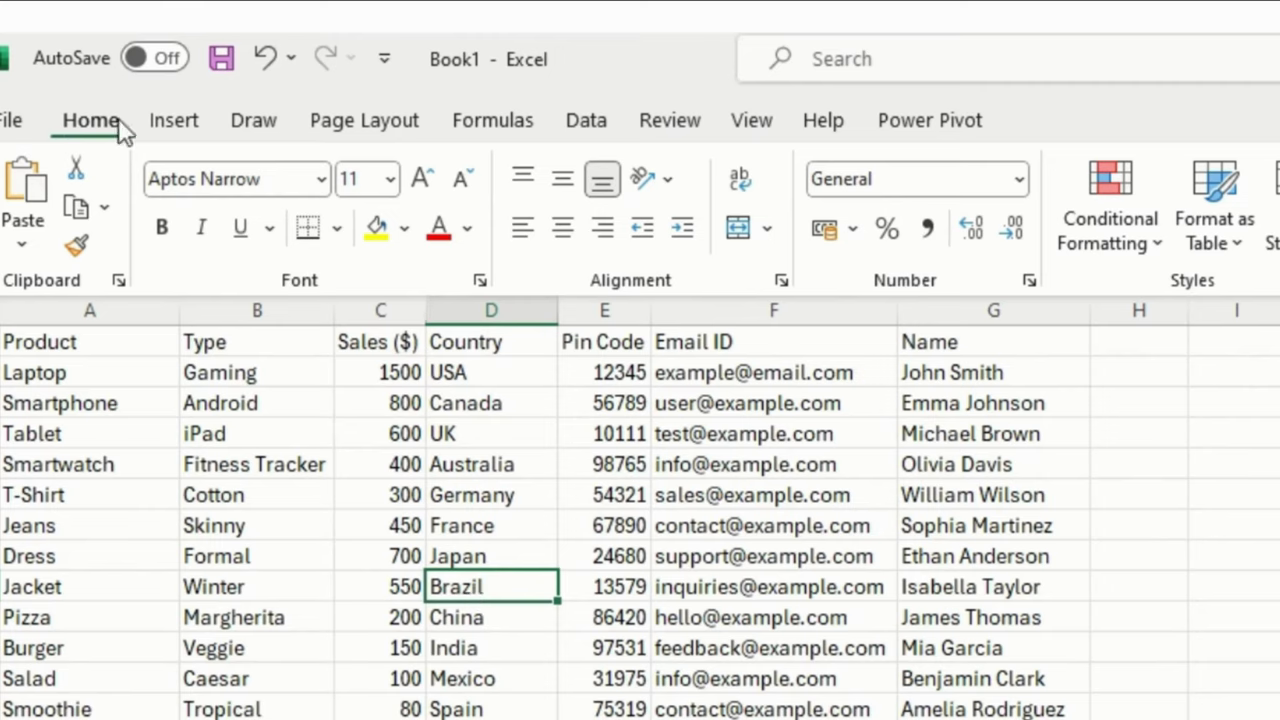
# Insert a PivotTable from Sheet2!$A$1:$G$33 placed on a new worksheet
pyautogui.click(165, 133)
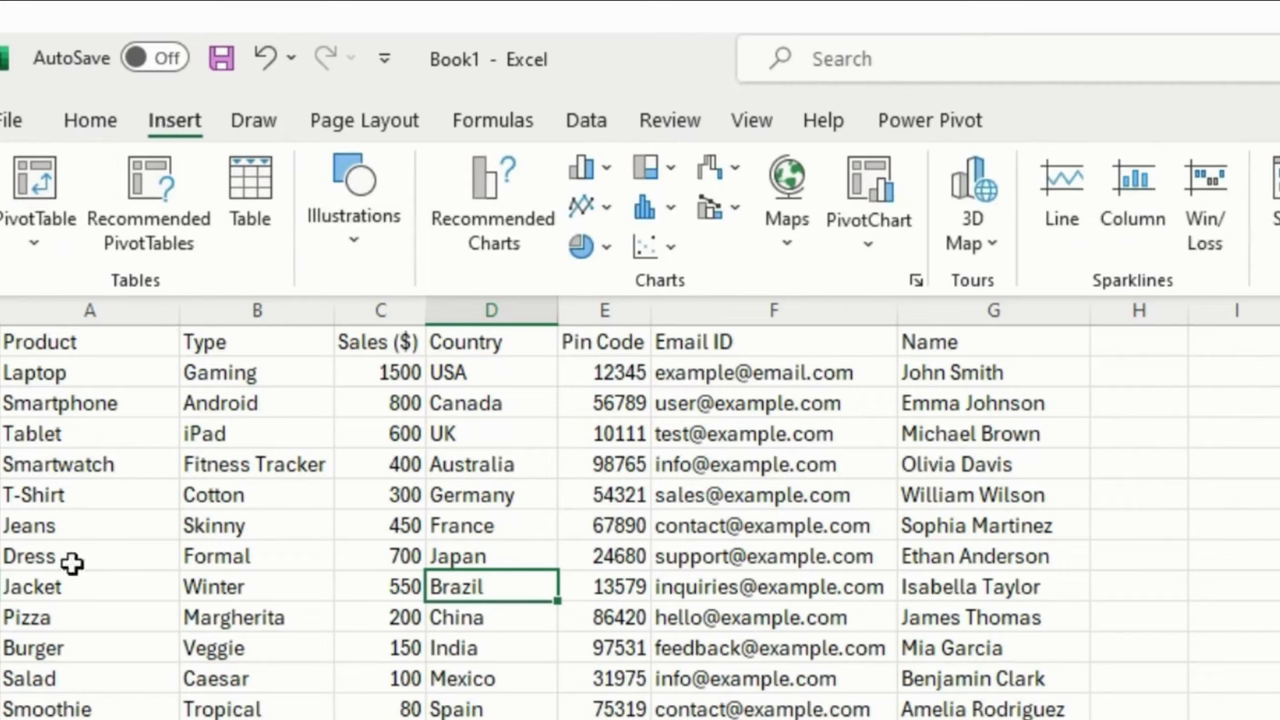
pyautogui.click(40, 183)
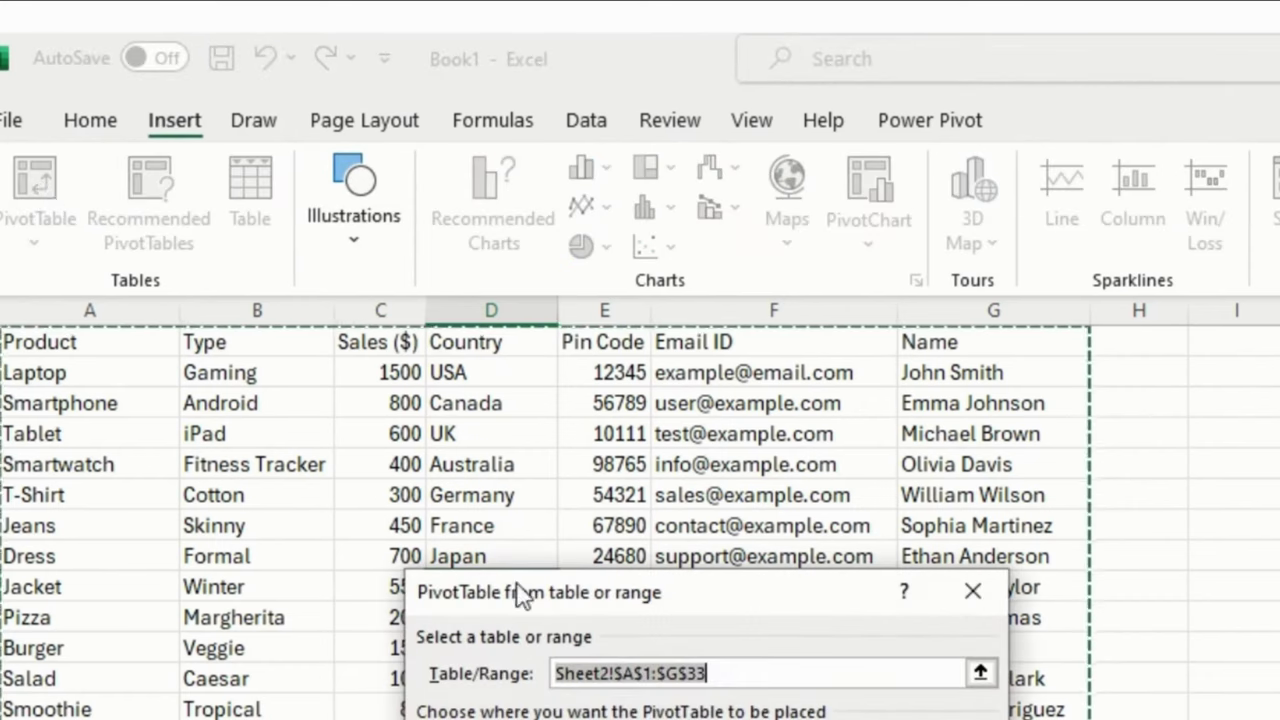
pyautogui.moveTo(609, 597); pyautogui.dragTo(645, 399)
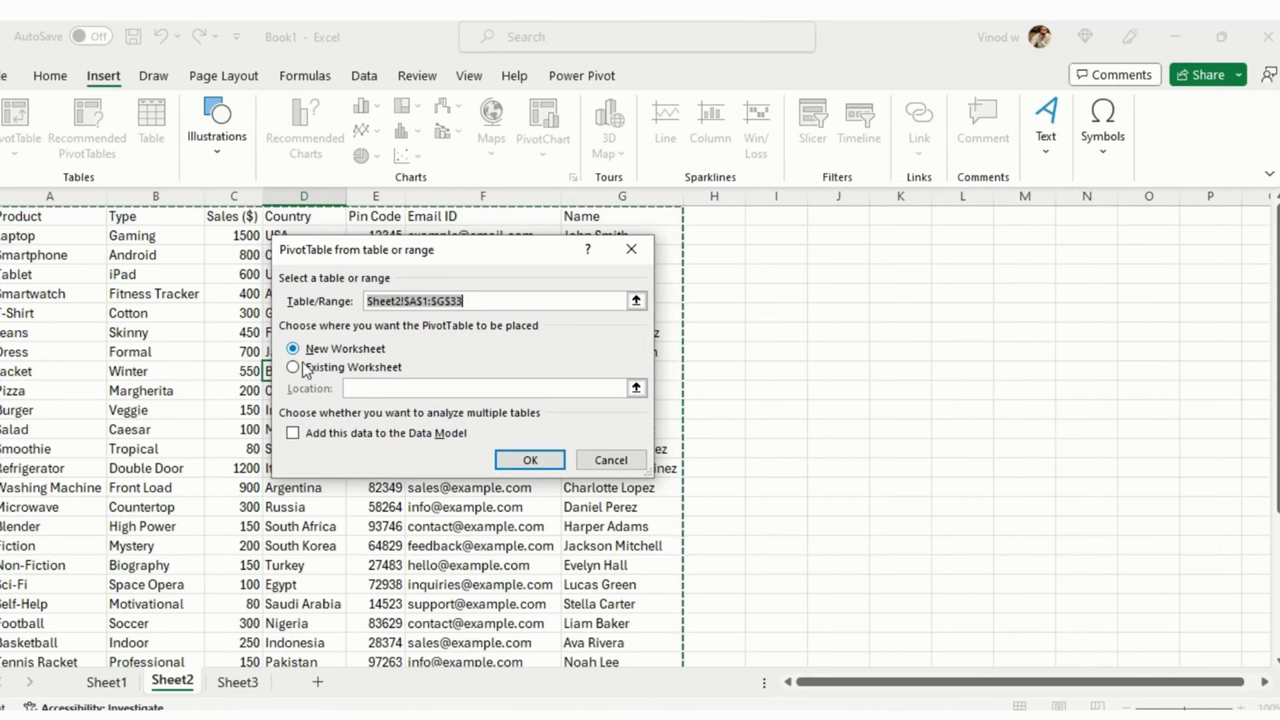
pyautogui.click(530, 460)
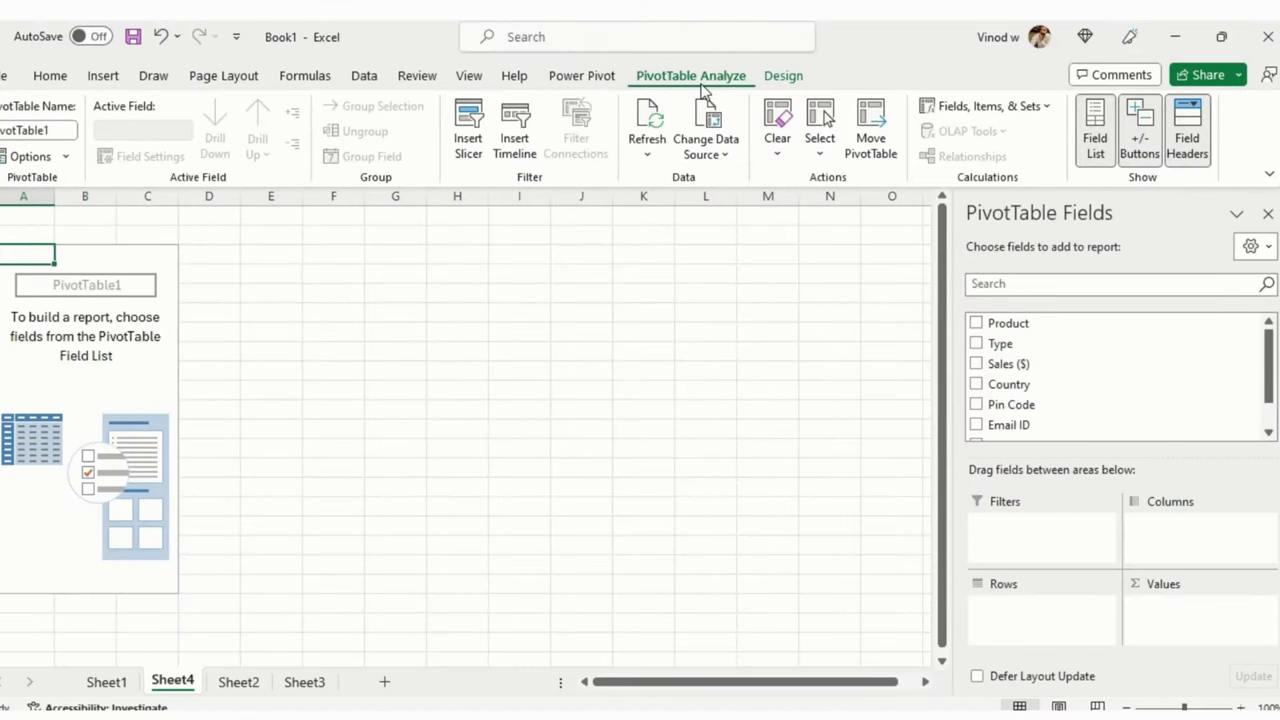
pyautogui.click(620, 382)
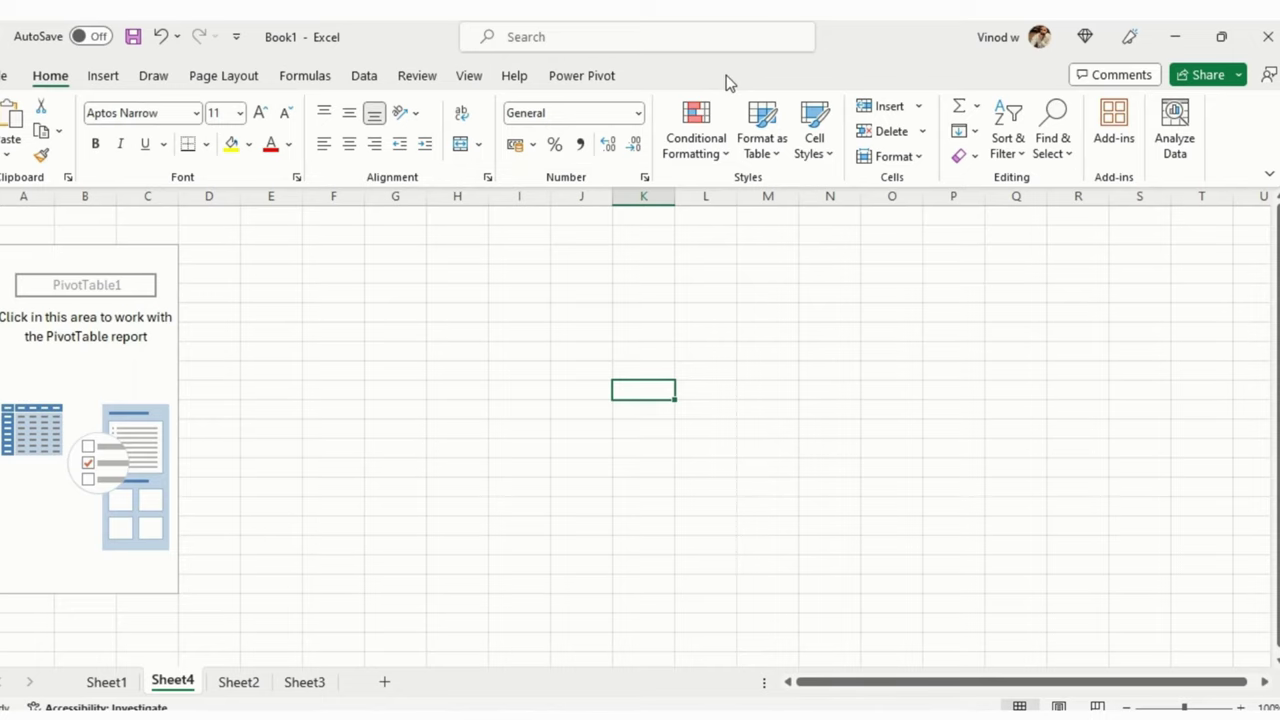
pyautogui.click(122, 343)
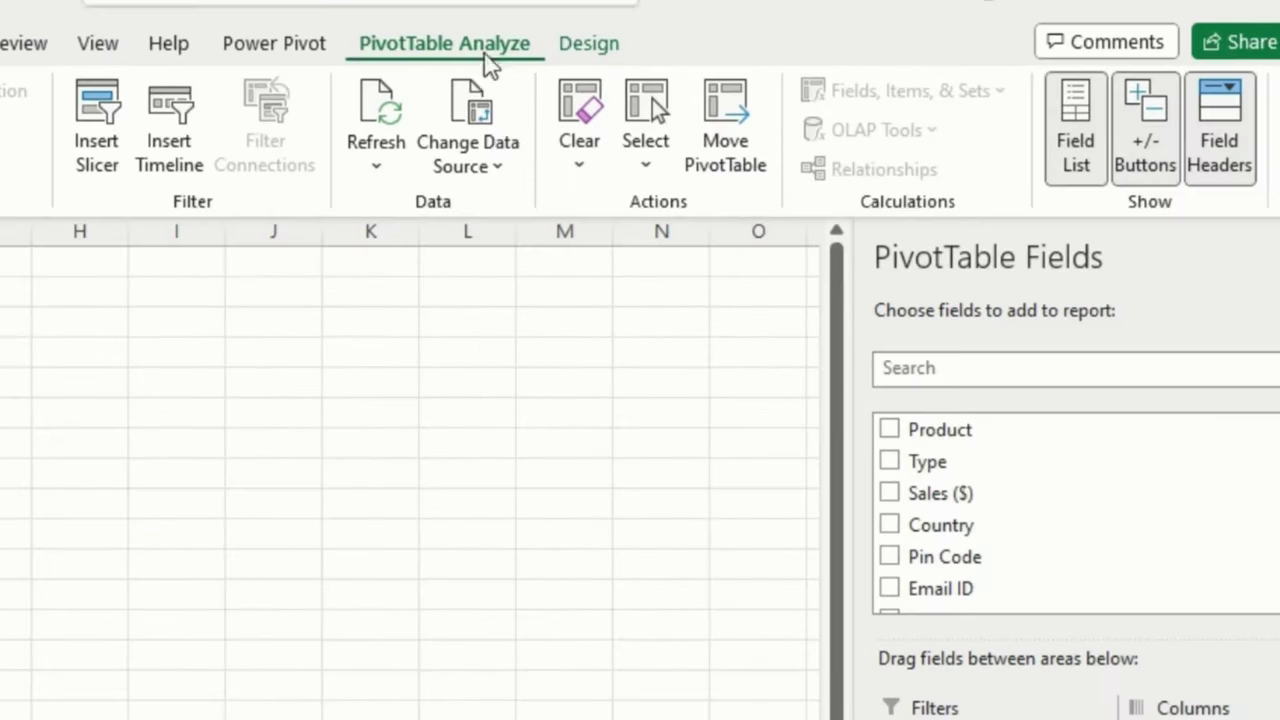
pyautogui.click(596, 45)
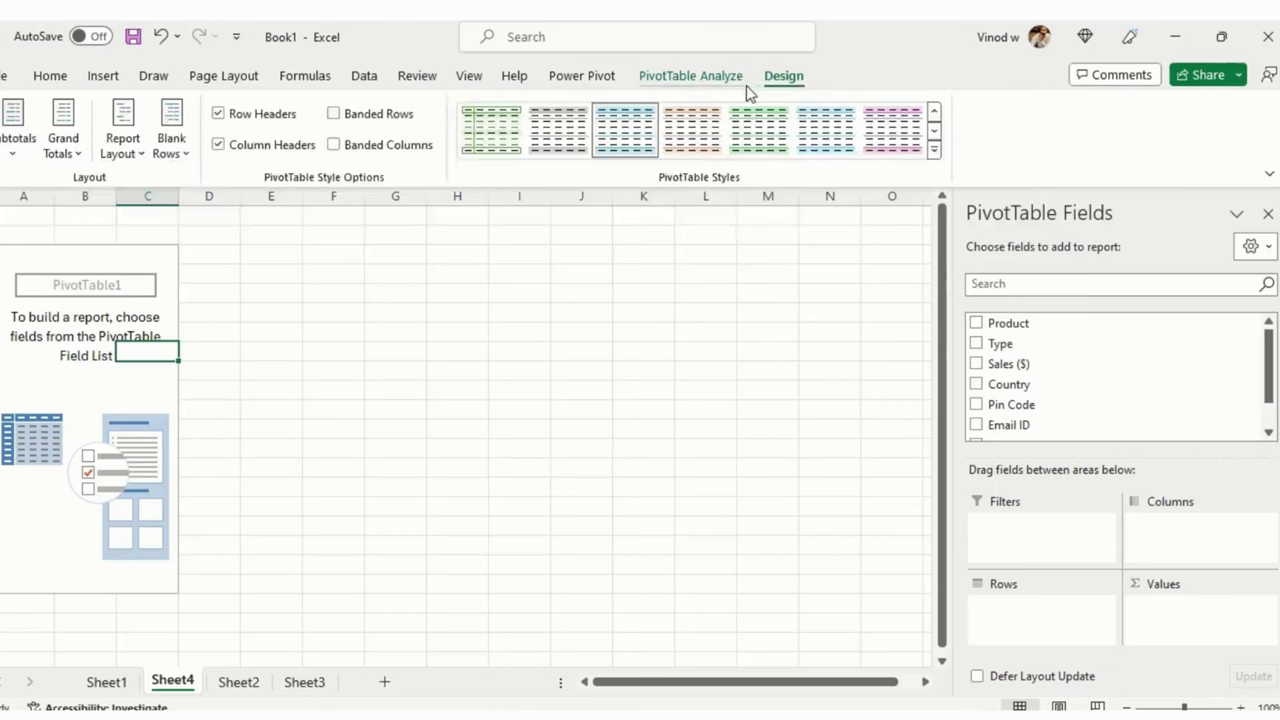
pyautogui.click(520, 52)
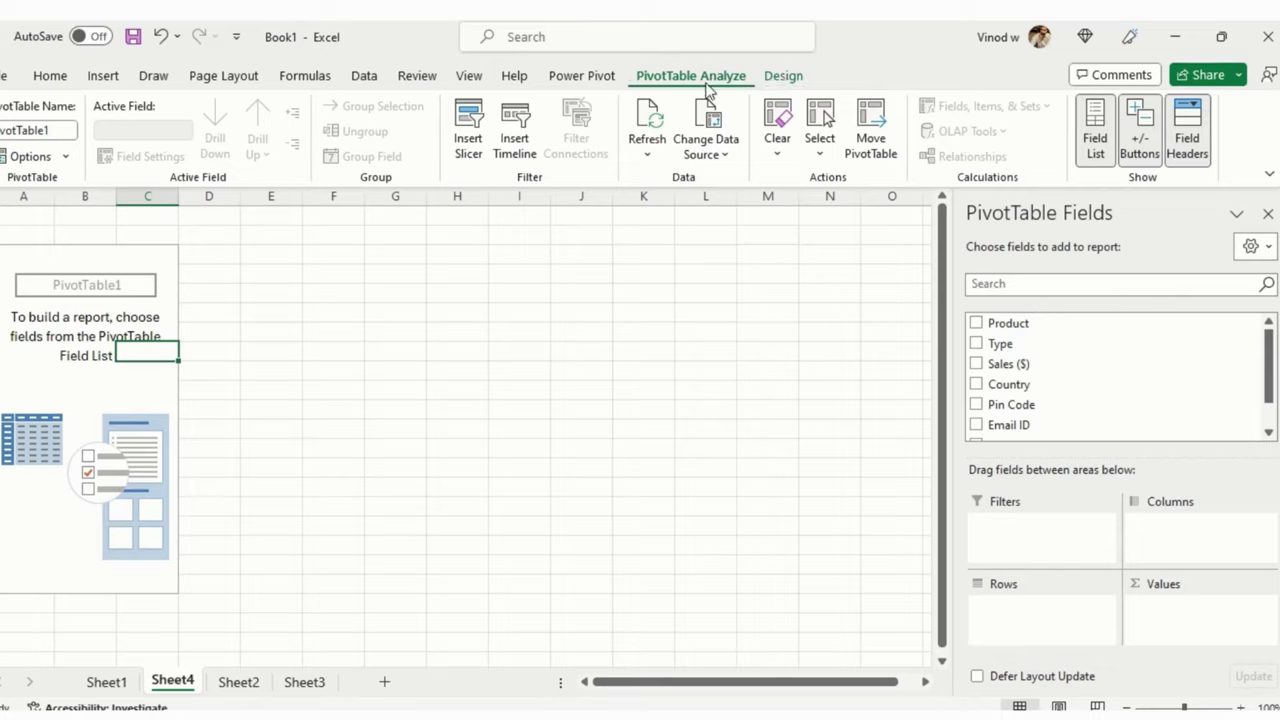
pyautogui.click(781, 80)
pyautogui.click(722, 84)
pyautogui.click(600, 321)
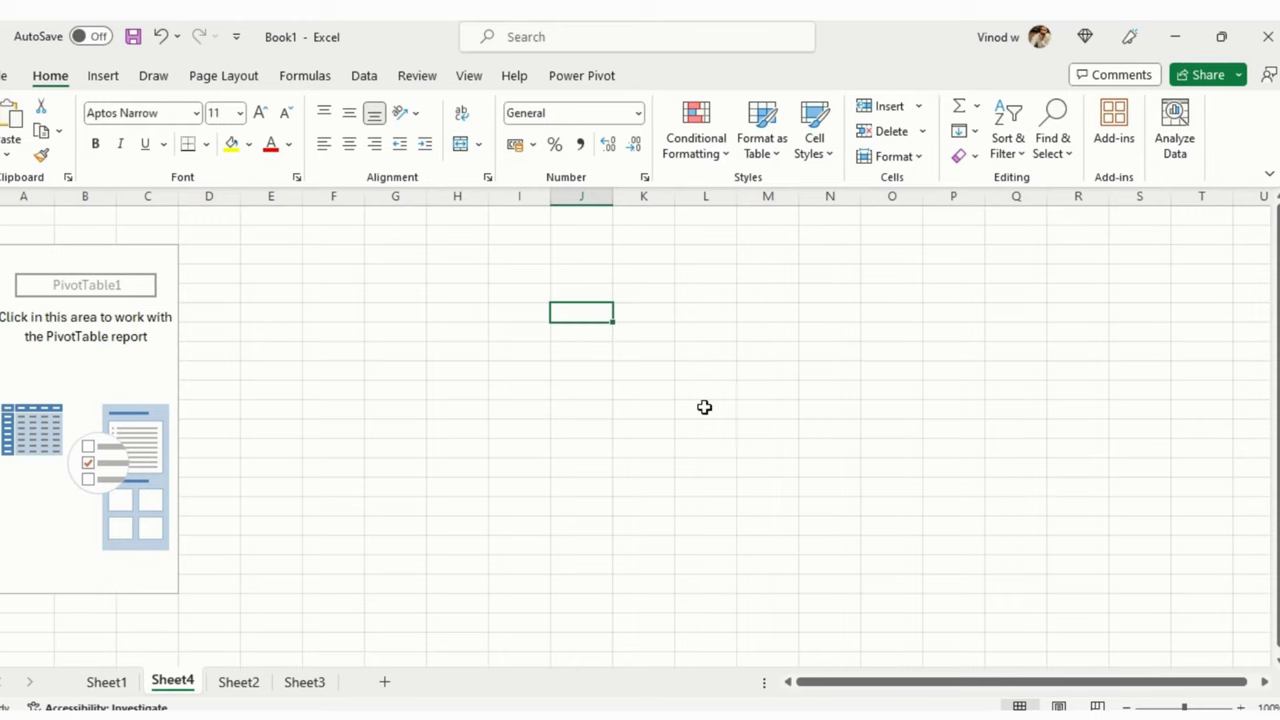
pyautogui.click(74, 353)
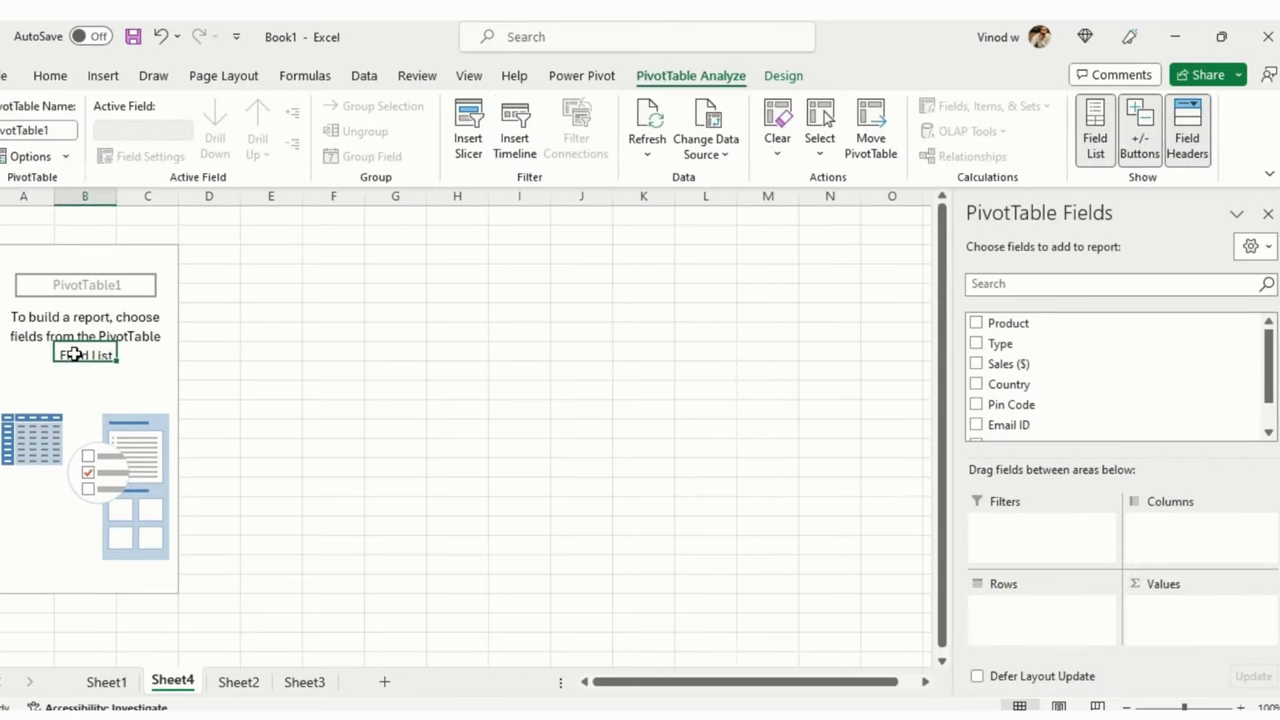
pyautogui.click(232, 684)
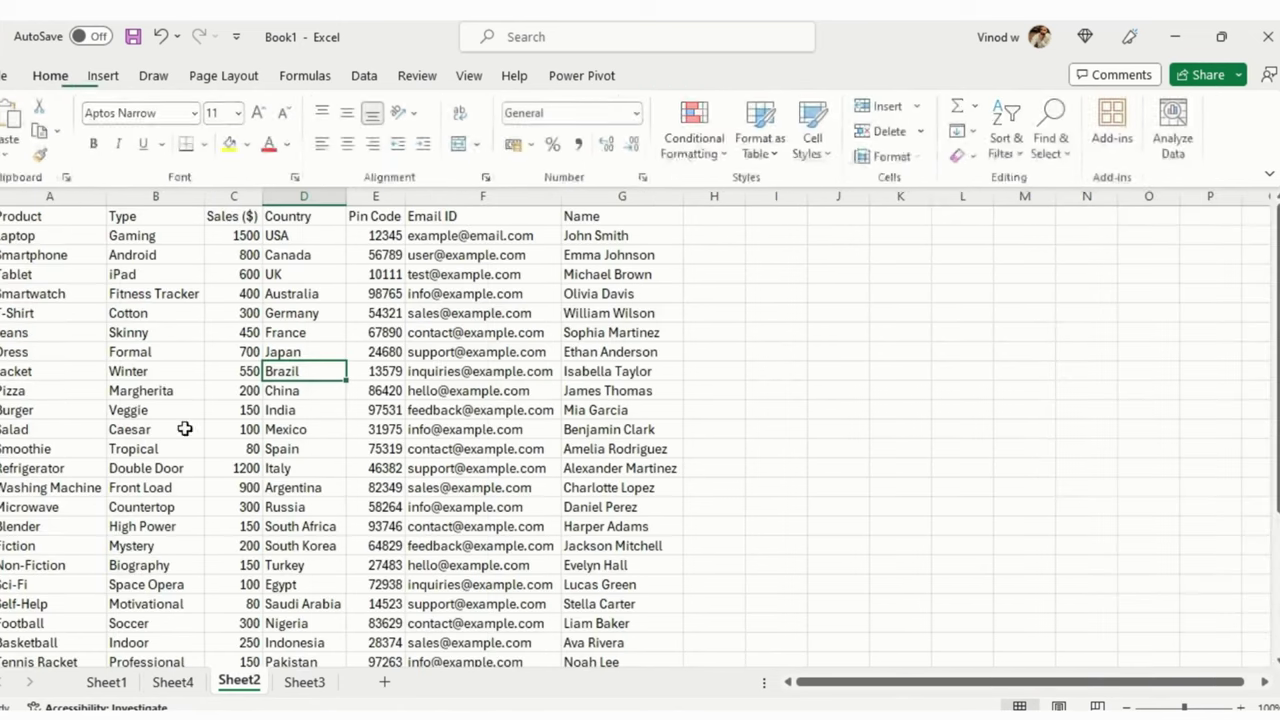
pyautogui.click(4, 216)
pyautogui.click(133, 216)
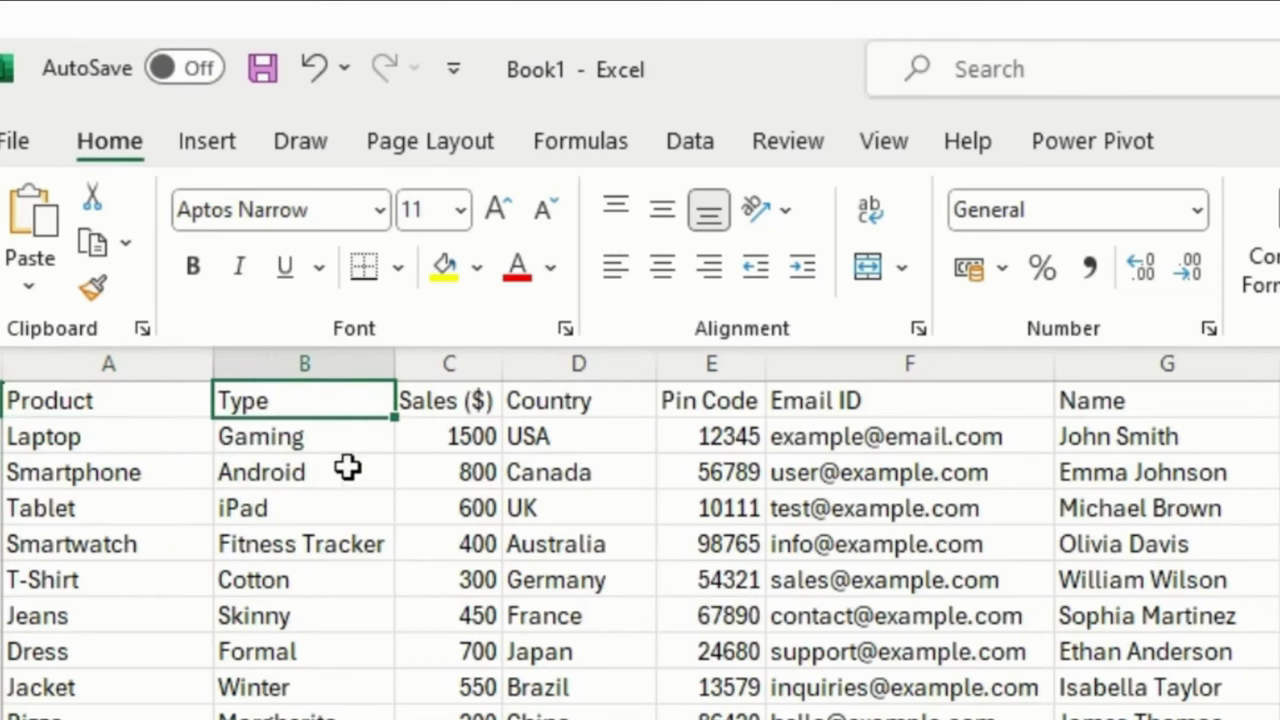
pyautogui.click(237, 215)
pyautogui.click(570, 402)
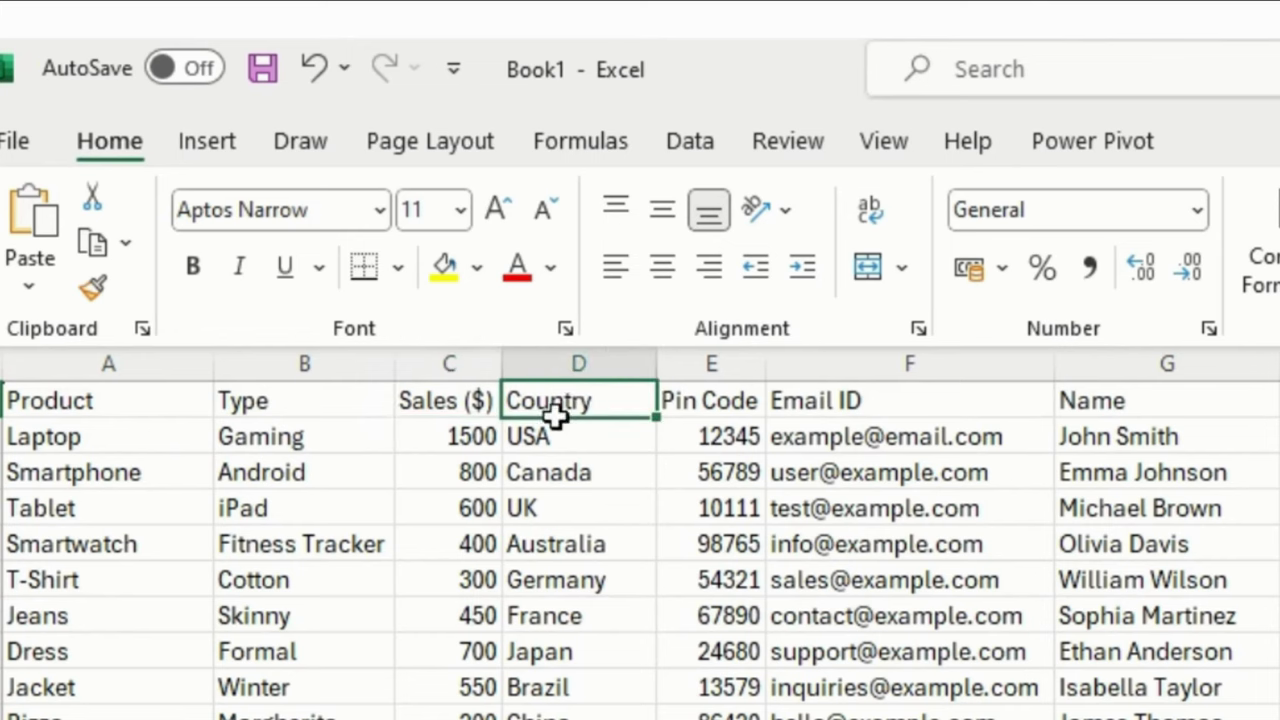
pyautogui.click(700, 392)
pyautogui.click(945, 402)
pyautogui.click(1234, 396)
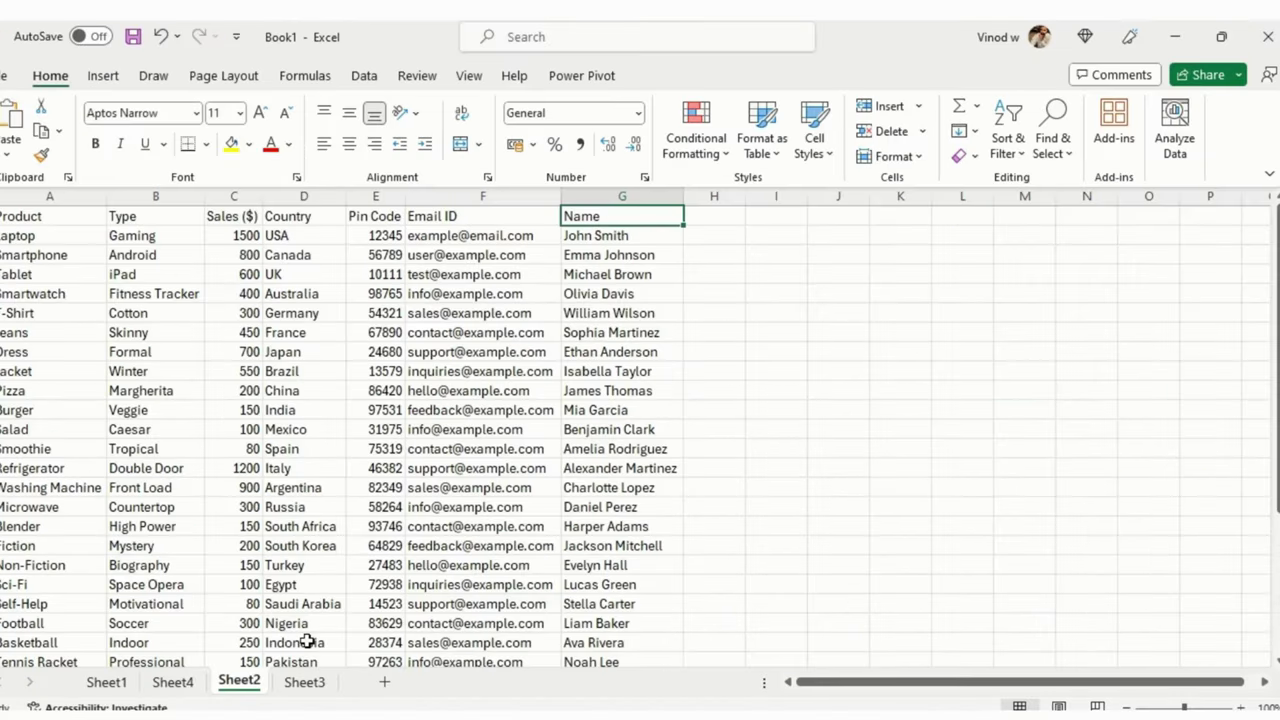
pyautogui.click(172, 682)
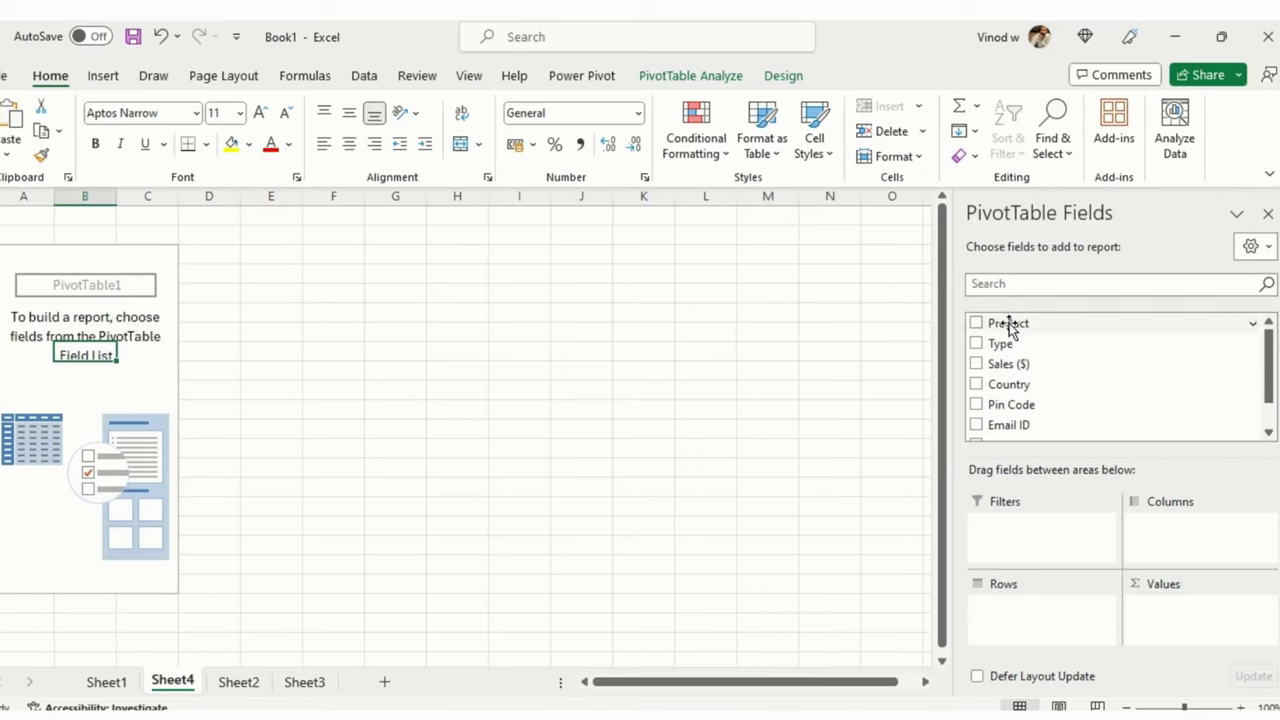
pyautogui.moveTo(1268, 400); pyautogui.dragTo(1268, 424)
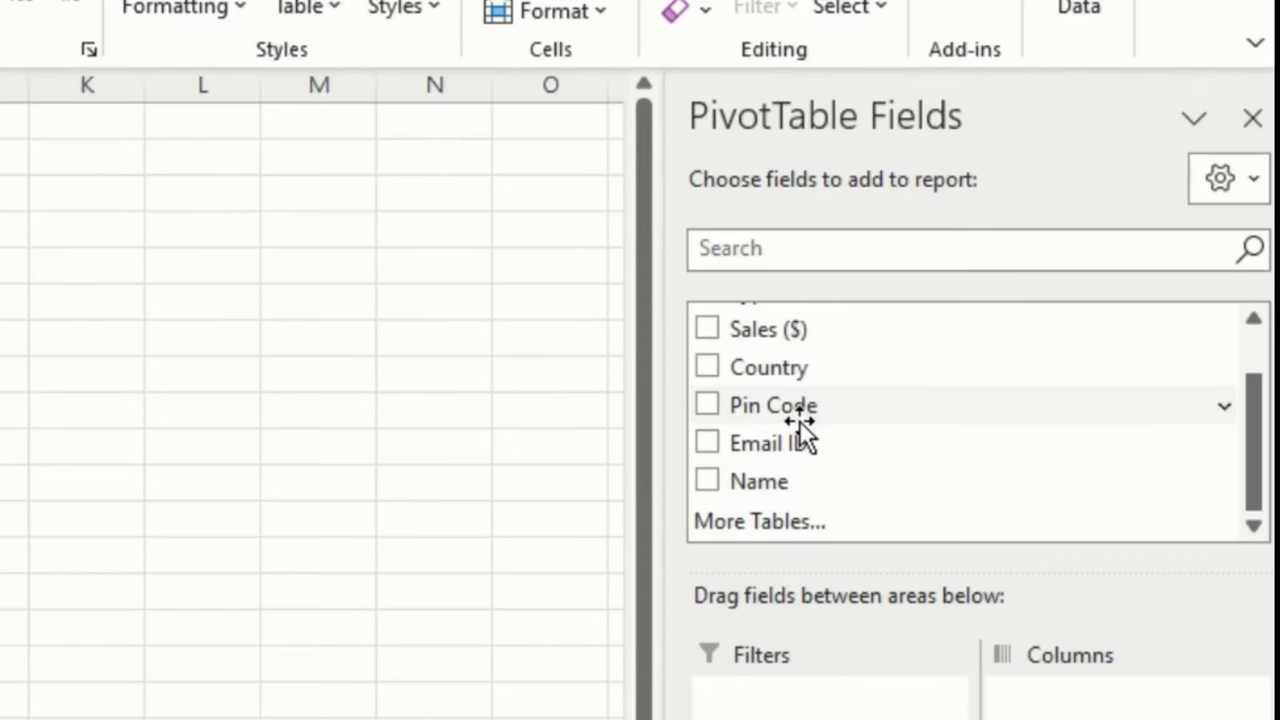
pyautogui.scroll(1, 1029, 370)
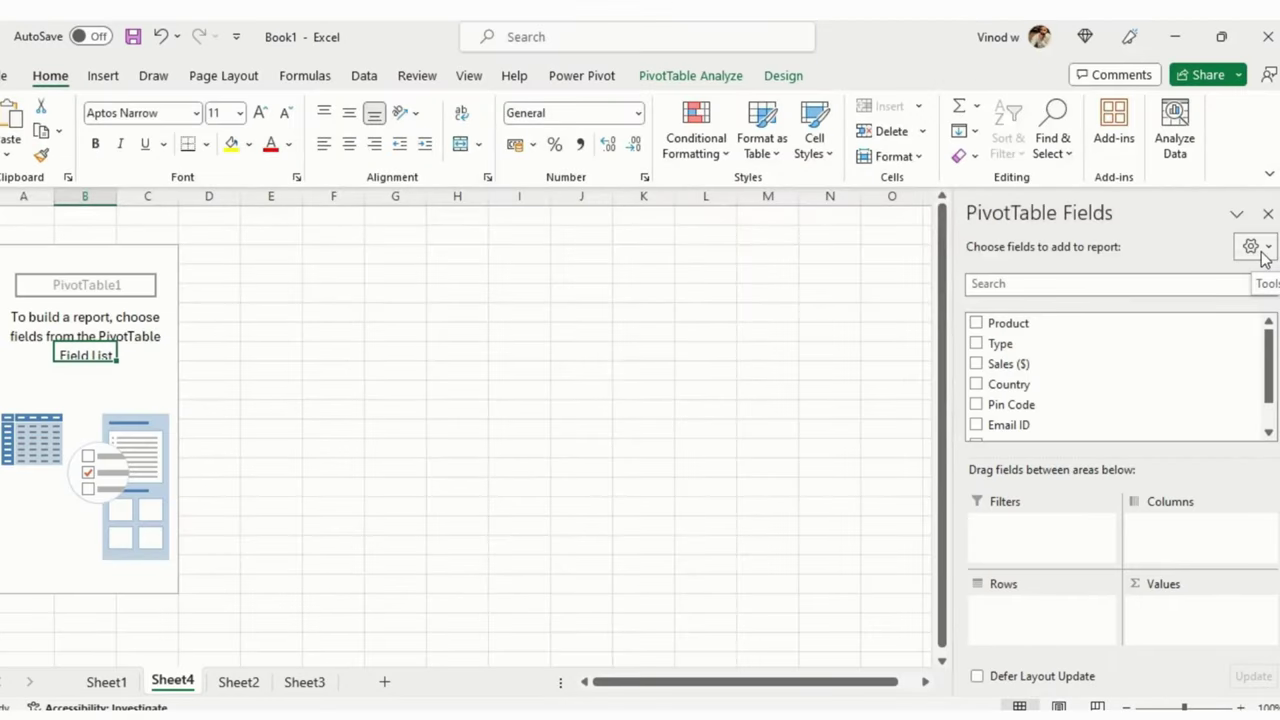
pyautogui.click(1262, 252)
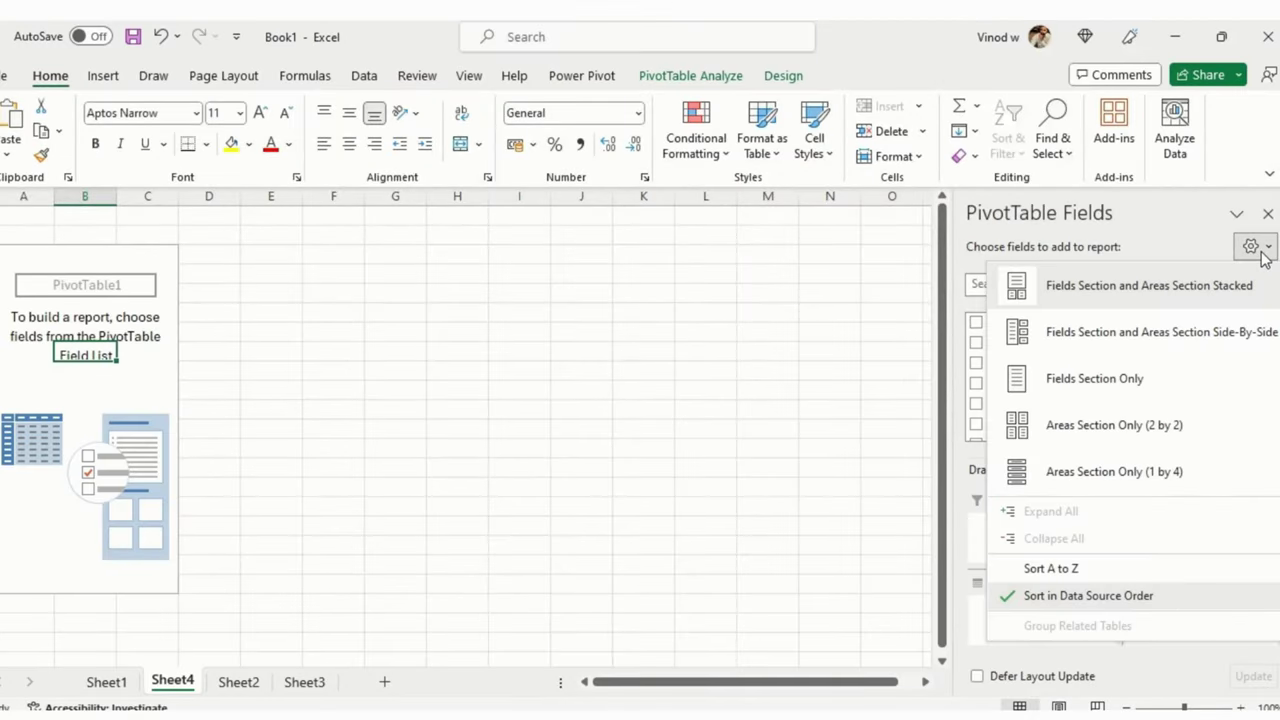
pyautogui.click(1096, 224)
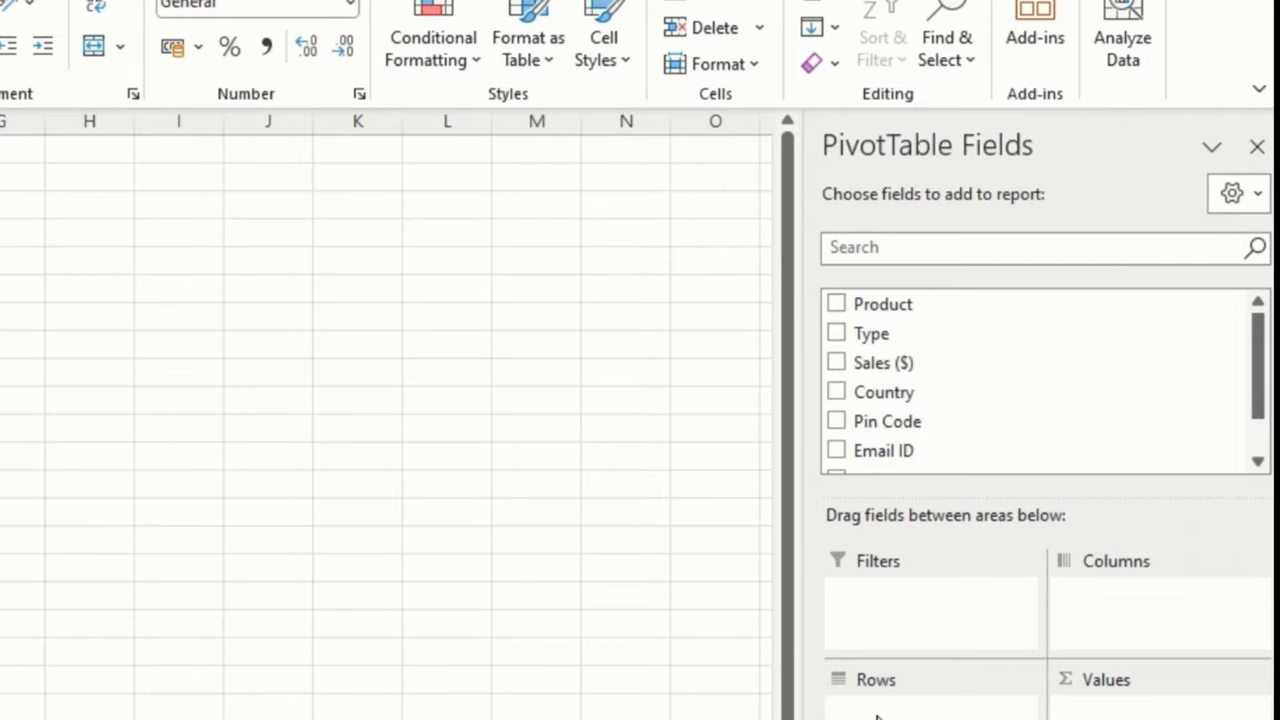
pyautogui.click(1257, 195)
pyautogui.click(1070, 226)
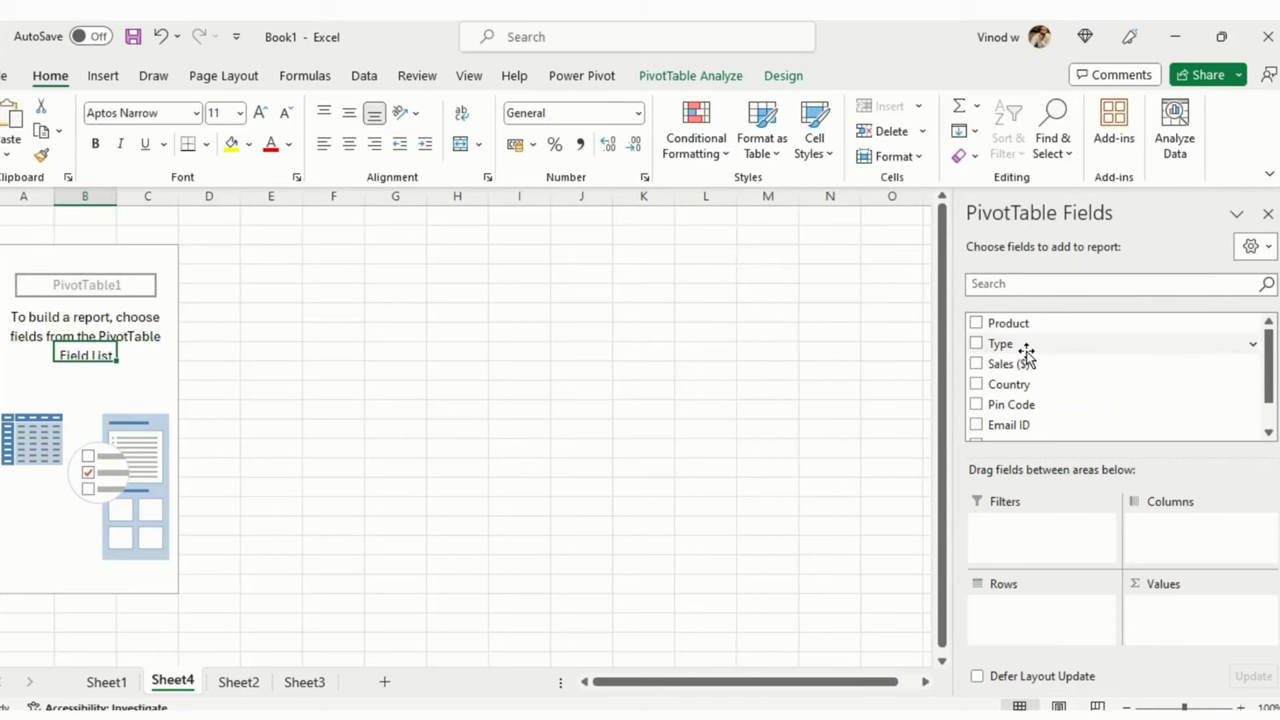
pyautogui.click(240, 682)
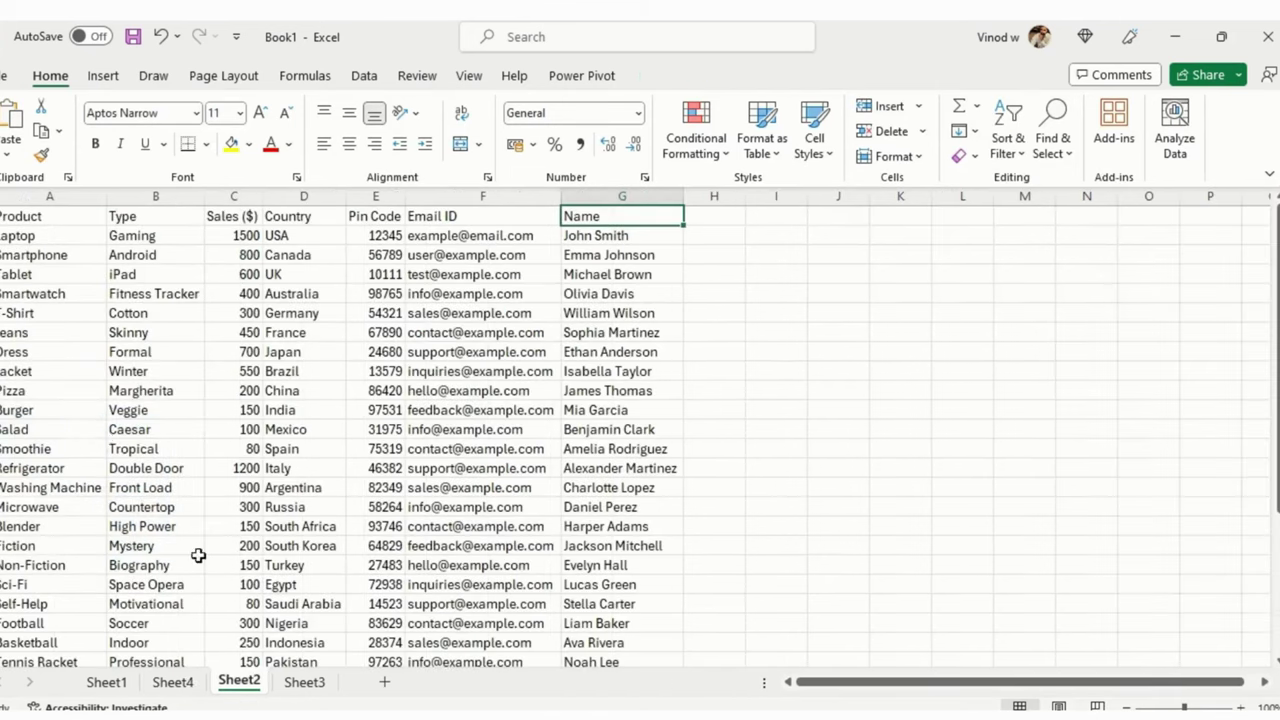
pyautogui.click(40, 224)
pyautogui.click(581, 214)
pyautogui.moveTo(31, 221); pyautogui.dragTo(610, 200)
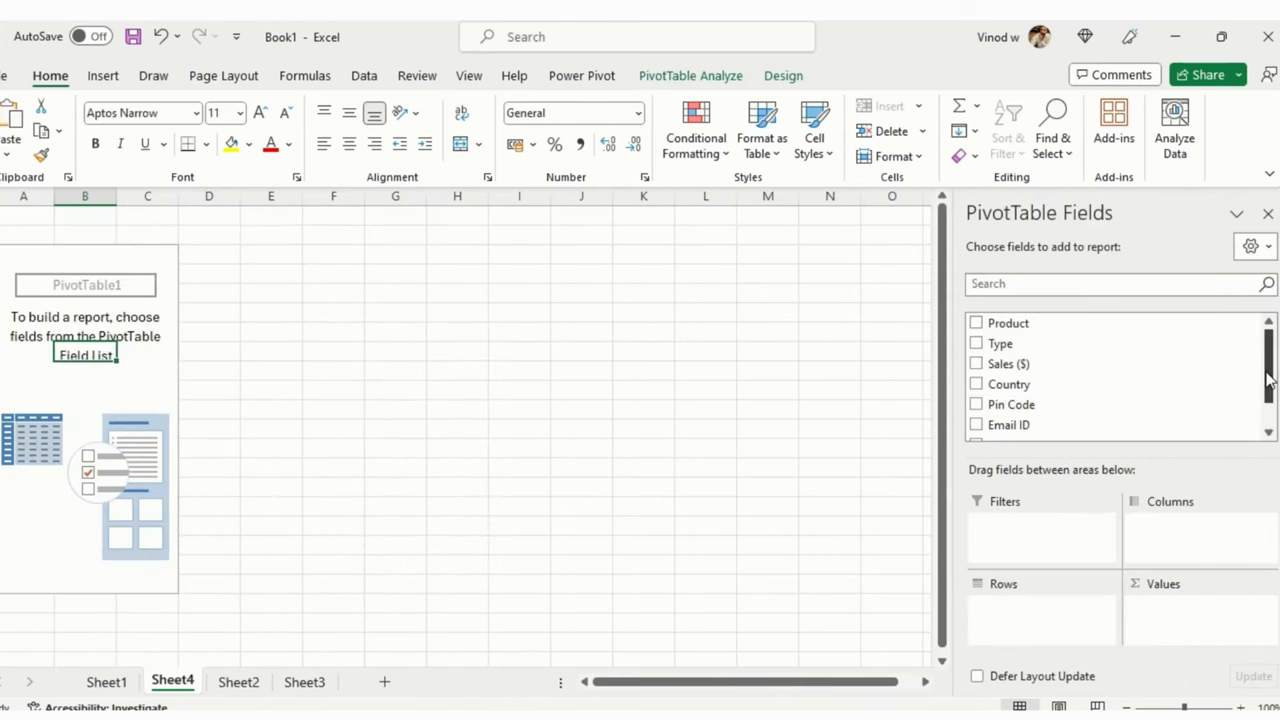
pyautogui.moveTo(1268, 395)
pyautogui.mouseDown()
pyautogui.moveTo(1268, 425)
pyautogui.moveTo(1268, 402)
pyautogui.mouseUp()
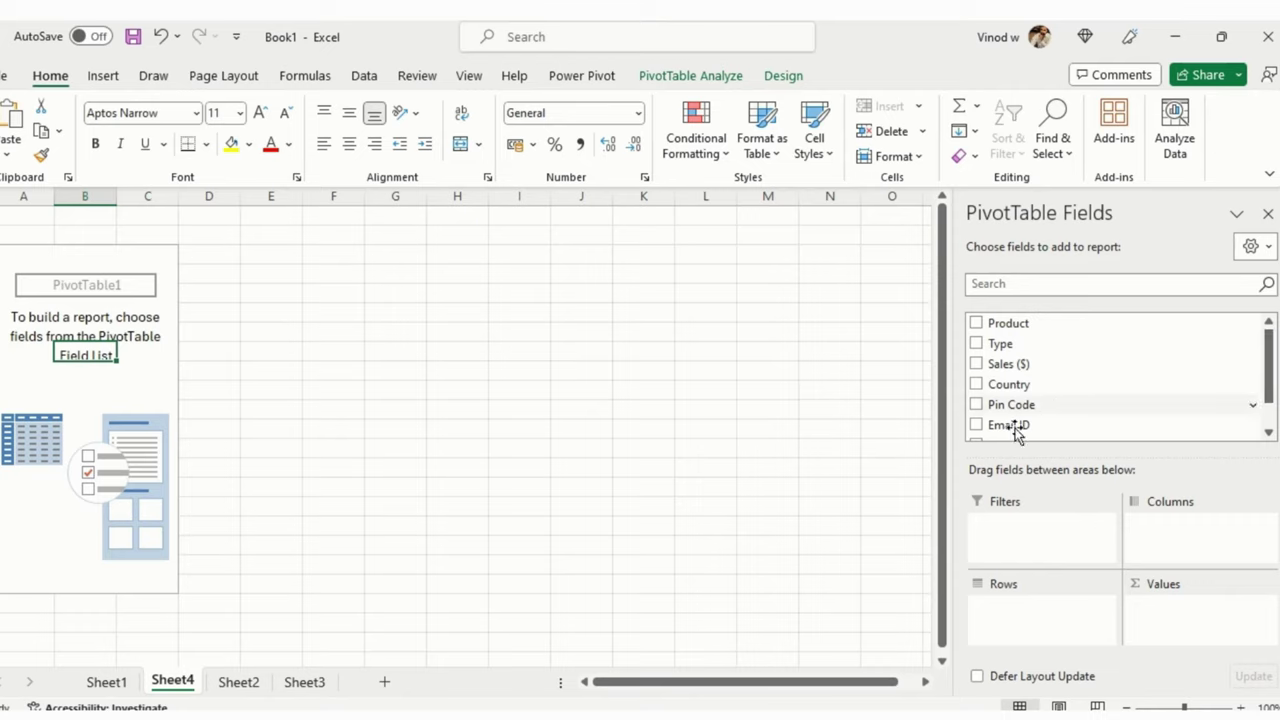
pyautogui.scroll(-1, 1068, 415)
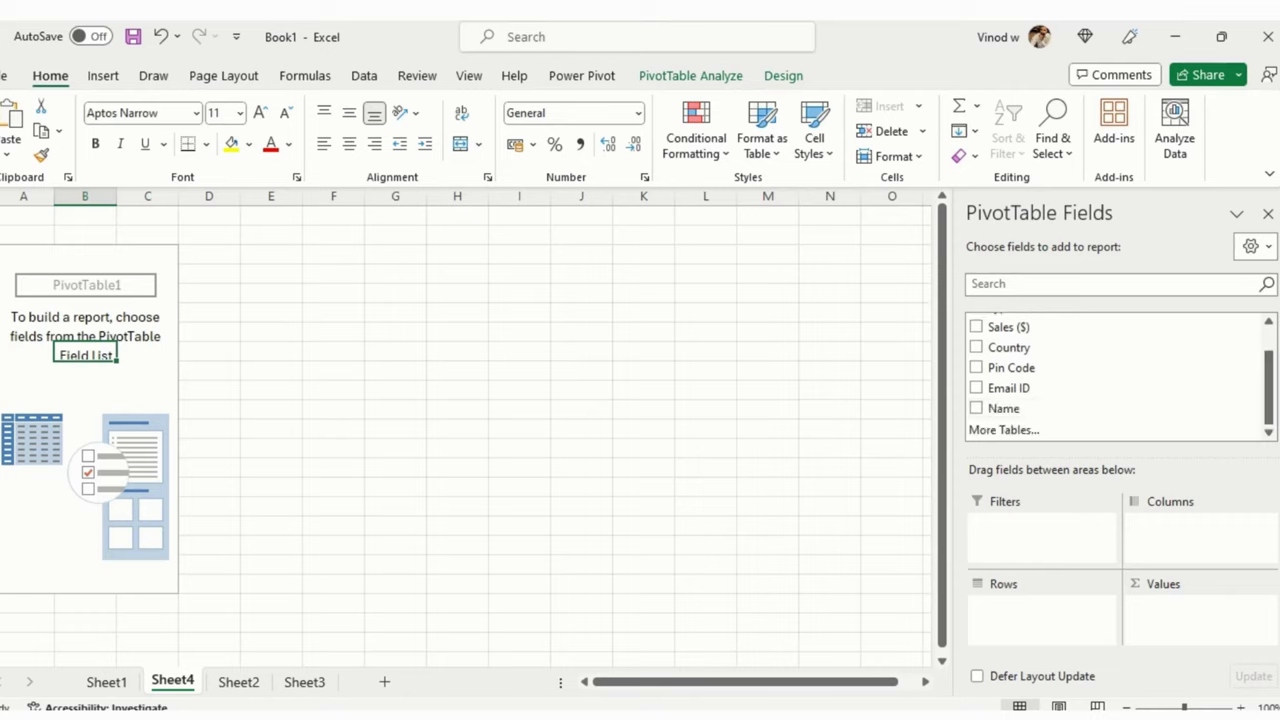
pyautogui.scroll(1, 1085, 420)
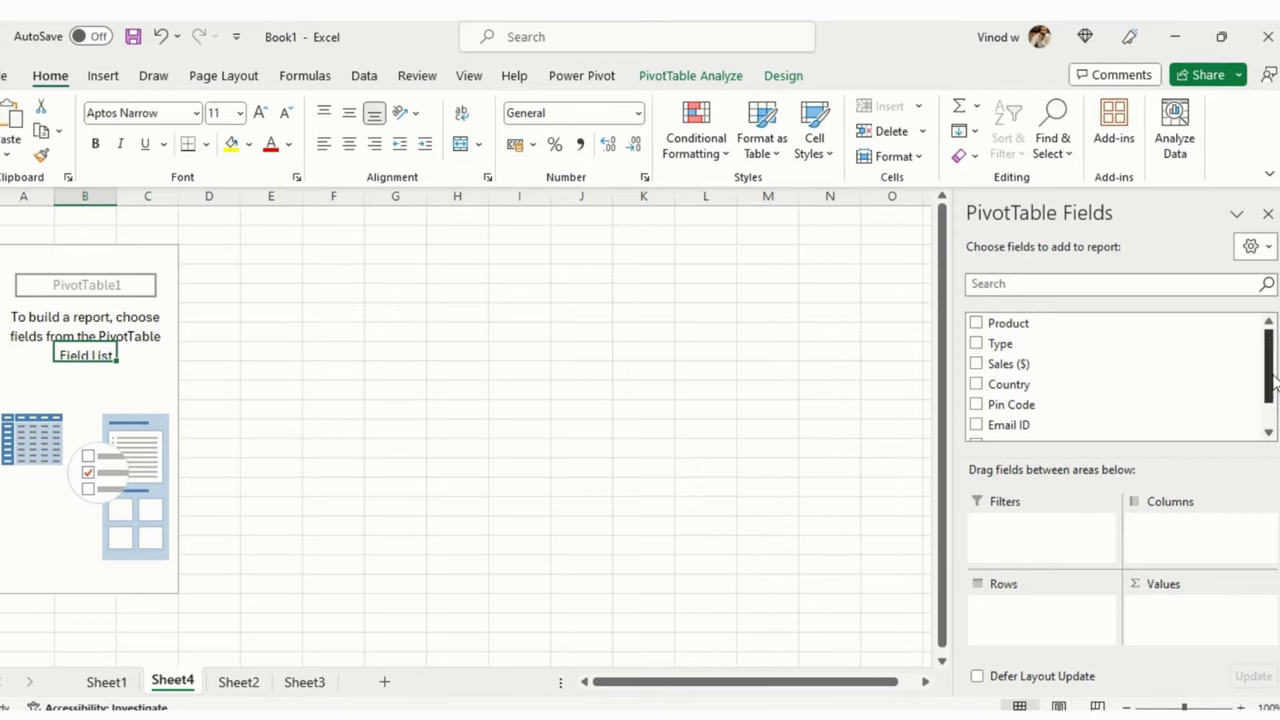
# Try each field list layout, ending on Fields Section and Areas Section Side-By-Side
pyautogui.click(1264, 248)
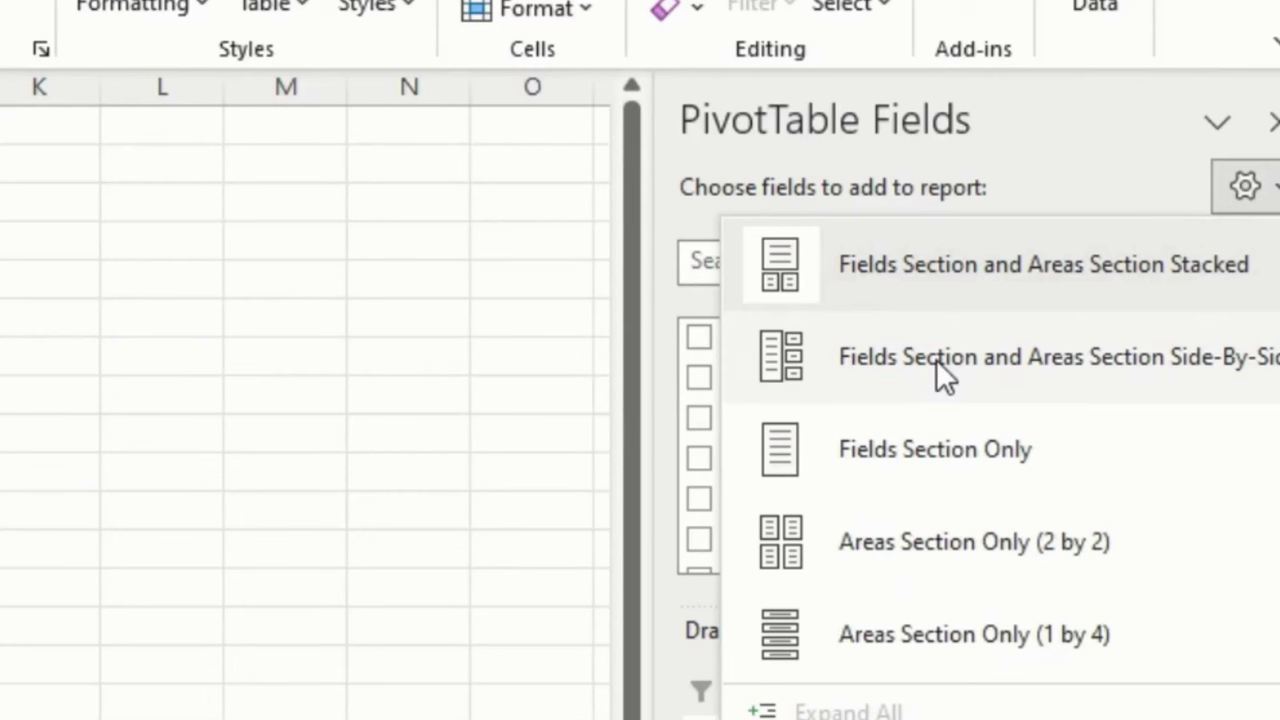
pyautogui.click(936, 359)
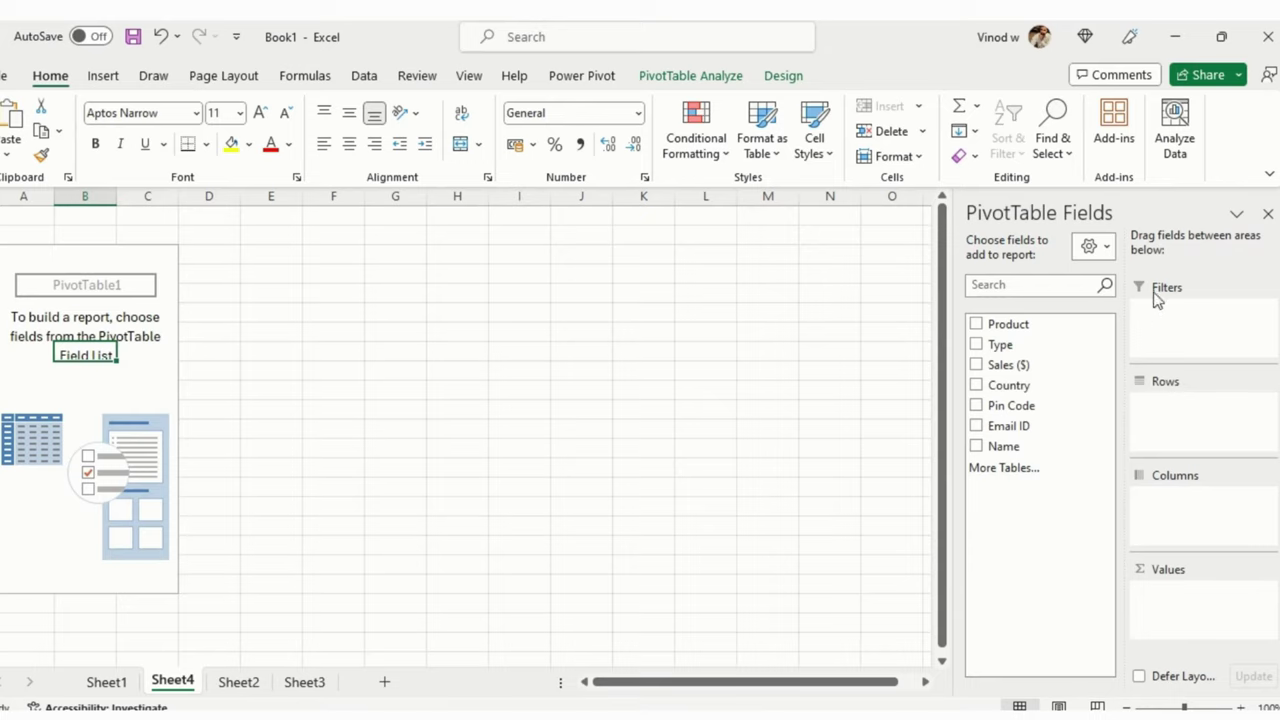
pyautogui.click(1095, 246)
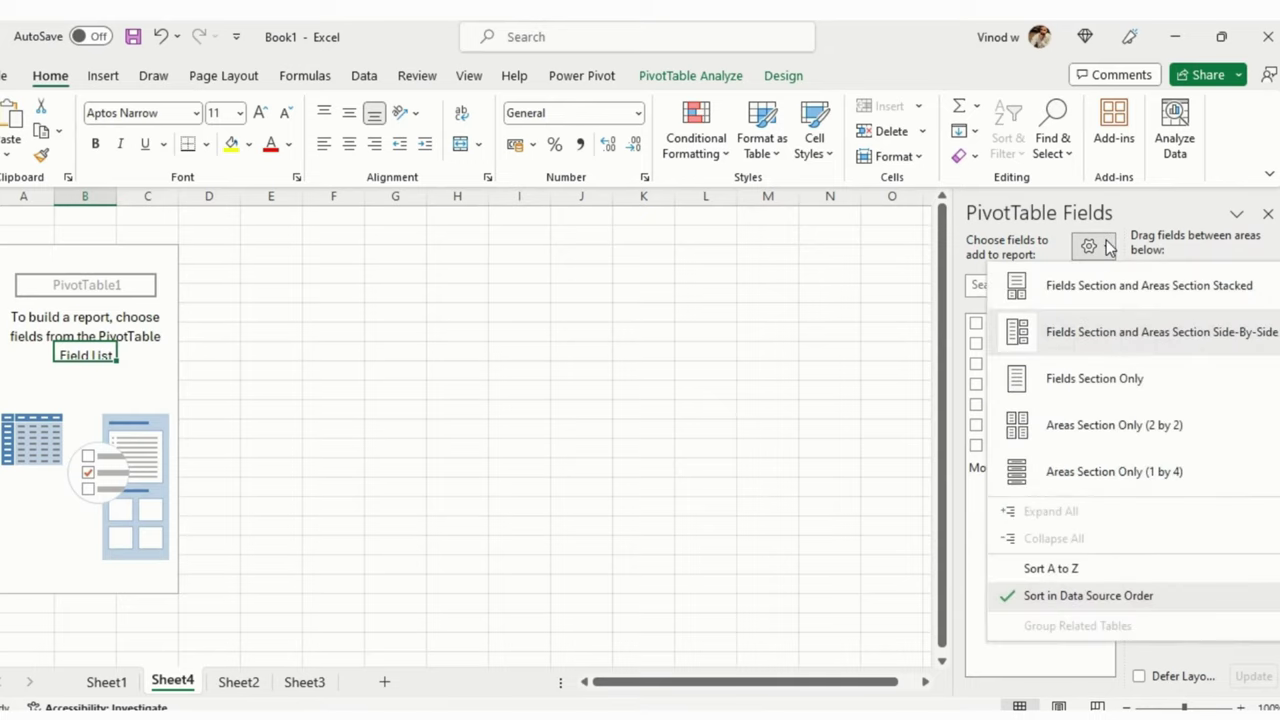
pyautogui.click(1100, 379)
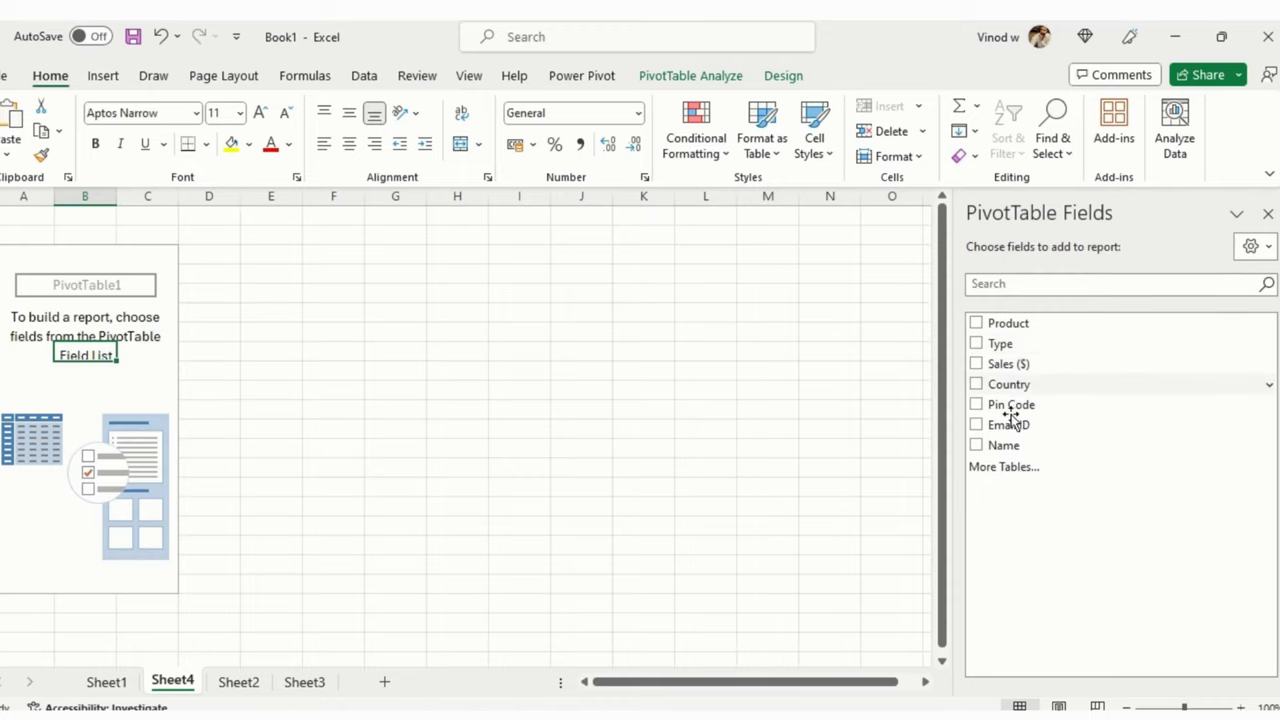
pyautogui.click(1251, 247)
pyautogui.click(1124, 432)
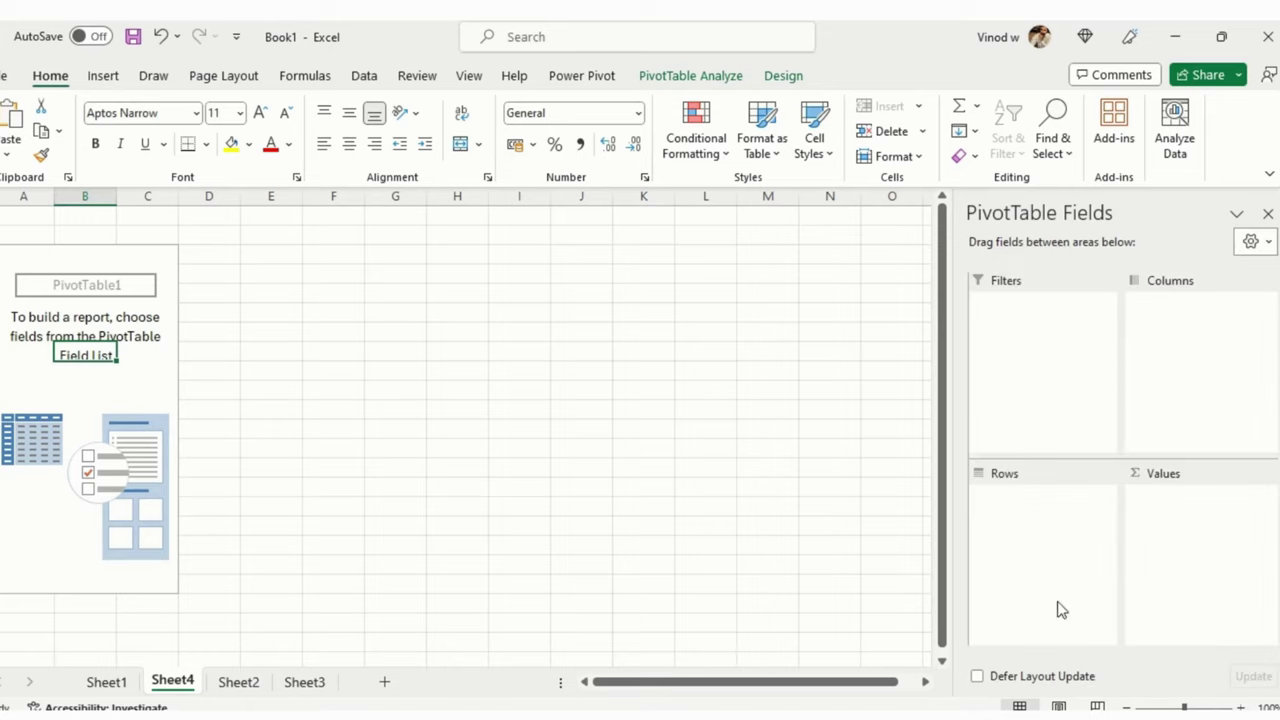
pyautogui.click(1251, 244)
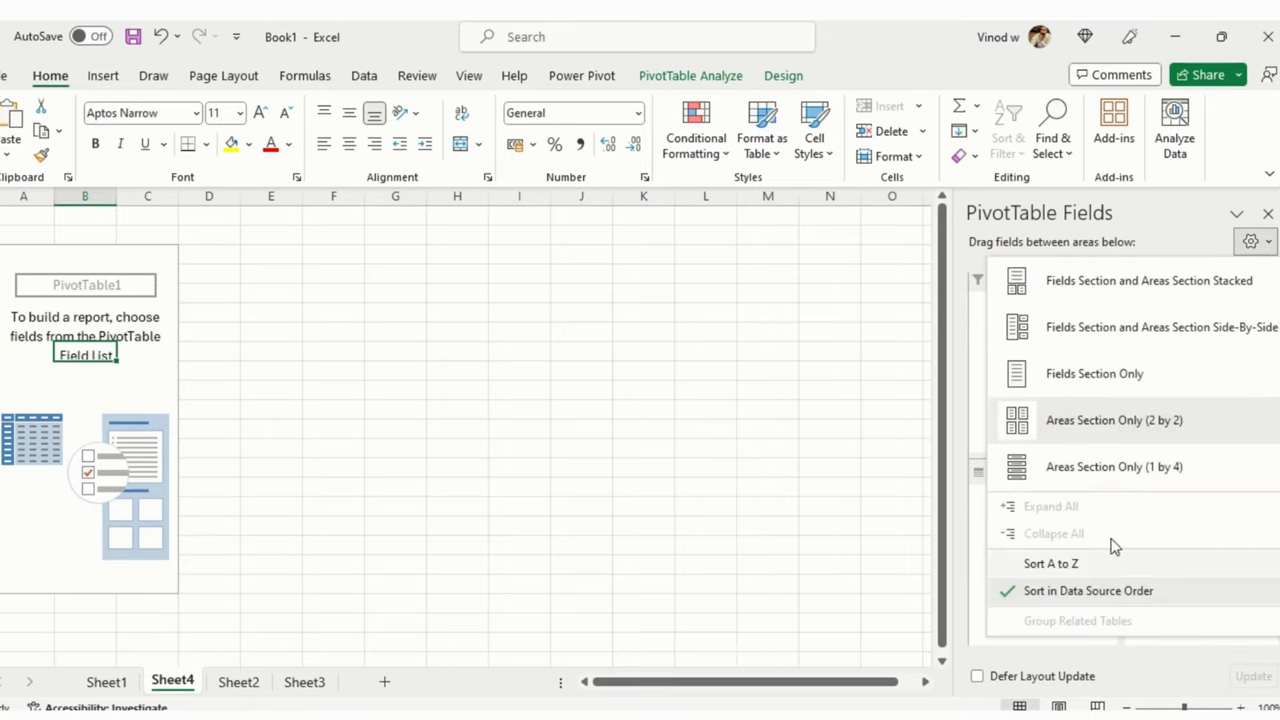
pyautogui.click(1127, 472)
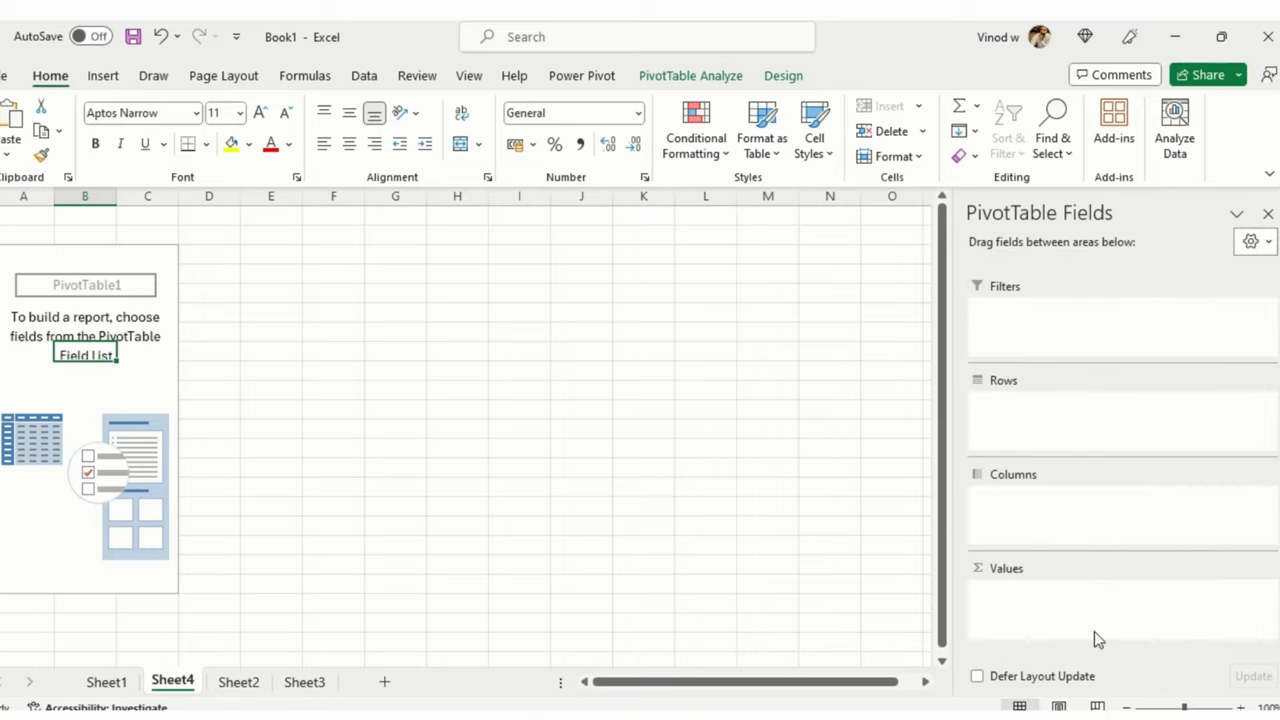
pyautogui.click(1251, 243)
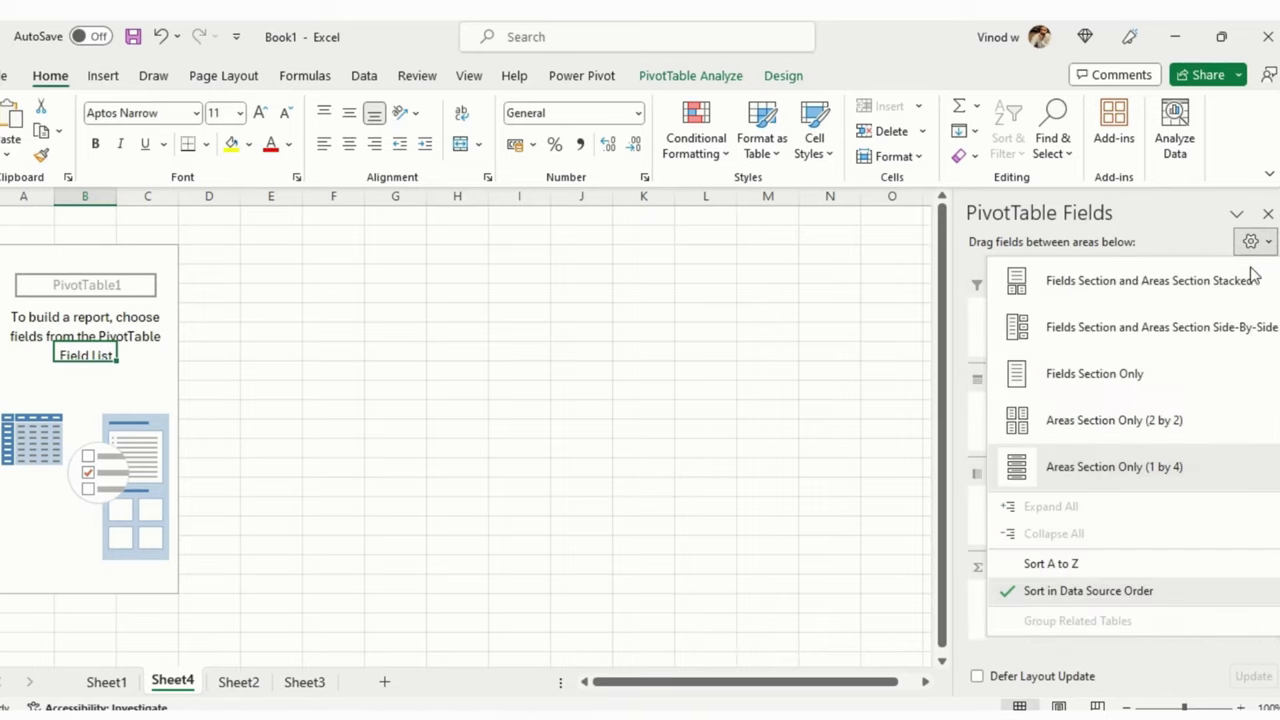
pyautogui.click(1064, 337)
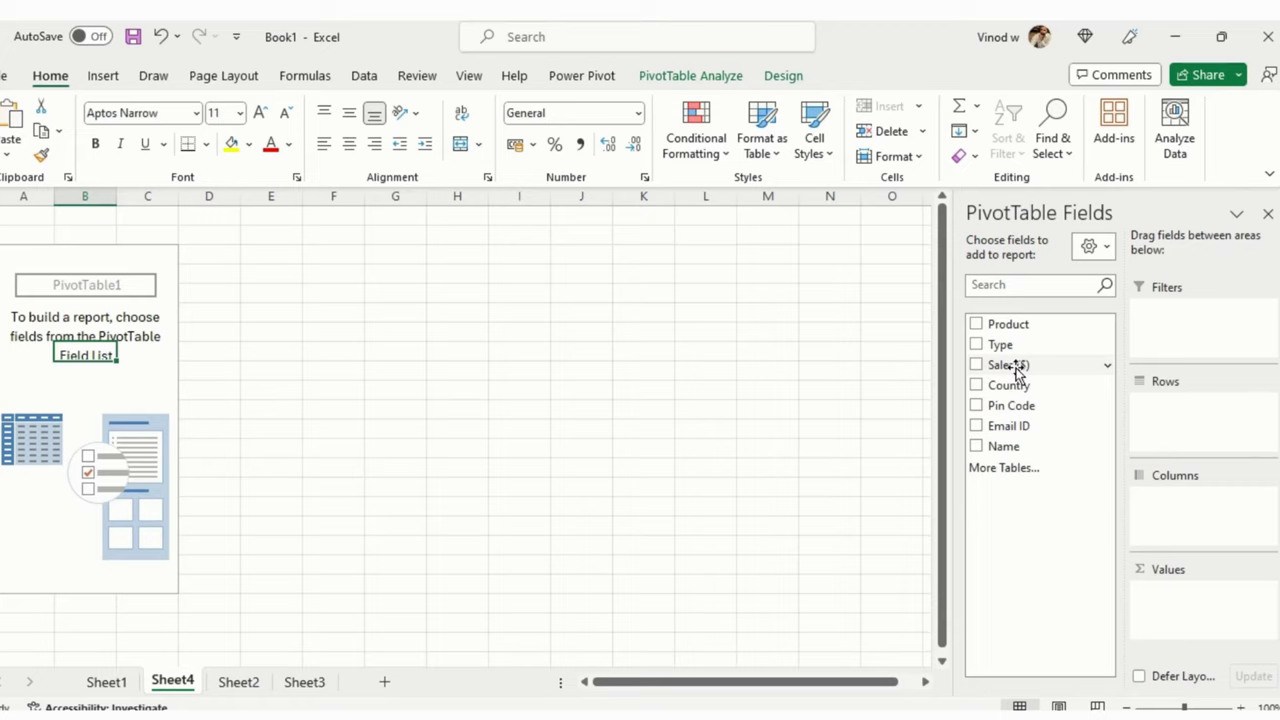
# Add Sales ($) to Values for a 12240 total, checking C3's 800 on Sheet2
pyautogui.moveTo(1015, 367); pyautogui.dragTo(1200, 600)
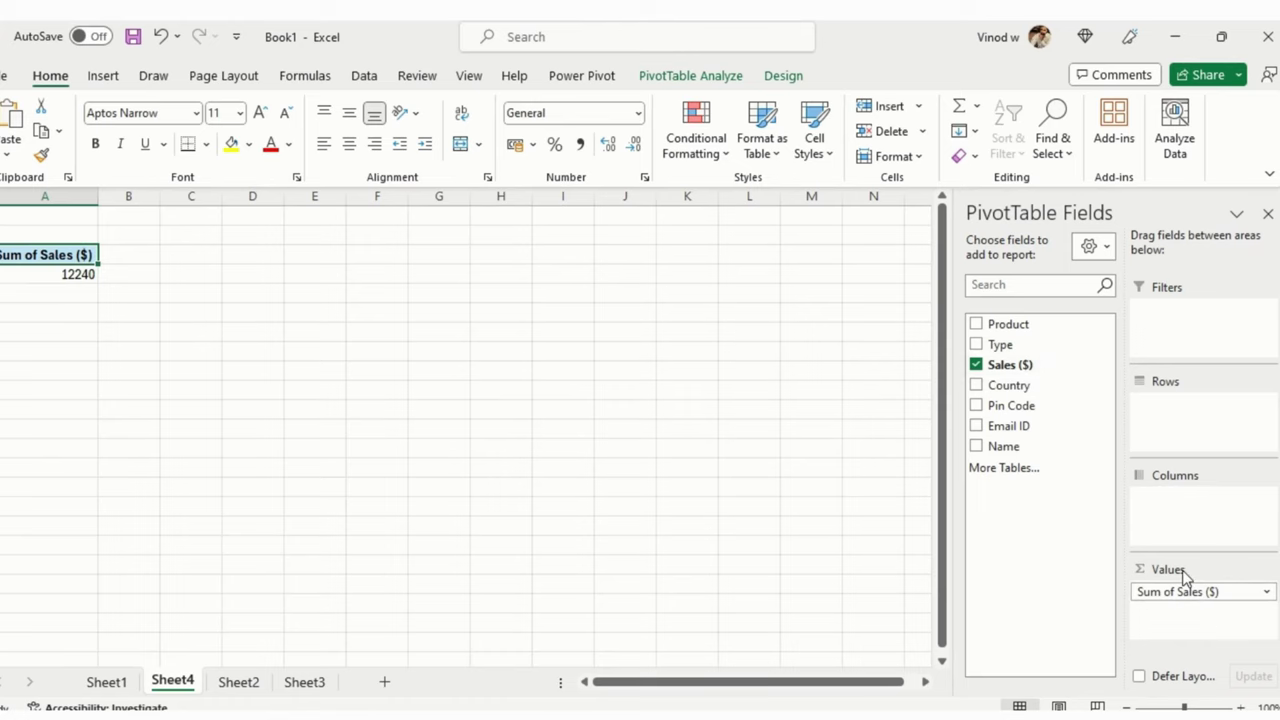
pyautogui.click(245, 684)
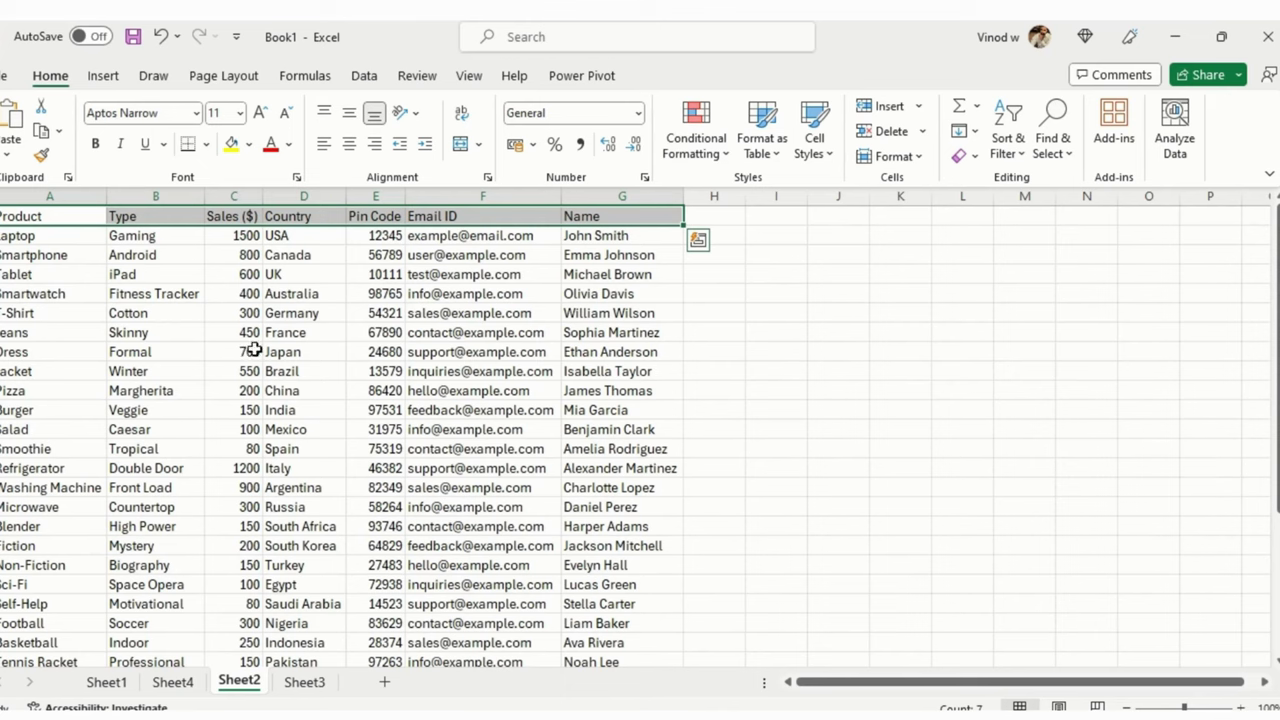
pyautogui.click(249, 253)
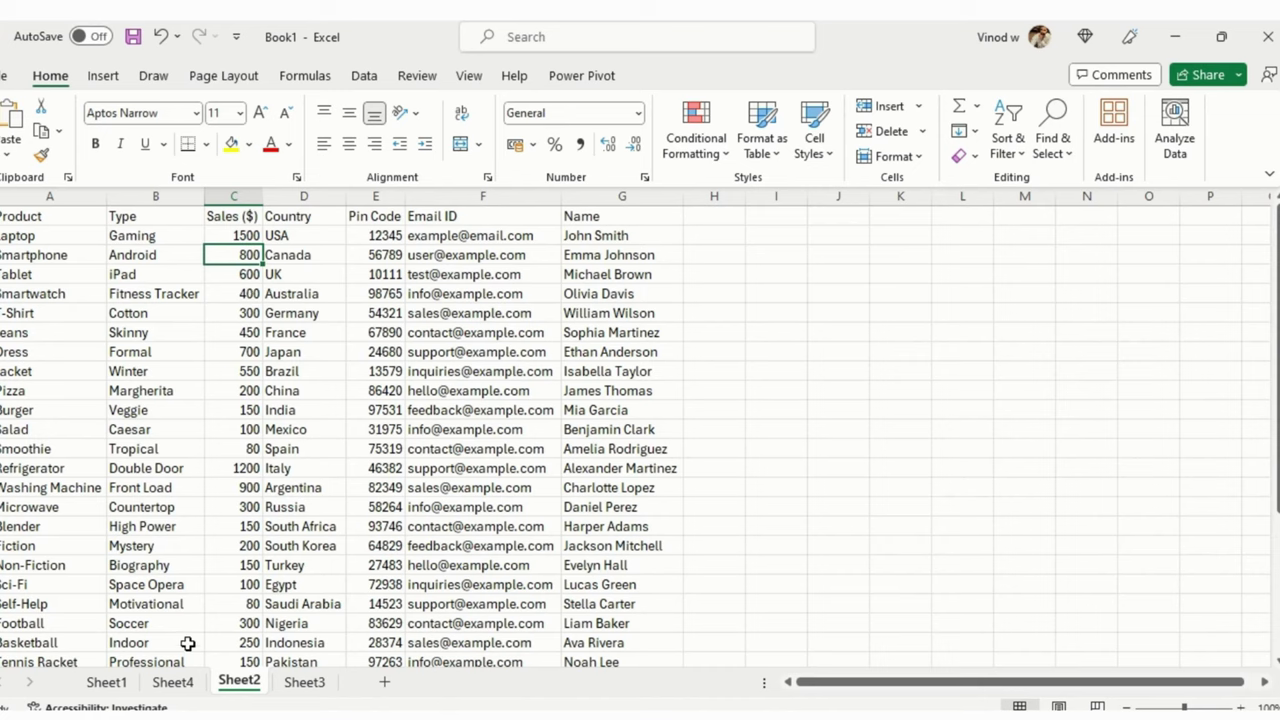
pyautogui.click(174, 683)
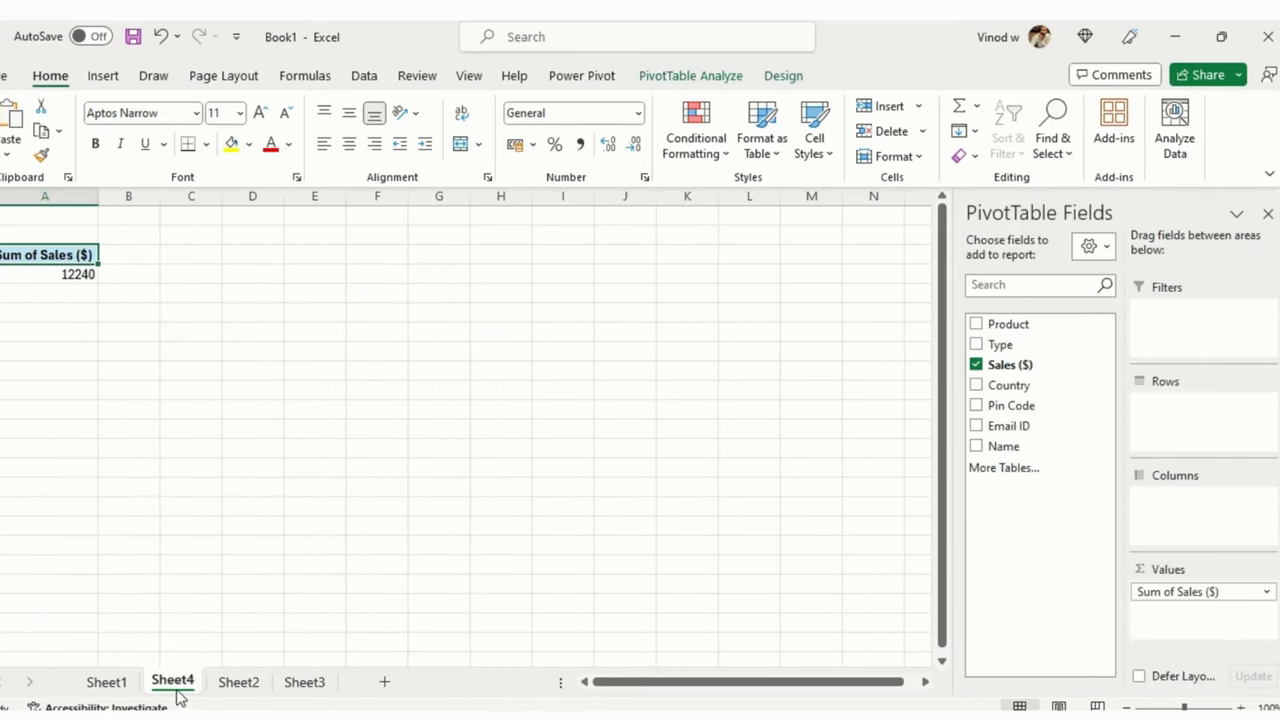
# Put Product in Columns and Country in Rows, then browse across to the Grand Total
pyautogui.moveTo(1020, 328); pyautogui.dragTo(1198, 503)
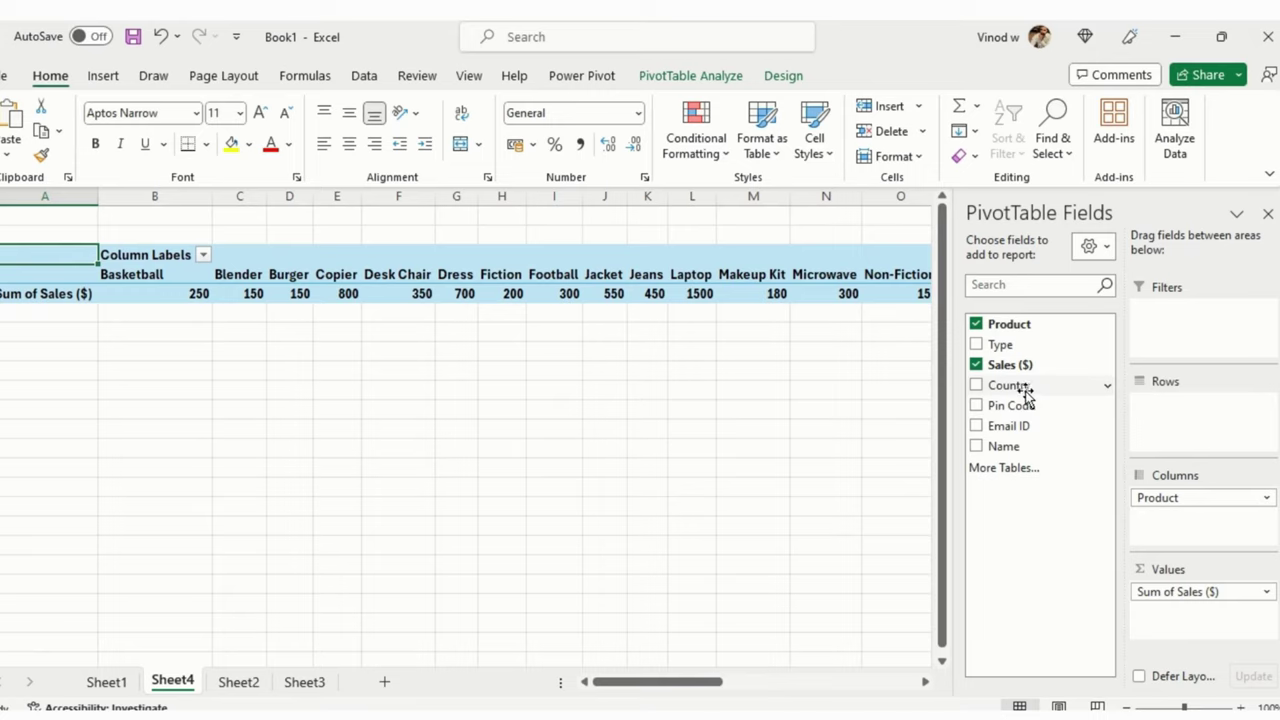
pyautogui.moveTo(1025, 390); pyautogui.dragTo(1201, 444)
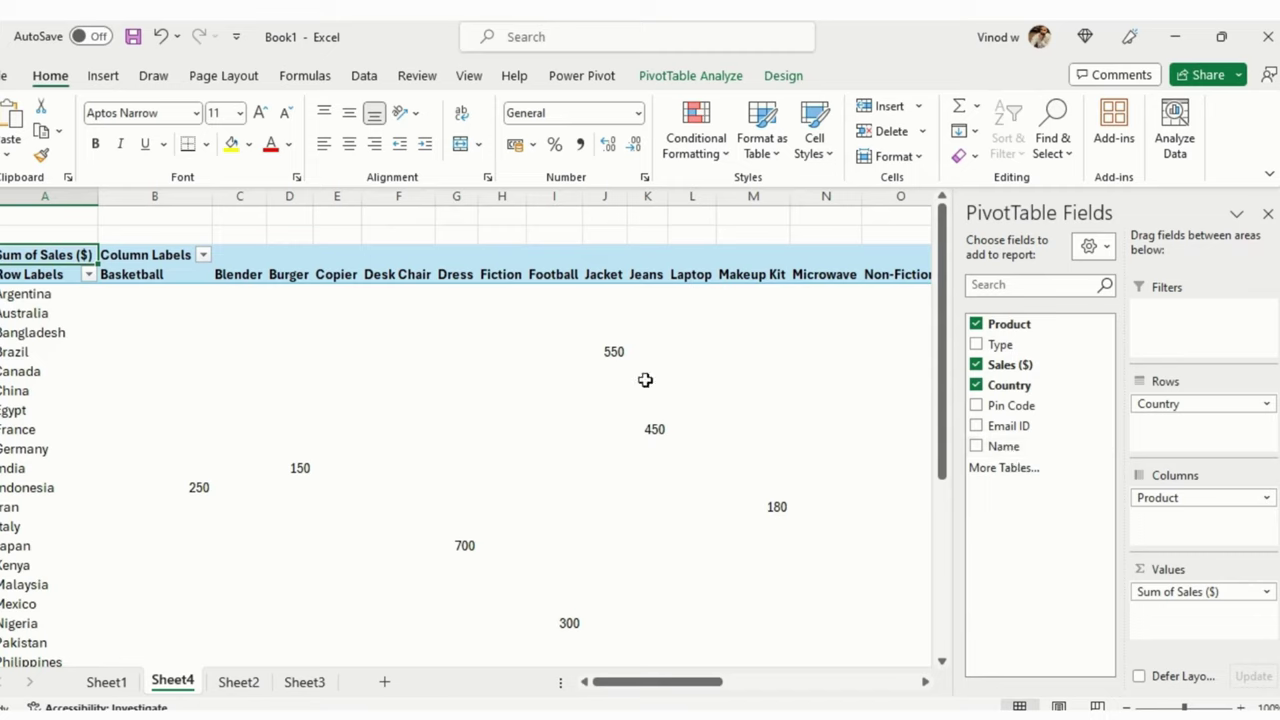
pyautogui.click(486, 337)
pyautogui.press('Right')
pyautogui.press('Right')
pyautogui.press('Right')
pyautogui.press('Right')
pyautogui.press('Right')
pyautogui.press('Right')
pyautogui.press('Right')
pyautogui.press('Right')
pyautogui.press('Right')
pyautogui.press('Right')
pyautogui.press('Right')
pyautogui.press('Right')
pyautogui.press('Right')
pyautogui.press('Right')
pyautogui.press('Right')
pyautogui.press('Right')
pyautogui.press('Right')
pyautogui.press('Right')
pyautogui.press('Right')
pyautogui.press('Right')
pyautogui.press('Right')
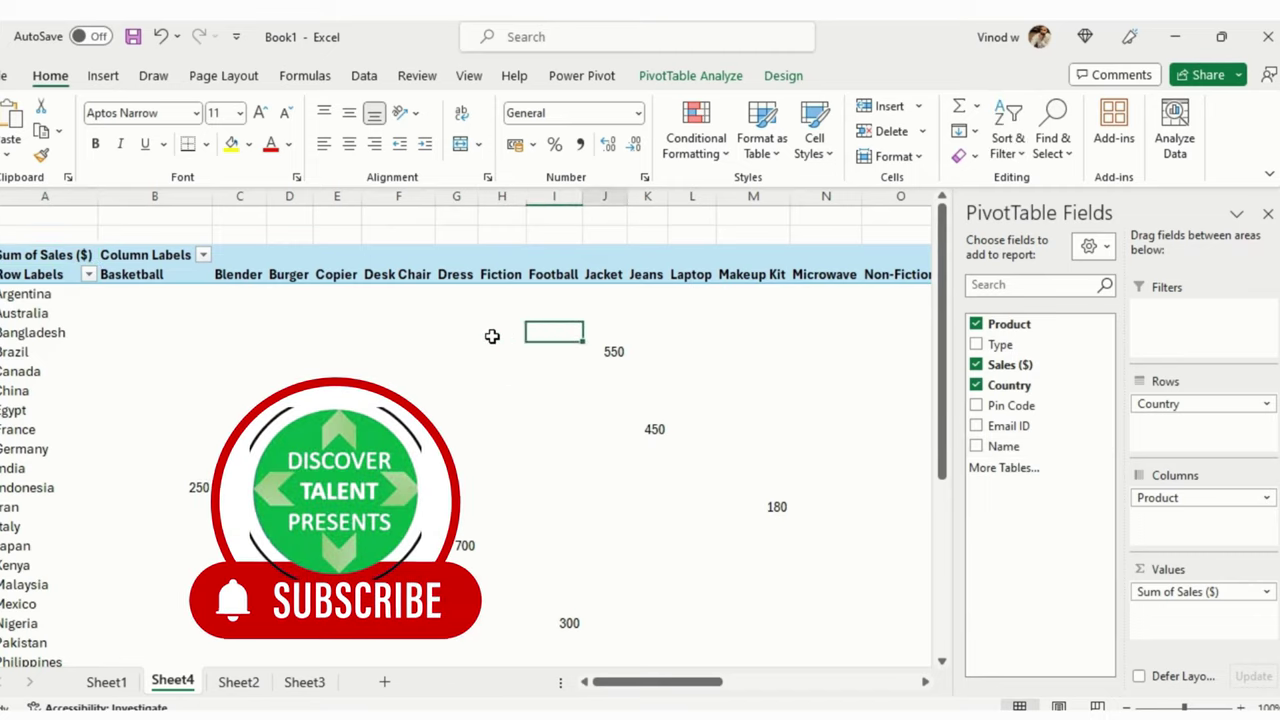
pyautogui.press('Right')
pyautogui.press('Right')
pyautogui.press('Right')
pyautogui.press('Right')
pyautogui.press('Right')
pyautogui.press('Right')
pyautogui.press('Right')
pyautogui.press('Right')
pyautogui.press('Right')
pyautogui.press('Right')
pyautogui.press('Right')
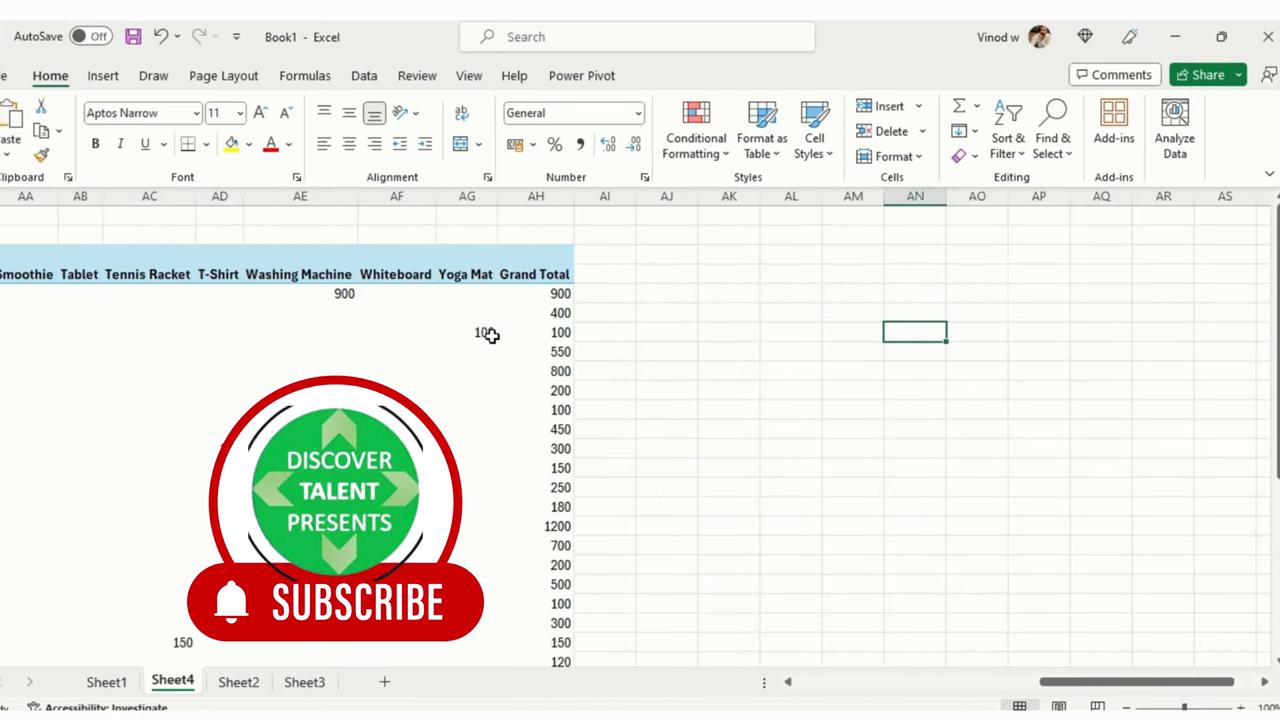
pyautogui.press('Left')
pyautogui.press('Left')
pyautogui.press('Left')
pyautogui.press('Left')
pyautogui.press('Left')
pyautogui.press('Left')
pyautogui.press('Left')
pyautogui.press('Left')
pyautogui.press('Left')
pyautogui.press('Left')
pyautogui.press('Left')
pyautogui.press('Left')
pyautogui.press('Left')
pyautogui.press('Left')
pyautogui.press('Left')
pyautogui.press('Left')
pyautogui.press('Left')
pyautogui.press('Left')
pyautogui.press('Left')
pyautogui.press('Left')
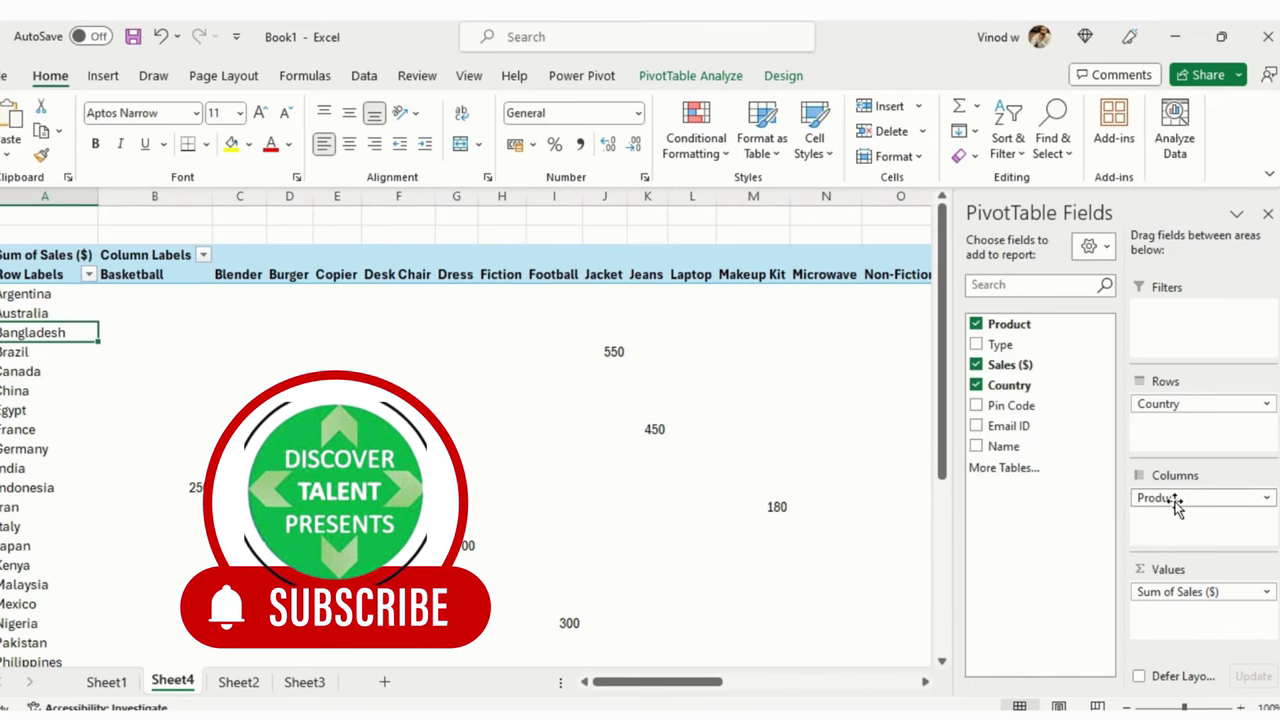
# Nest Country under Product in the rows and inspect Indonesia's 250 sales
pyautogui.moveTo(1175, 505); pyautogui.dragTo(1183, 449)
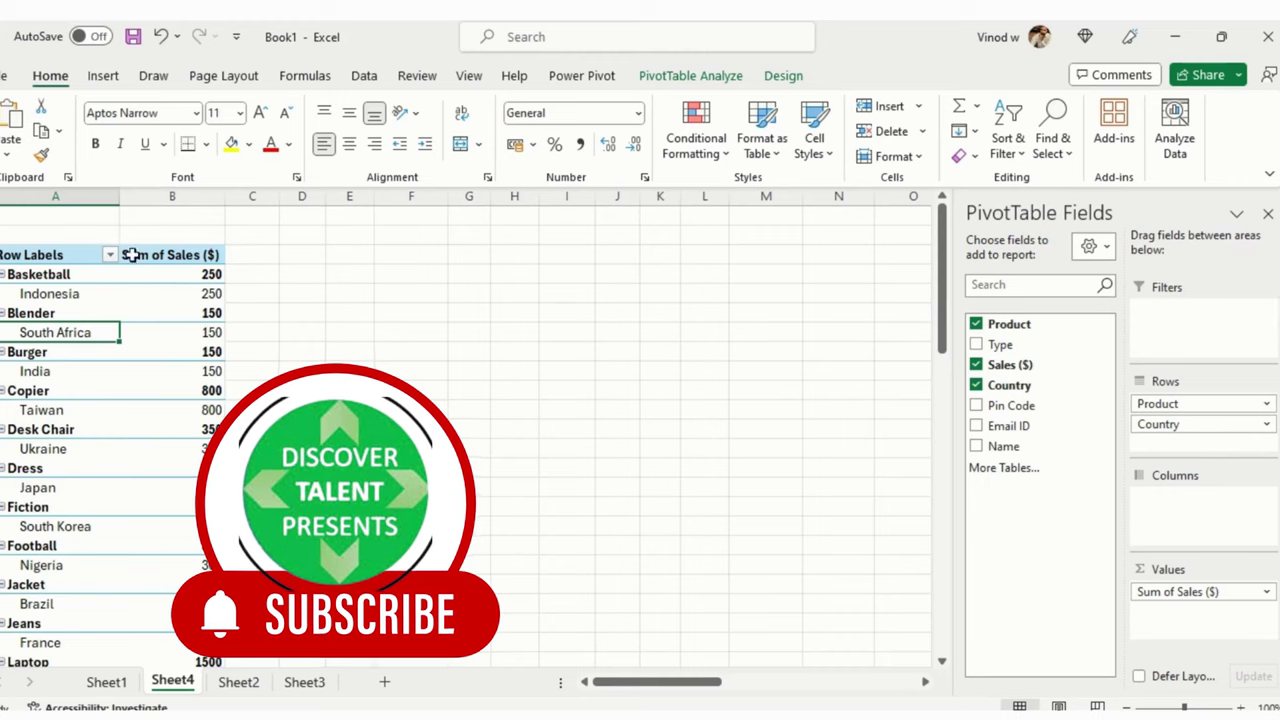
pyautogui.click(70, 295)
pyautogui.click(129, 307)
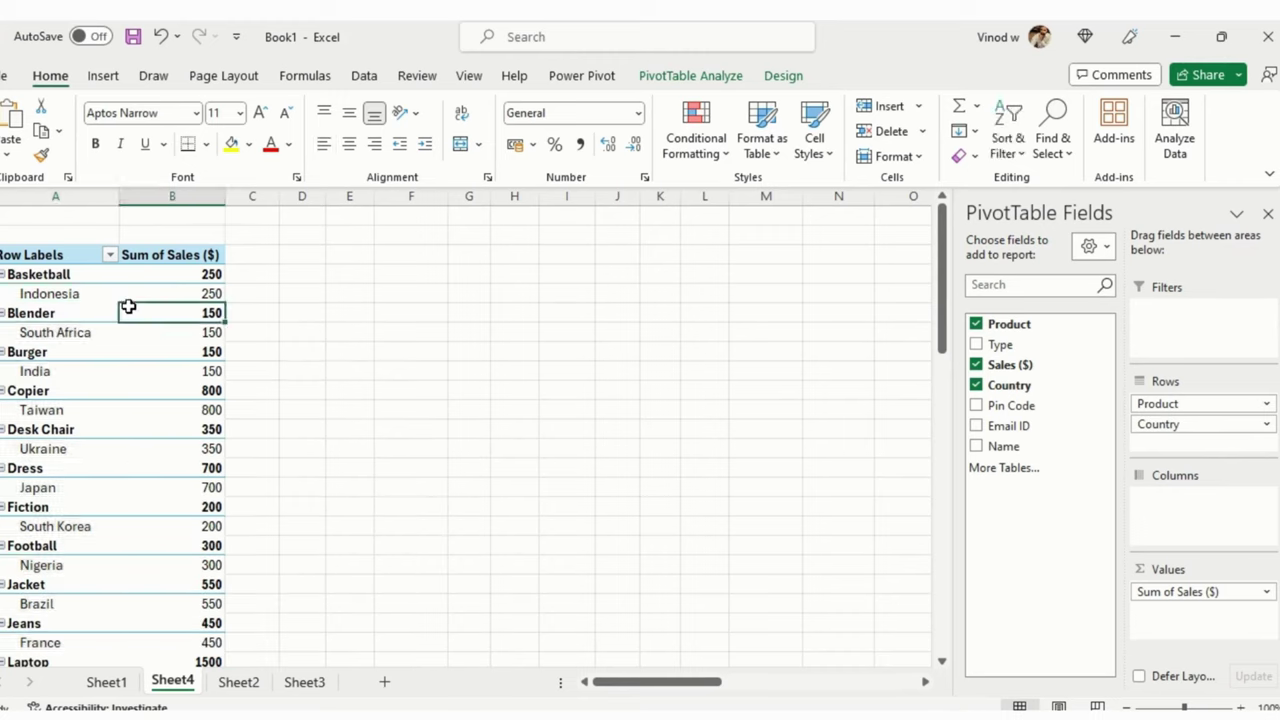
pyautogui.click(63, 272)
pyautogui.click(75, 297)
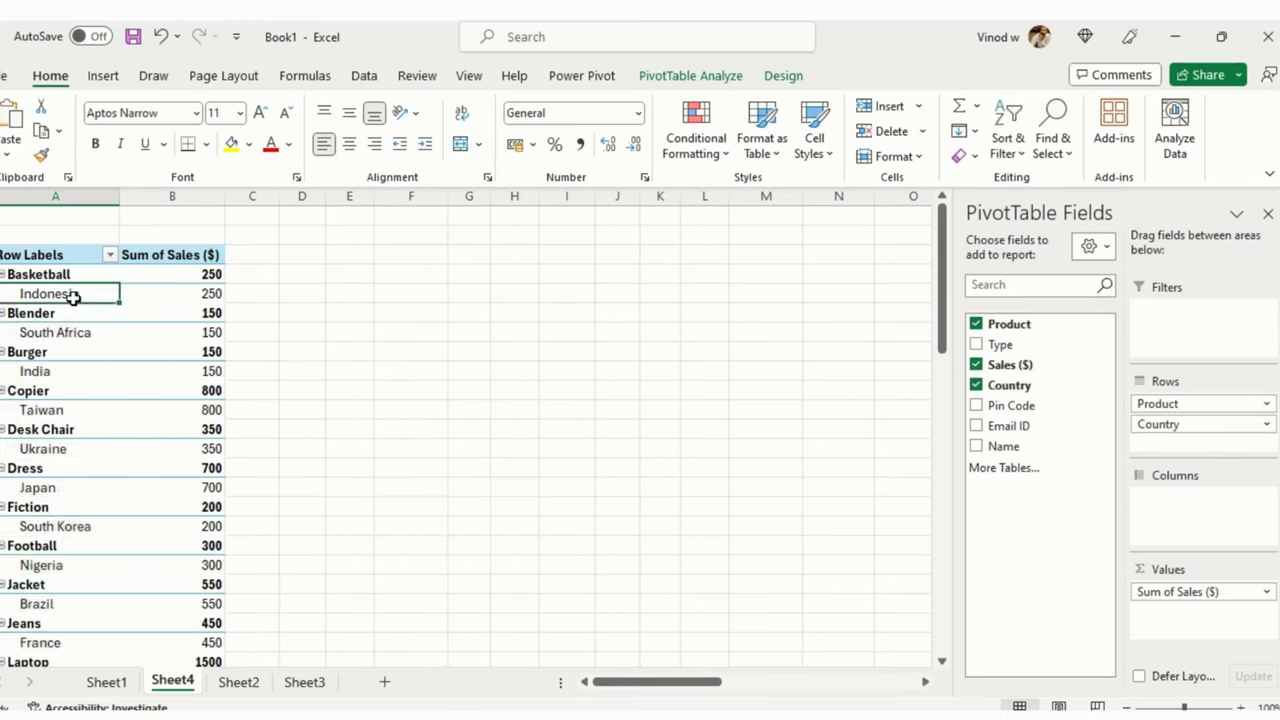
pyautogui.click(186, 296)
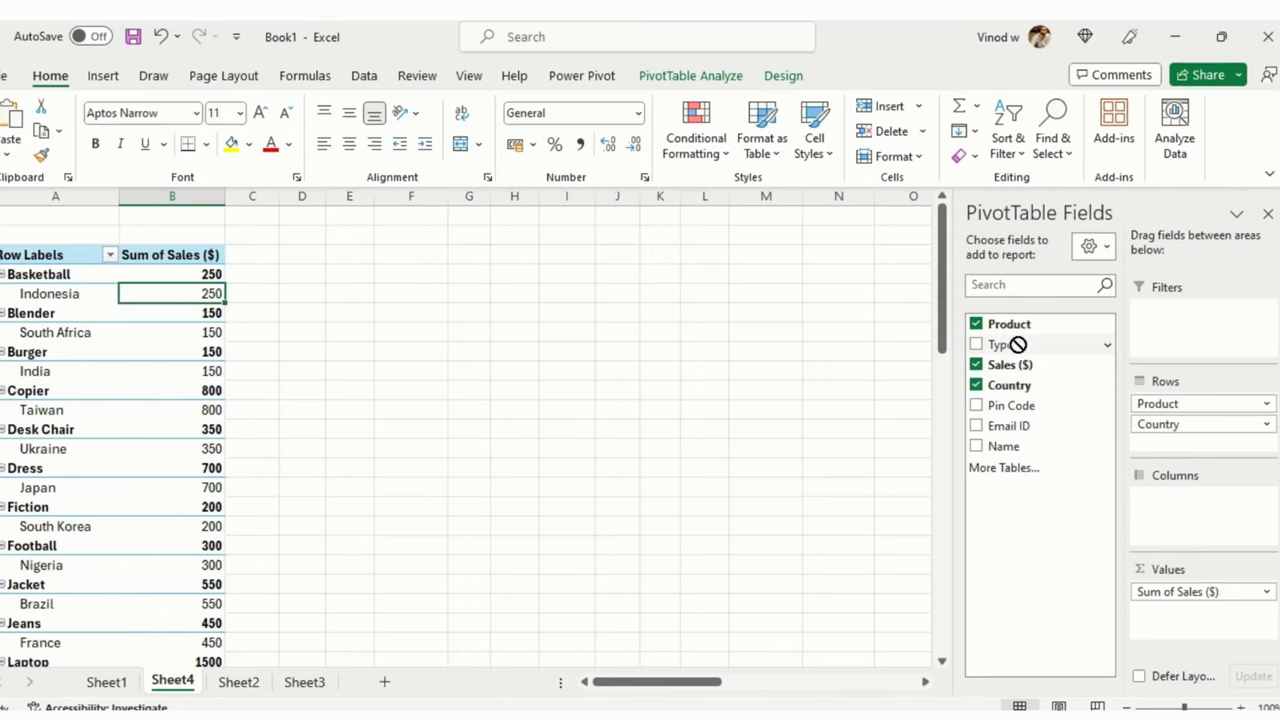
# Add Type to Rows and remove Product and Country from the PivotTable
pyautogui.moveTo(1015, 346); pyautogui.dragTo(1200, 402)
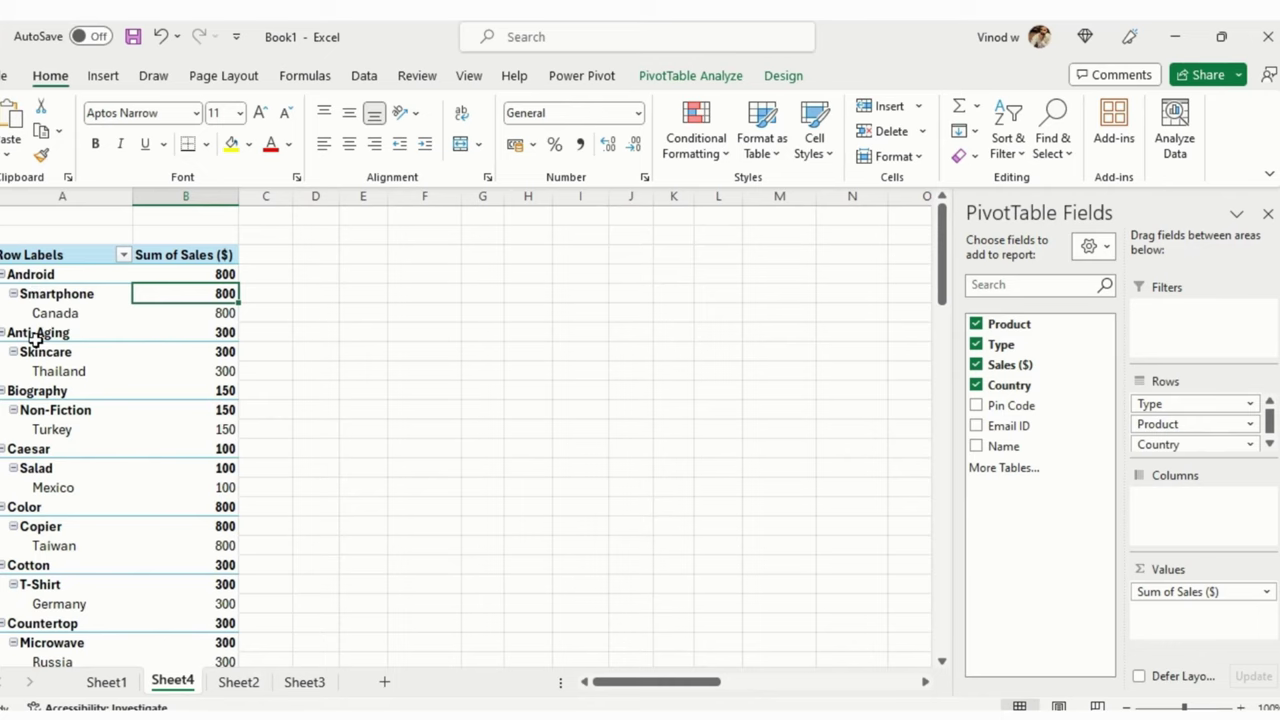
pyautogui.moveTo(1250, 424); pyautogui.dragTo(1033, 410)
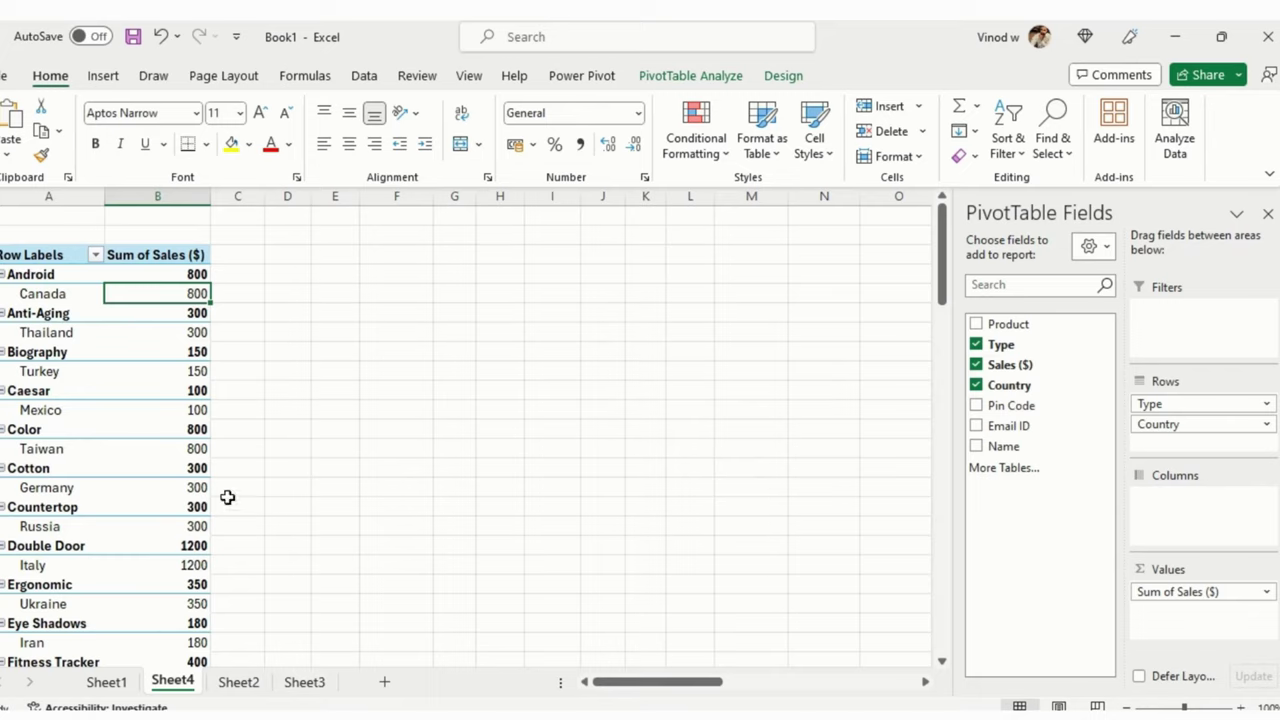
pyautogui.scroll(-15, 180, 529)
pyautogui.scroll(-8, 177, 529)
pyautogui.scroll(6, 177, 529)
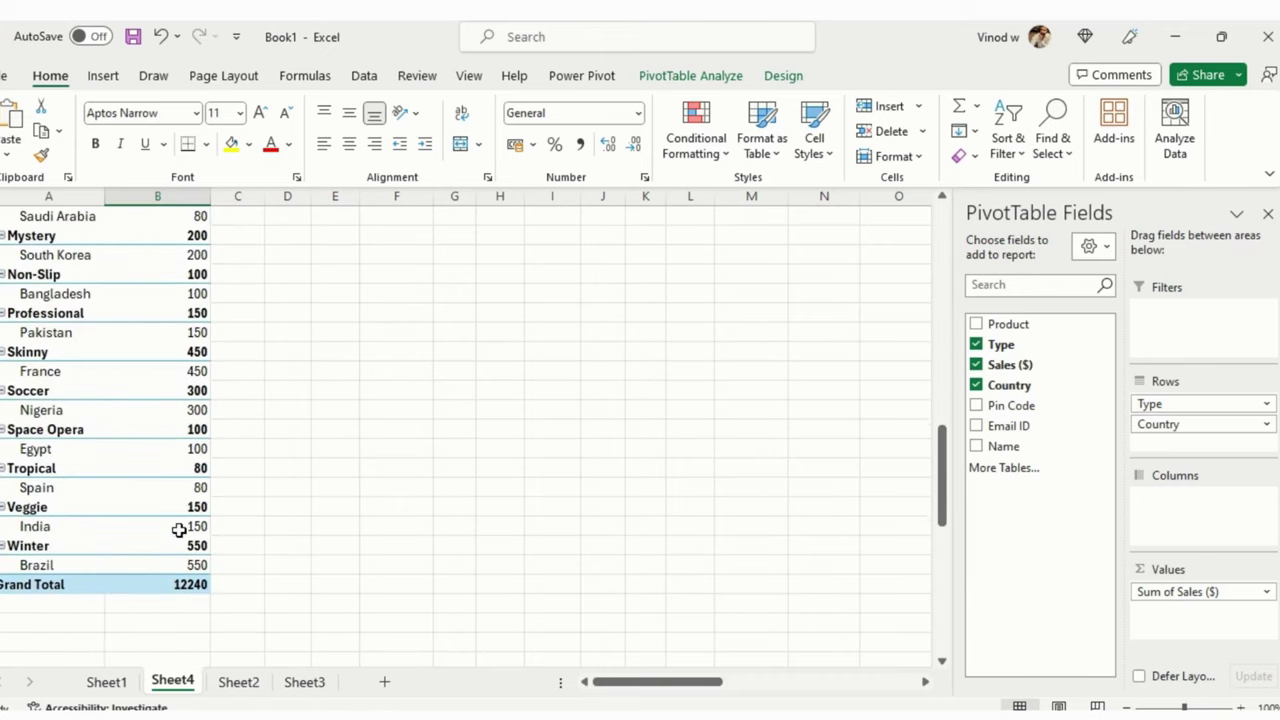
pyautogui.moveTo(1159, 423); pyautogui.dragTo(313, 400)
pyautogui.scroll(10, 170, 423)
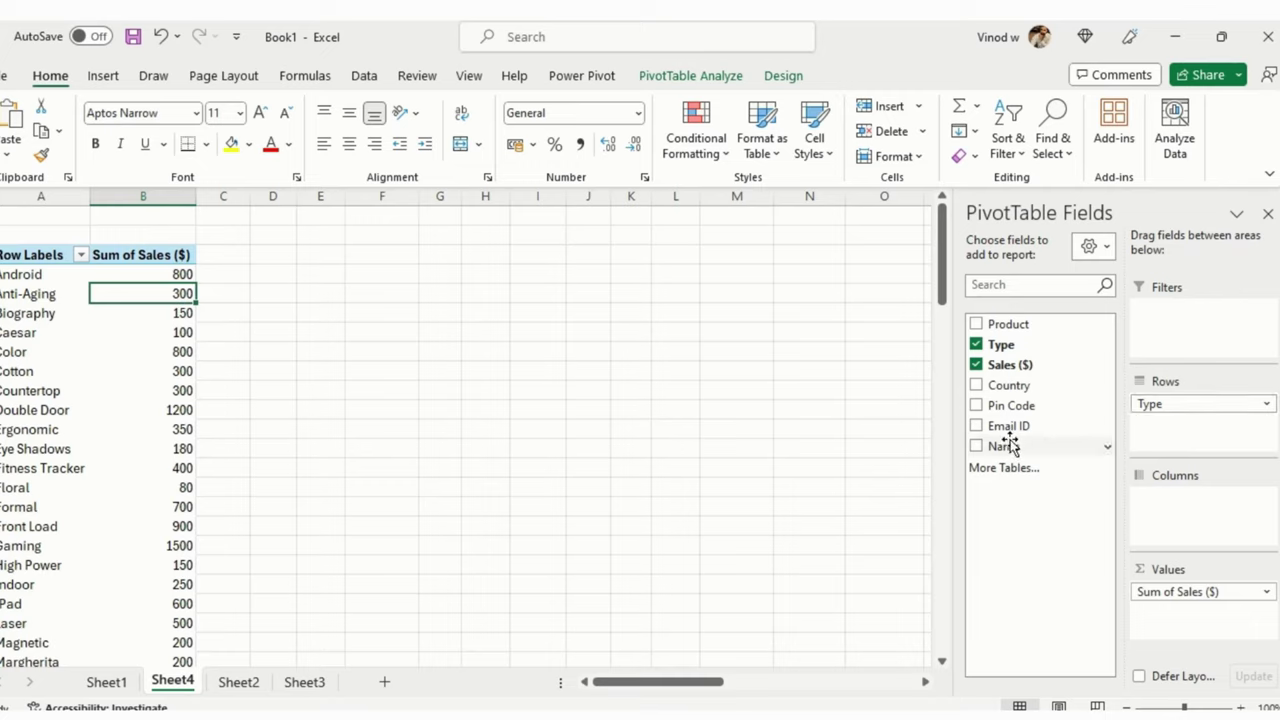
# Put Name across the pivot columns and browse the wide Caesar row
pyautogui.moveTo(1017, 446); pyautogui.dragTo(1195, 500)
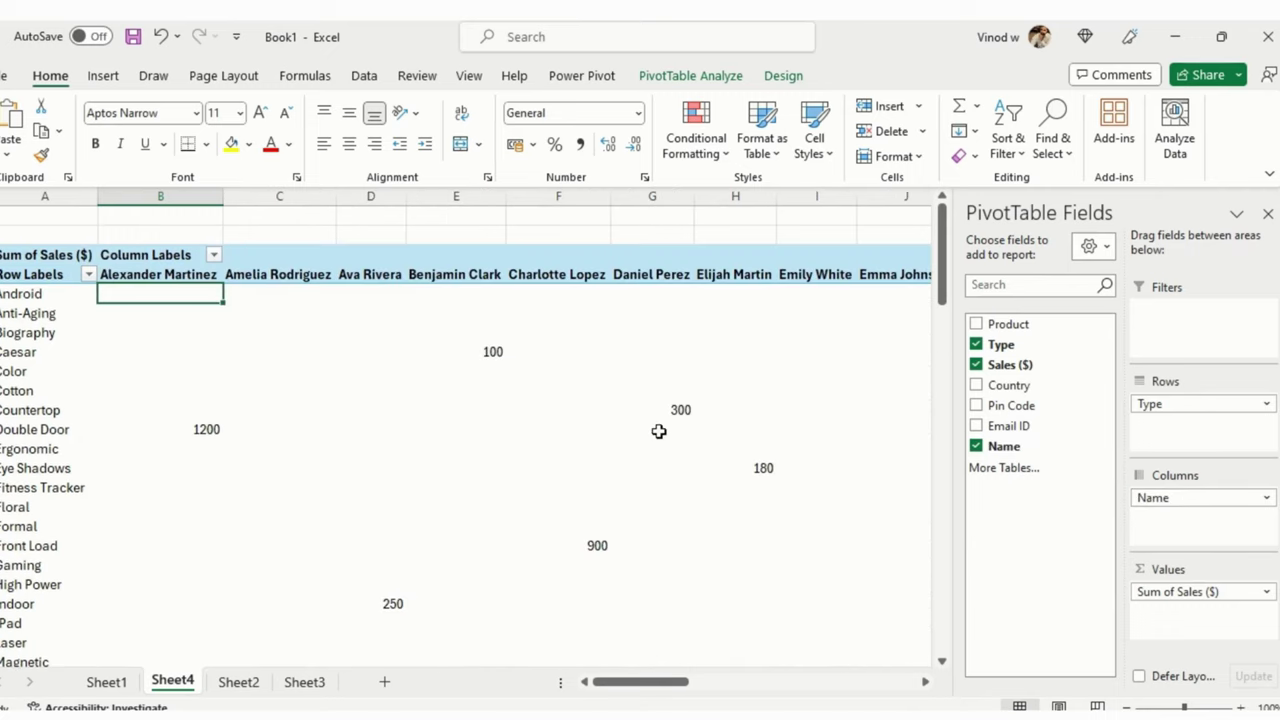
pyautogui.click(343, 343)
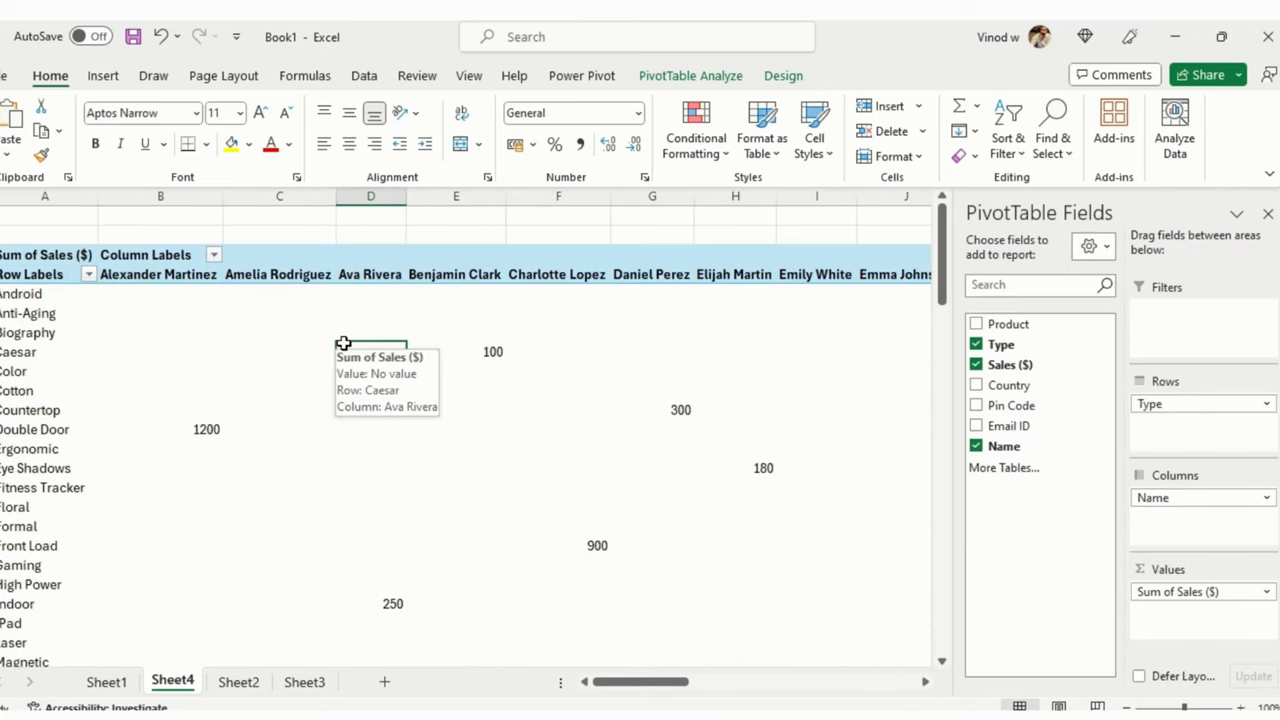
pyautogui.press('Right')
pyautogui.press('Right')
pyautogui.press('Right')
pyautogui.press('Right')
pyautogui.press('Right')
pyautogui.press('Right')
pyautogui.press('Right')
pyautogui.press('Right')
pyautogui.press('Right')
pyautogui.press('Right')
pyautogui.press('Right')
pyautogui.press('Right')
pyautogui.press('Right')
pyautogui.press('Right')
pyautogui.press('Right')
pyautogui.press('Right')
pyautogui.press('Right')
pyautogui.press('Right')
pyautogui.press('Right')
pyautogui.press('Right')
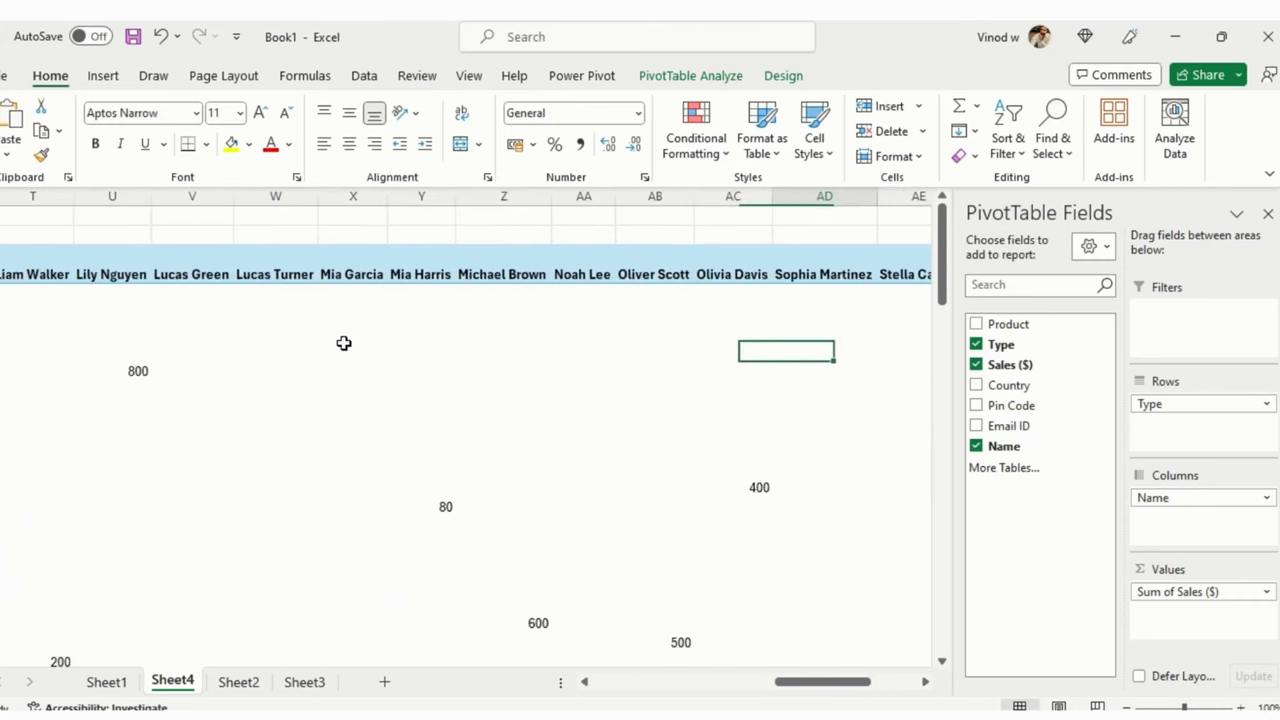
pyautogui.press('Right')
pyautogui.press('Left')
pyautogui.press('Left')
pyautogui.press('Left')
pyautogui.press('Left')
pyautogui.press('Left')
pyautogui.press('Left')
pyautogui.press('Left')
pyautogui.press('Left')
pyautogui.press('Left')
pyautogui.press('Left')
pyautogui.press('Left')
pyautogui.press('Left')
pyautogui.press('Left')
pyautogui.press('Left')
pyautogui.press('Left')
pyautogui.press('Left')
pyautogui.press('Left')
pyautogui.press('Left')
pyautogui.press('Left')
pyautogui.press('Left')
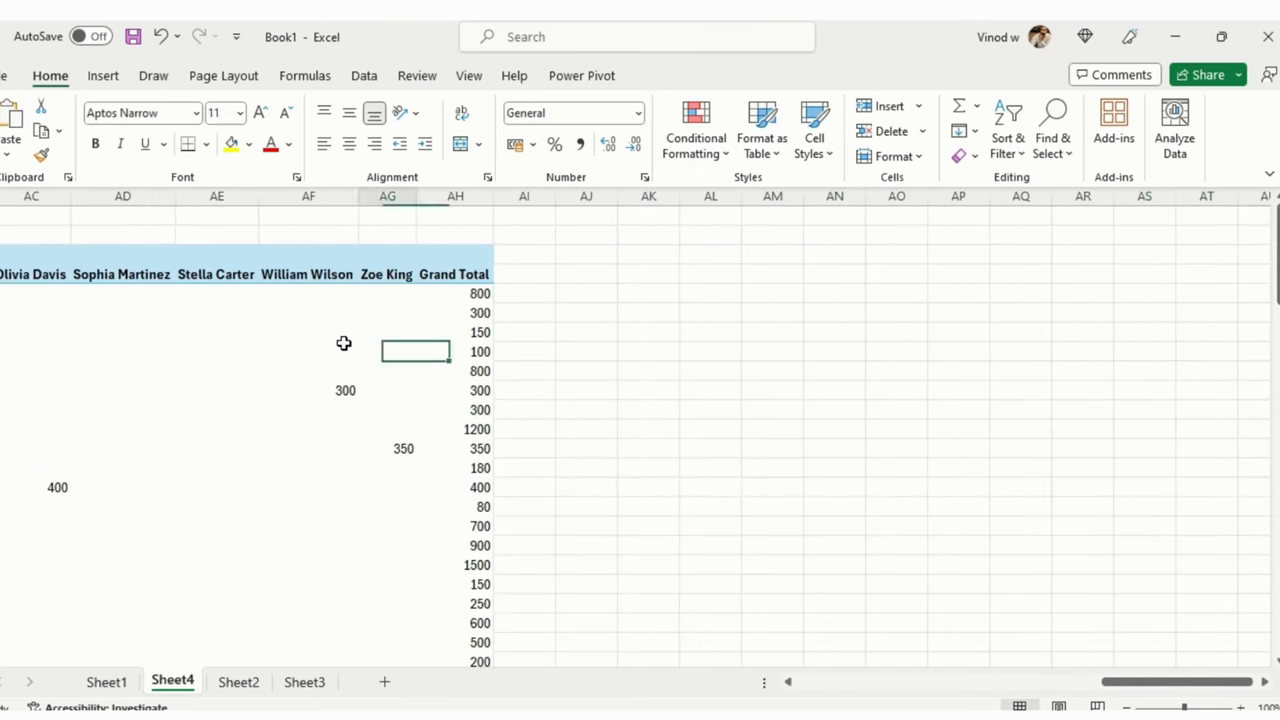
pyautogui.press('Left')
pyautogui.press('Left')
pyautogui.press('Left')
pyautogui.press('Left')
pyautogui.press('Left')
pyautogui.press('Left')
pyautogui.press('Left')
pyautogui.press('Left')
pyautogui.press('Left')
pyautogui.press('Left')
pyautogui.press('Left')
pyautogui.press('Left')
pyautogui.press('Left')
pyautogui.press('Left')
pyautogui.press('Left')
pyautogui.press('Left')
pyautogui.press('Left')
pyautogui.press('Left')
pyautogui.press('Left')
pyautogui.press('Left')
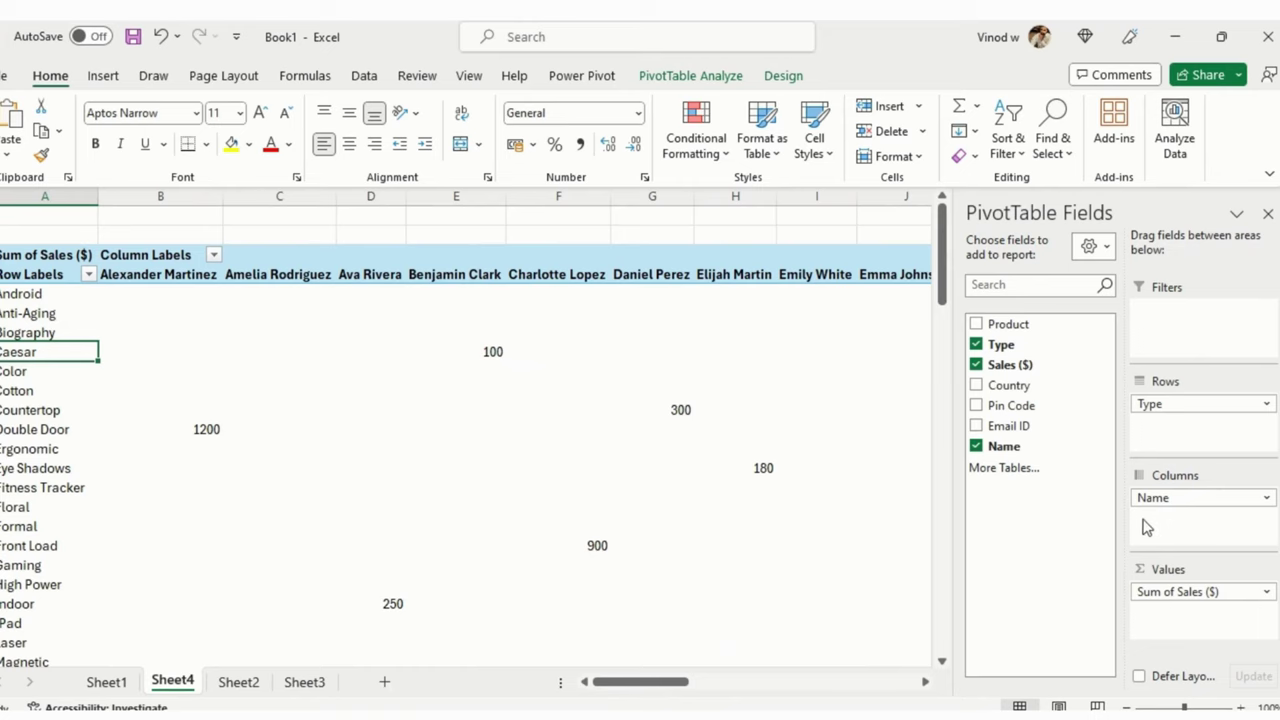
# Move Name from Columns into Rows beneath Type
pyautogui.moveTo(1157, 498); pyautogui.dragTo(1177, 432)
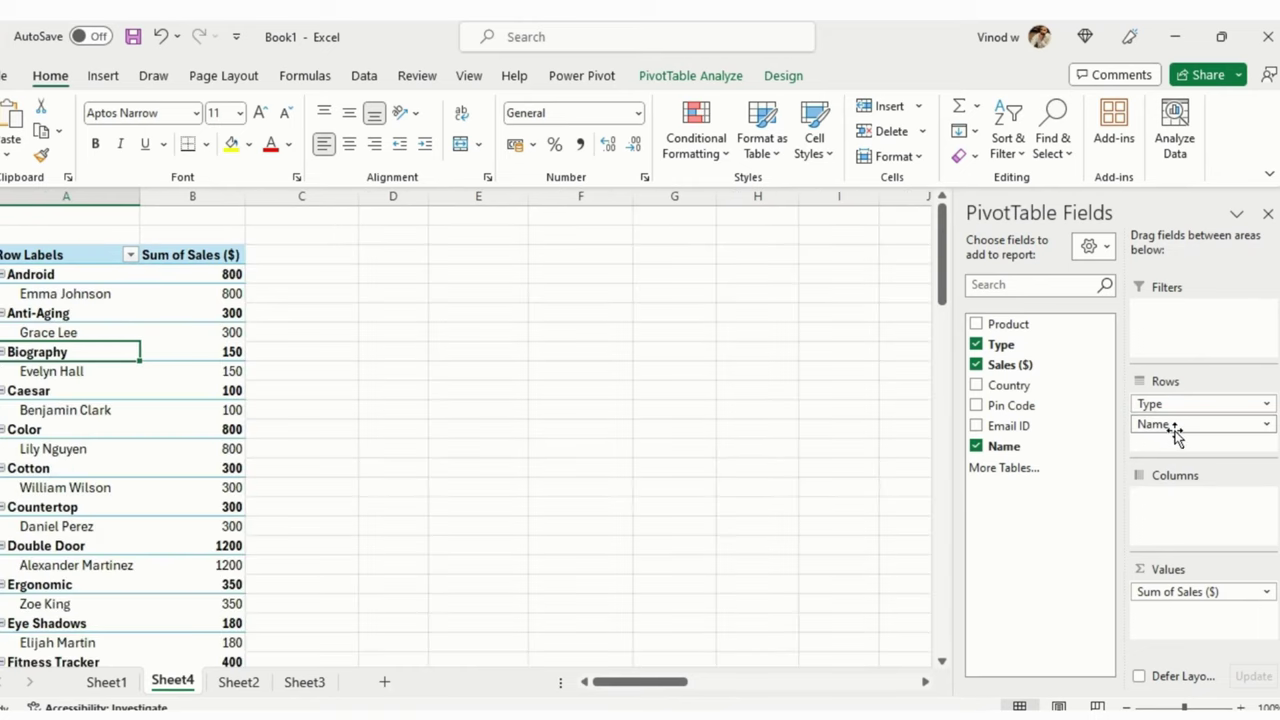
pyautogui.scroll(-6, 109, 506)
pyautogui.scroll(-14, 84, 490)
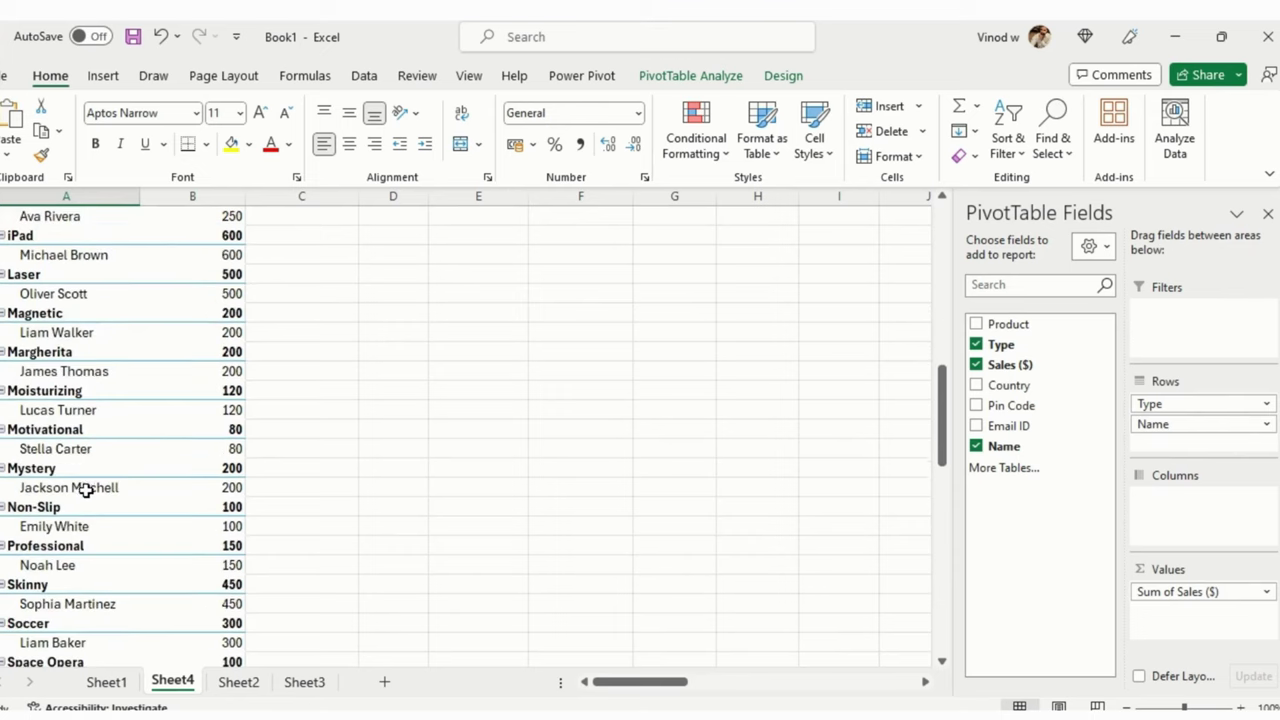
pyautogui.scroll(11, 86, 487)
pyautogui.scroll(10, 91, 487)
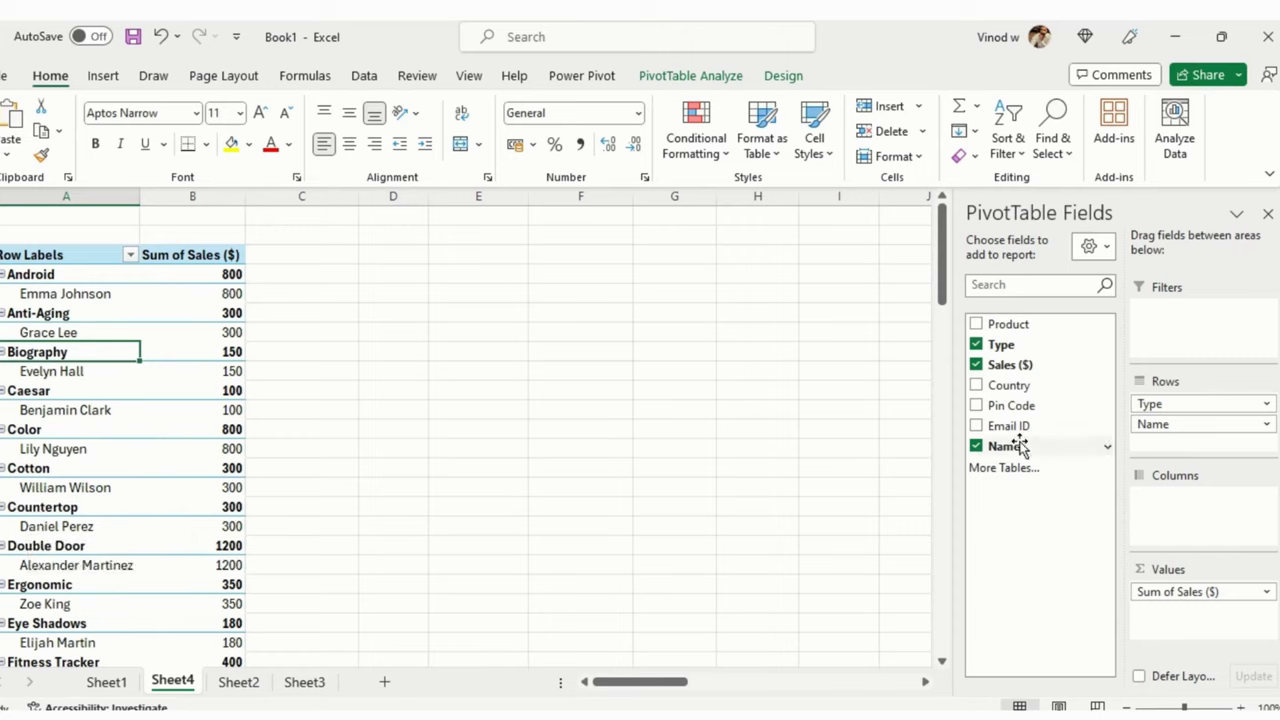
# Add Pin Code to the PivotTable as a report filter
pyautogui.moveTo(1024, 414); pyautogui.dragTo(978, 408)
pyautogui.click(976, 405)
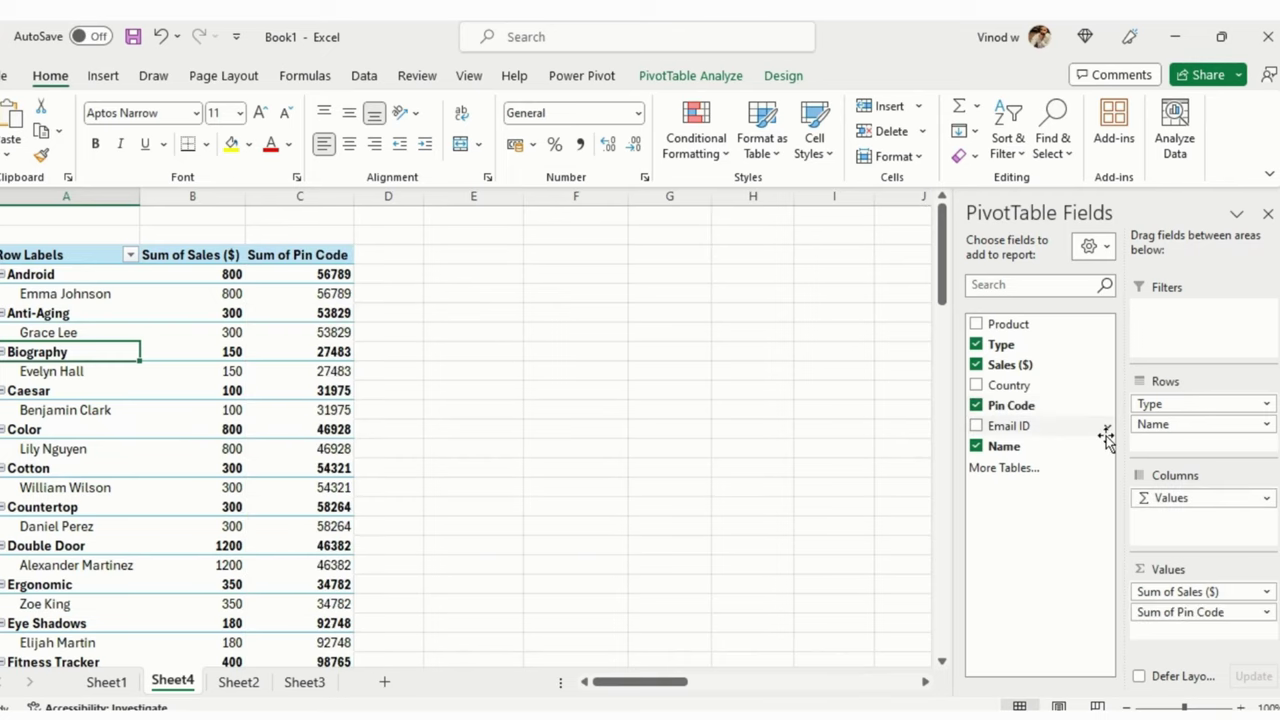
pyautogui.moveTo(1196, 614); pyautogui.dragTo(1183, 337)
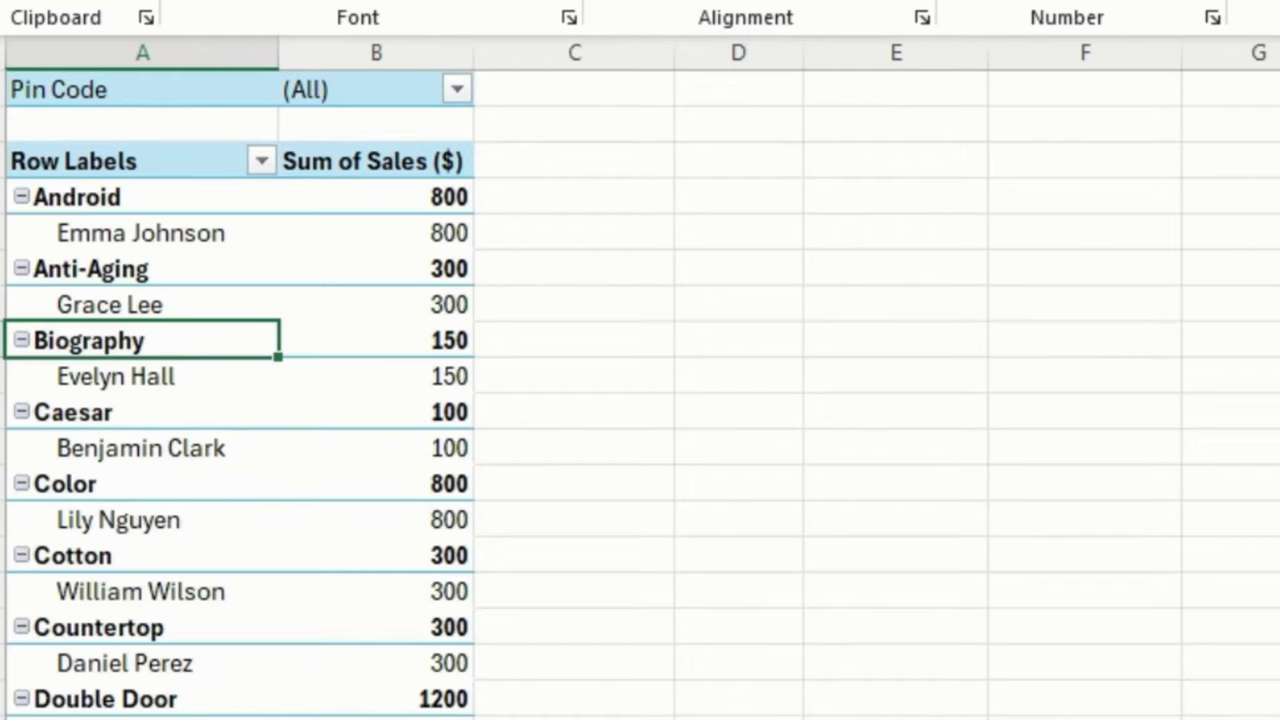
# Filter Pin Code to 24680, 31975 and 28374 using multiple-item selection
pyautogui.click(452, 91)
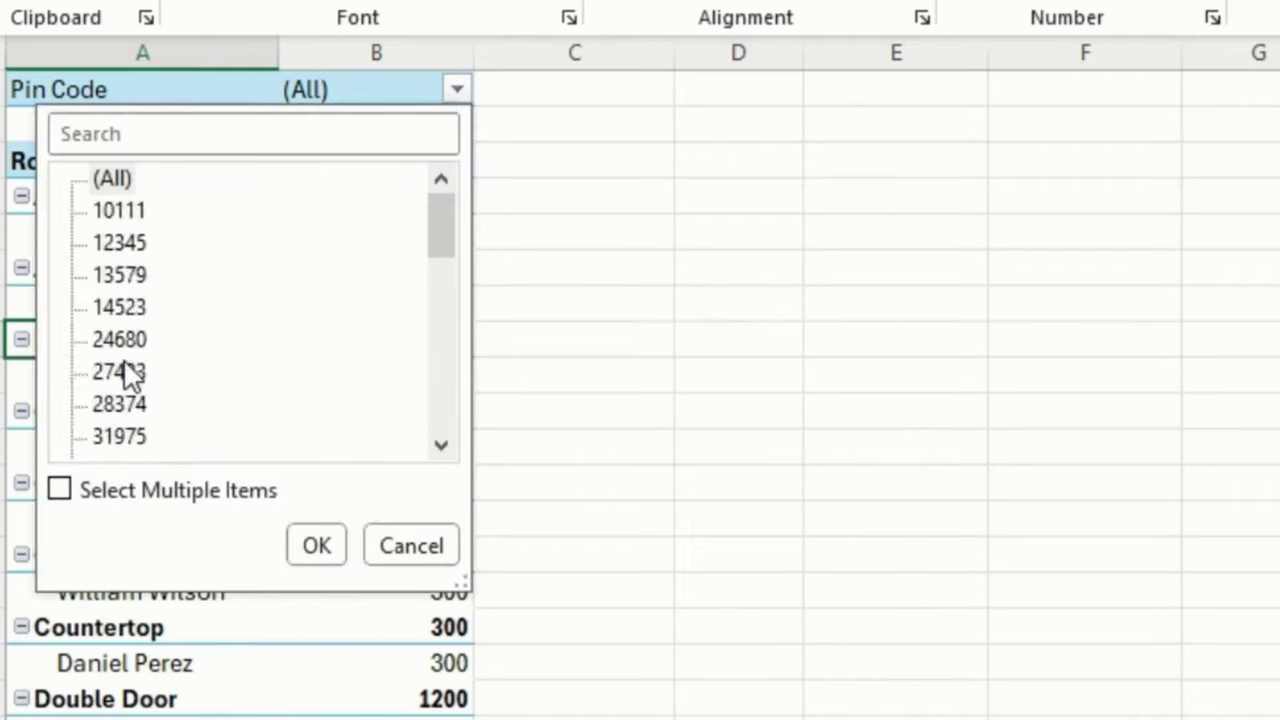
pyautogui.click(60, 490)
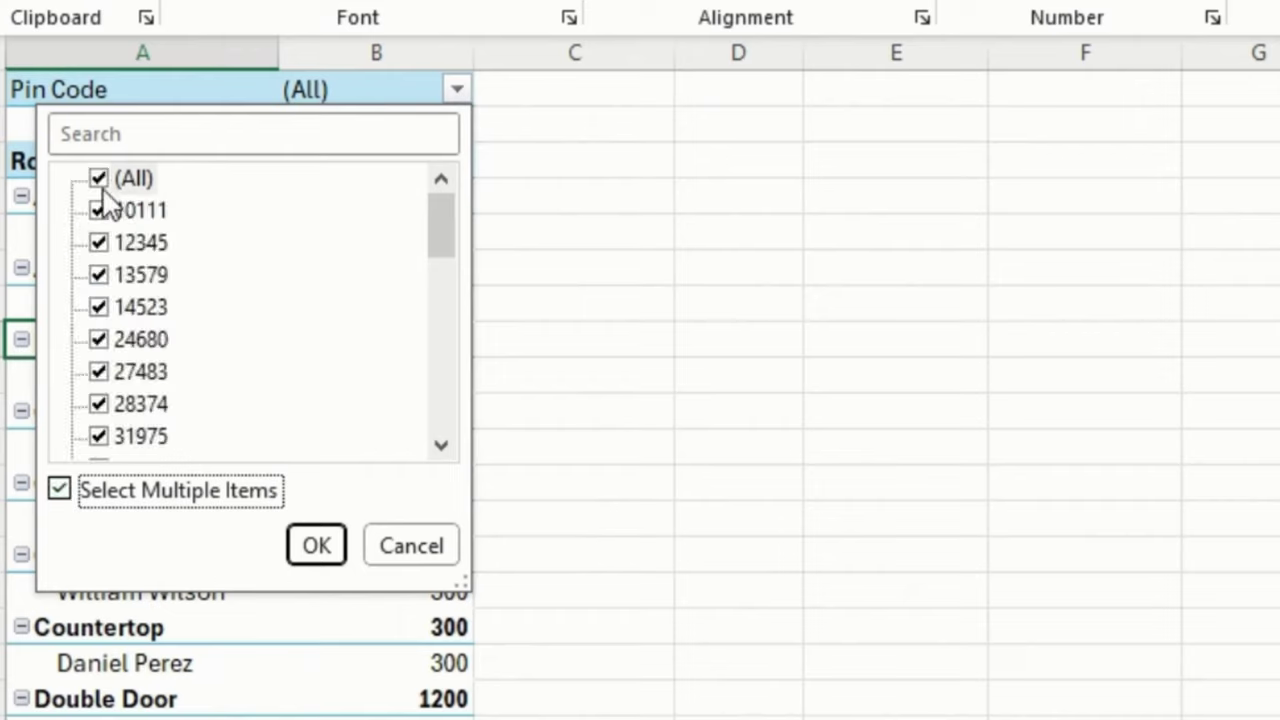
pyautogui.click(98, 180)
pyautogui.click(100, 342)
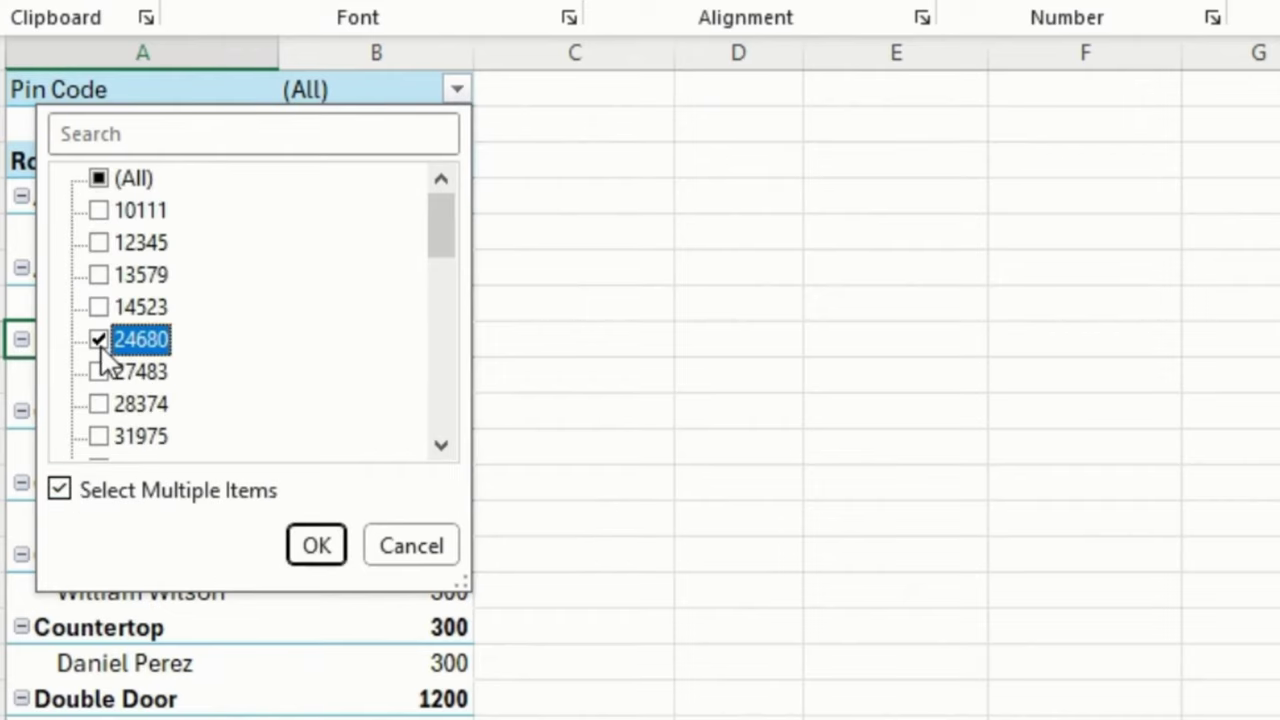
pyautogui.click(98, 436)
pyautogui.click(98, 404)
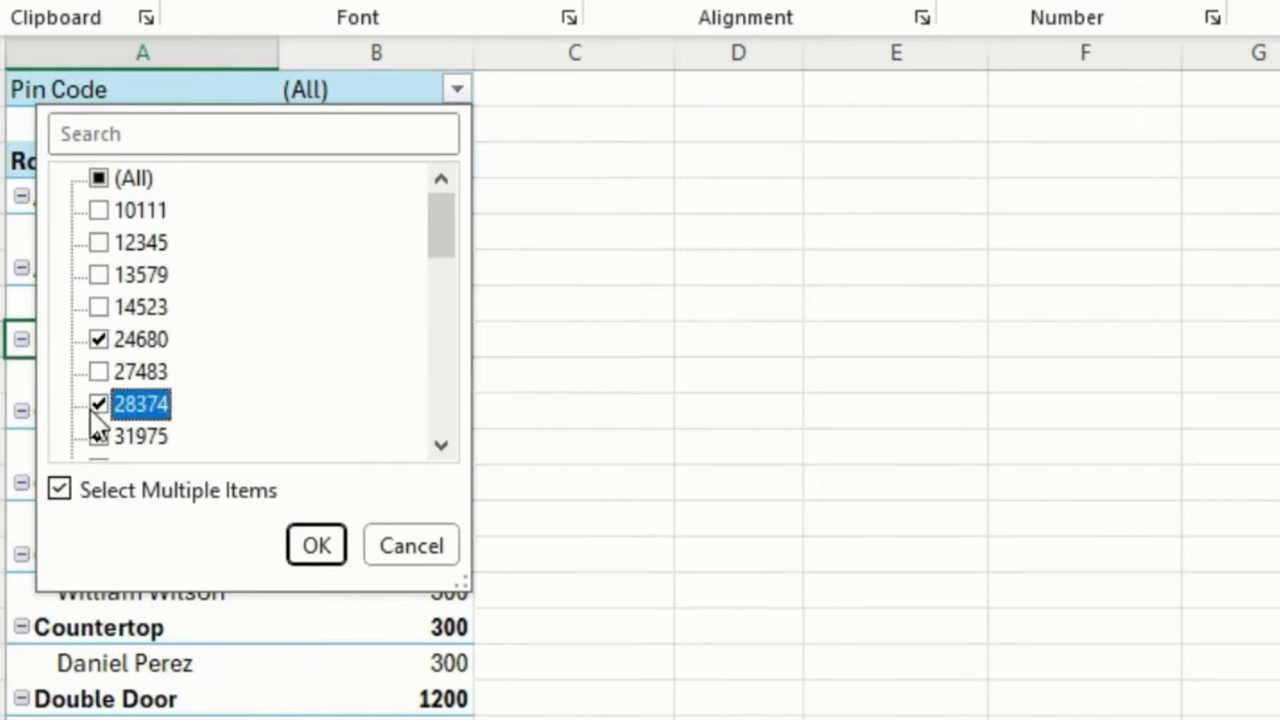
pyautogui.click(314, 552)
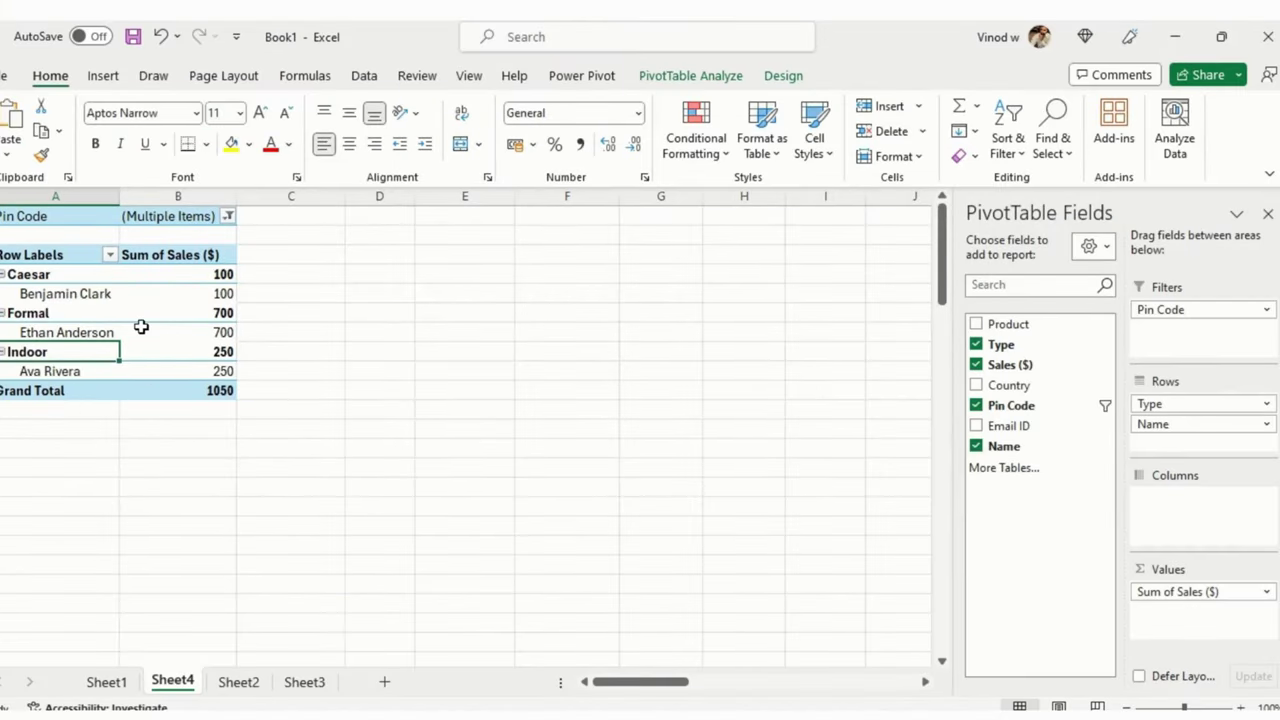
# Reset the Pin Code filter to (All) and bring up Sheet2's raw data
pyautogui.moveTo(141, 318)
pyautogui.click(227, 216)
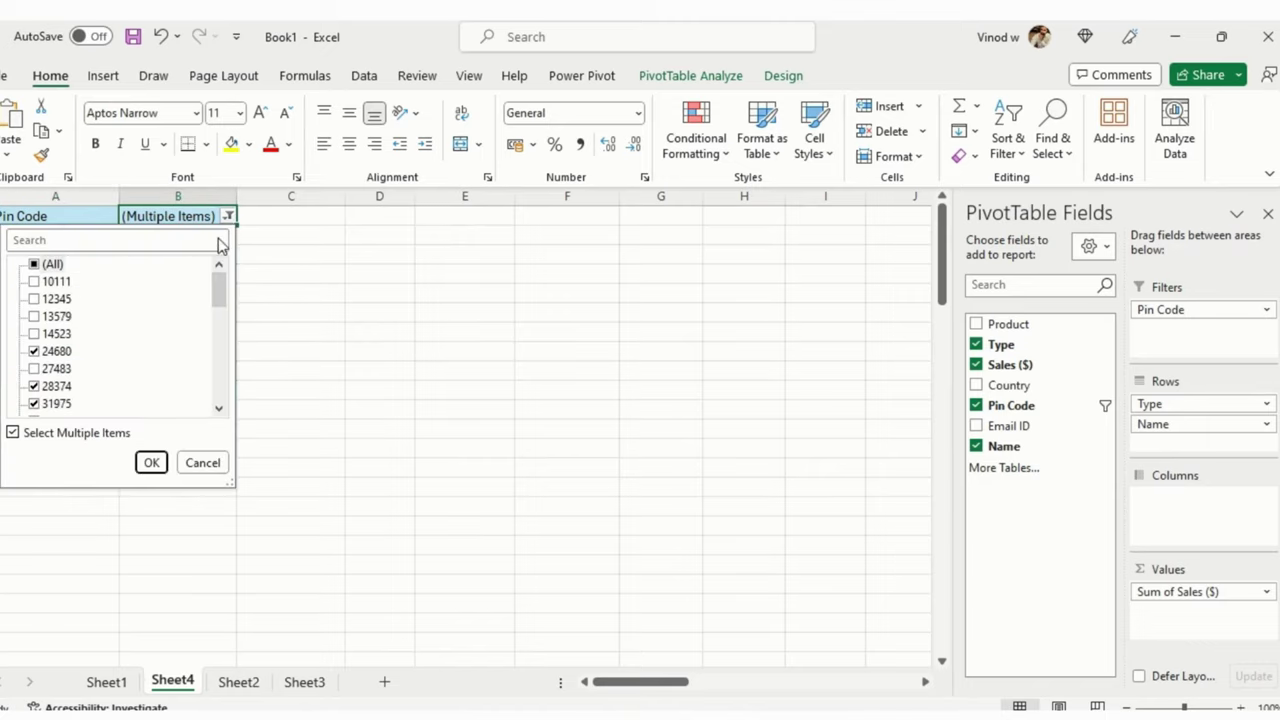
pyautogui.click(52, 264)
pyautogui.click(148, 463)
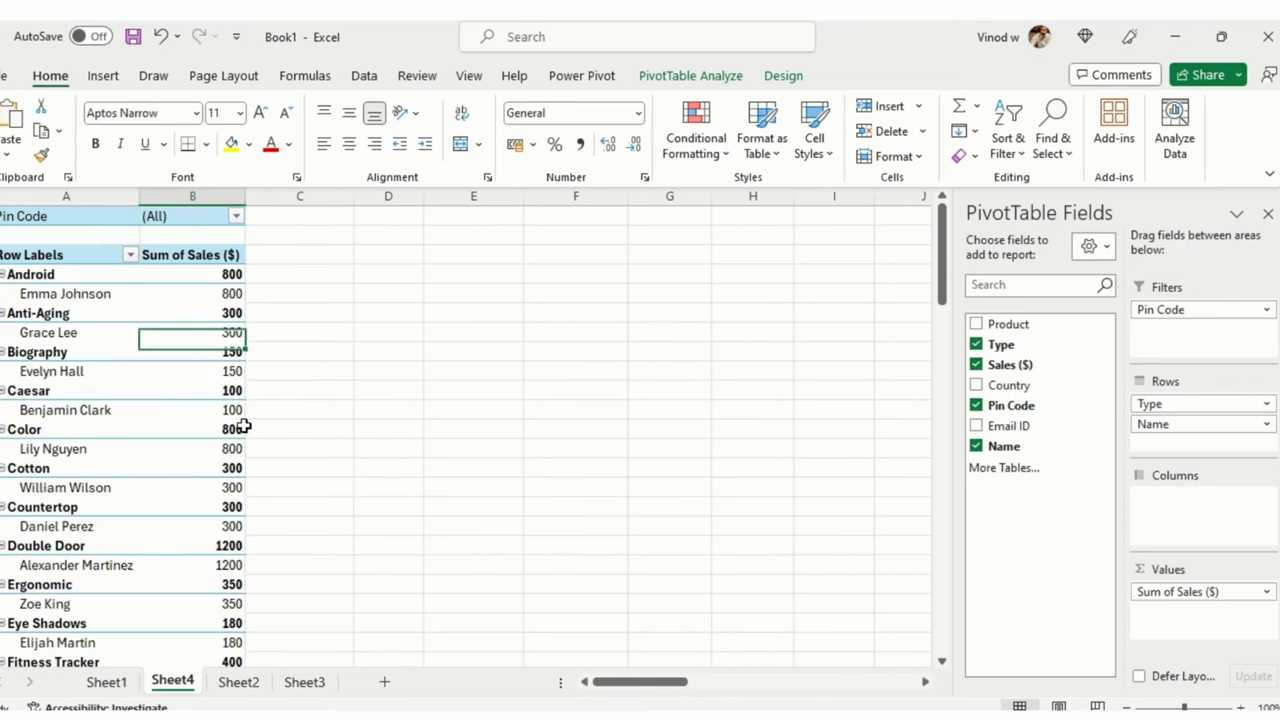
pyautogui.click(243, 428)
pyautogui.click(238, 681)
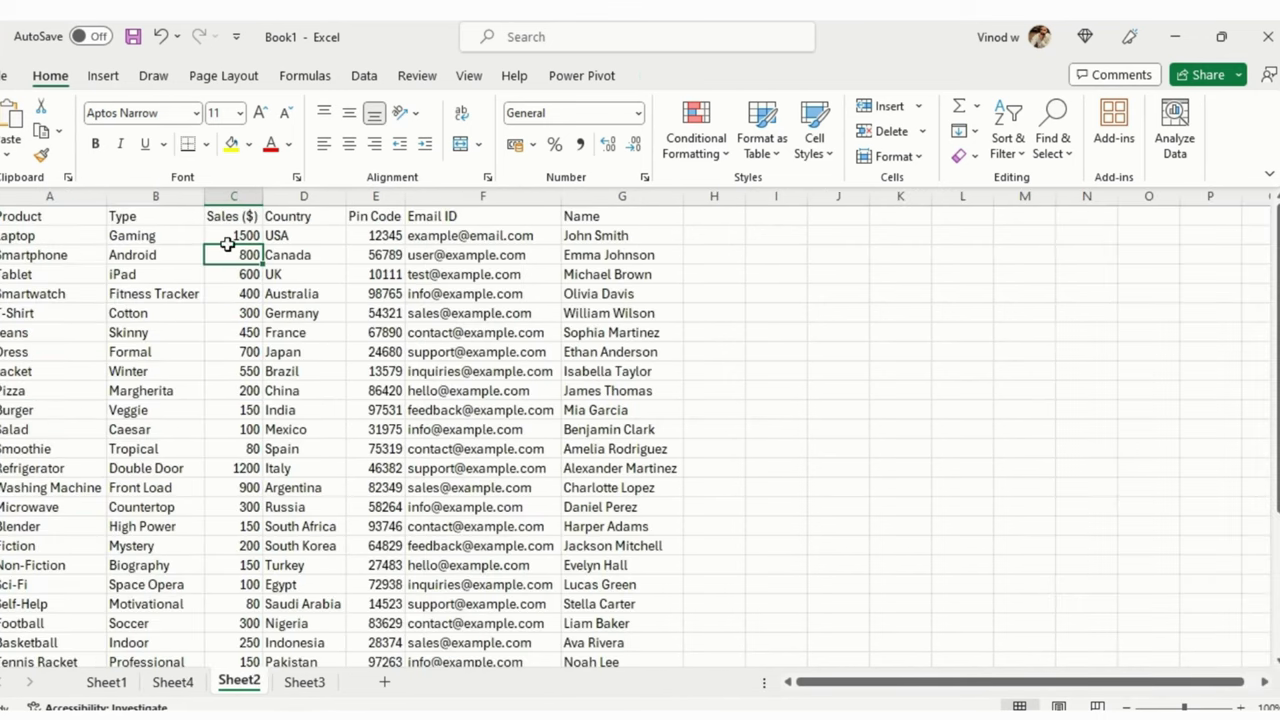
# Turn on column filters for Sheet2's header row with Alt+D+F+F
pyautogui.click(206, 216)
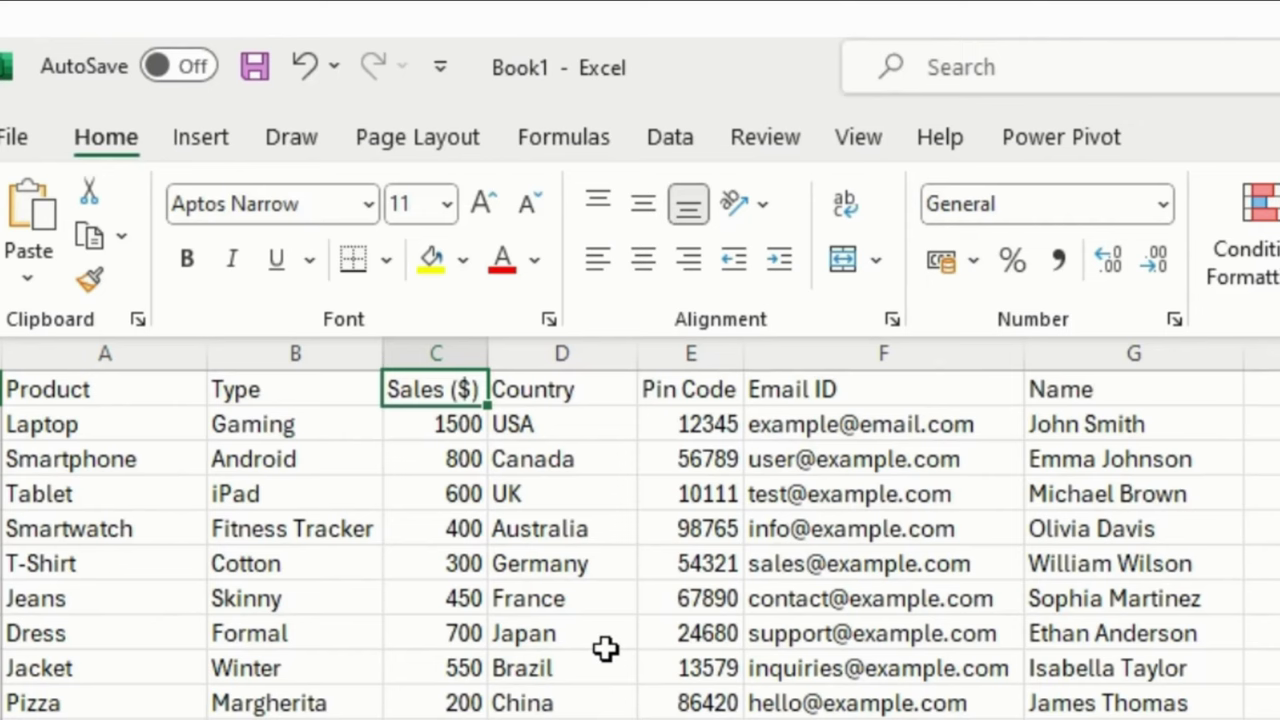
pyautogui.press('alt')
pyautogui.press('d')
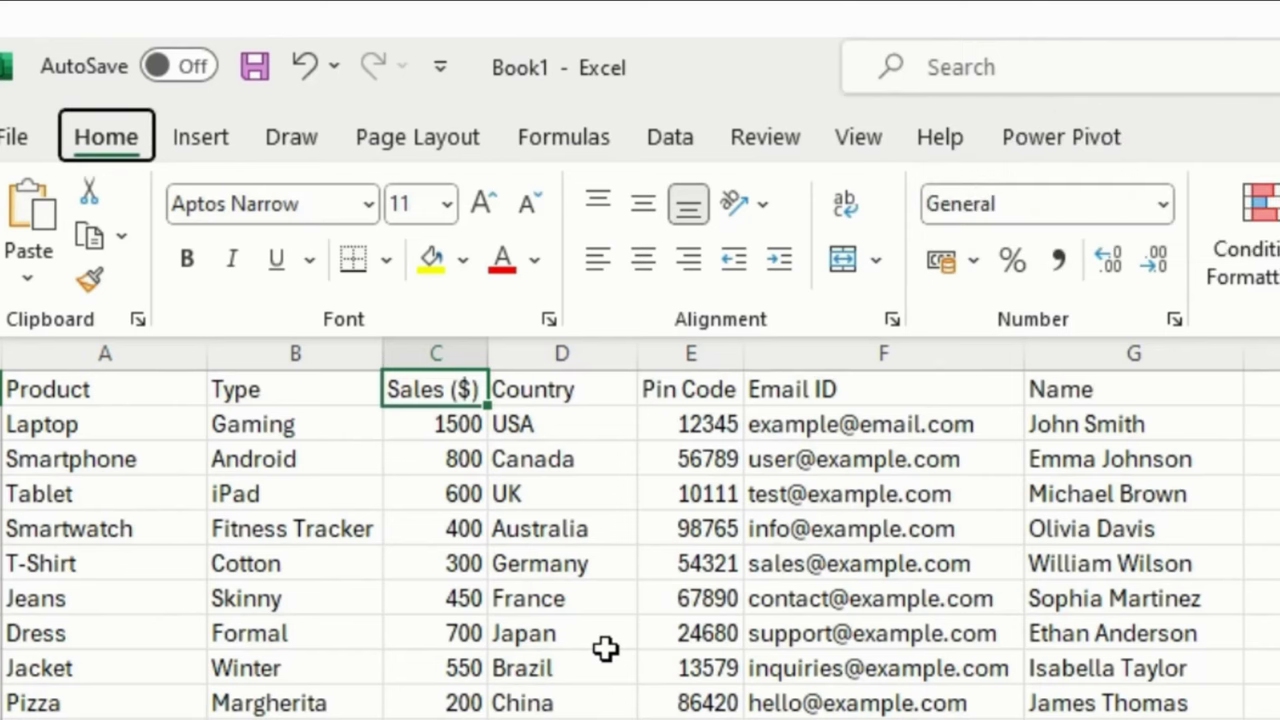
pyautogui.press('f')
pyautogui.press('f')
pyautogui.write('f')
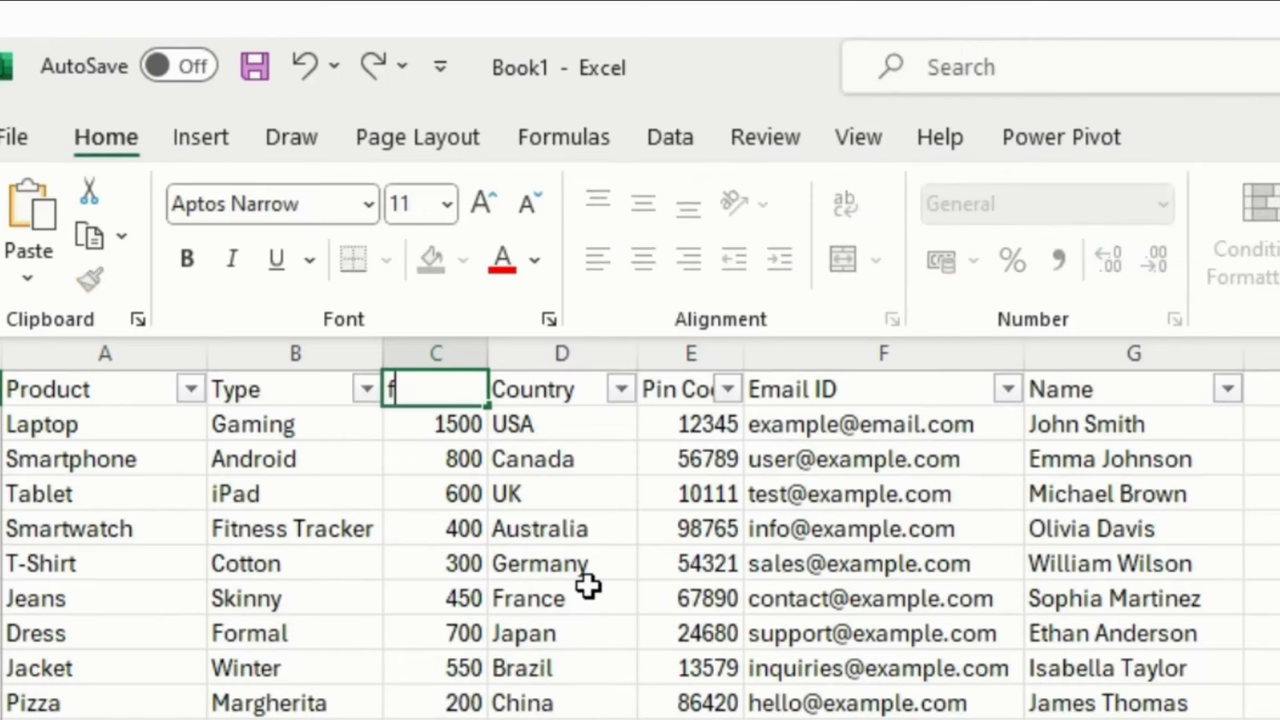
pyautogui.press('Escape')
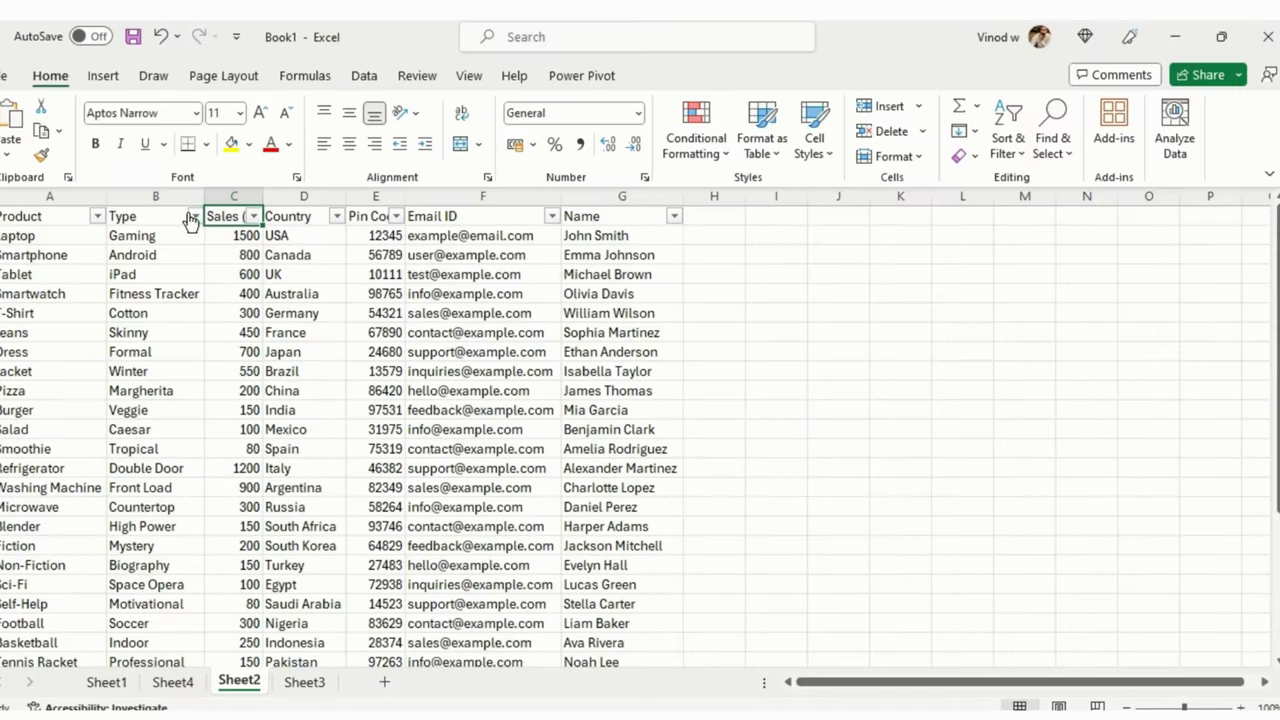
# Filter Sheet2's Type column to Anti-Aging, then return to Sheet4's PivotTable
pyautogui.click(193, 216)
pyautogui.click(55, 470)
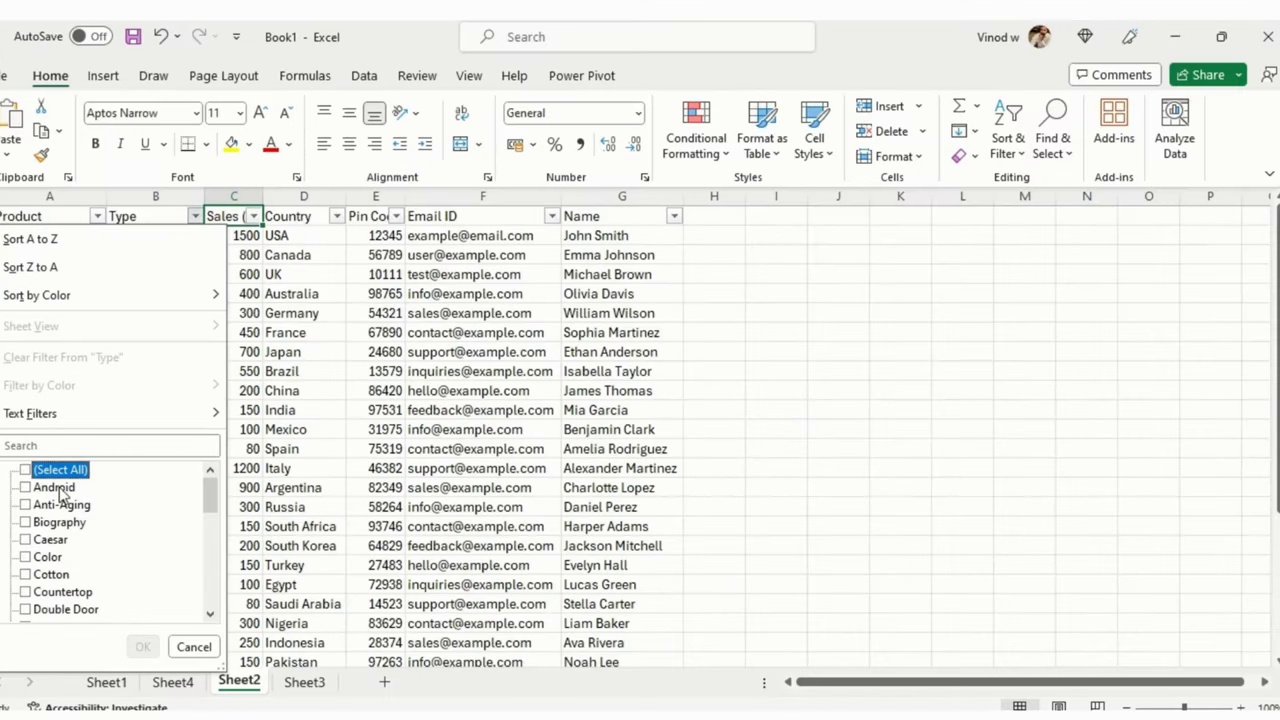
pyautogui.click(60, 505)
pyautogui.click(143, 647)
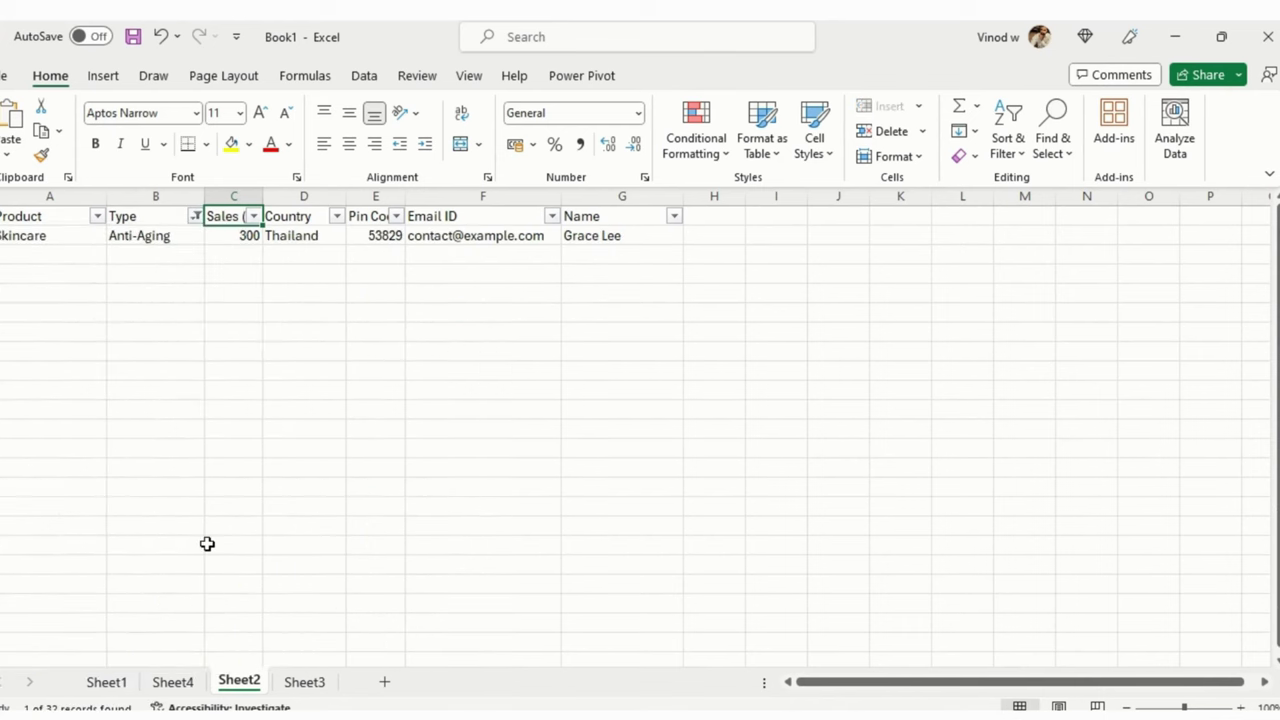
pyautogui.click(174, 684)
pyautogui.click(150, 293)
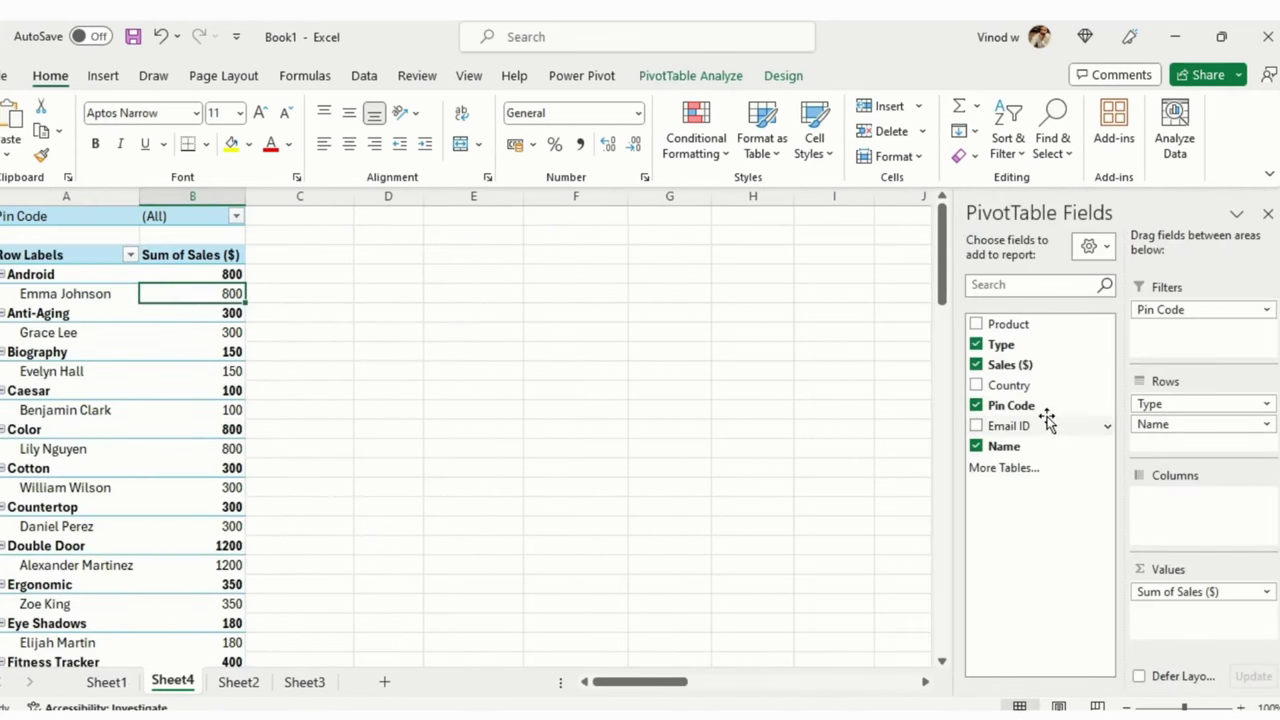
# Move Type from Rows into Filters and set it to Anti-Aging
pyautogui.moveTo(1180, 406); pyautogui.dragTo(1182, 358)
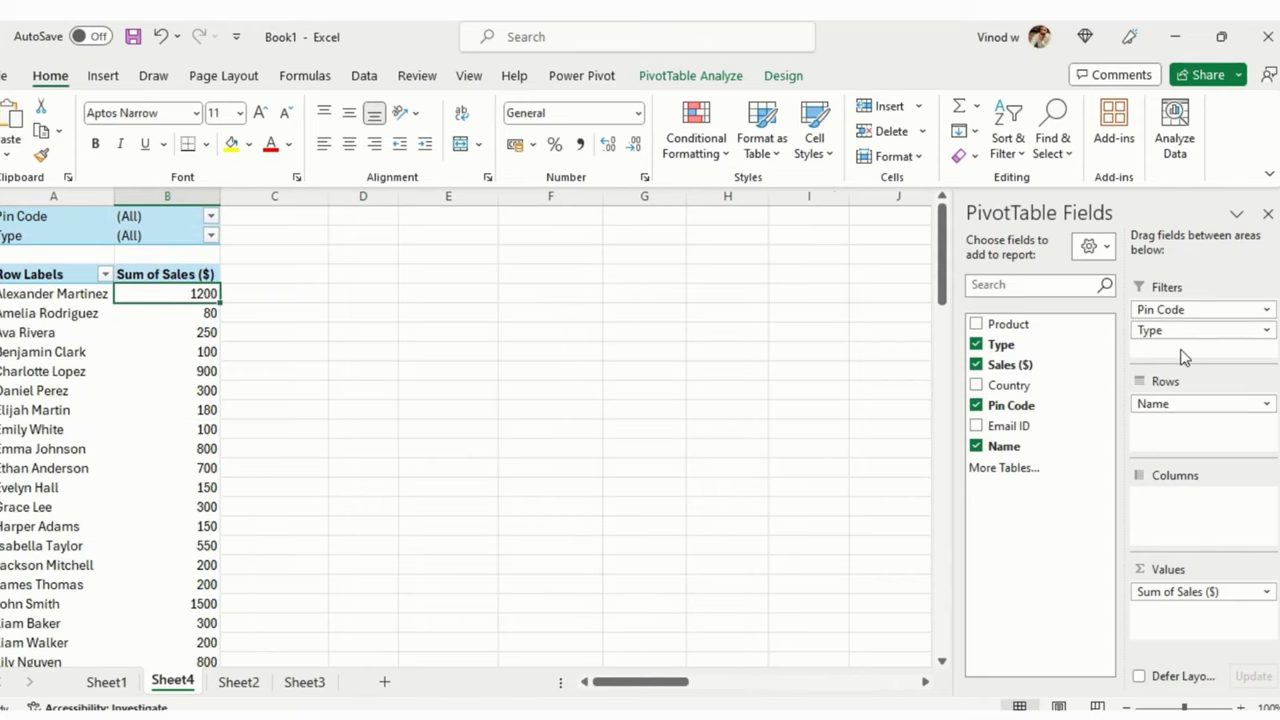
pyautogui.click(211, 237)
pyautogui.click(50, 318)
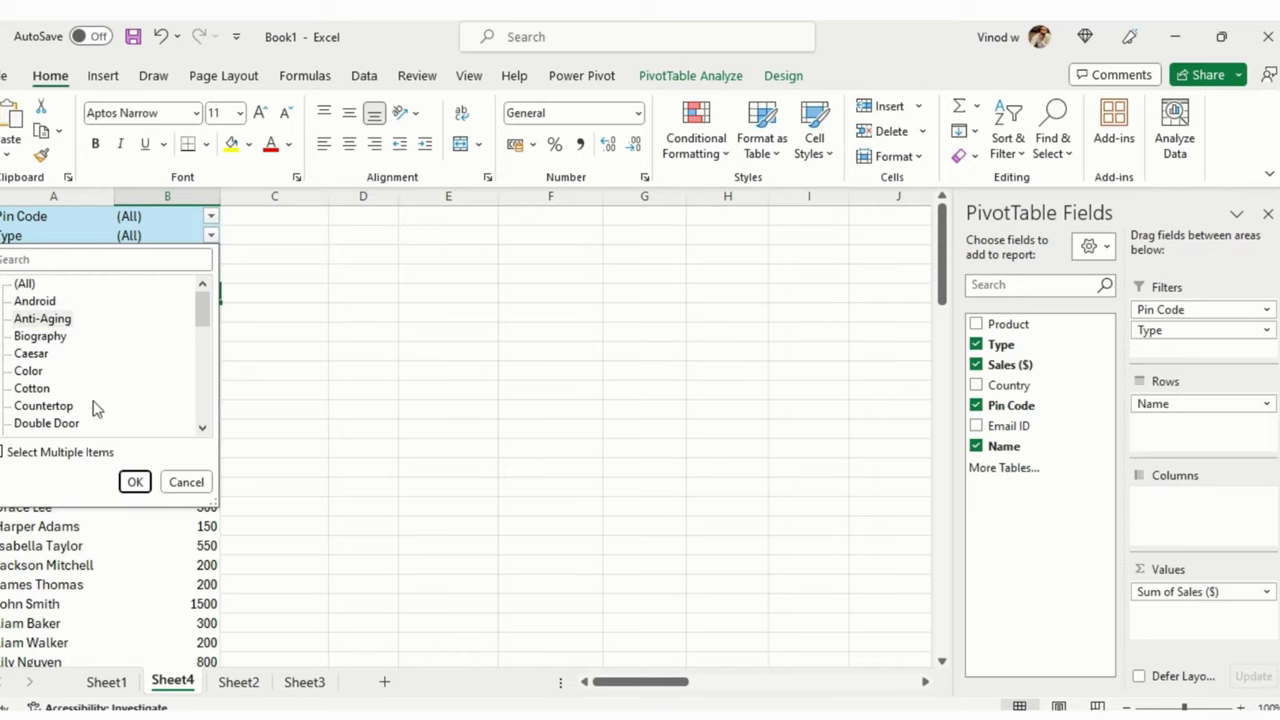
pyautogui.click(134, 482)
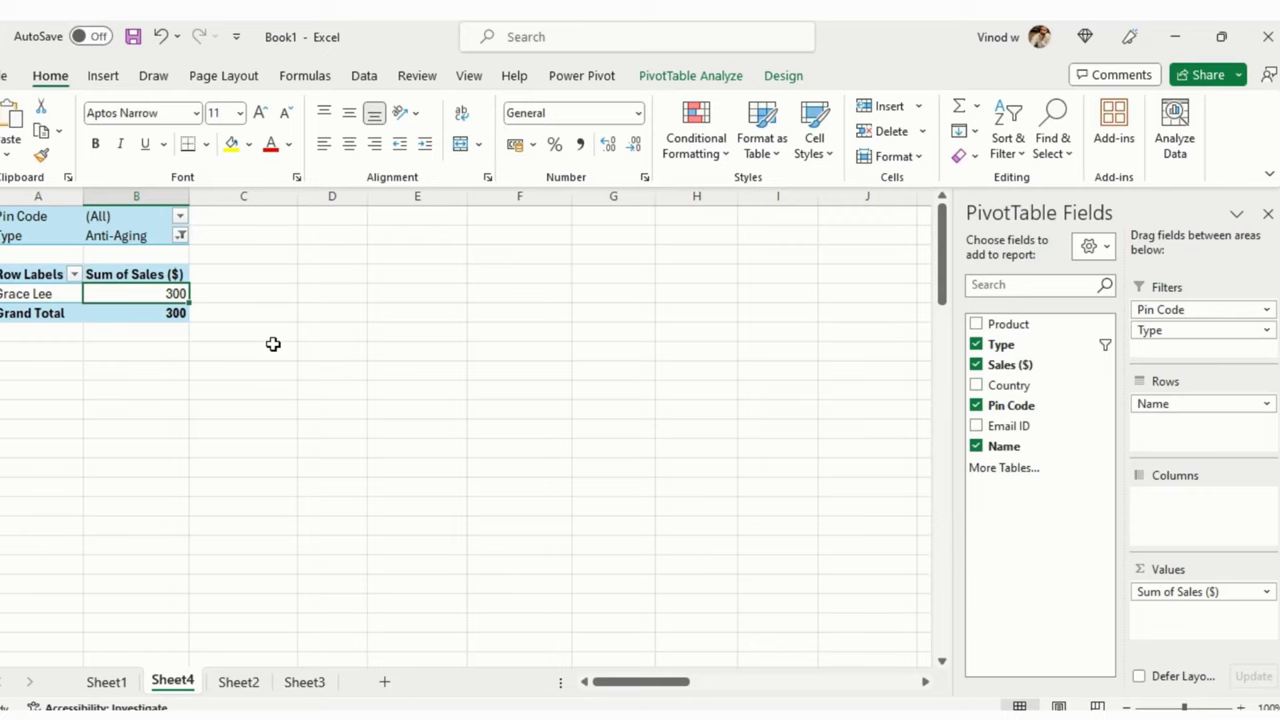
# Reset the Type report filter to (All) so every name and sales total shows again
pyautogui.click(40, 294)
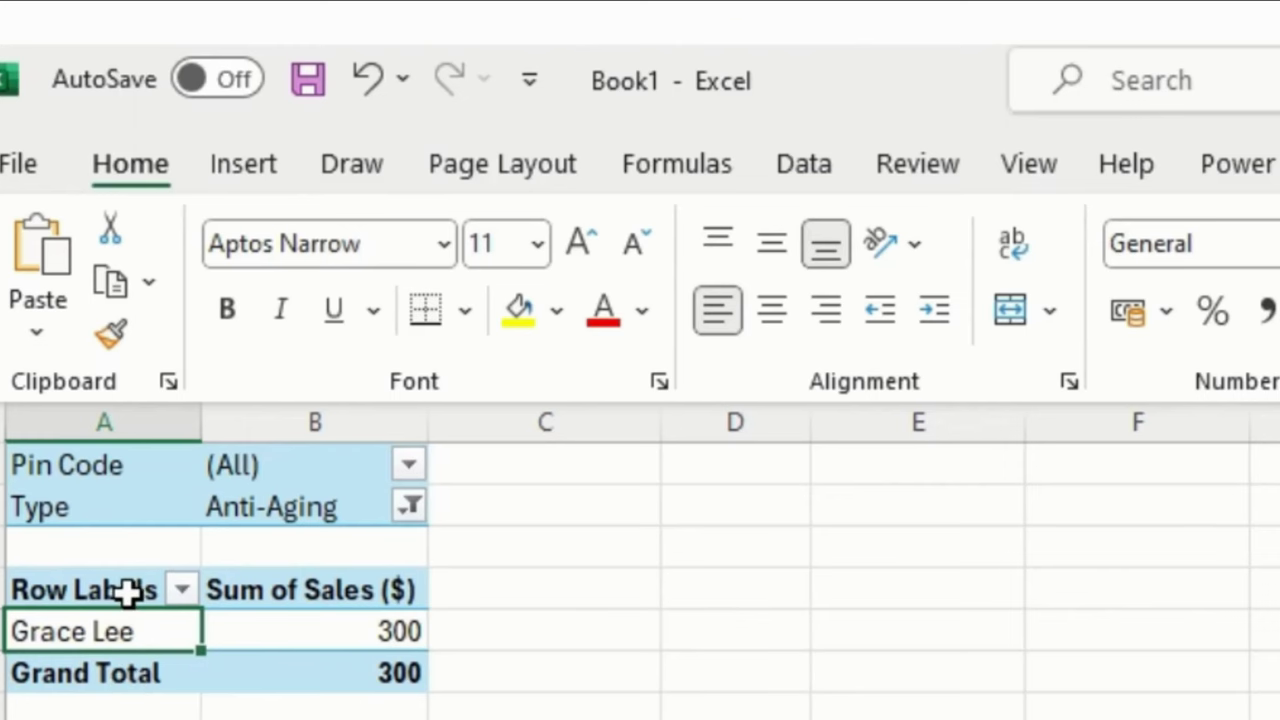
pyautogui.click(49, 275)
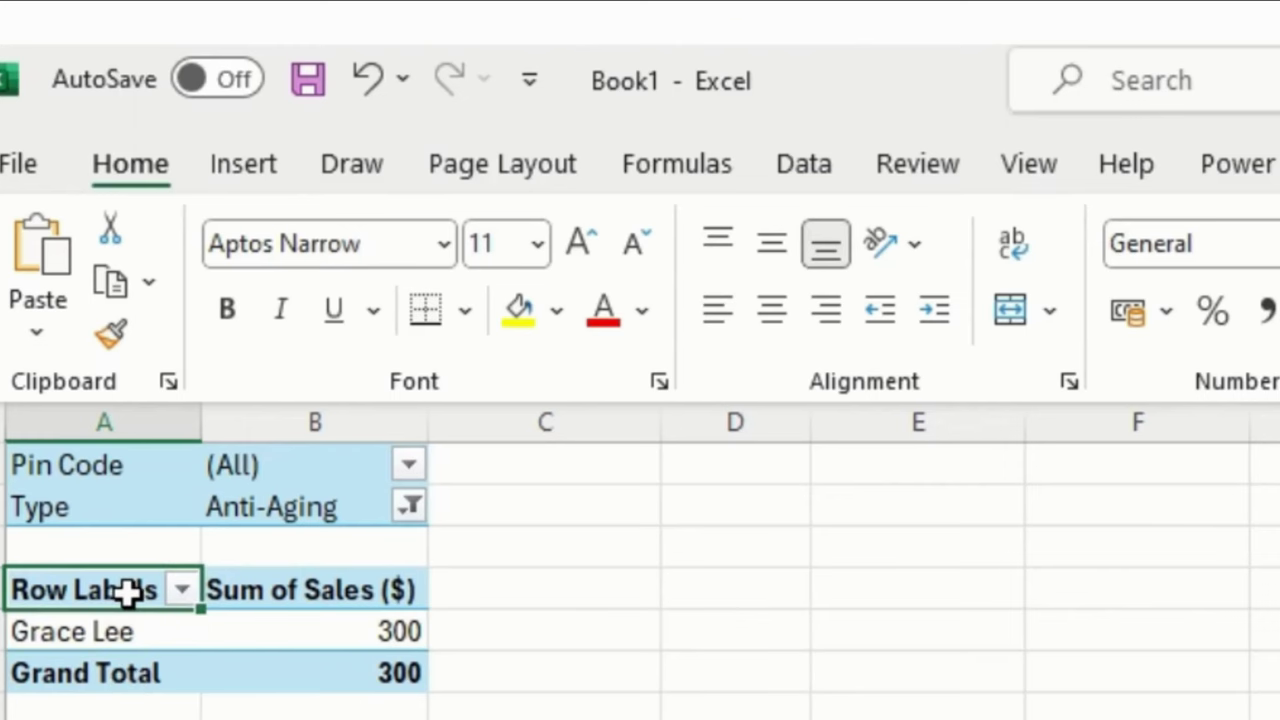
pyautogui.click(409, 506)
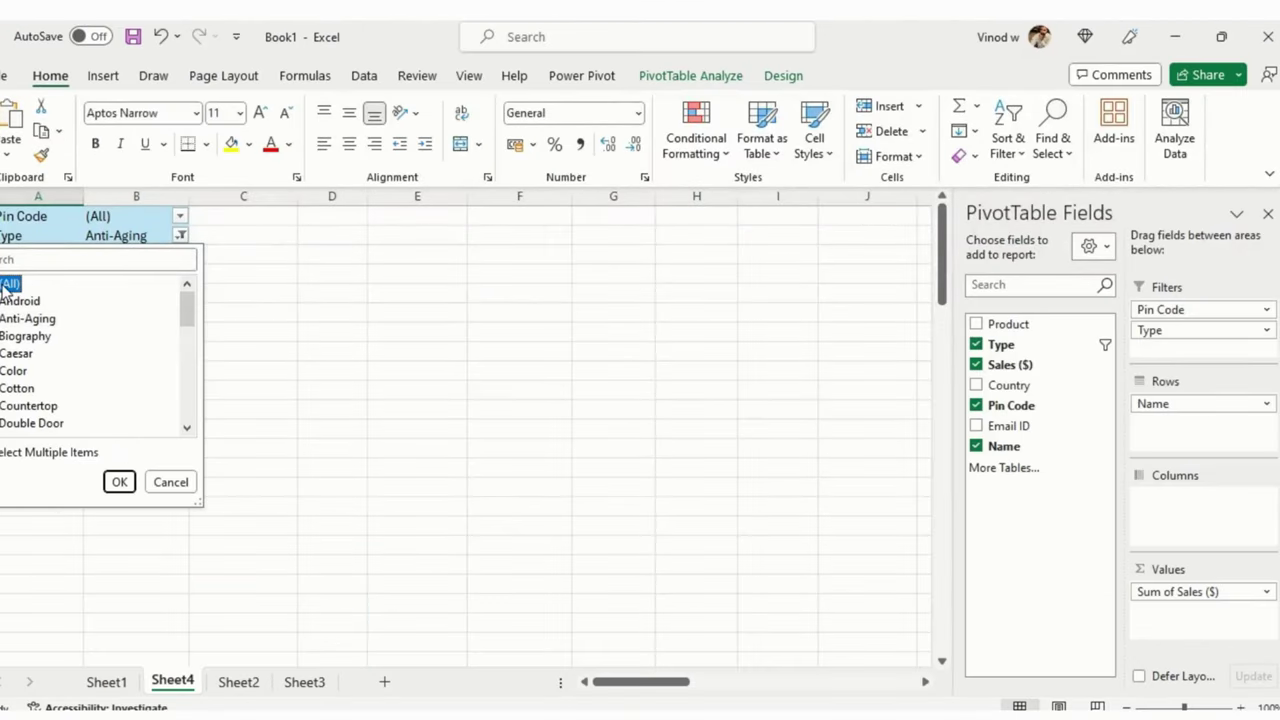
pyautogui.click(119, 482)
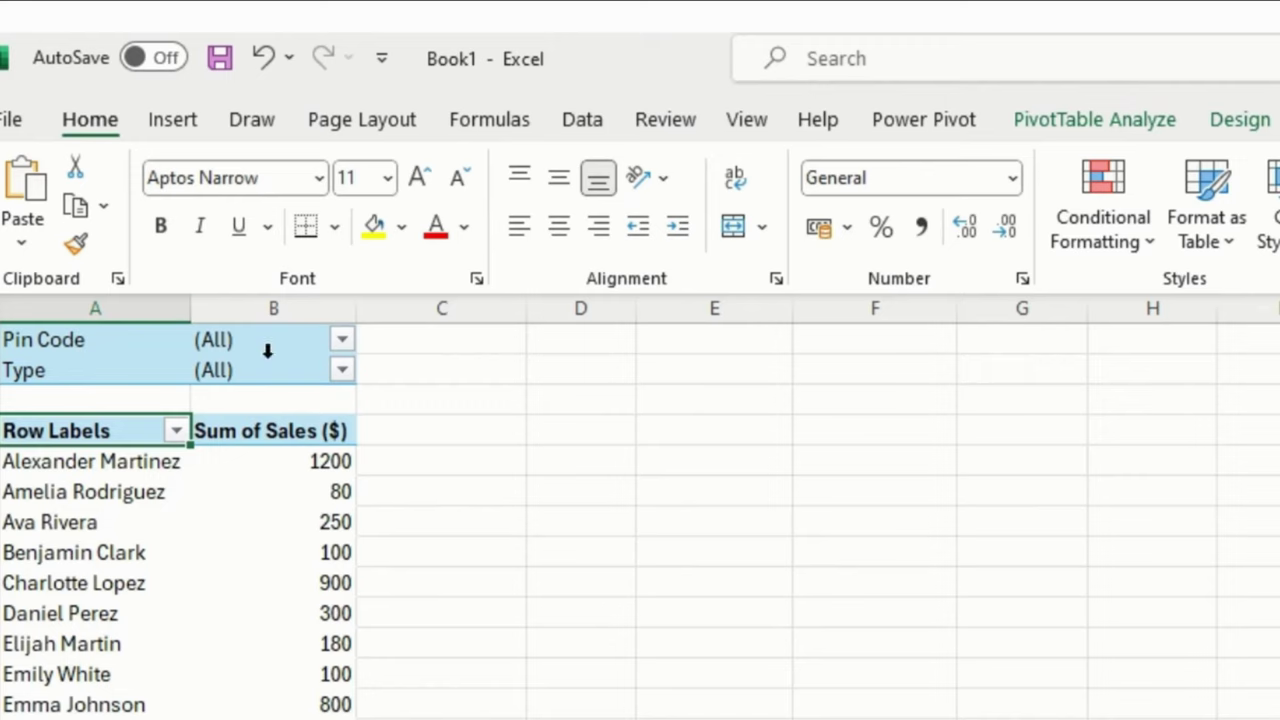
# Rename the PivotTable from PivotTable1 to SalesData in the PivotTable Name box
pyautogui.click(155, 583)
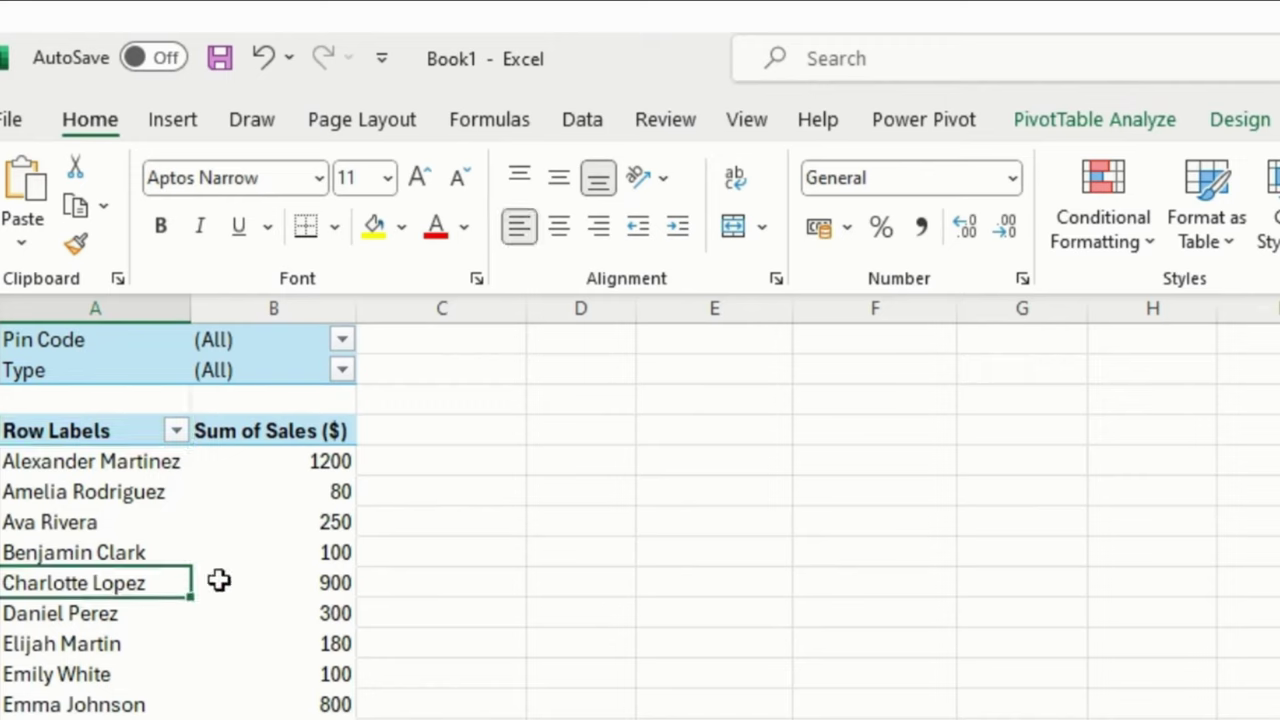
pyautogui.click(1135, 124)
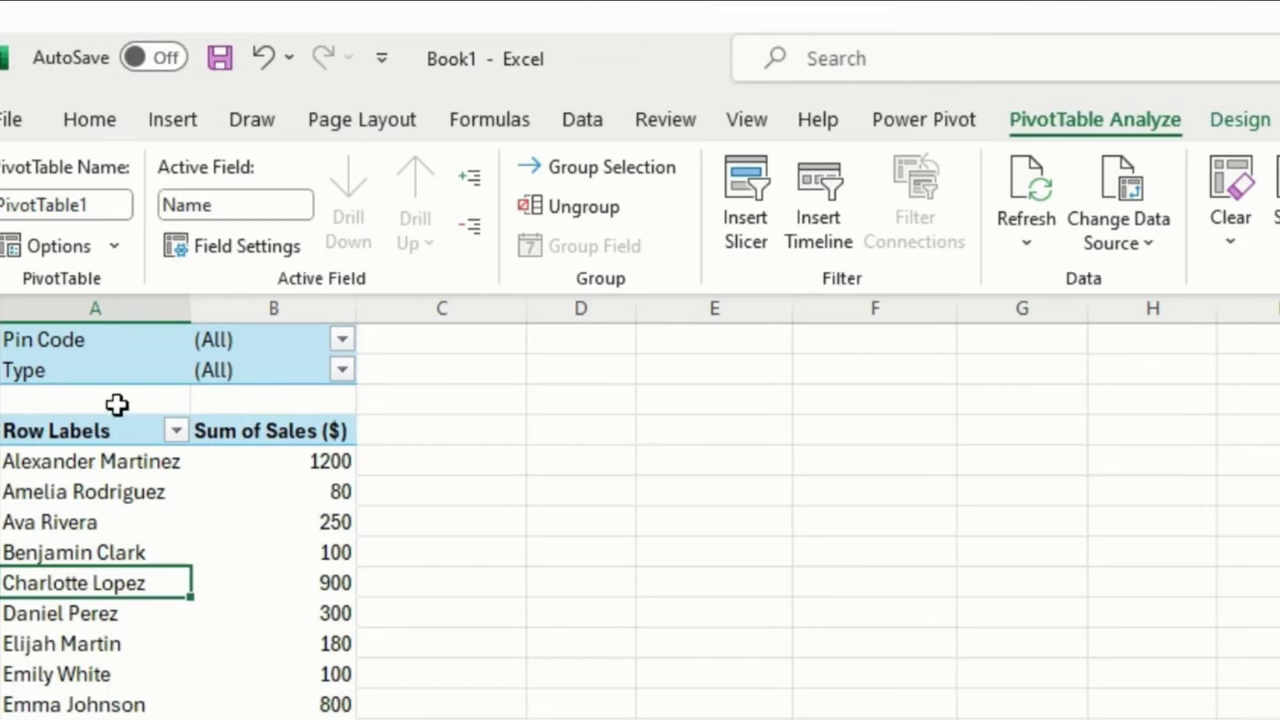
pyautogui.click(35, 200)
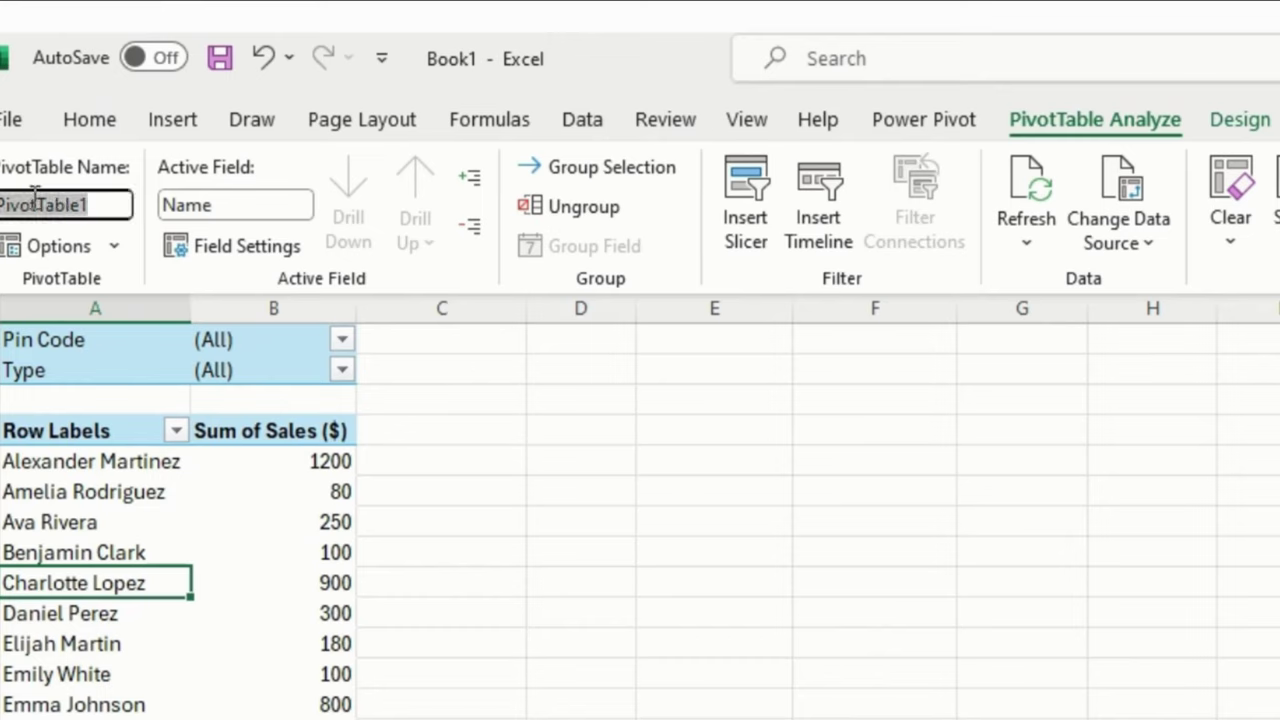
pyautogui.write('Sales')
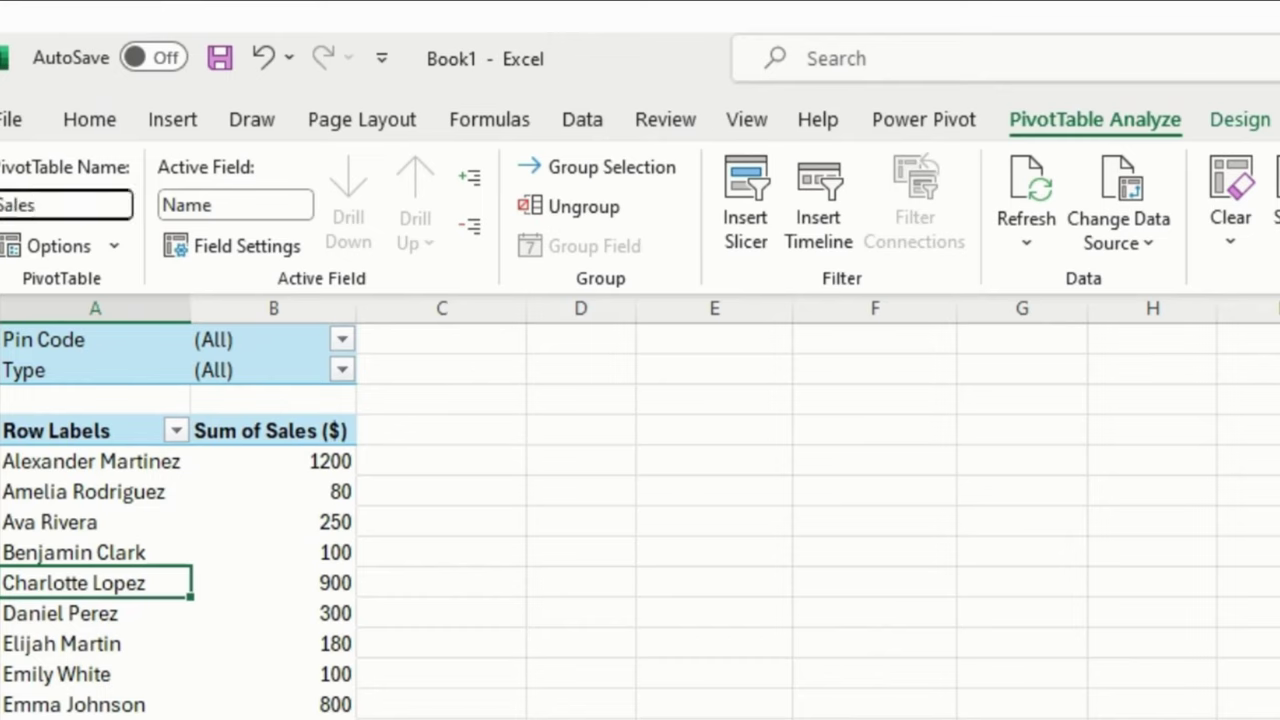
pyautogui.write('dAT')
pyautogui.press('BackSpace')
pyautogui.press('BackSpace')
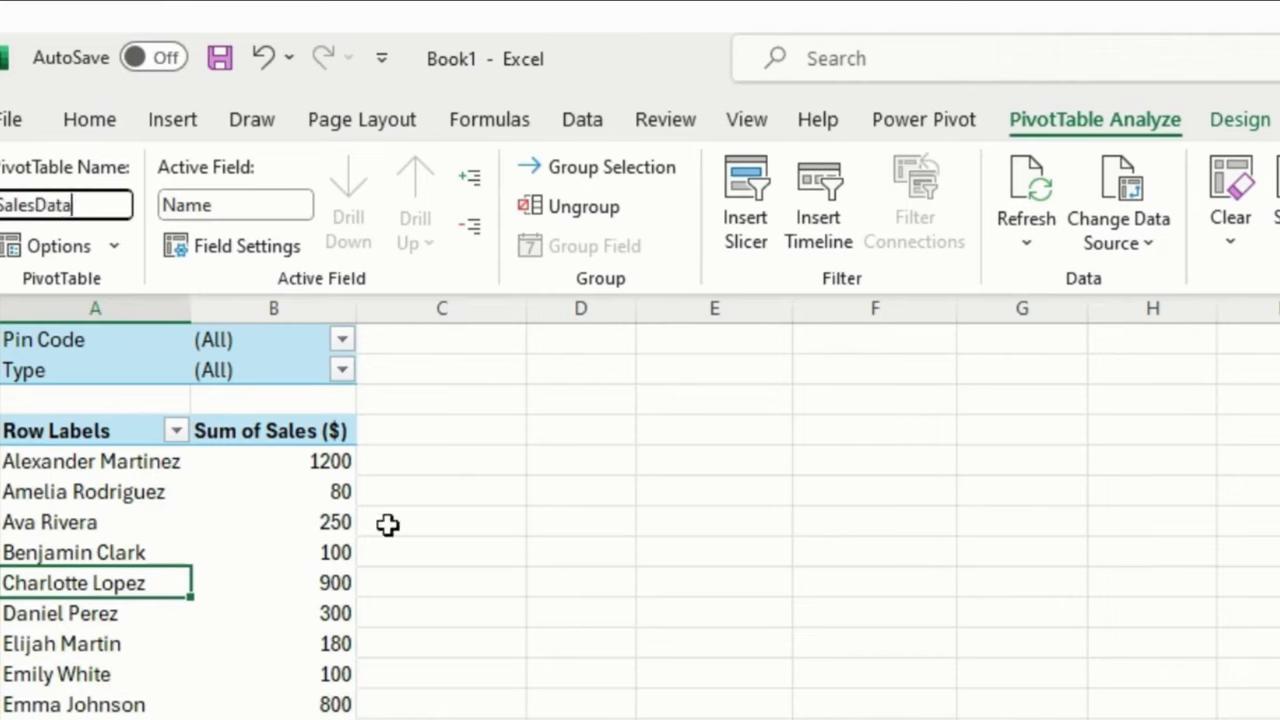
pyautogui.click(495, 550)
pyautogui.click(260, 518)
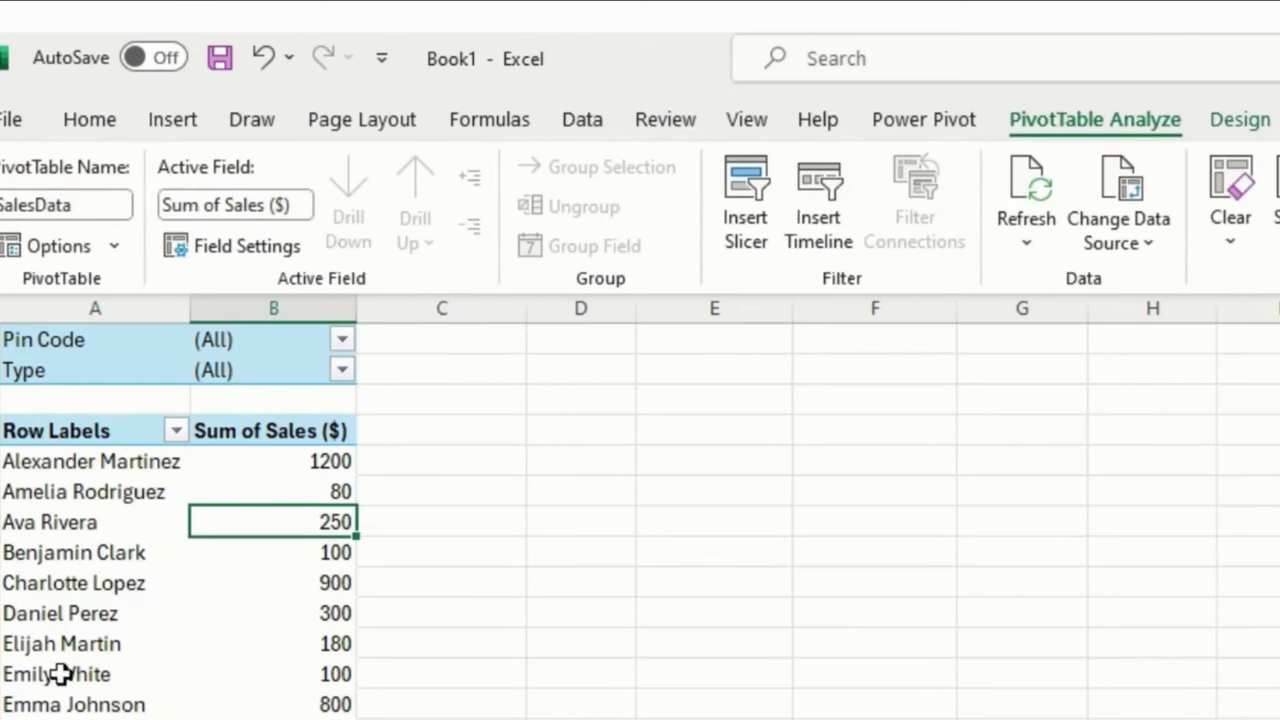
# Set the SalesData report layout to Show in Outline Form so the header reads Name
pyautogui.click(1240, 124)
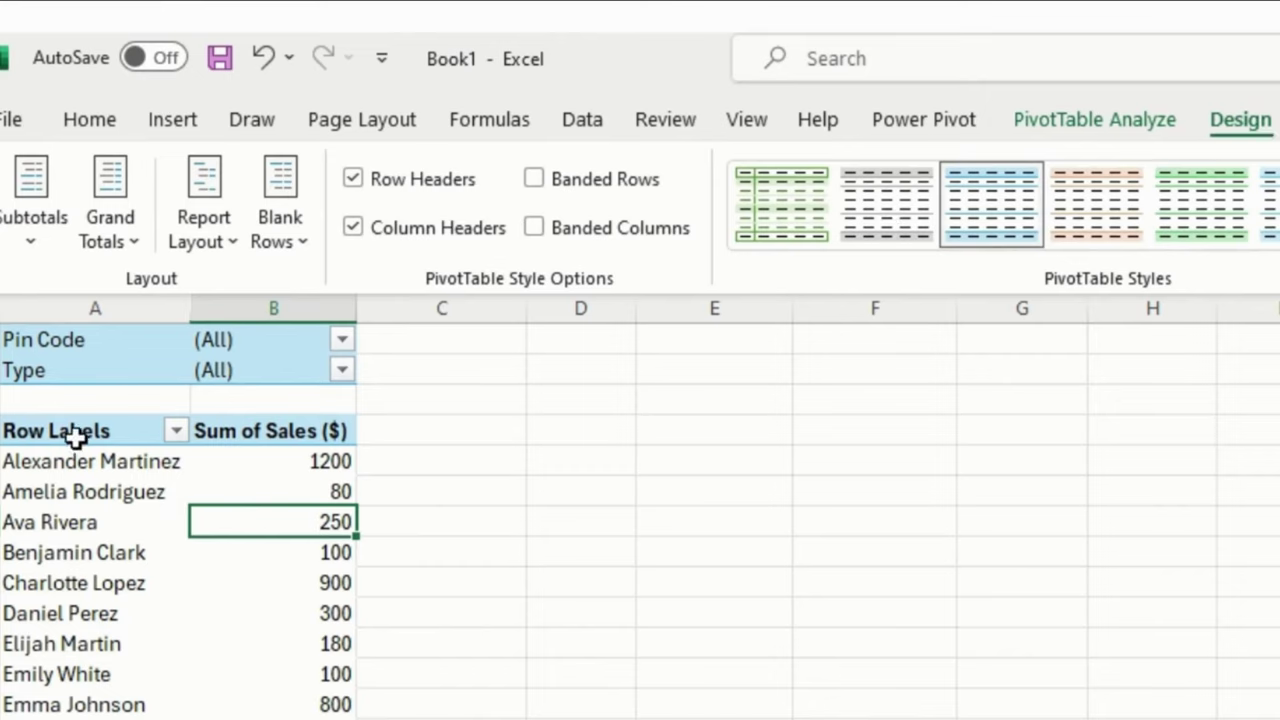
pyautogui.click(44, 225)
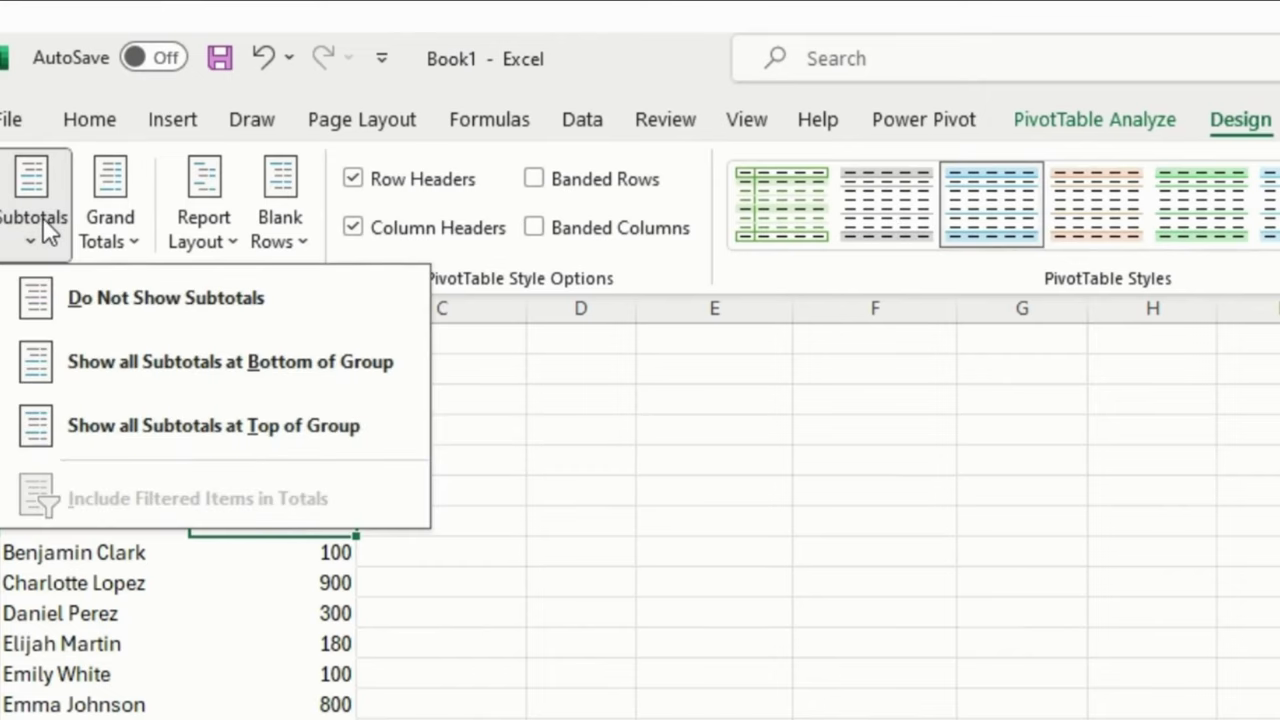
pyautogui.click(112, 220)
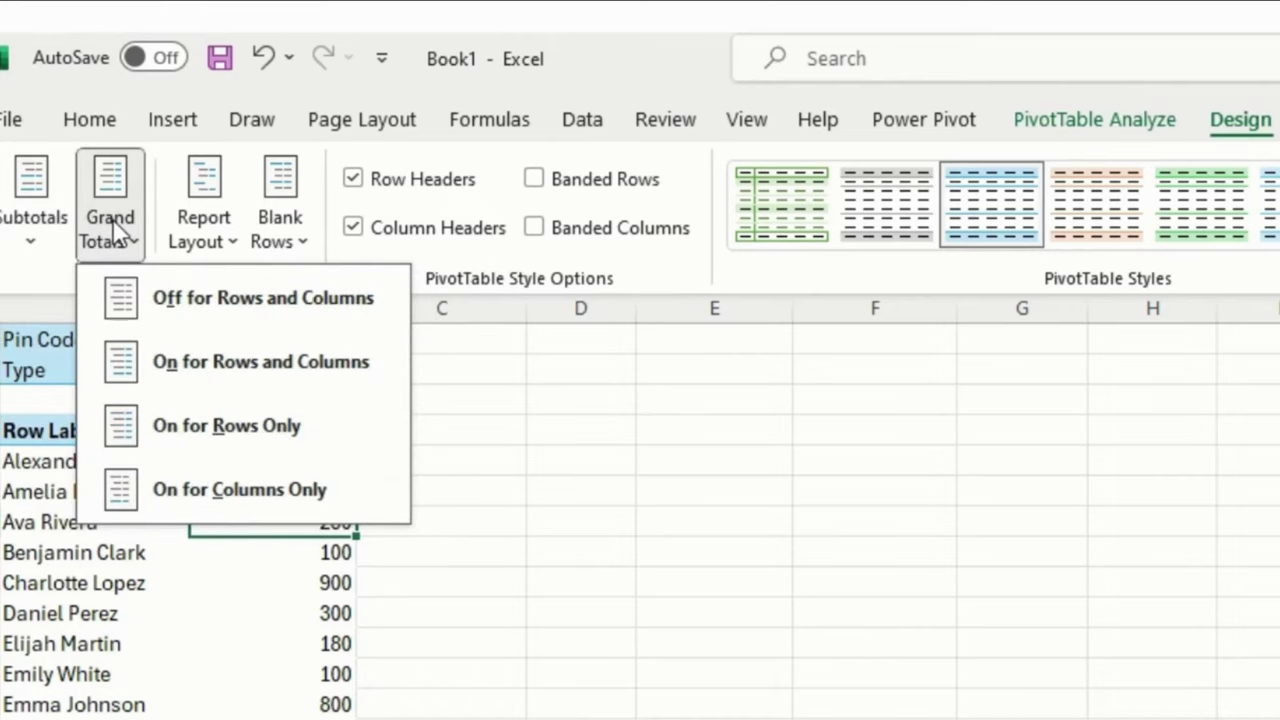
pyautogui.click(200, 240)
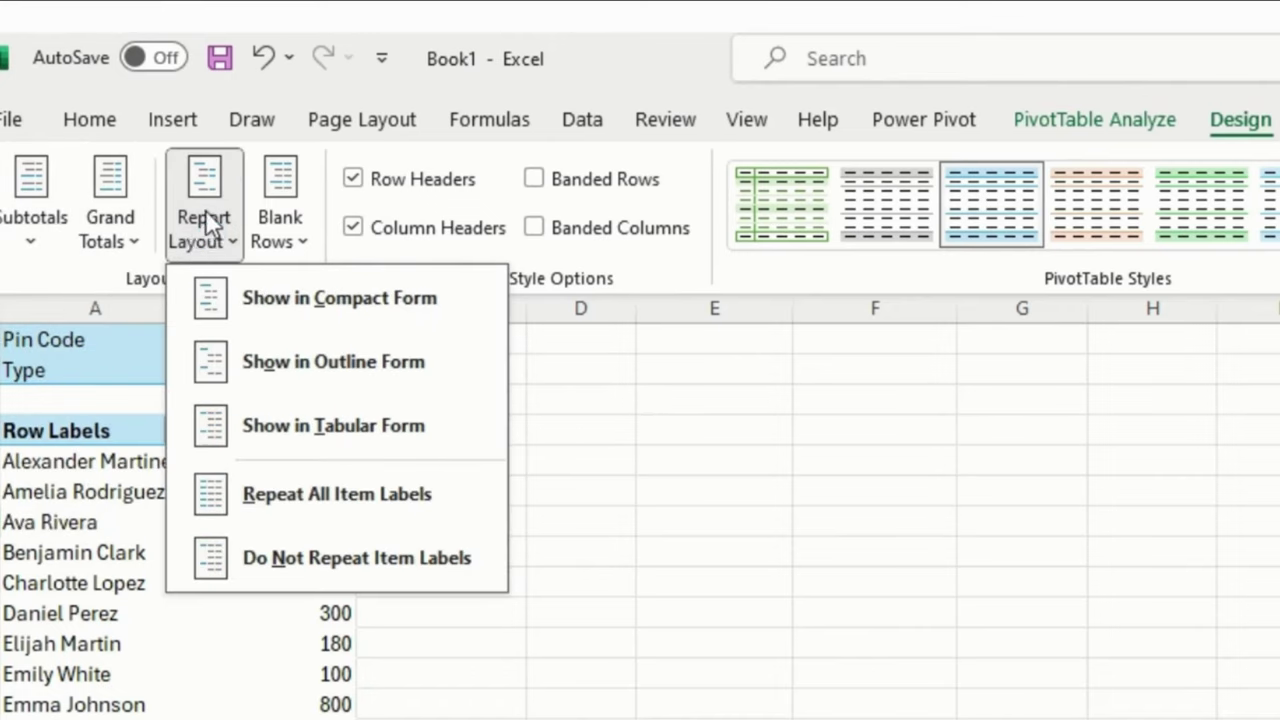
pyautogui.click(321, 371)
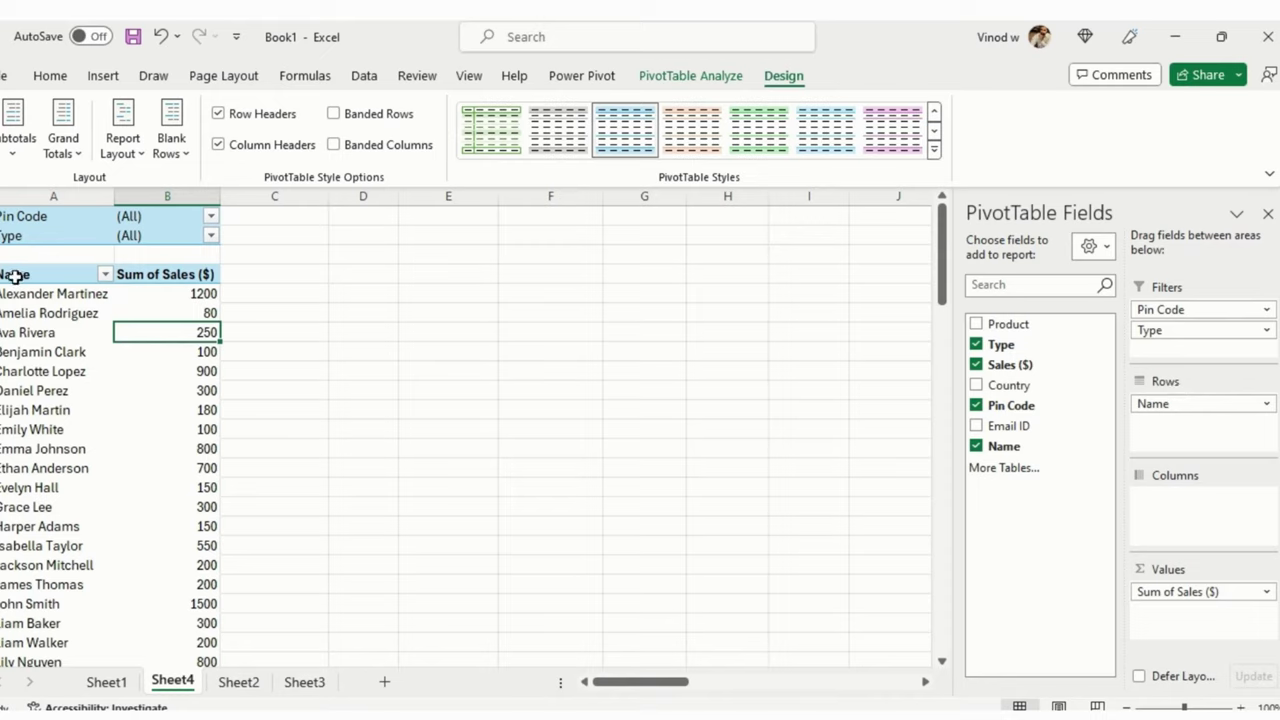
pyautogui.click(122, 140)
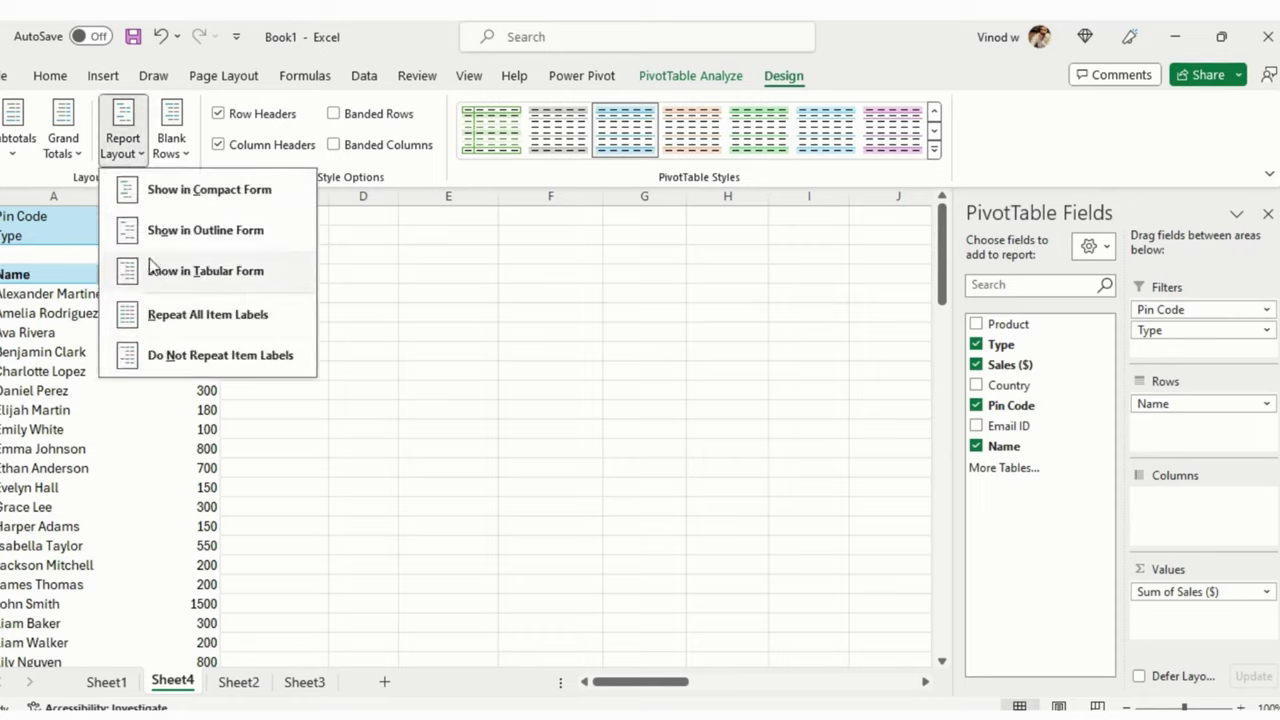
pyautogui.click(18, 150)
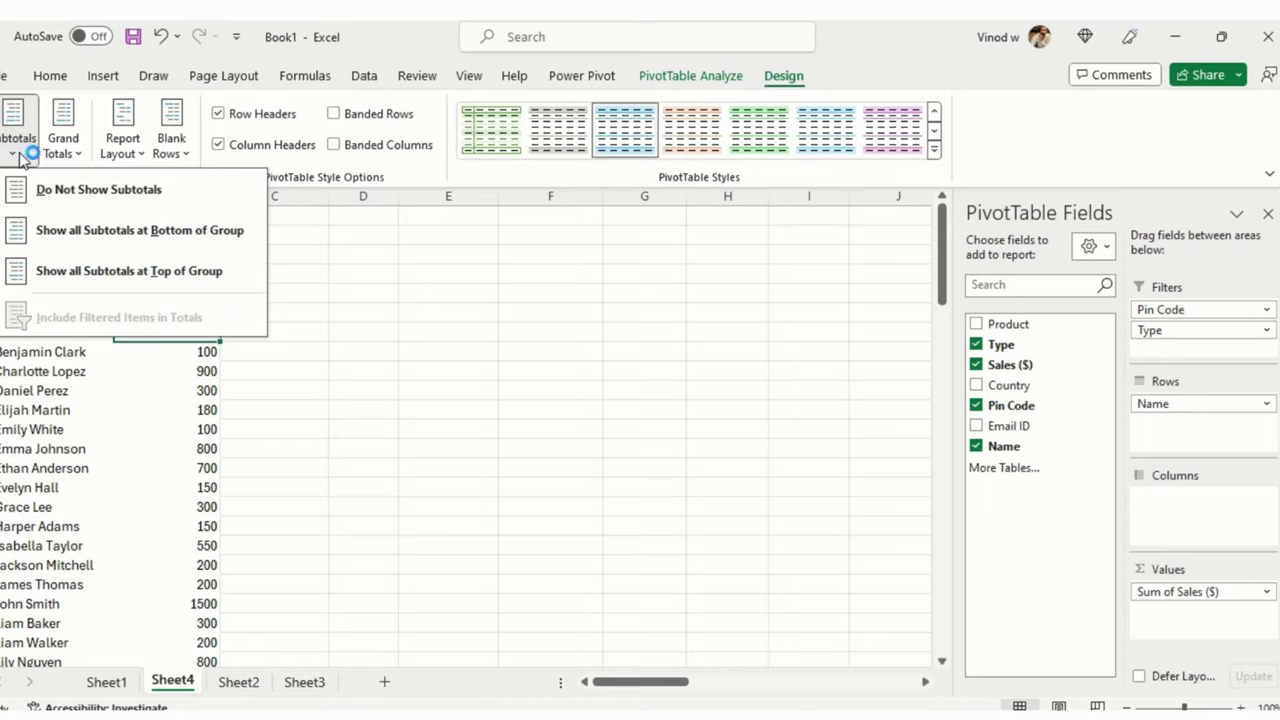
pyautogui.click(100, 190)
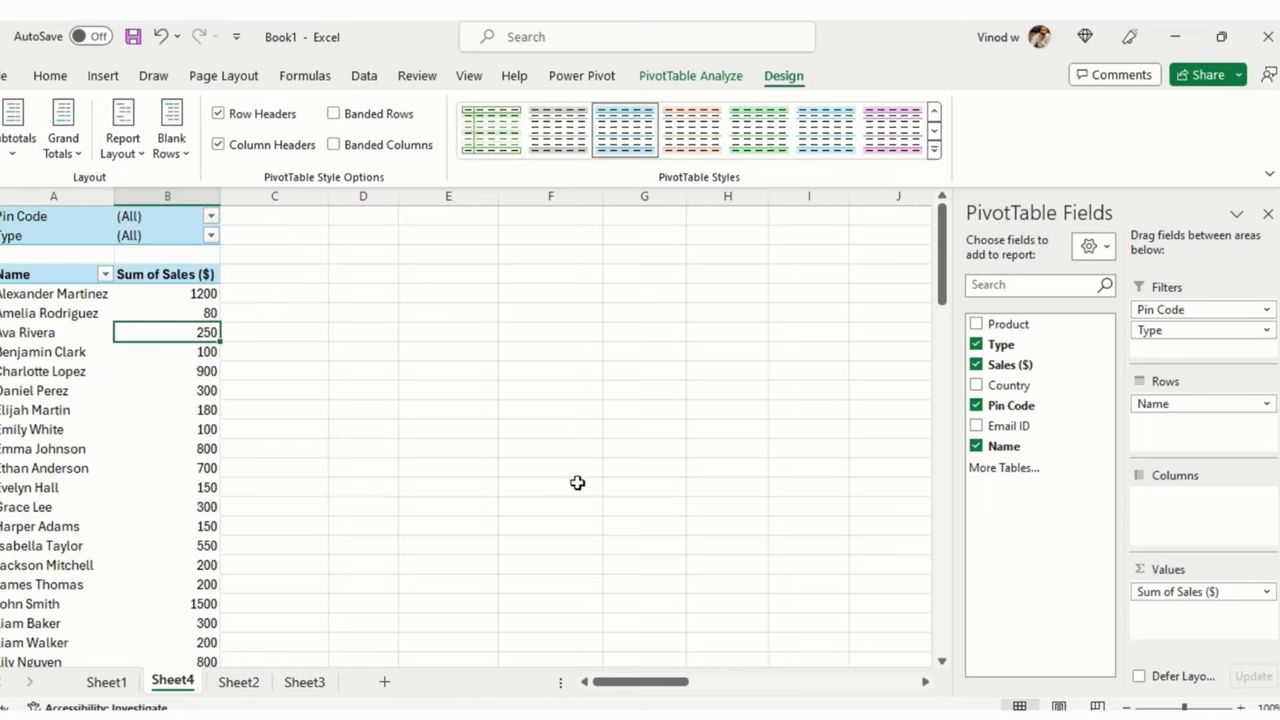
pyautogui.click(83, 412)
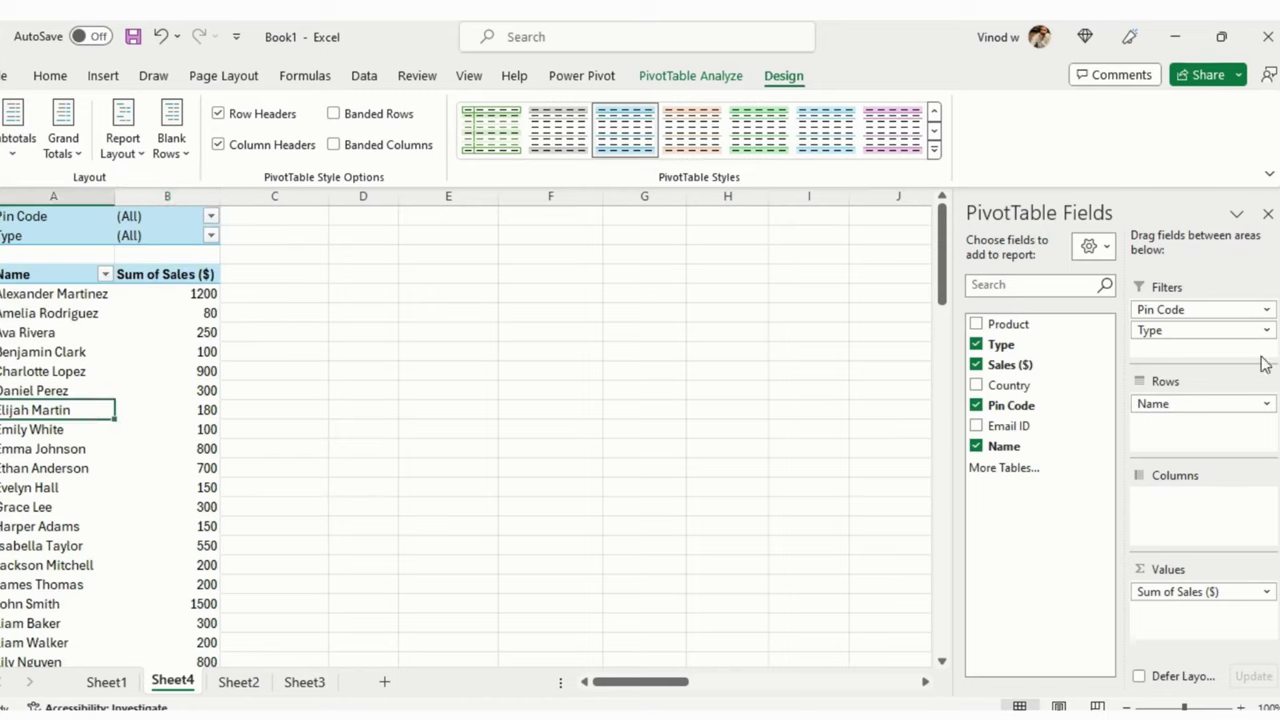
# Add Country and then Email ID to the Rows area beneath Name
pyautogui.moveTo(1008, 386); pyautogui.dragTo(1220, 431)
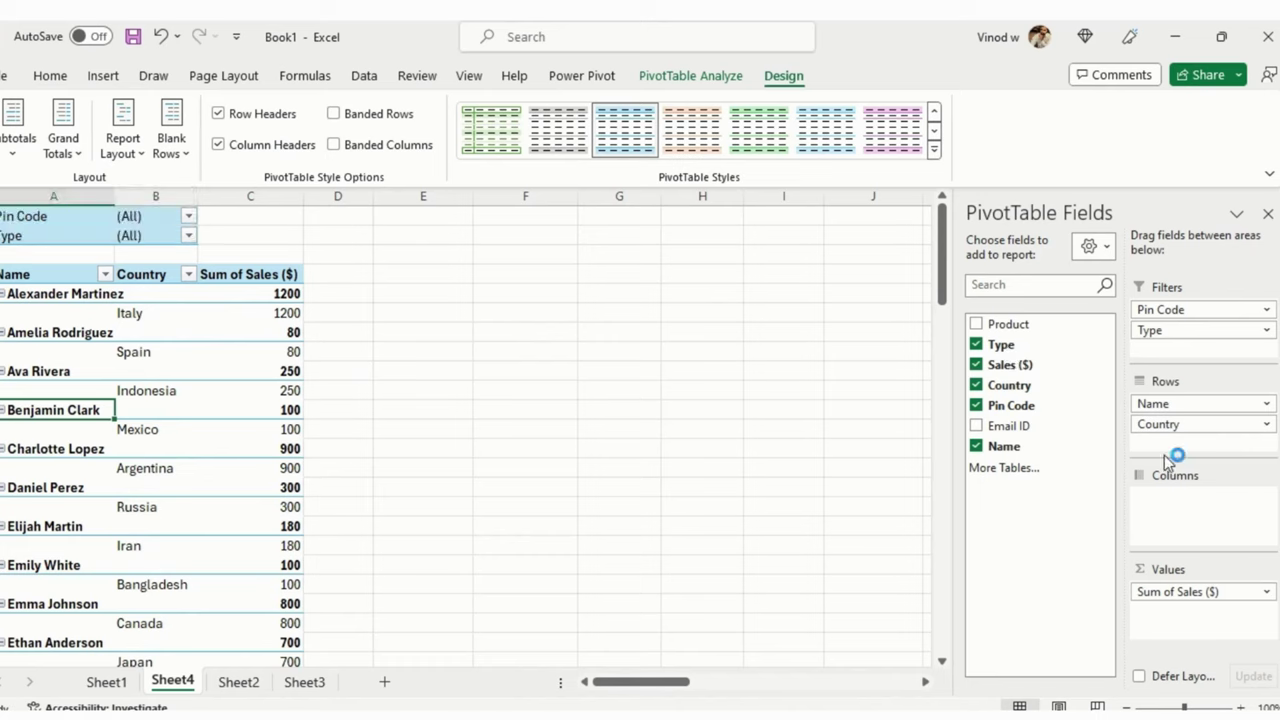
pyautogui.moveTo(1028, 428); pyautogui.dragTo(1212, 438)
pyautogui.click(300, 360)
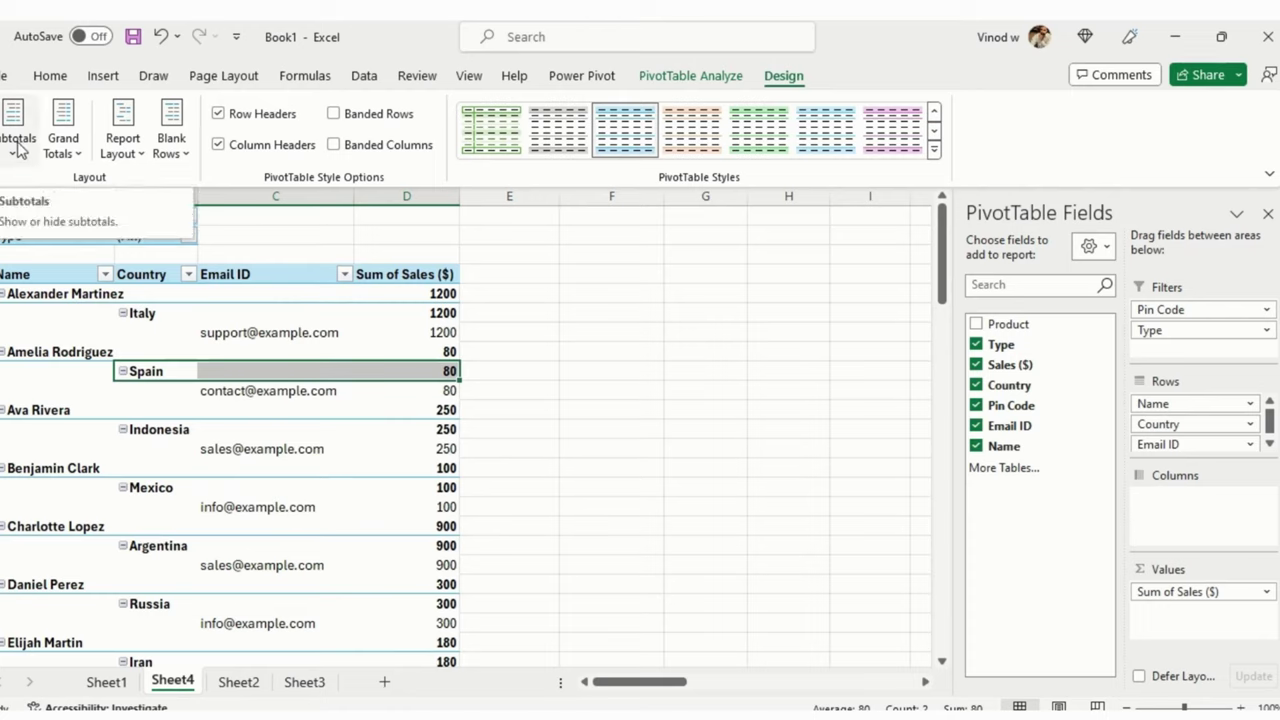
# Set subtotals to Show all Subtotals at Top of Group for the Name and Country groups
pyautogui.click(446, 330)
pyautogui.click(448, 352)
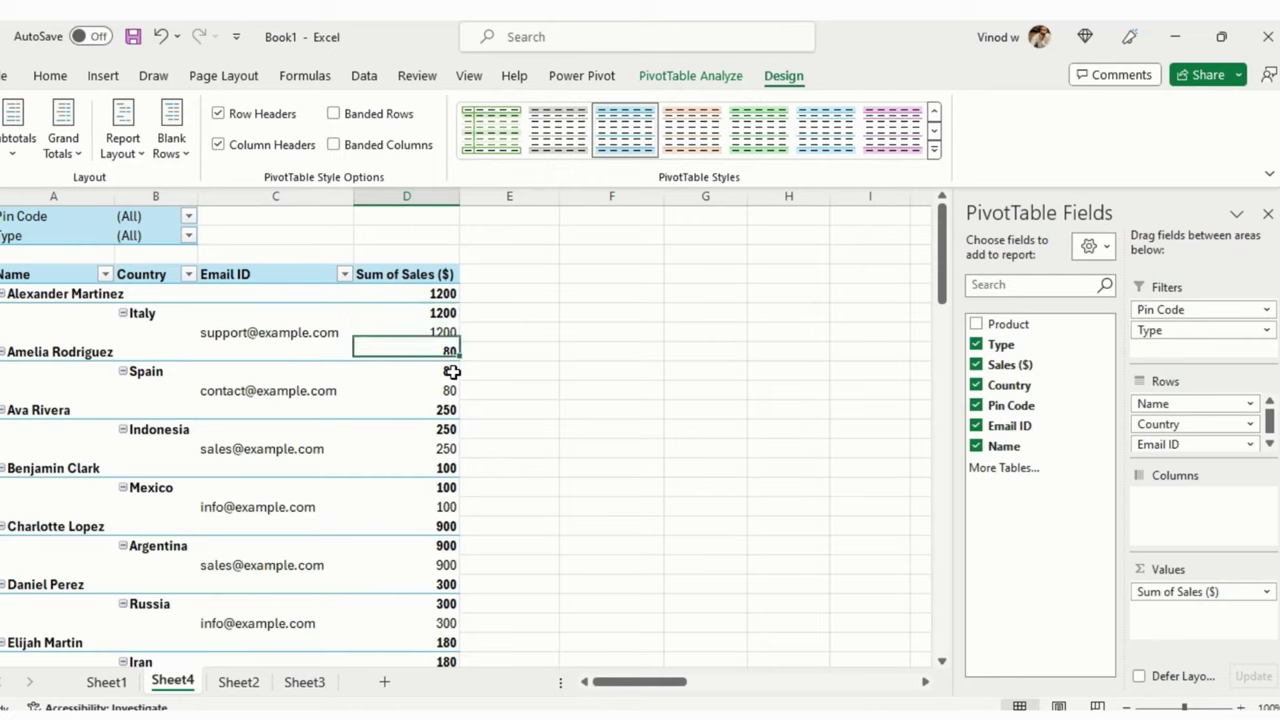
pyautogui.click(448, 371)
pyautogui.click(22, 150)
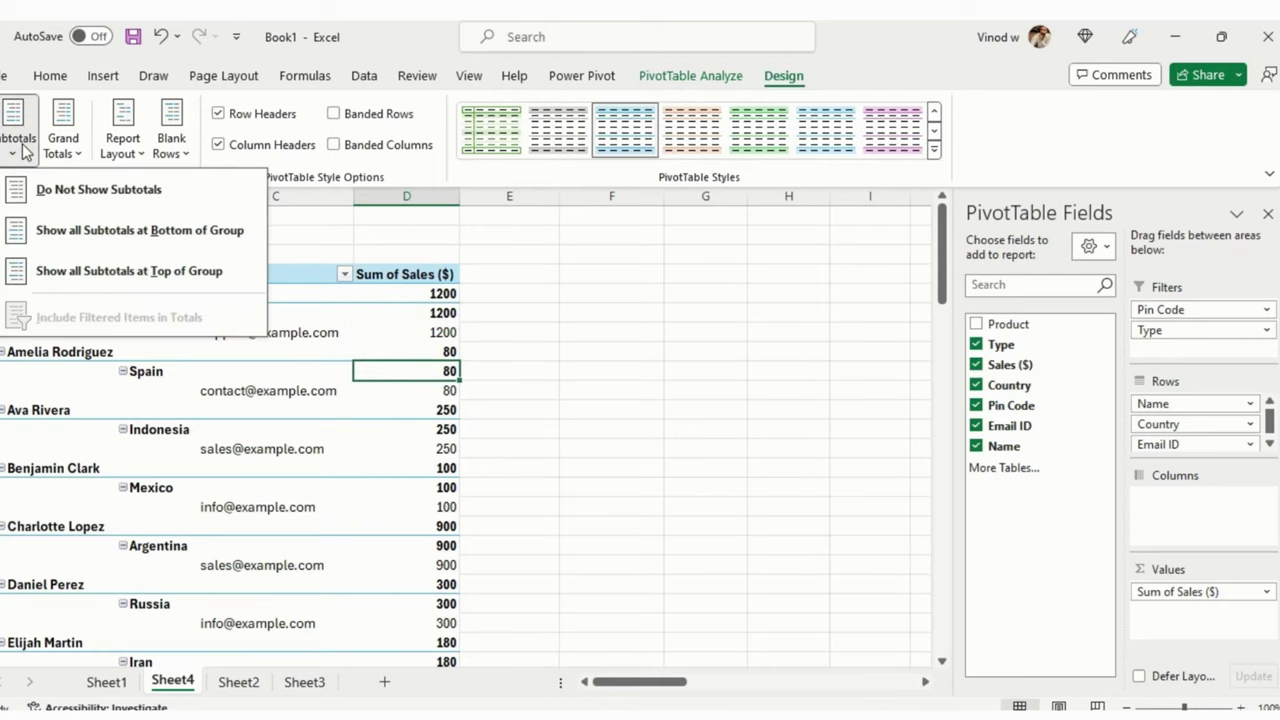
pyautogui.click(119, 193)
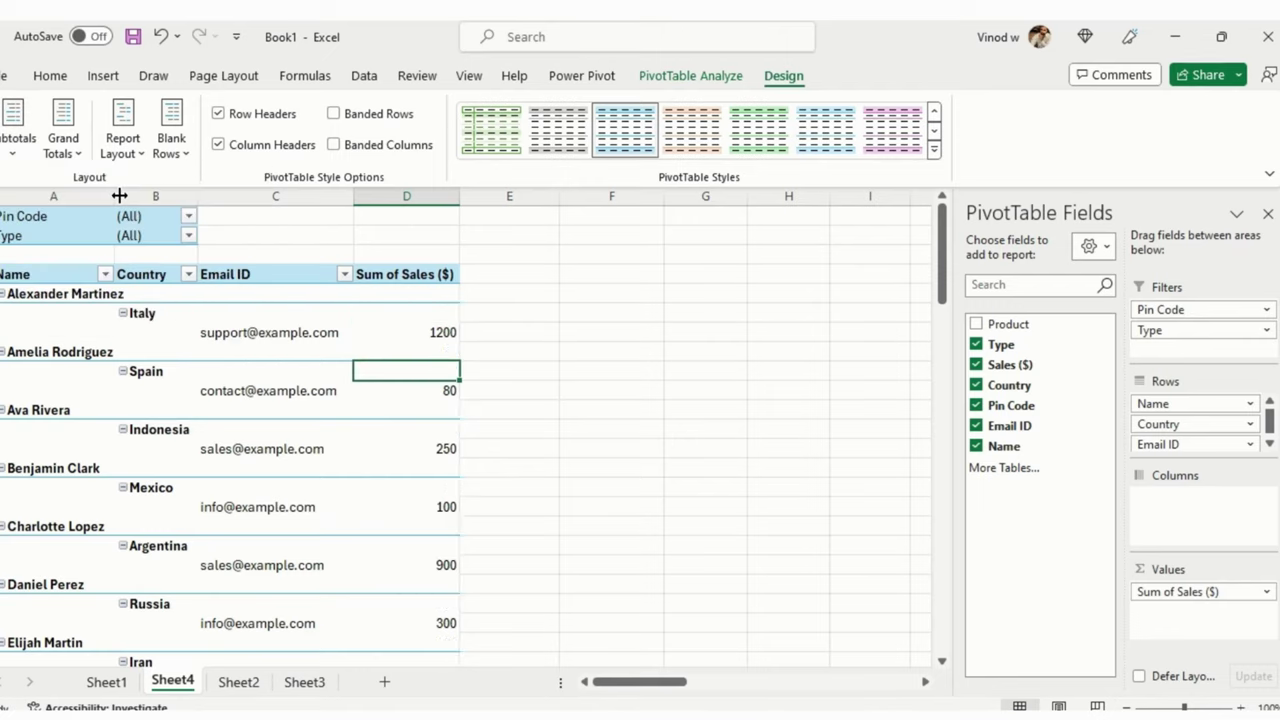
pyautogui.click(22, 152)
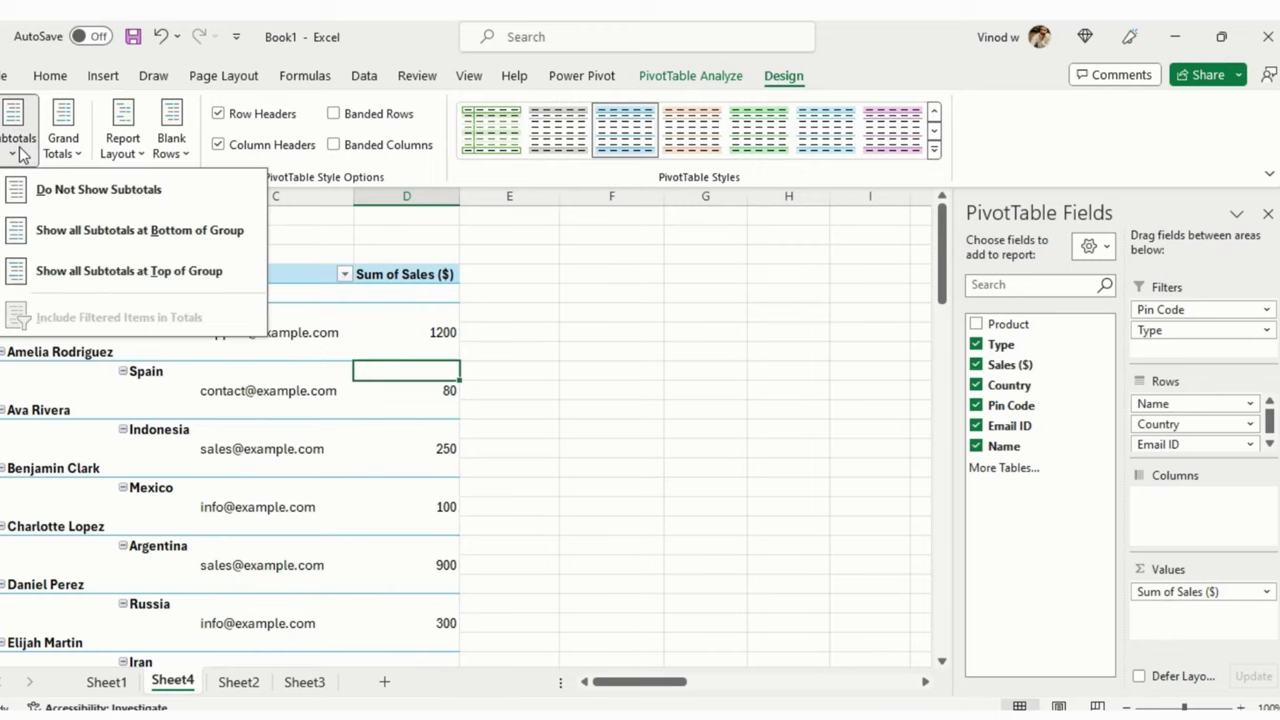
pyautogui.click(90, 232)
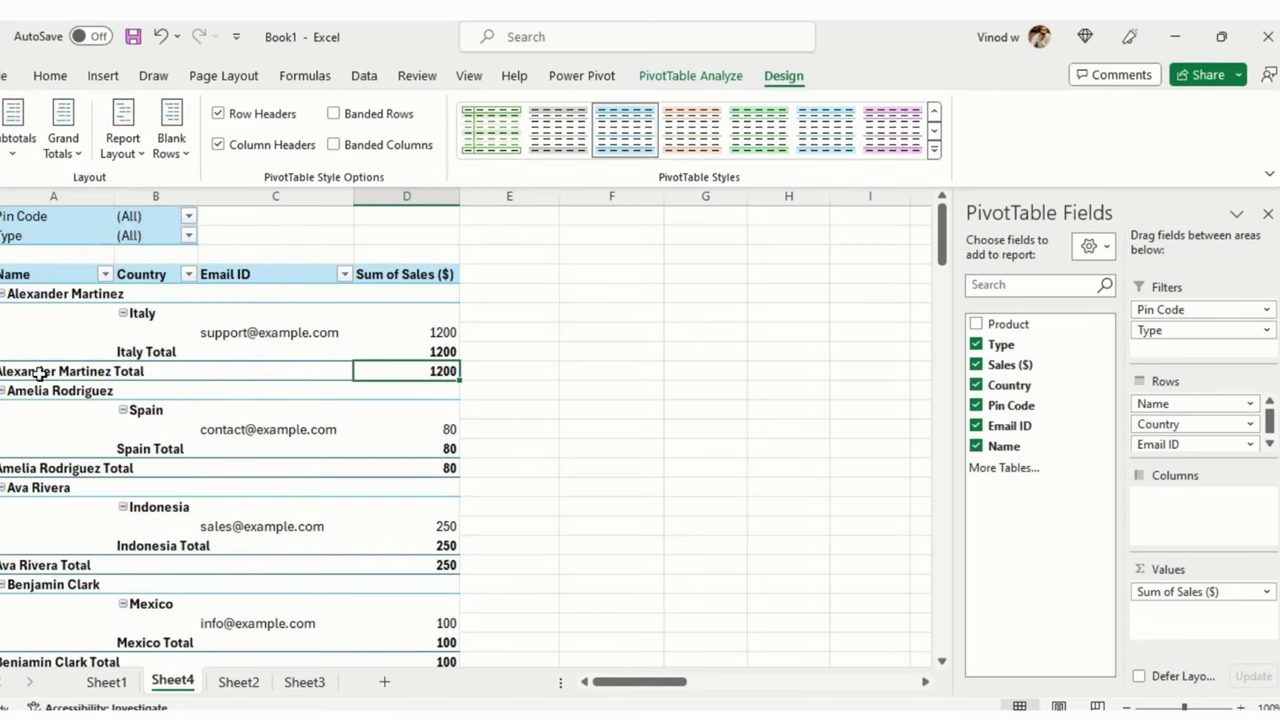
pyautogui.moveTo(388, 374)
pyautogui.click(15, 152)
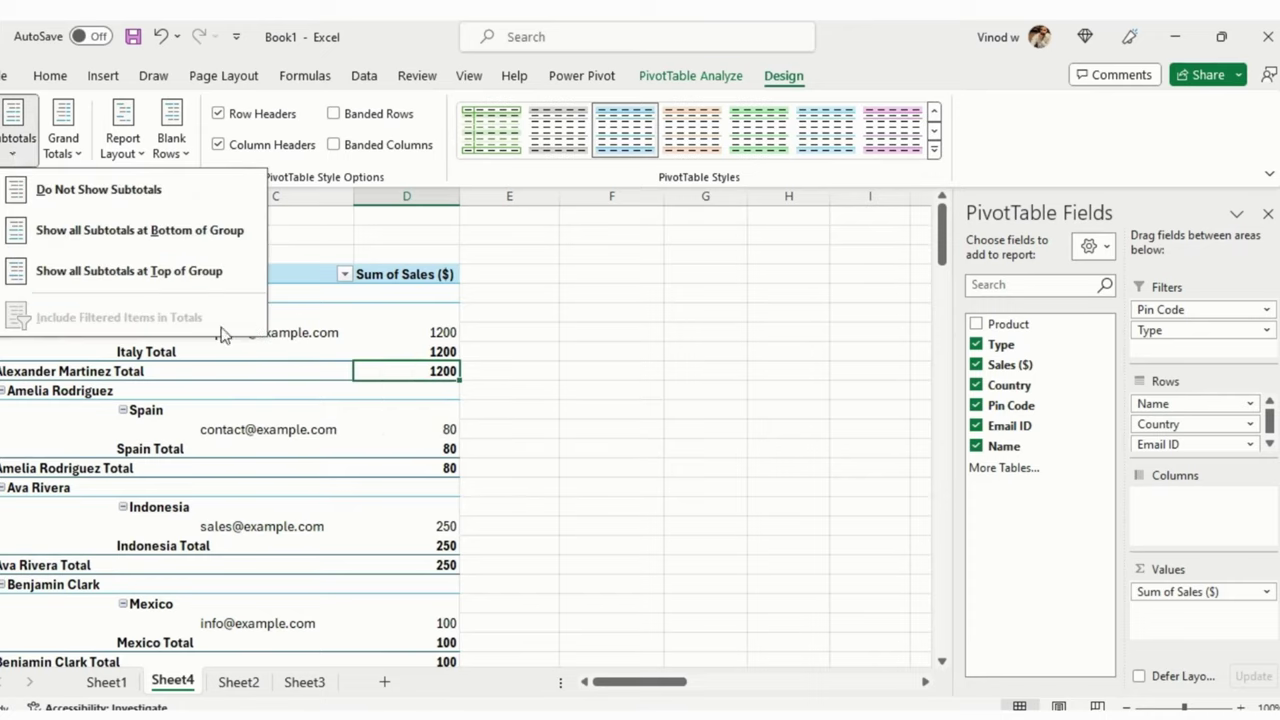
pyautogui.click(128, 272)
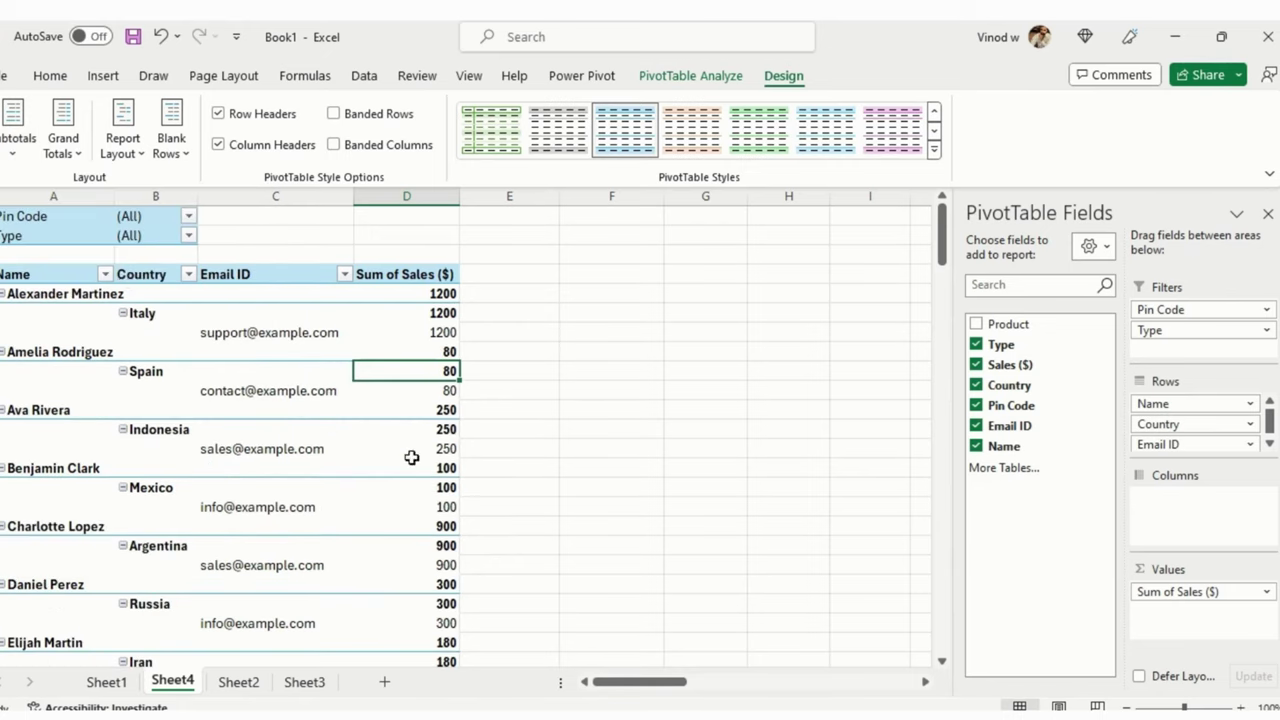
pyautogui.moveTo(418, 393)
# Set Grand Totals to On for Rows and Columns
pyautogui.click(62, 148)
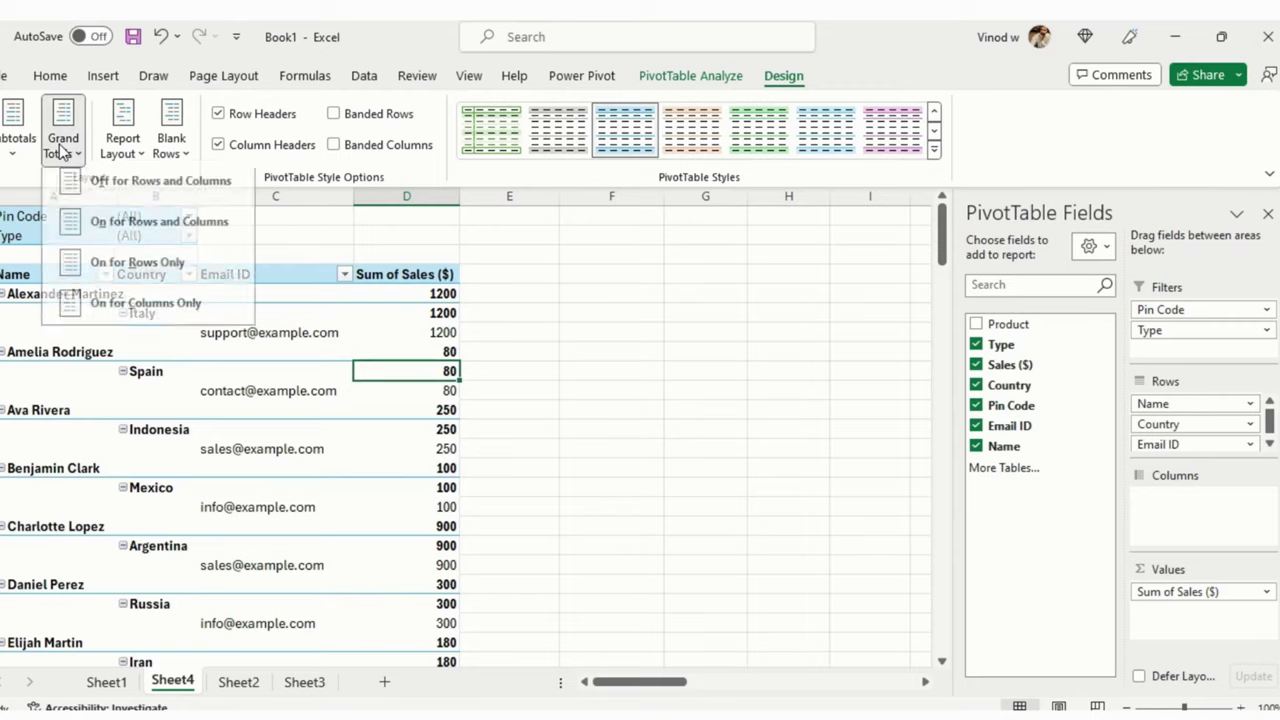
pyautogui.click(160, 190)
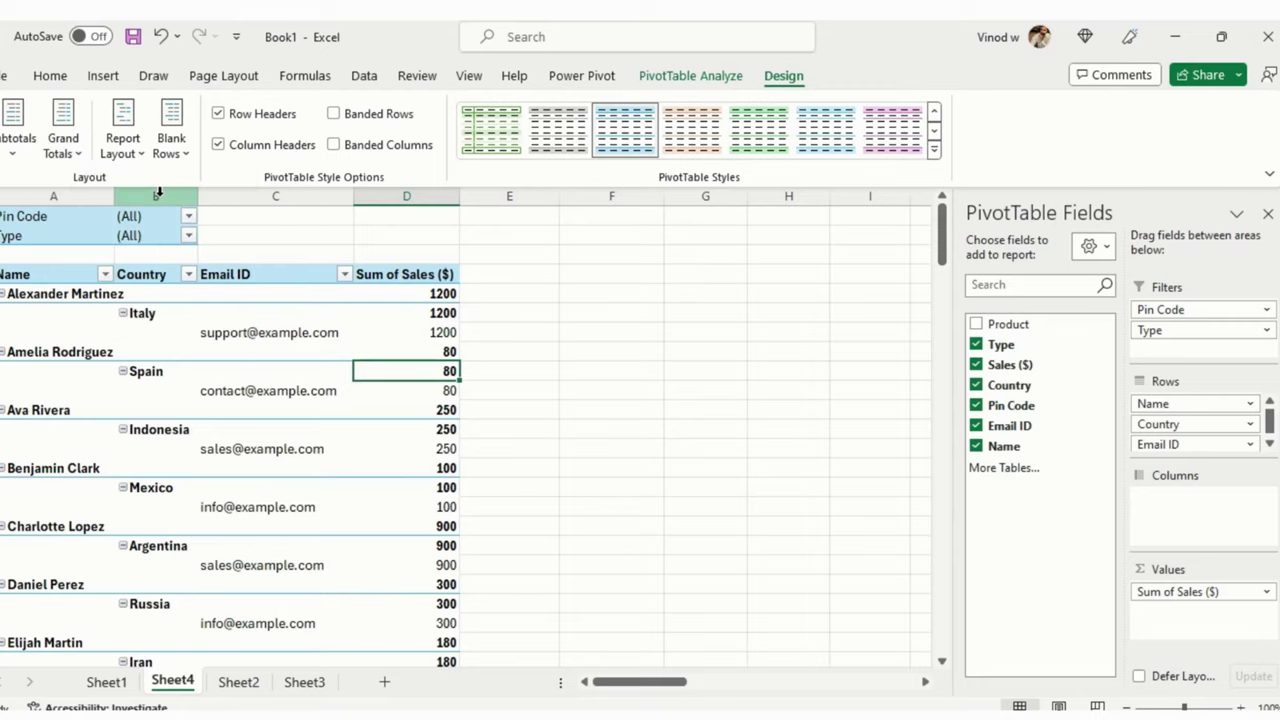
pyautogui.scroll(-16, 174, 305)
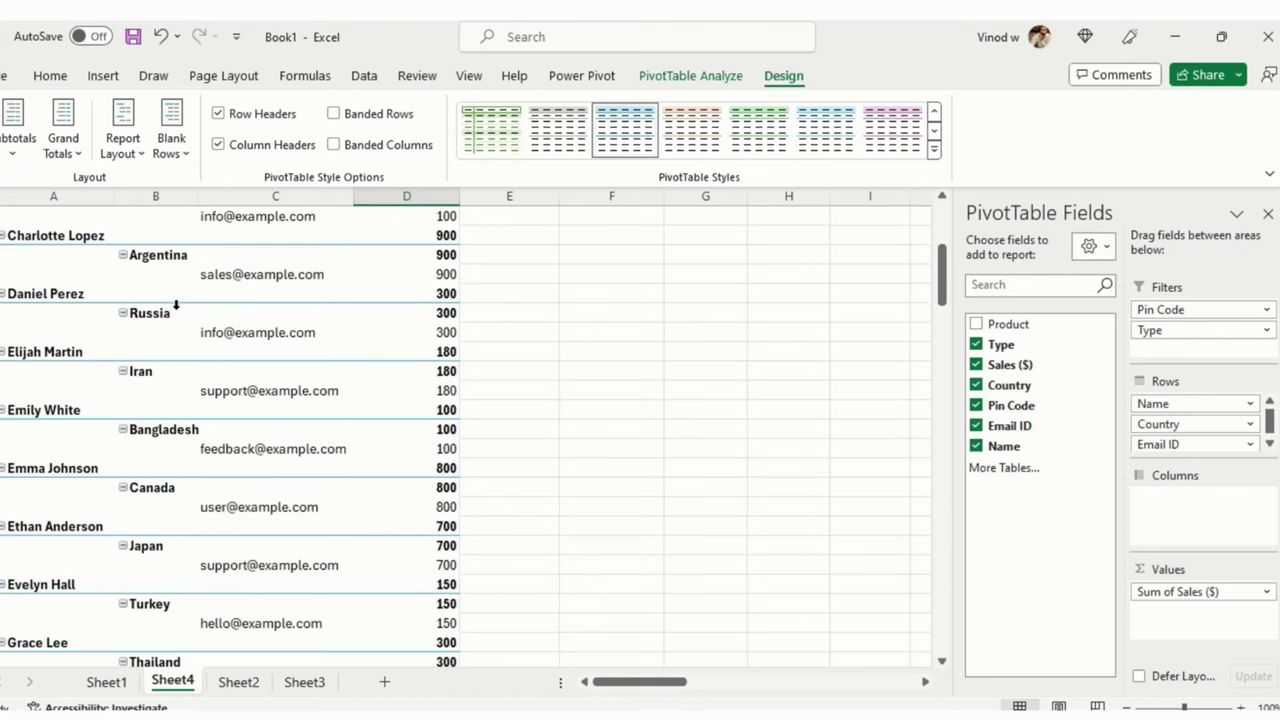
pyautogui.click(18, 140)
pyautogui.click(62, 140)
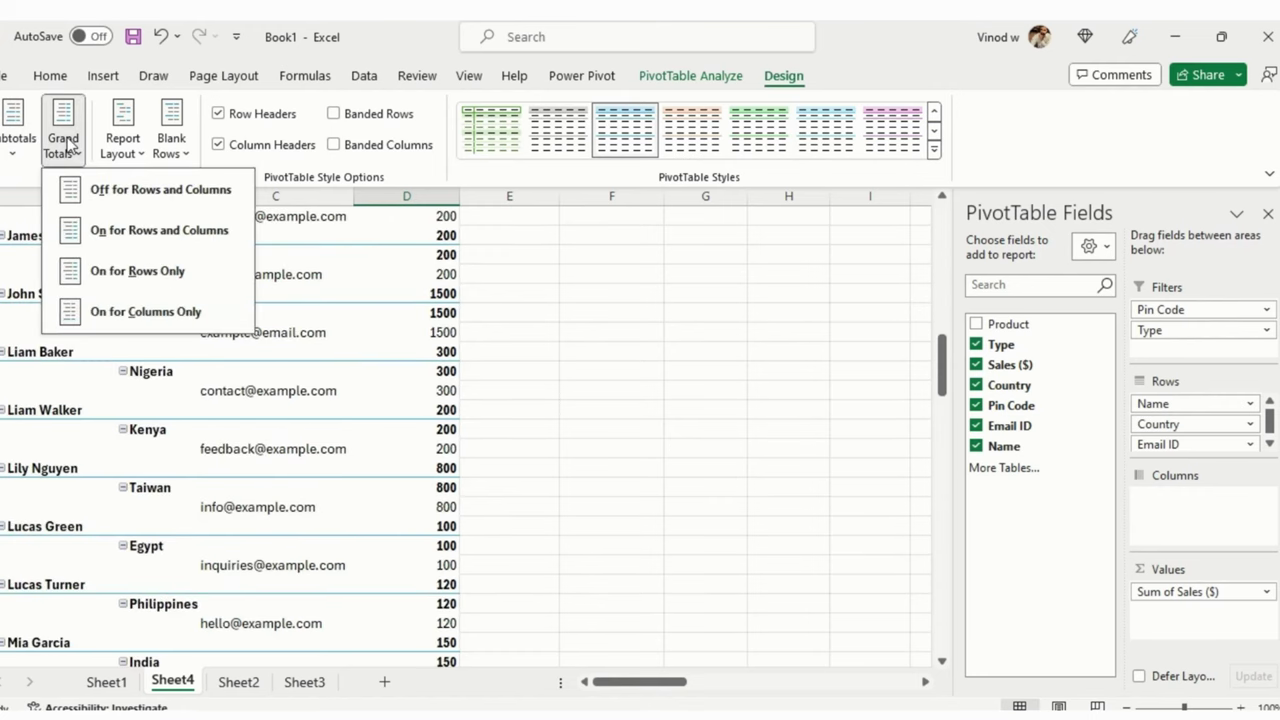
pyautogui.click(153, 232)
pyautogui.click(62, 140)
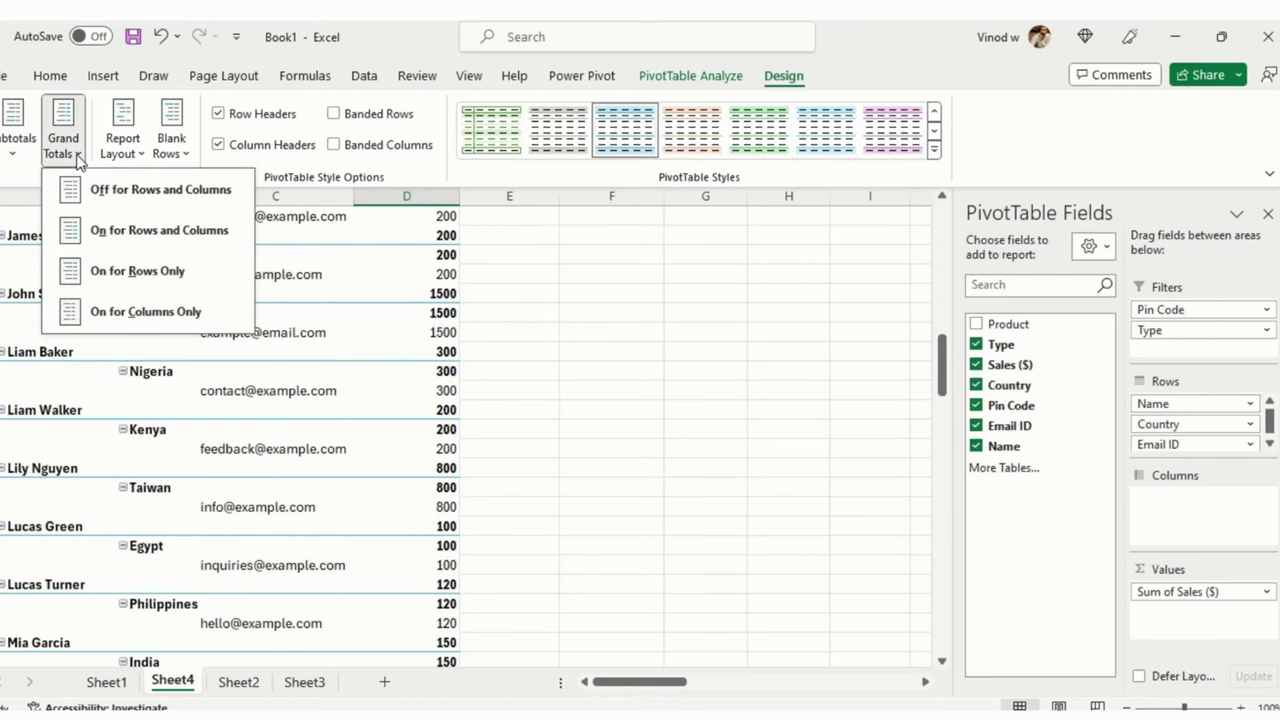
# Change the report layout to Show in Compact Form under one Row Labels column
pyautogui.click(120, 143)
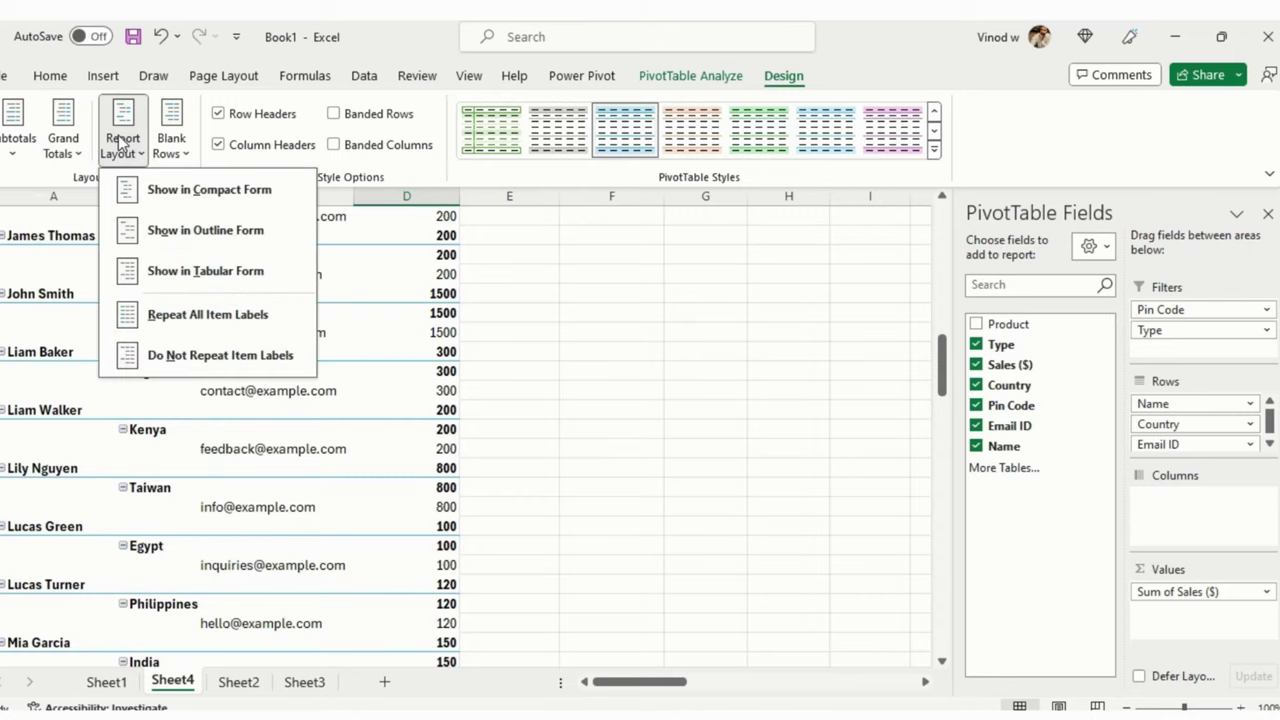
pyautogui.click(201, 200)
pyautogui.scroll(3, 165, 360)
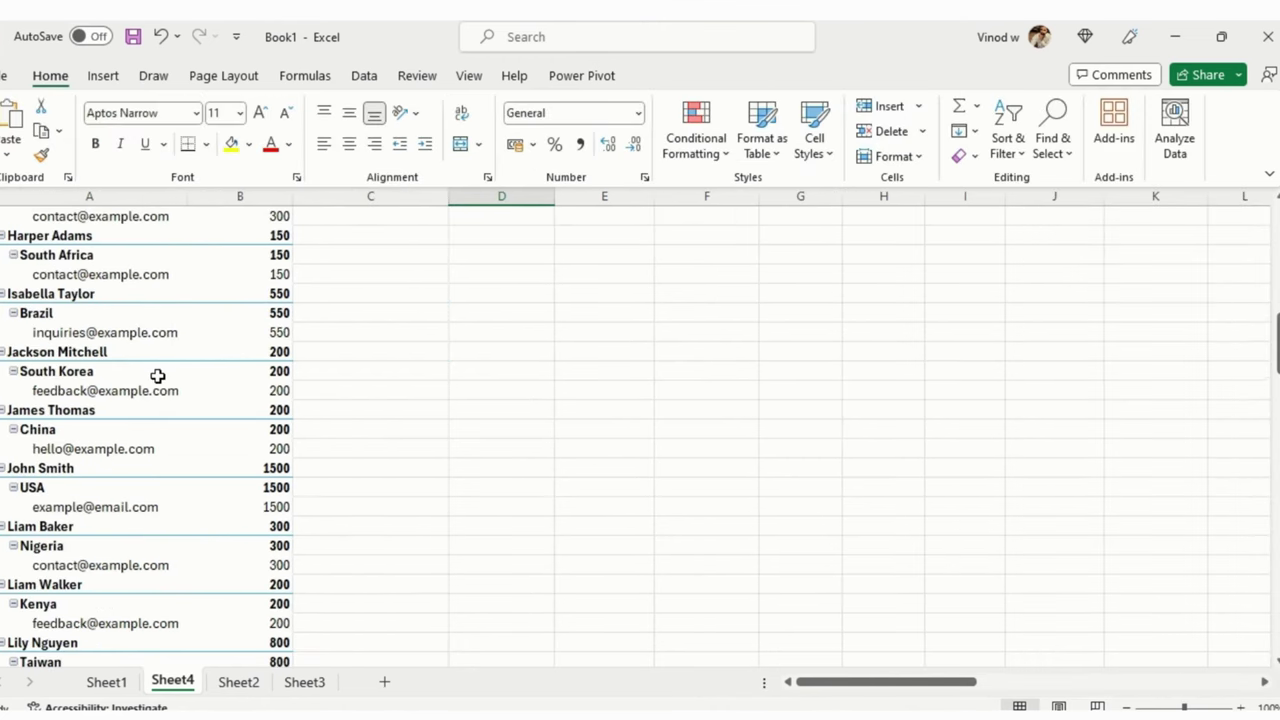
pyautogui.scroll(14, 120, 340)
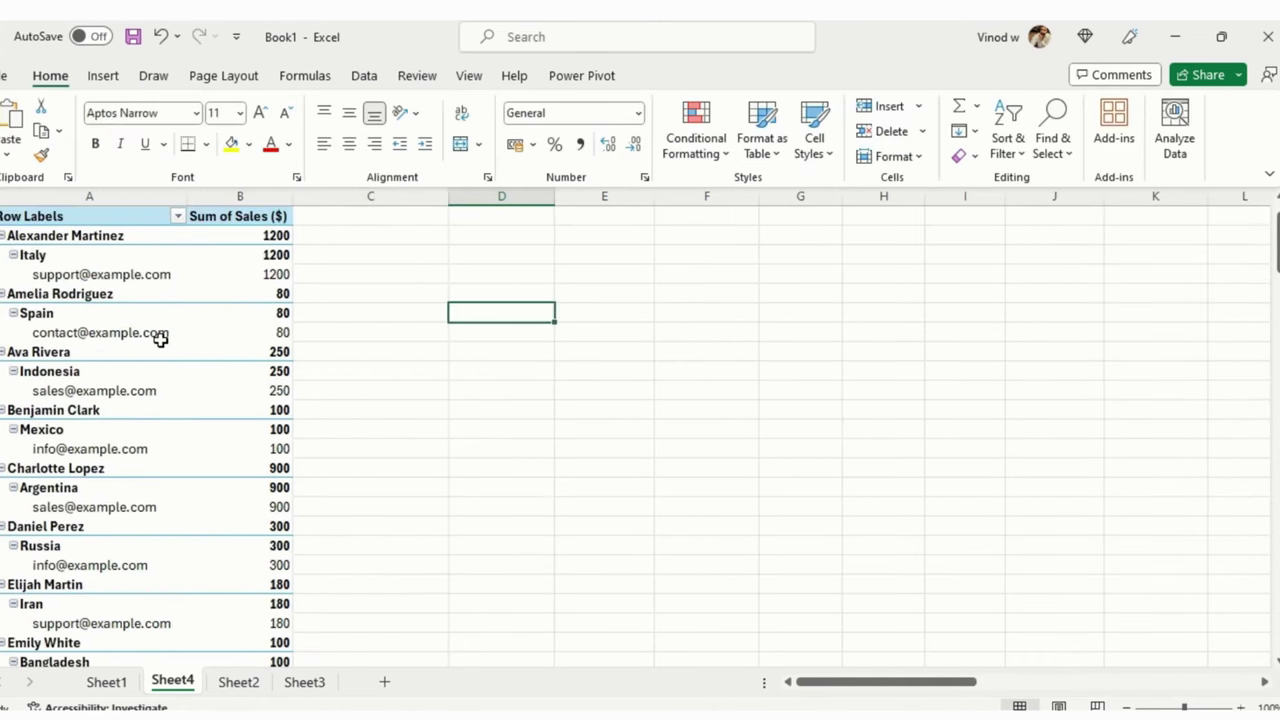
# Change the SalesData report layout to Show in Tabular Form
pyautogui.click(33, 294)
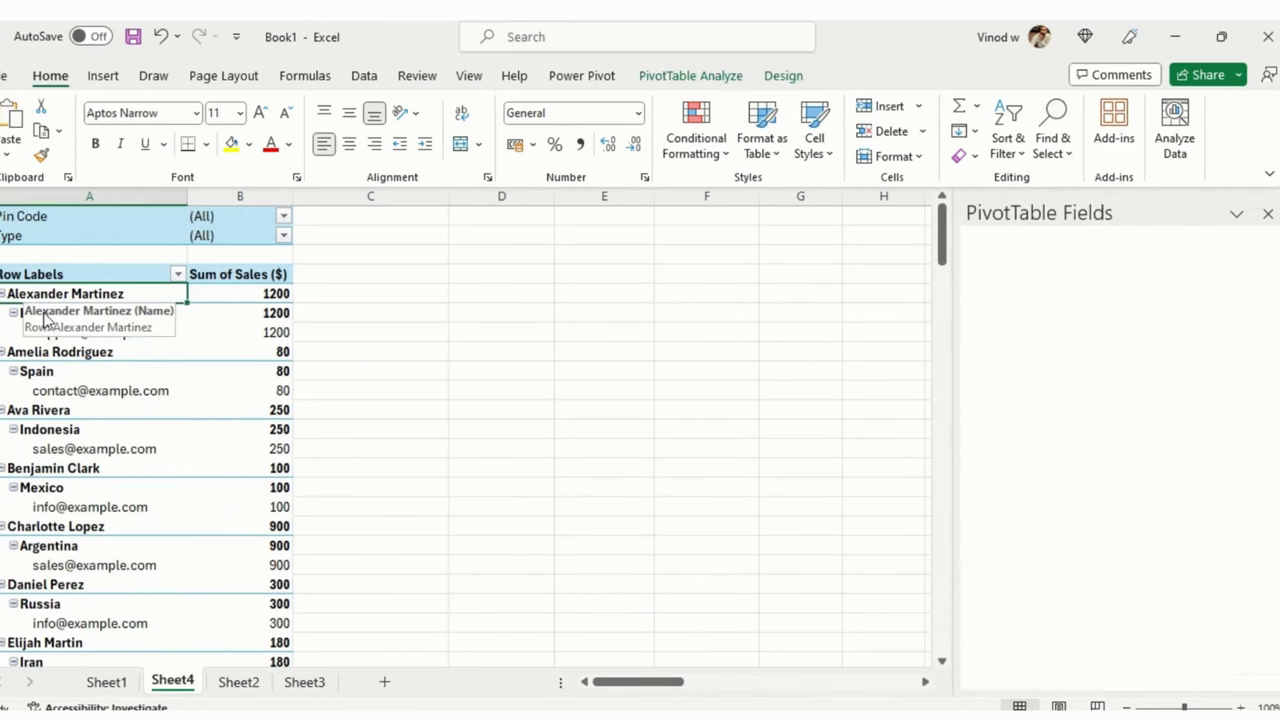
pyautogui.click(150, 313)
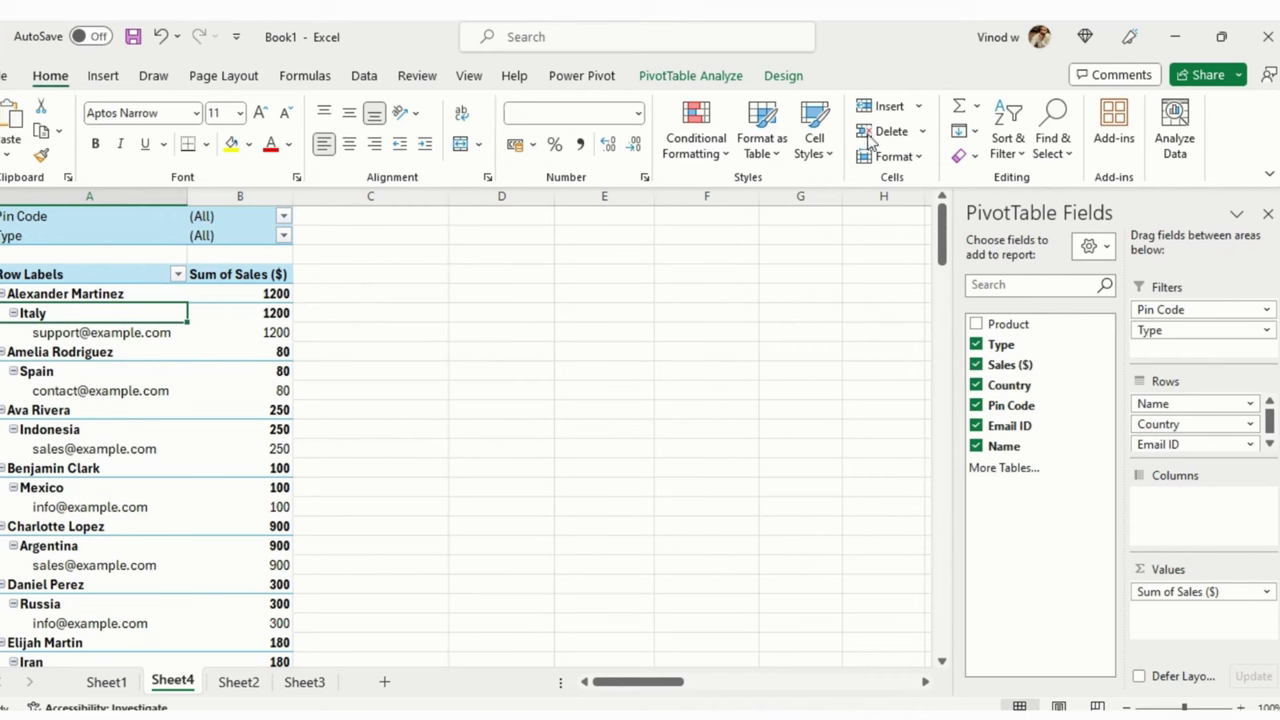
pyautogui.click(797, 78)
pyautogui.click(128, 150)
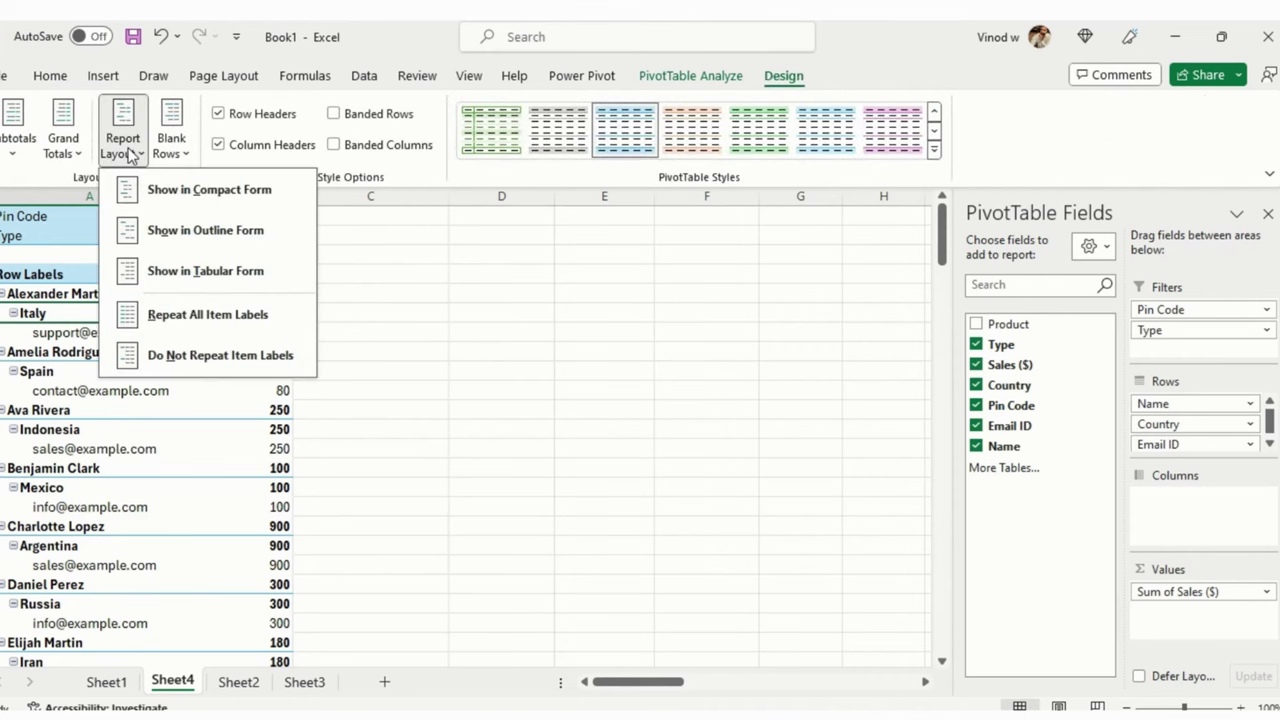
pyautogui.click(226, 271)
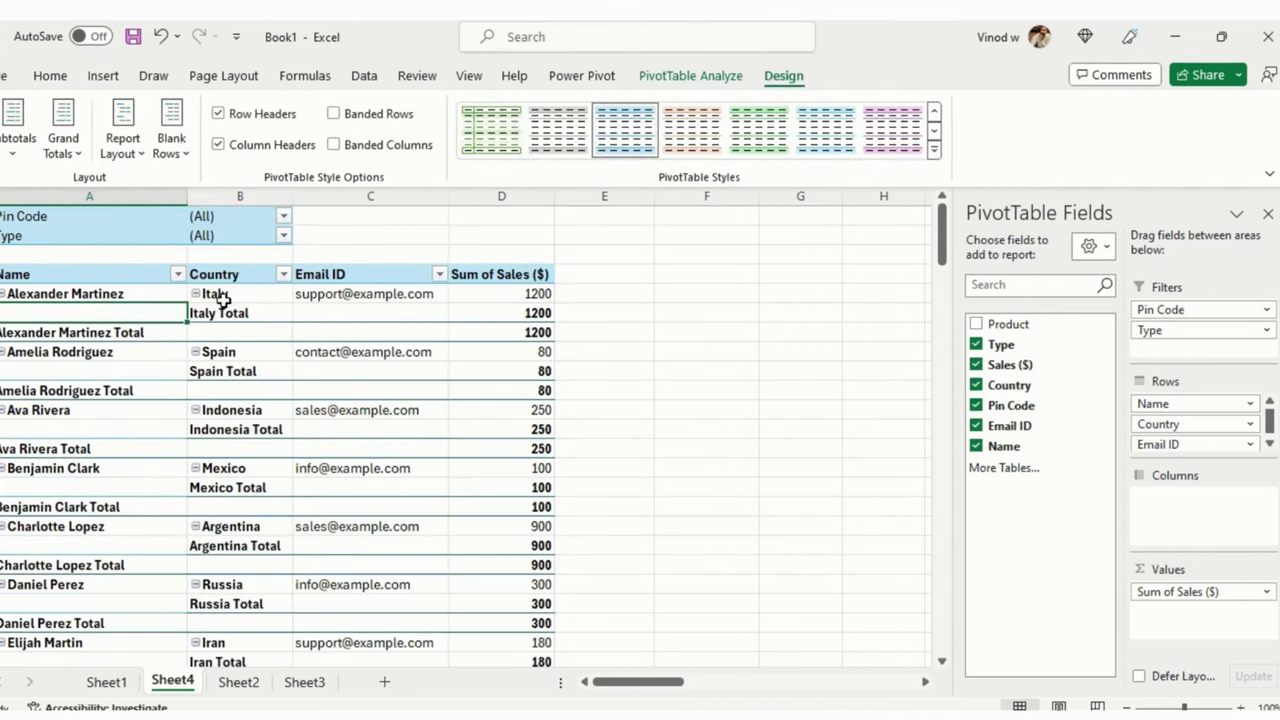
# Try Repeat All Item Labels, then settle on Do Not Repeat Item Labels
pyautogui.click(123, 145)
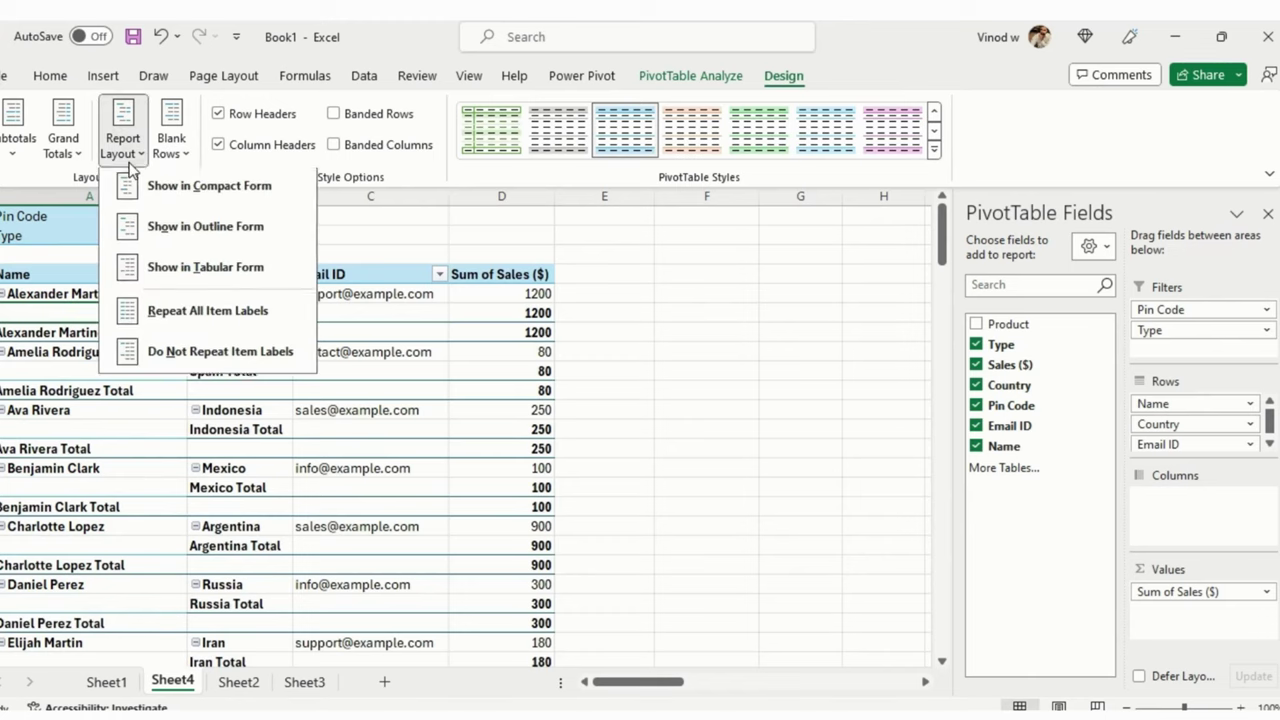
pyautogui.click(244, 322)
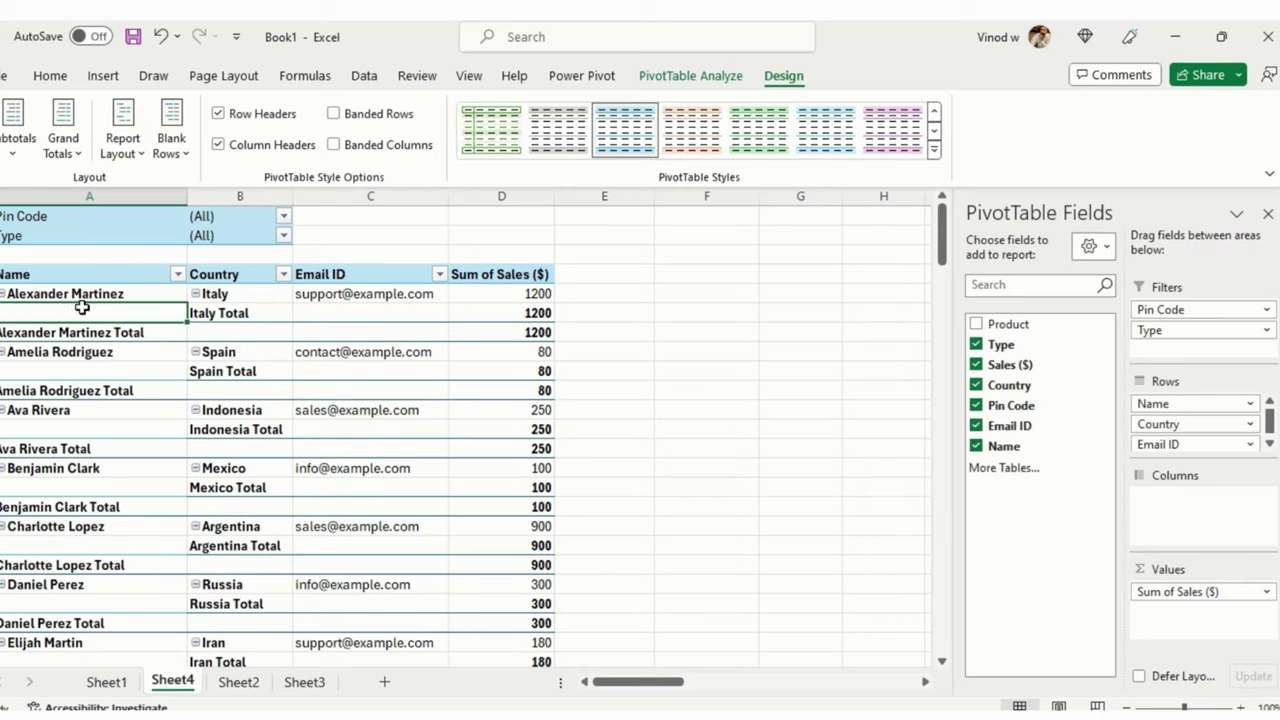
pyautogui.click(125, 150)
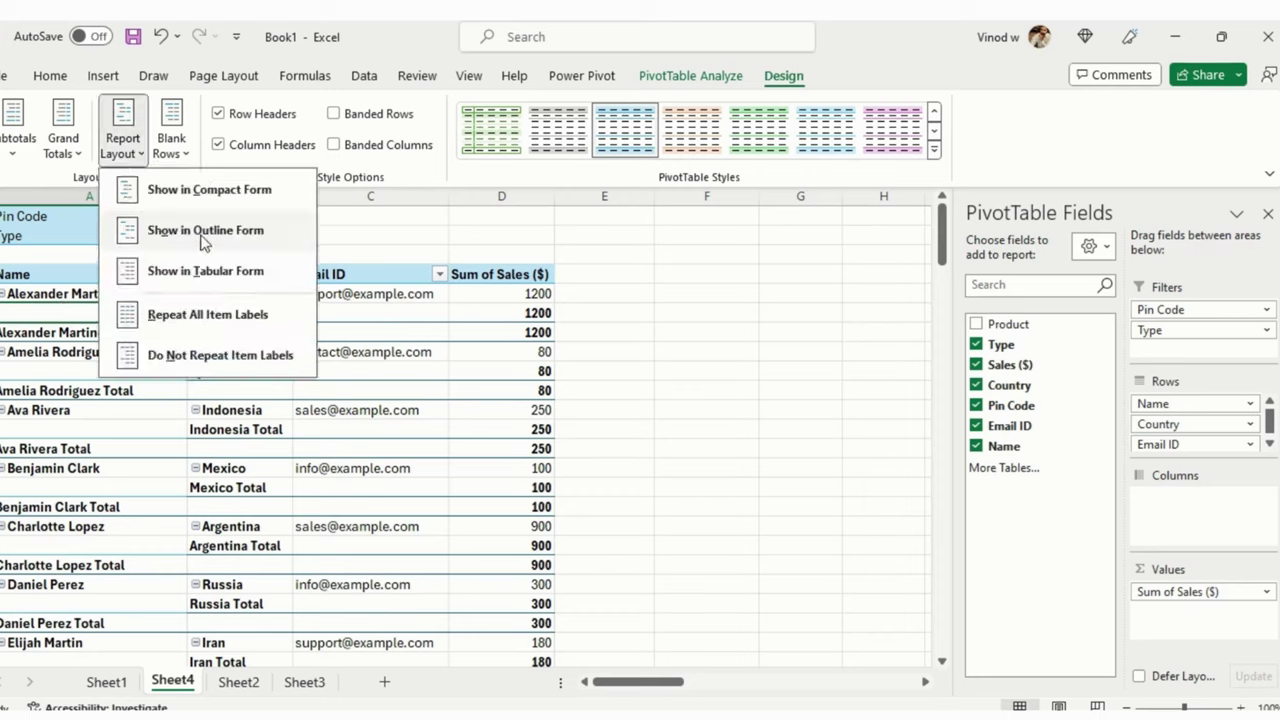
pyautogui.click(239, 326)
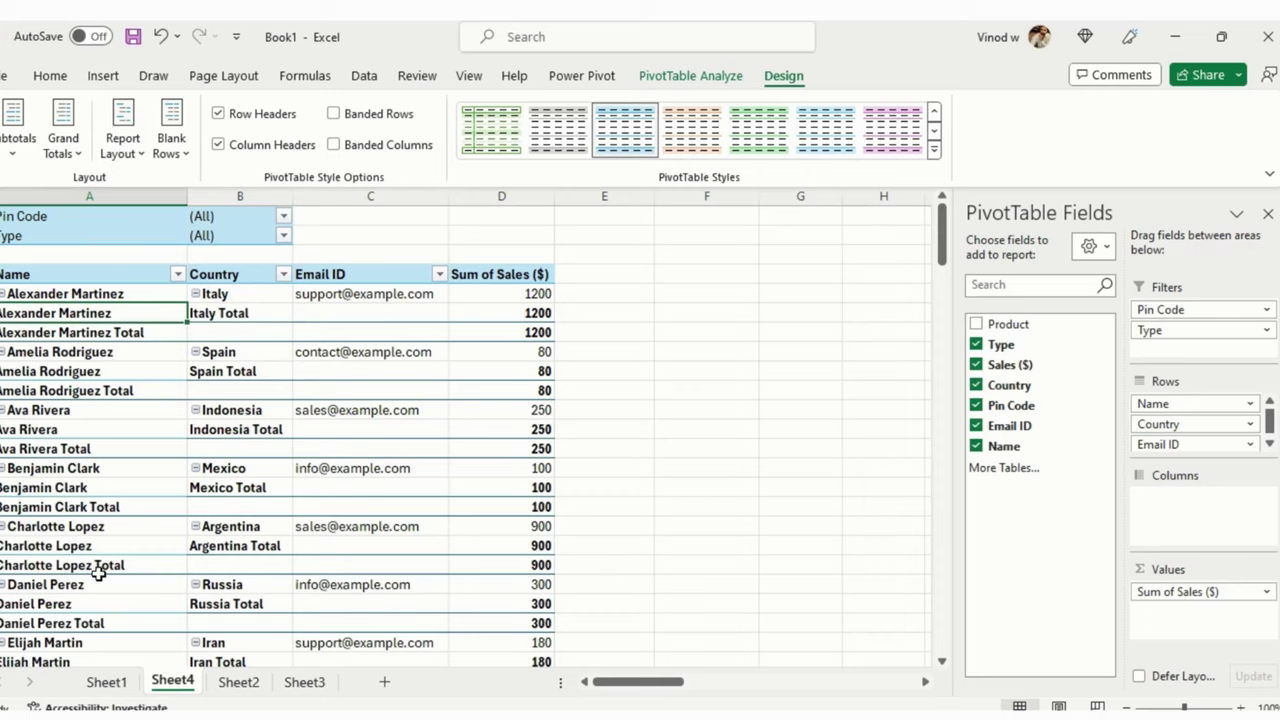
pyautogui.click(127, 150)
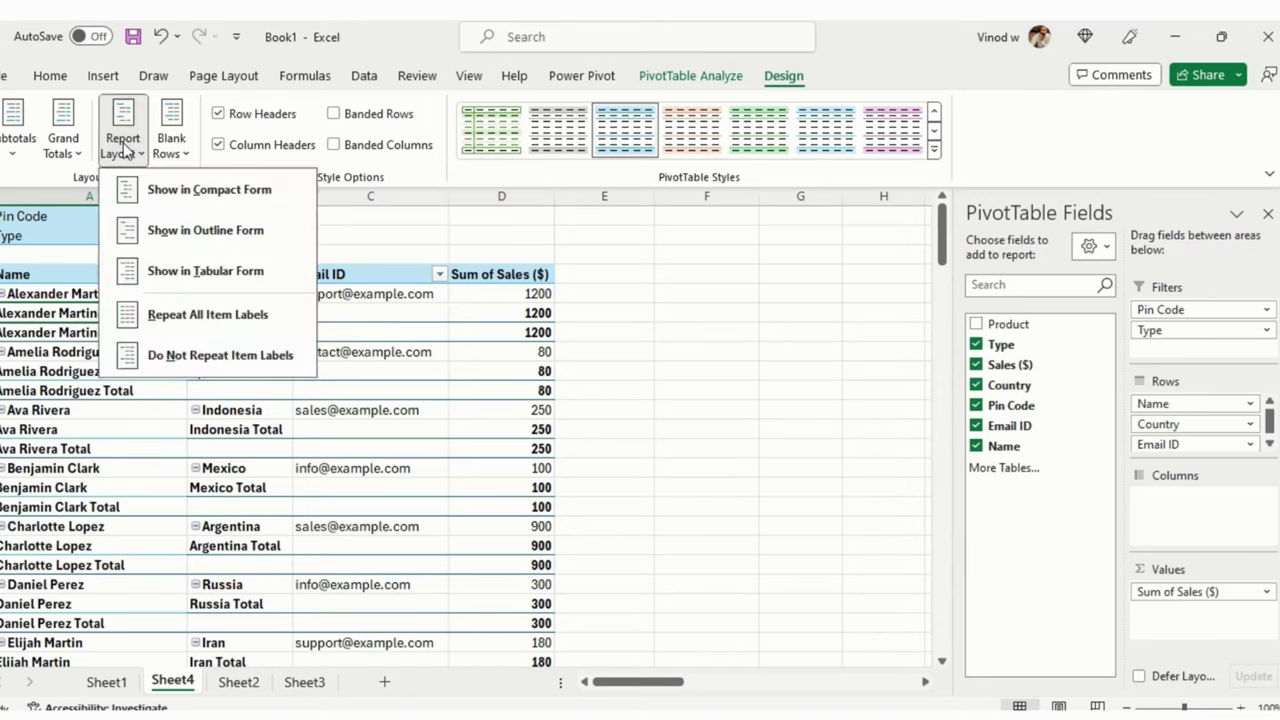
pyautogui.click(231, 362)
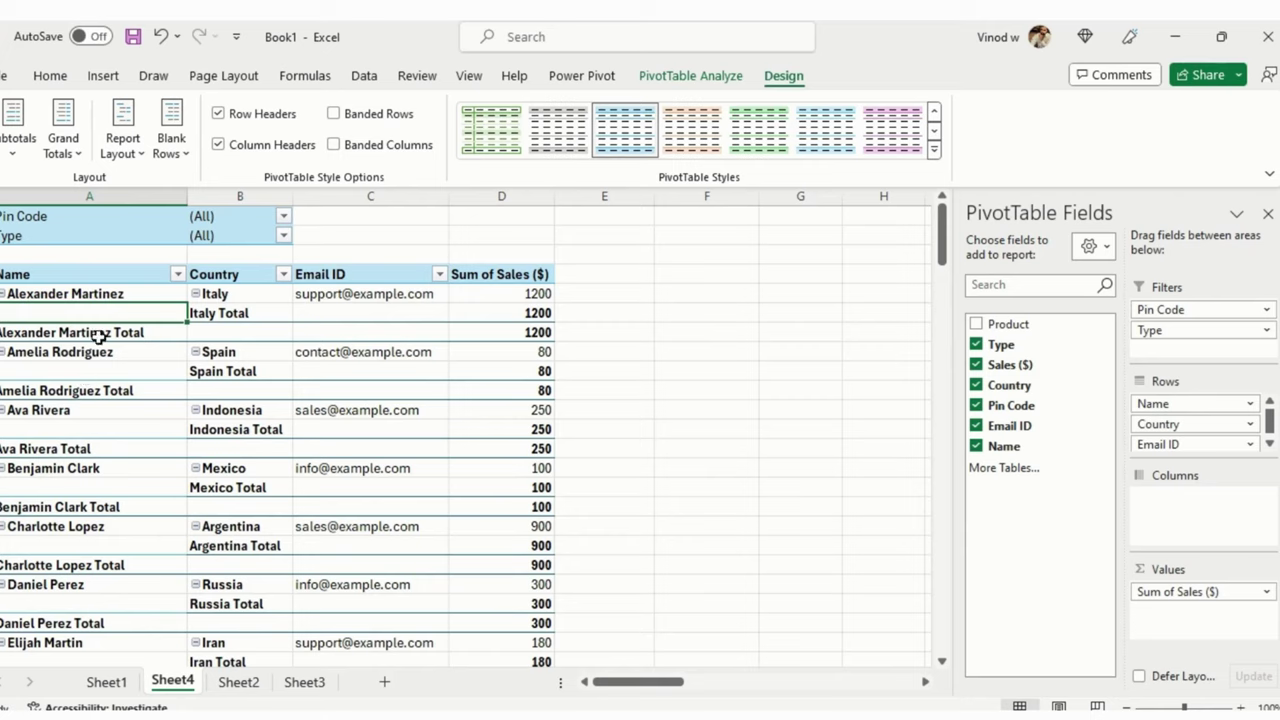
pyautogui.click(170, 155)
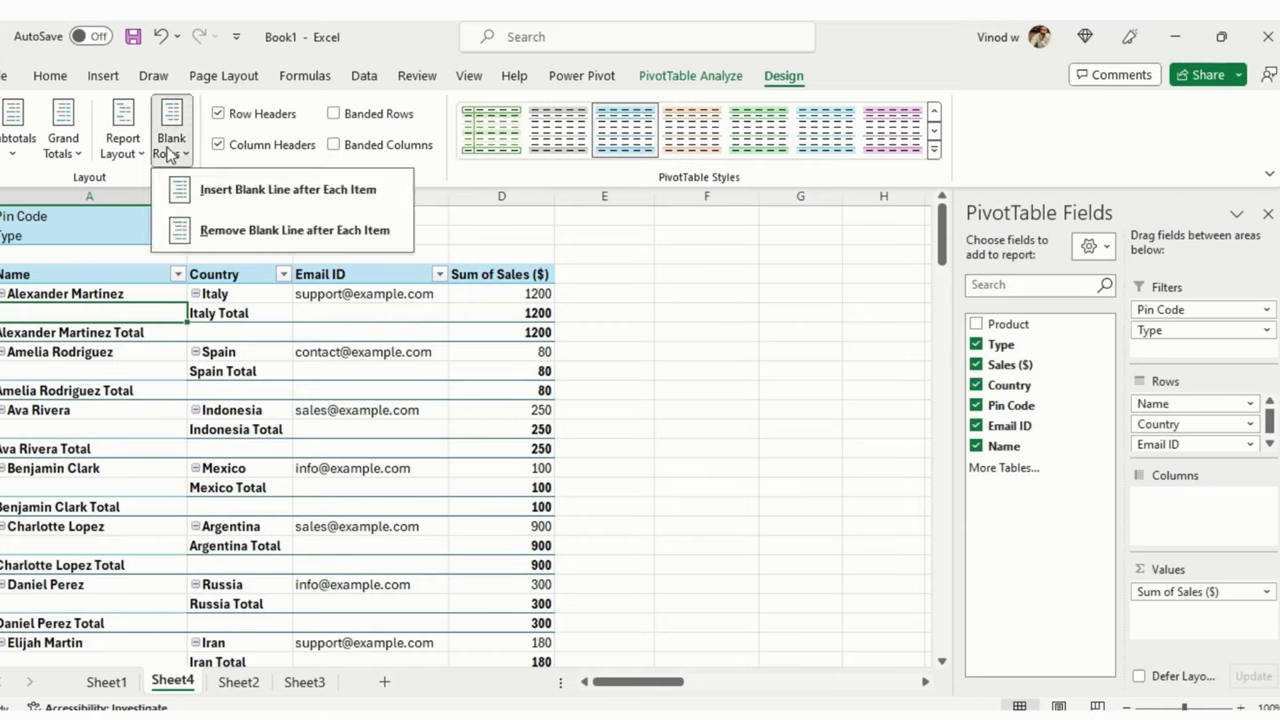
pyautogui.click(268, 235)
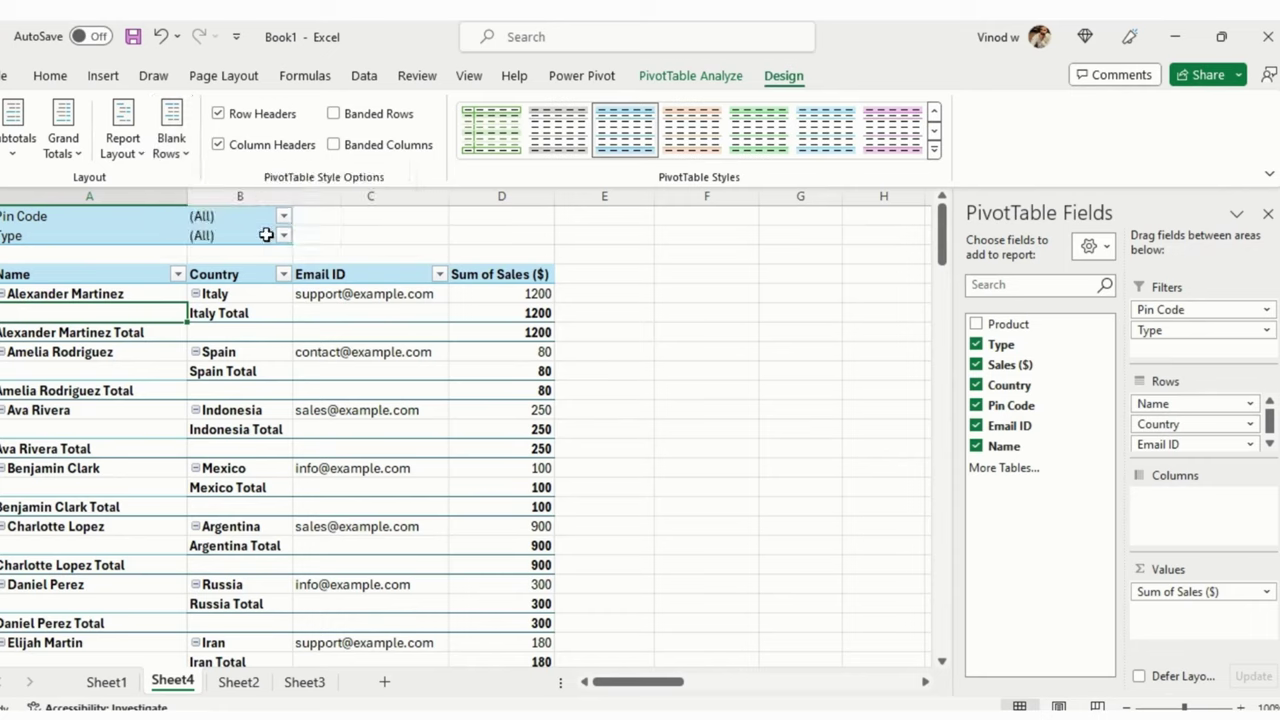
pyautogui.click(171, 145)
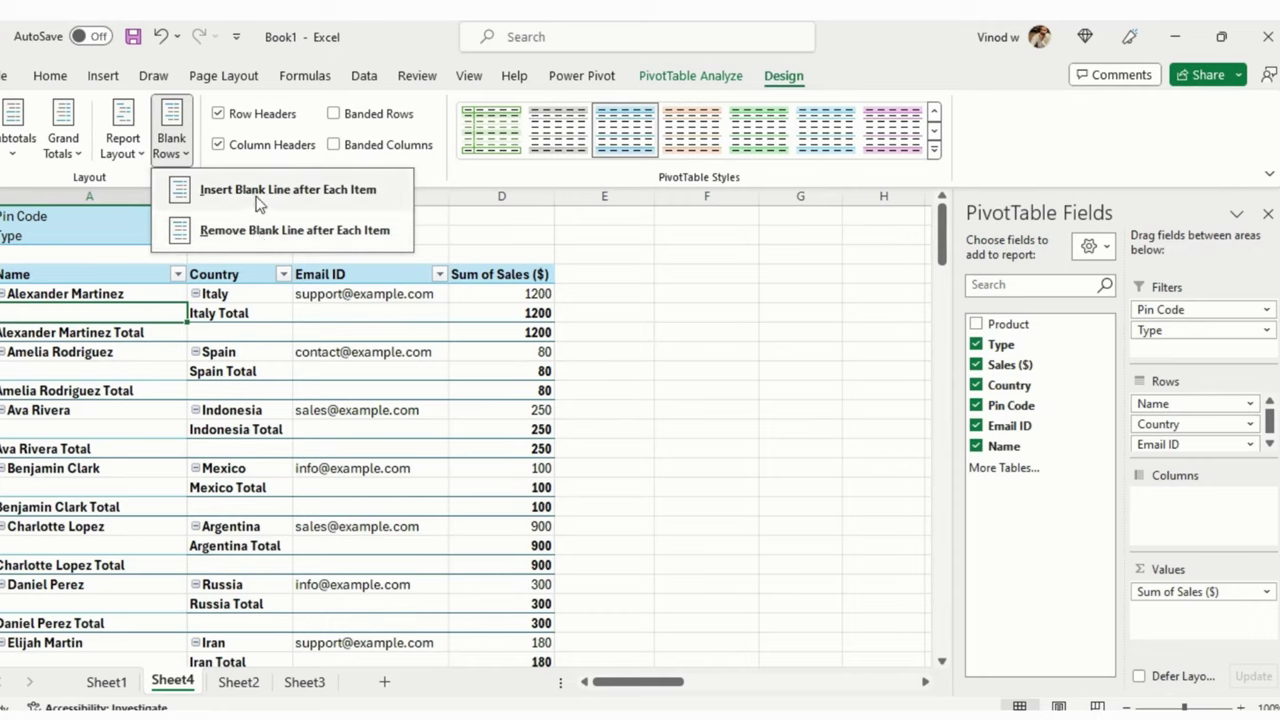
pyautogui.click(258, 202)
pyautogui.click(171, 145)
pyautogui.click(222, 196)
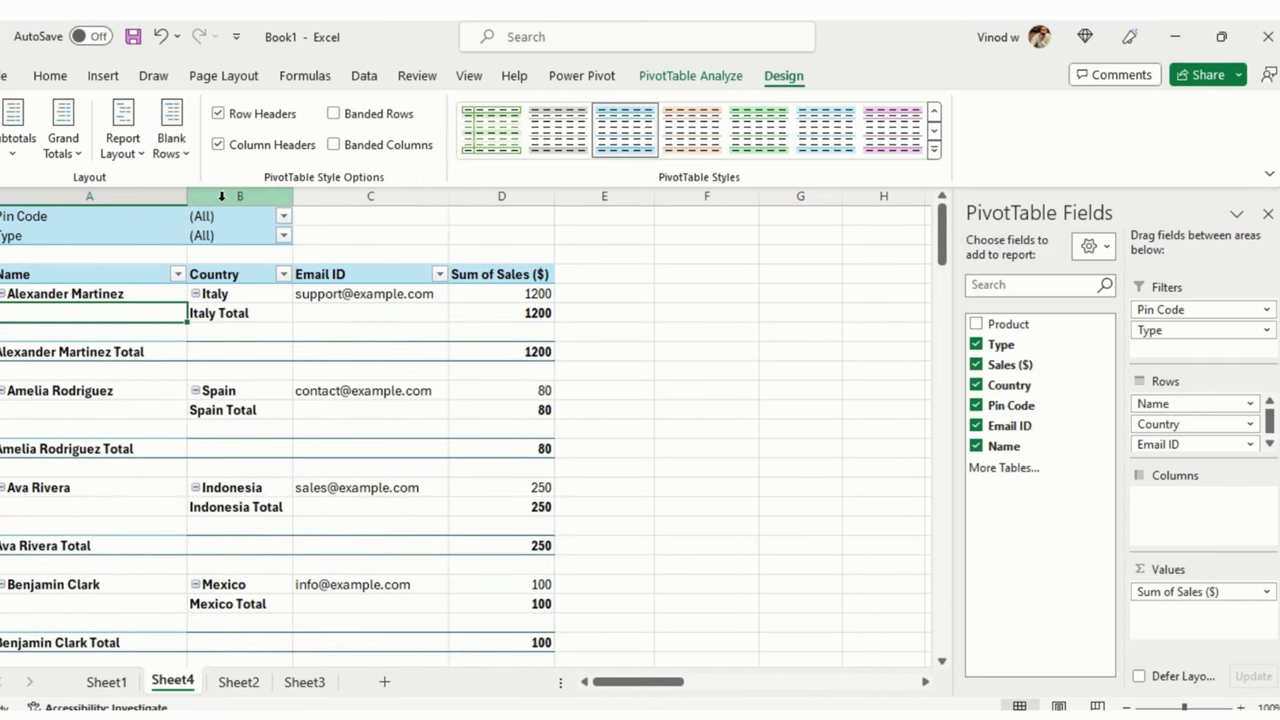
pyautogui.click(171, 145)
pyautogui.click(262, 236)
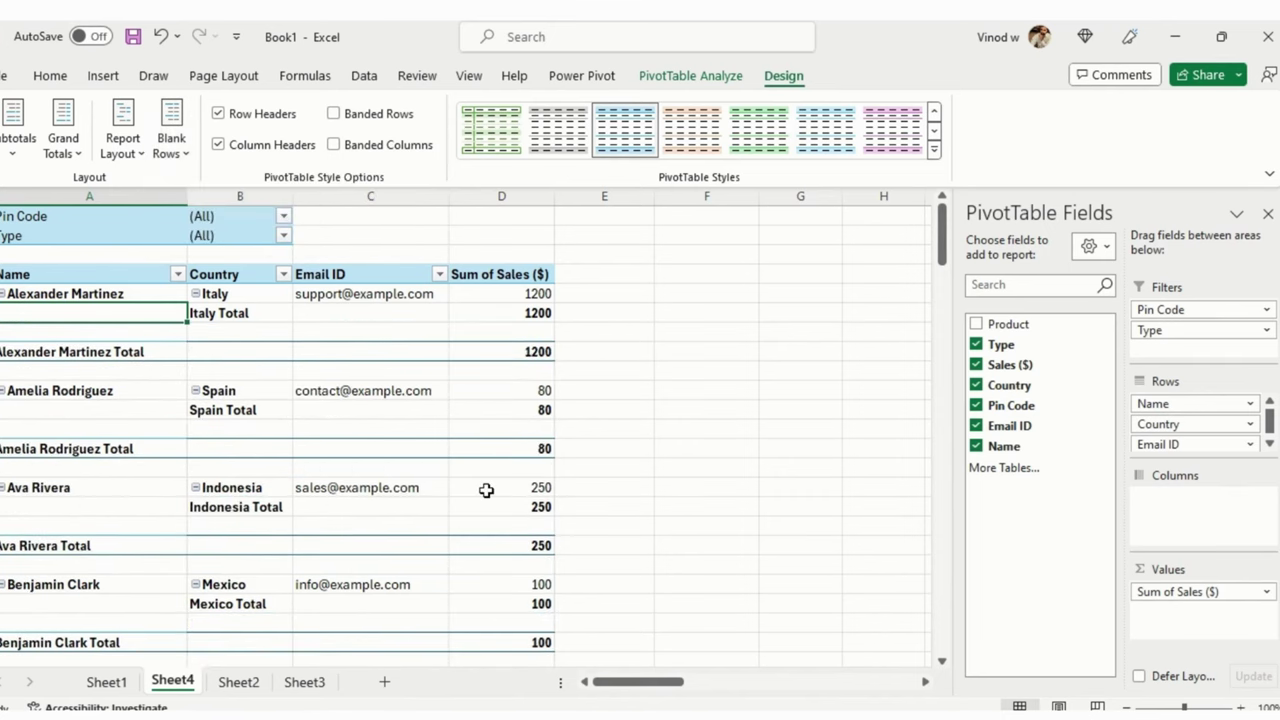
pyautogui.scroll(-20, 300, 432)
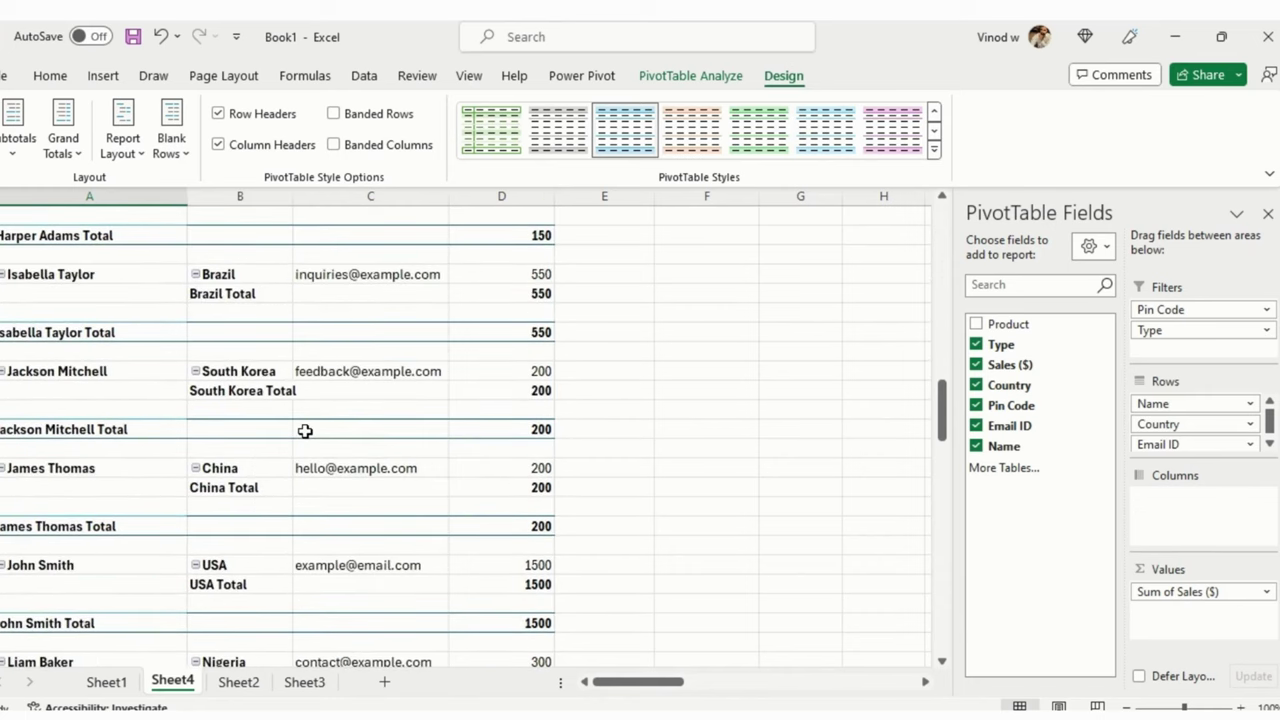
pyautogui.scroll(-16, 305, 430)
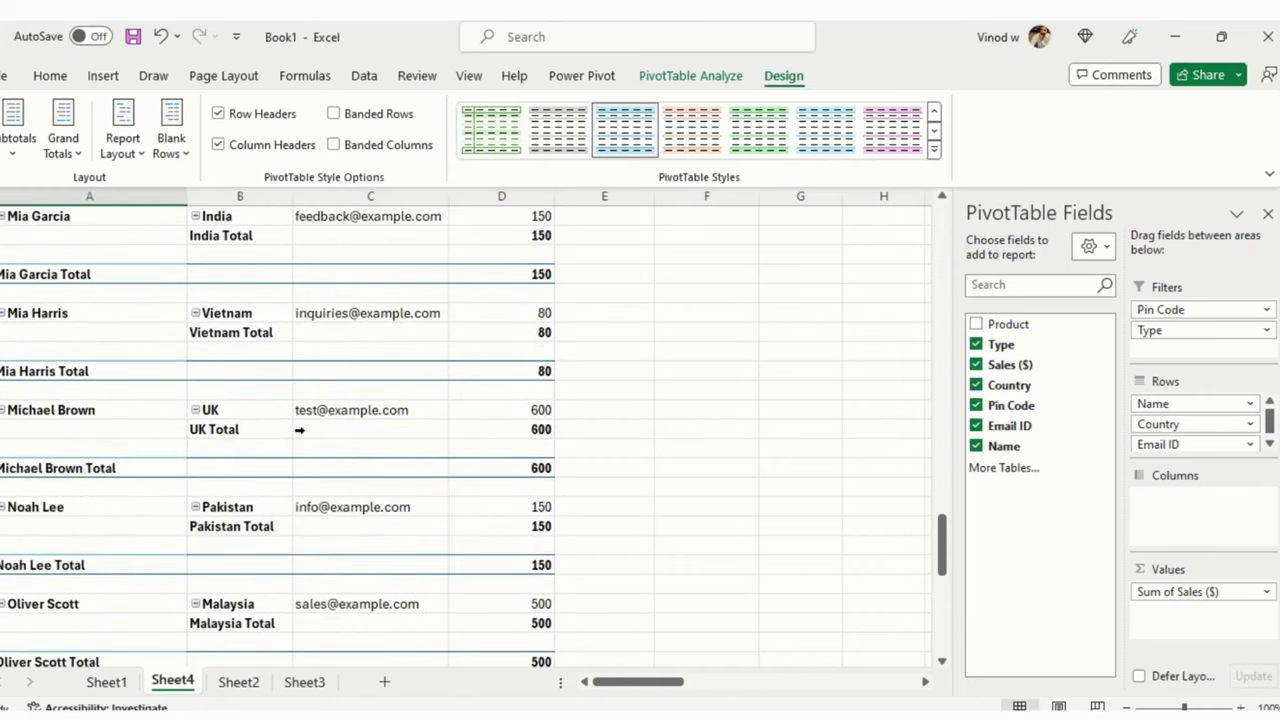
pyautogui.scroll(20, 300, 429)
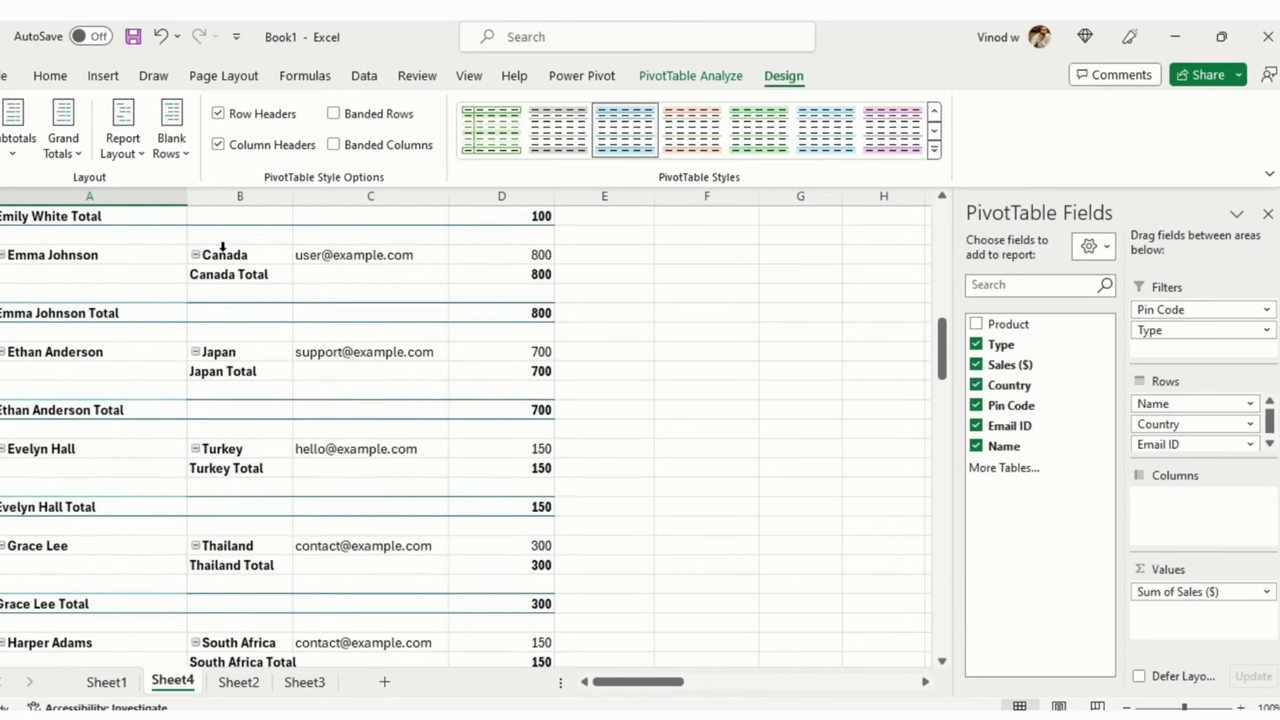
pyautogui.scroll(3, 222, 248)
pyautogui.click(171, 130)
pyautogui.click(289, 226)
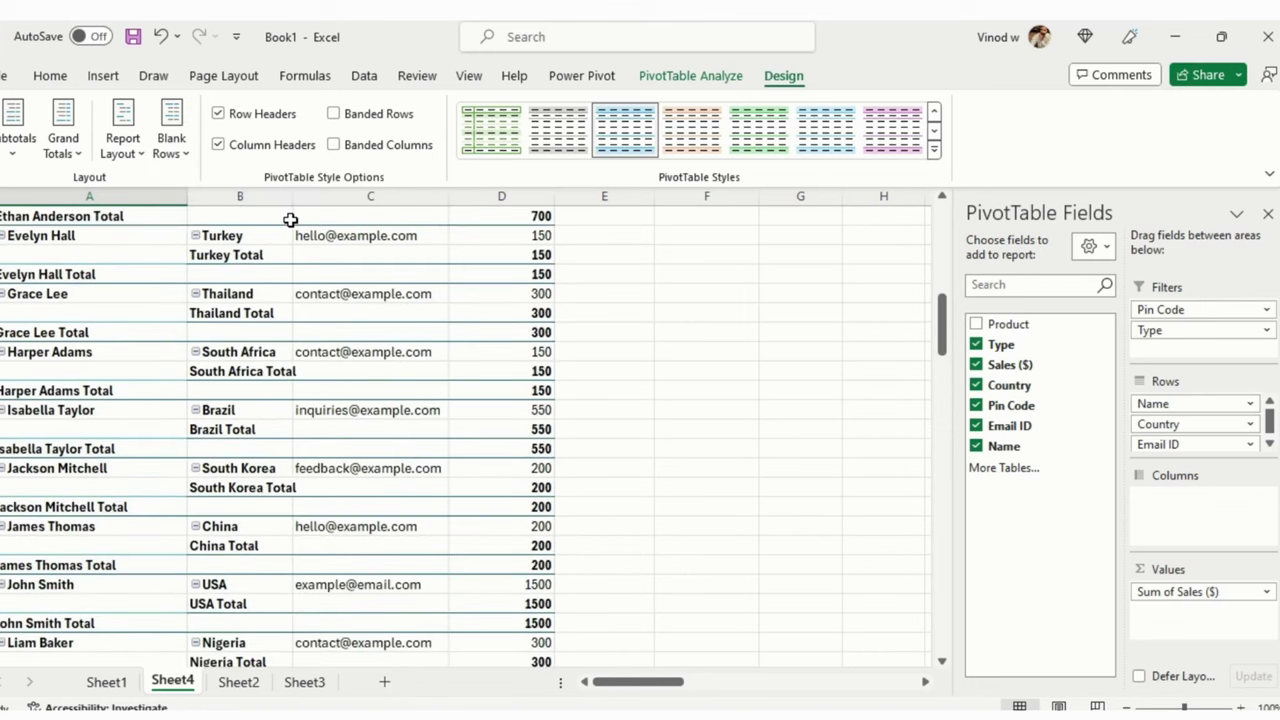
pyautogui.scroll(10, 390, 390)
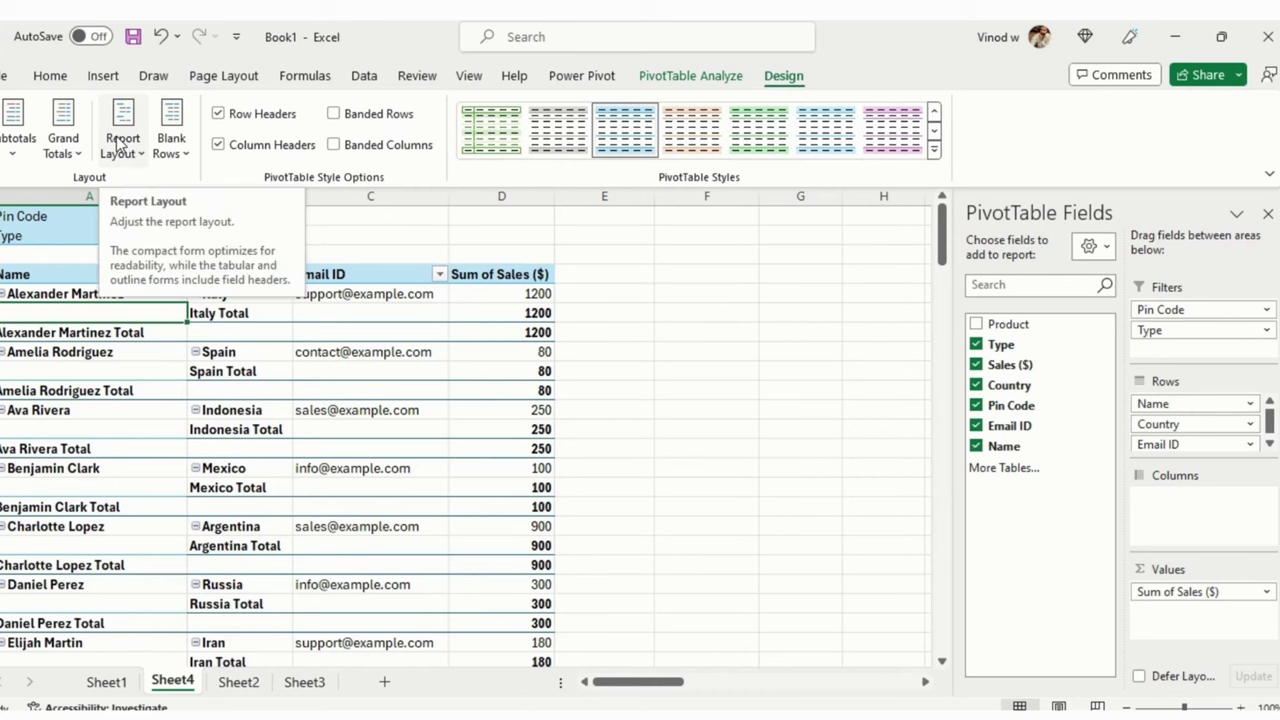
# Apply the dark green PivotTable style and scroll down to the 12240 Grand Total
pyautogui.click(428, 435)
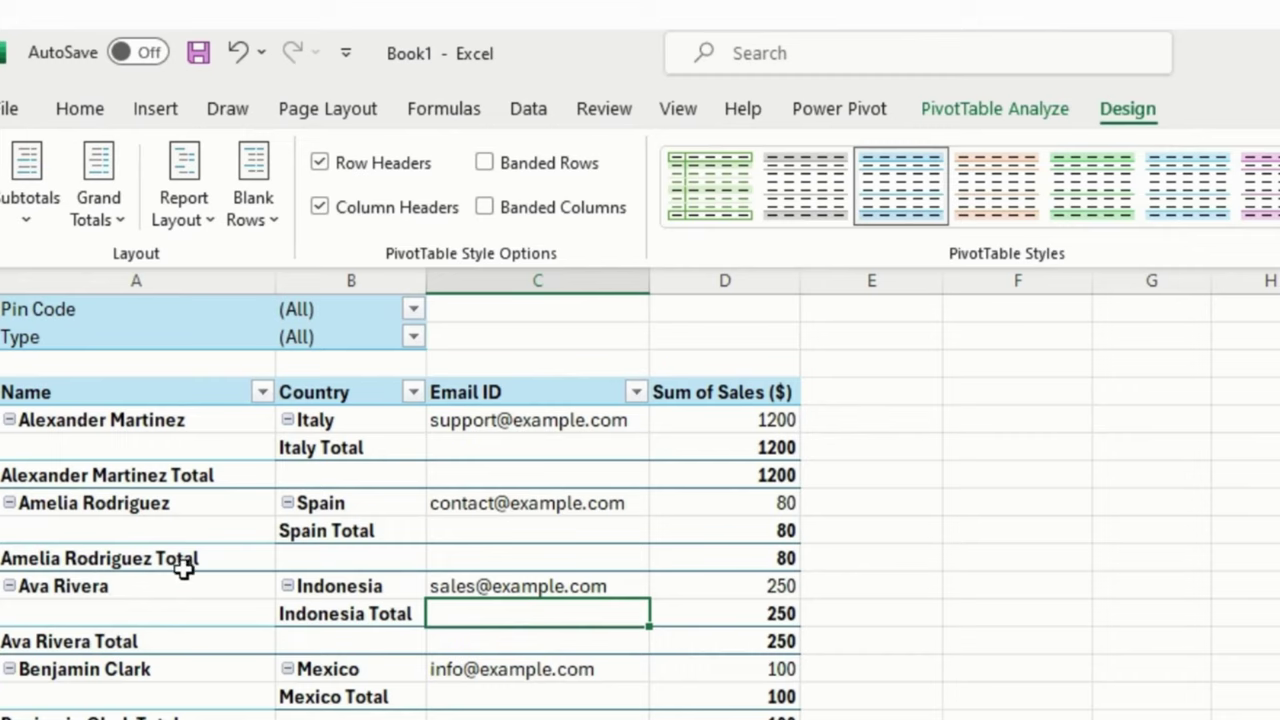
pyautogui.click(842, 199)
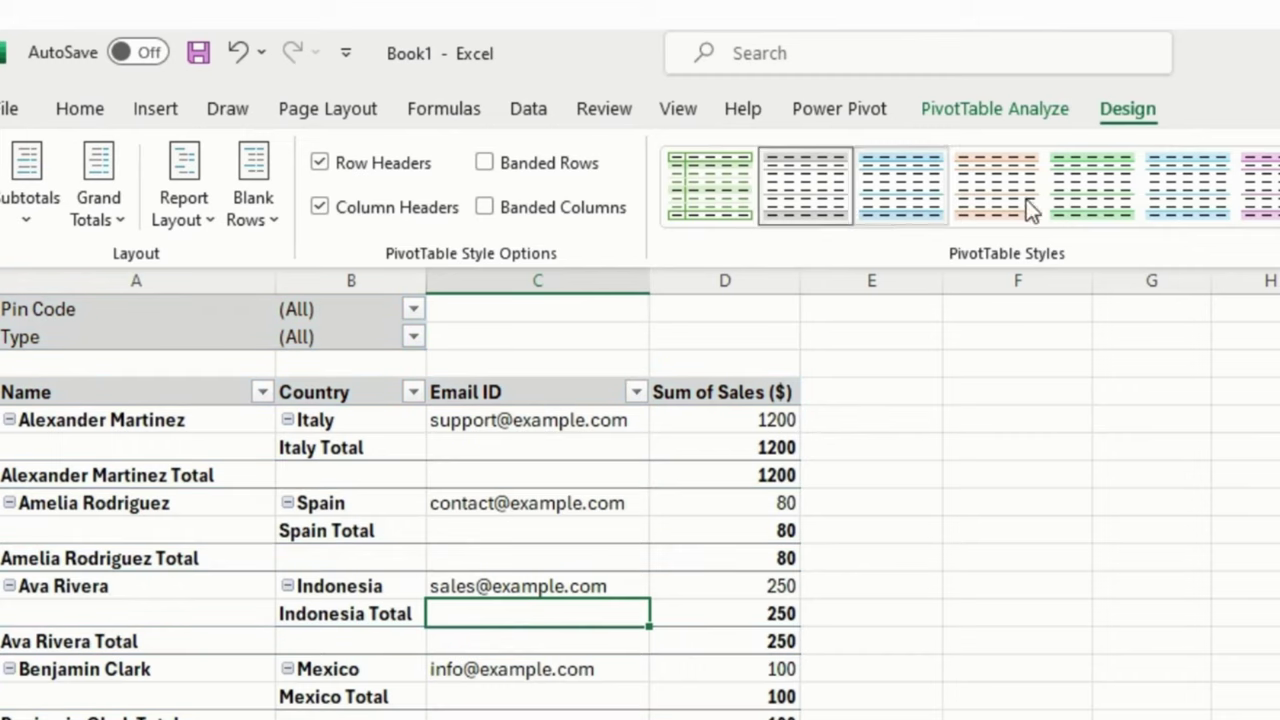
pyautogui.click(1132, 212)
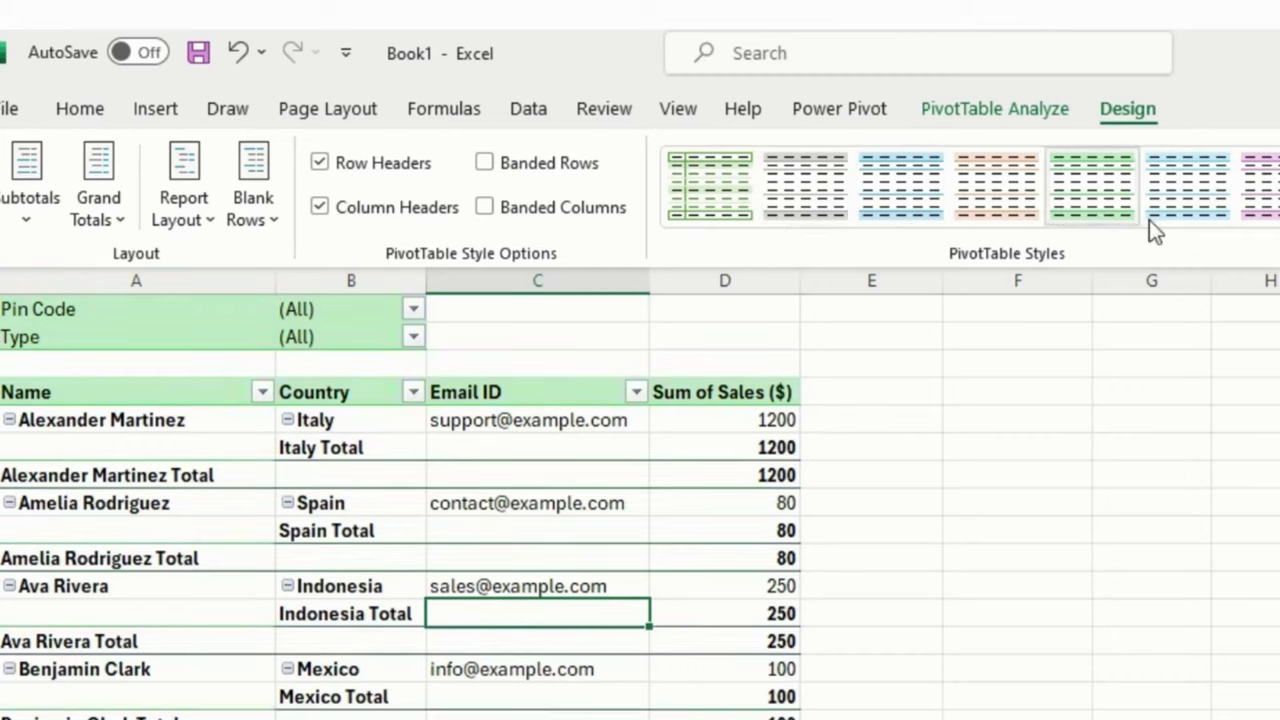
pyautogui.click(1276, 215)
pyautogui.scroll(-5, 1114, 517)
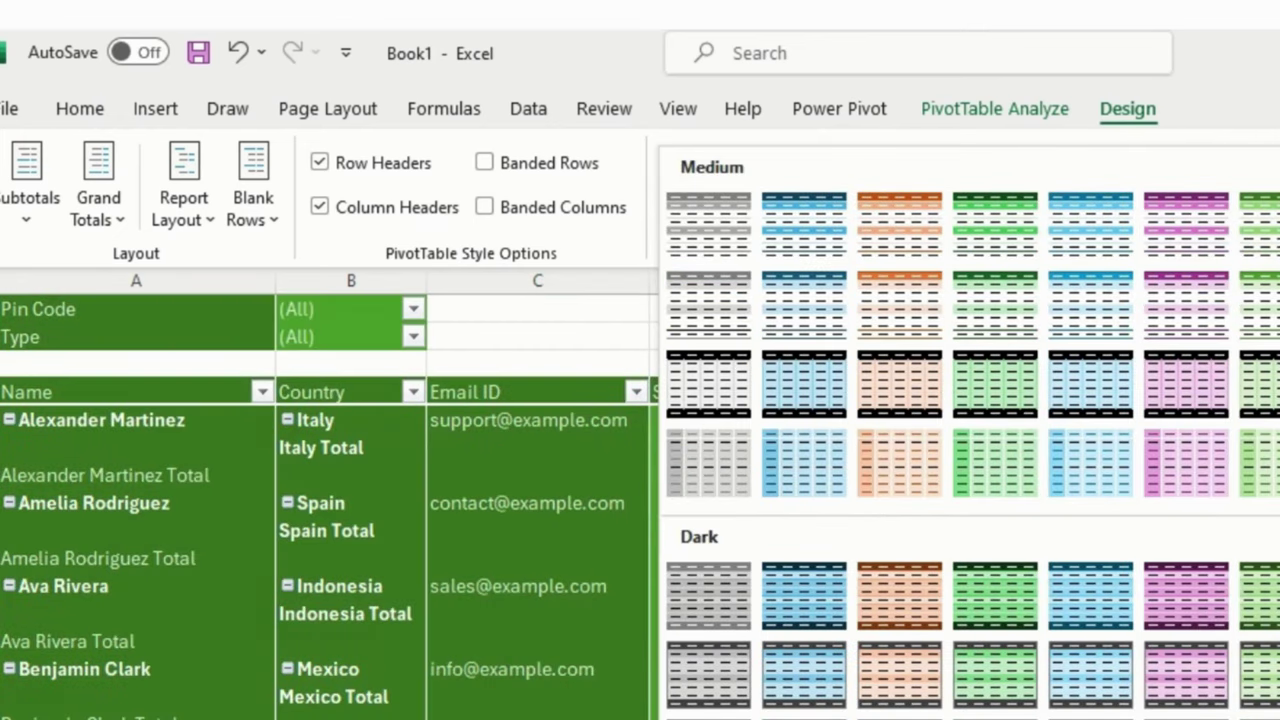
pyautogui.click(995, 595)
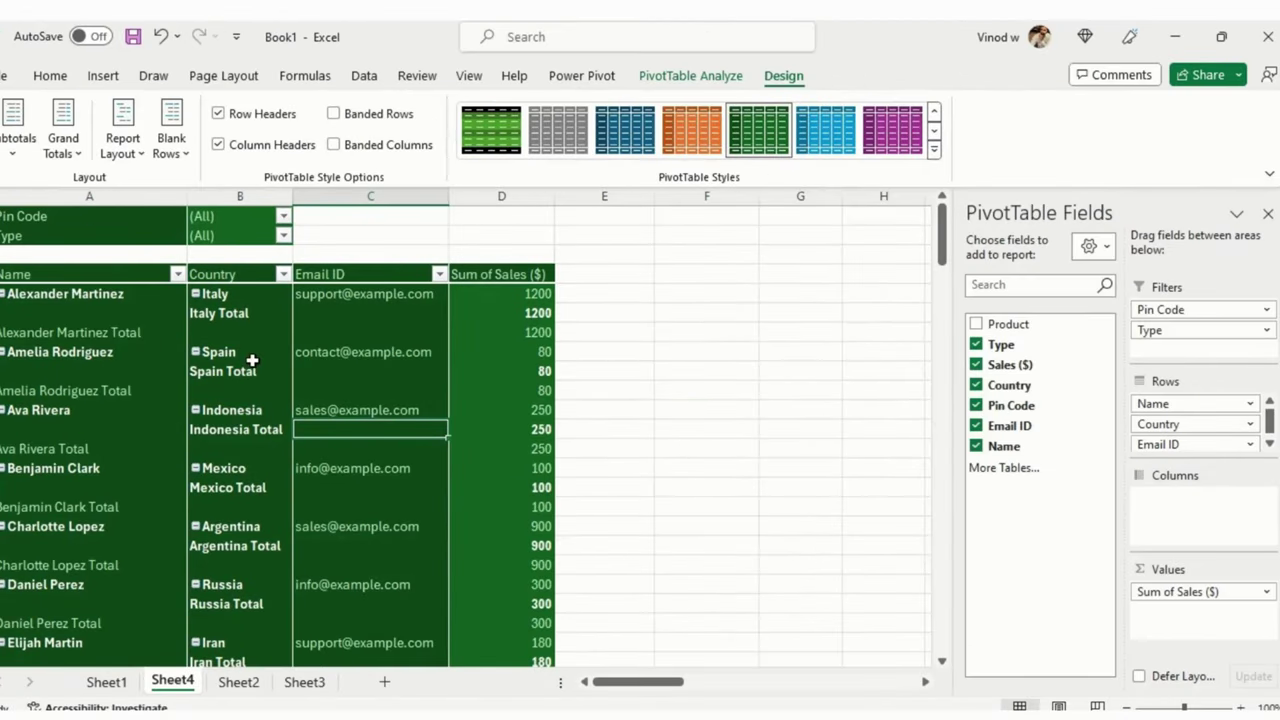
pyautogui.scroll(-15, 252, 361)
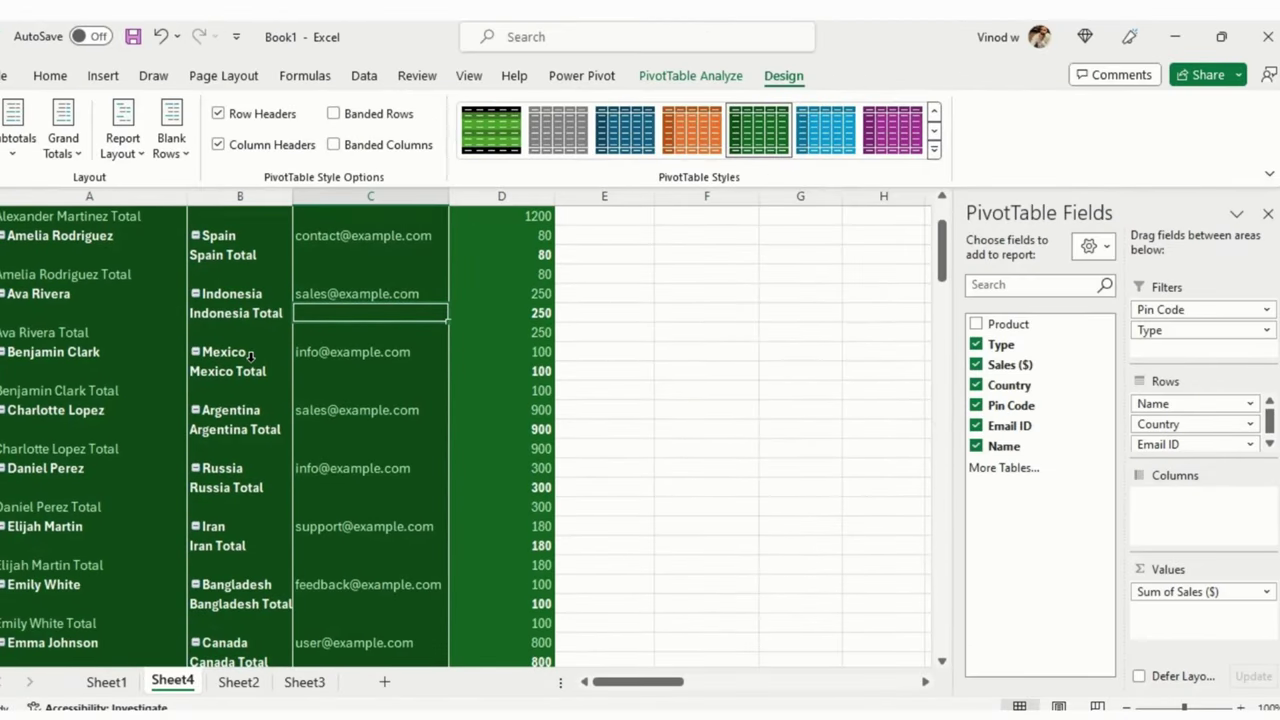
pyautogui.scroll(-10, 136, 357)
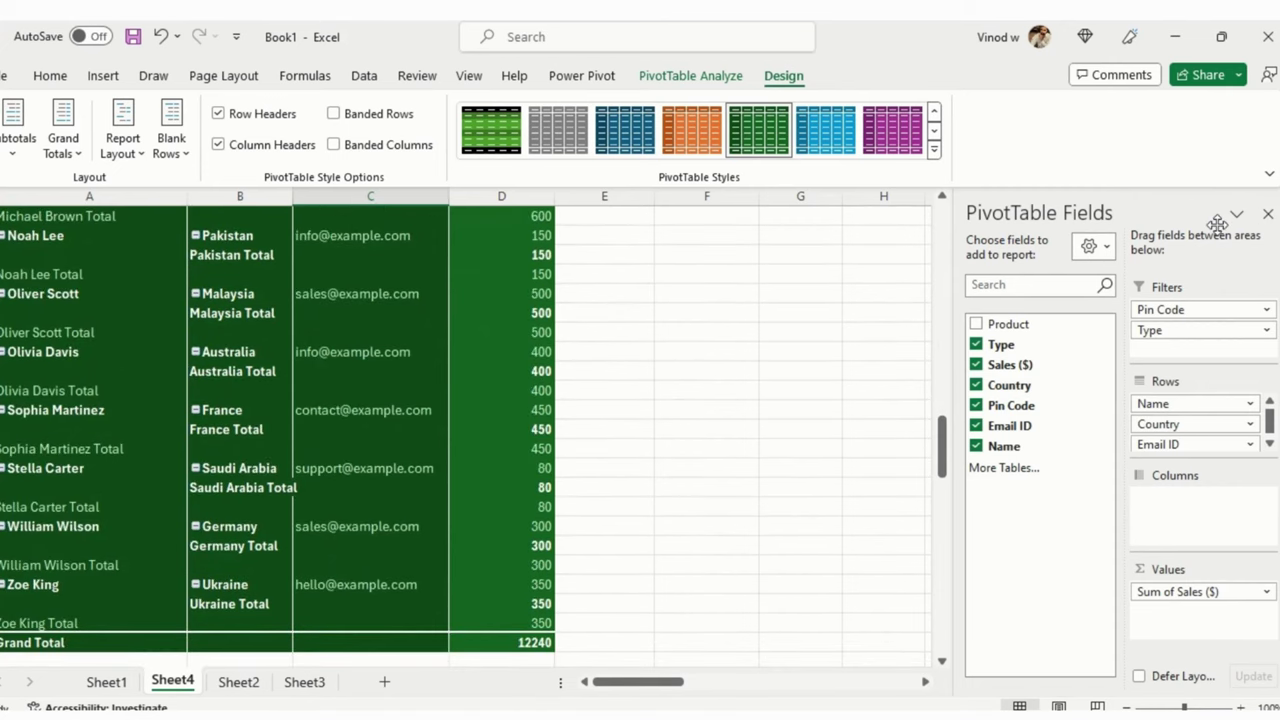
pyautogui.click(1267, 214)
pyautogui.click(739, 390)
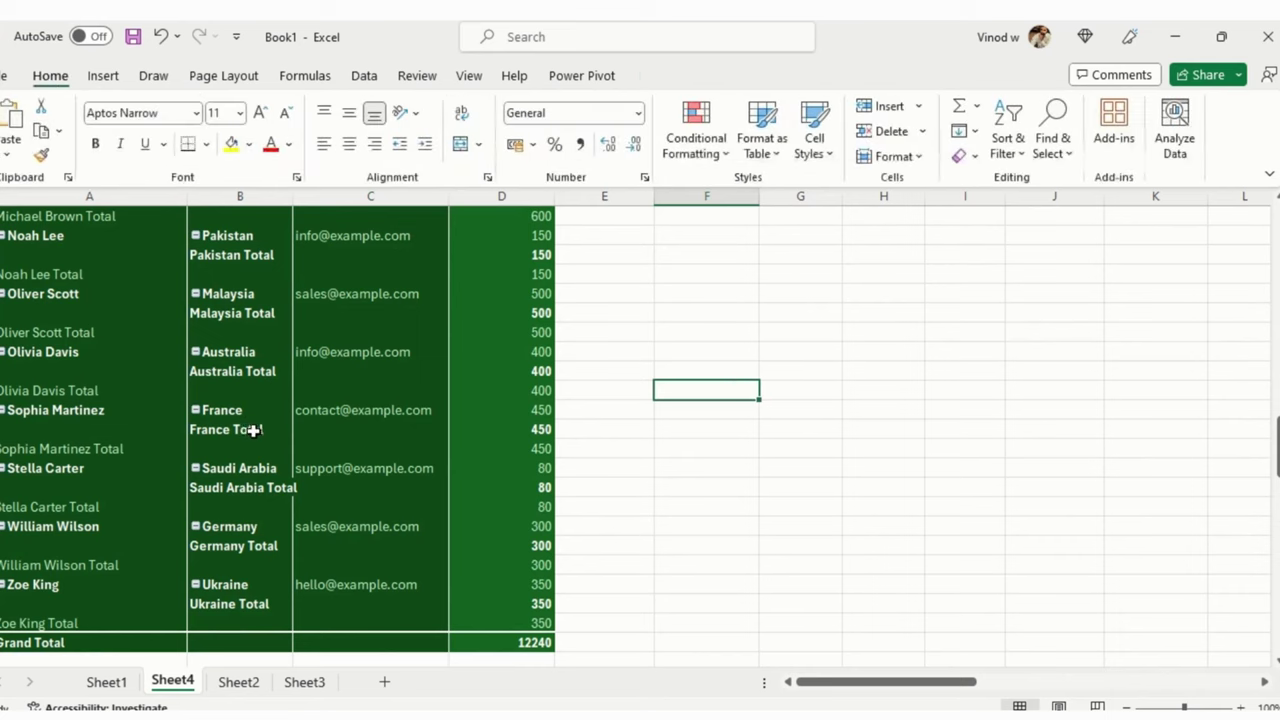
pyautogui.scroll(18, 251, 426)
pyautogui.scroll(2, 883, 363)
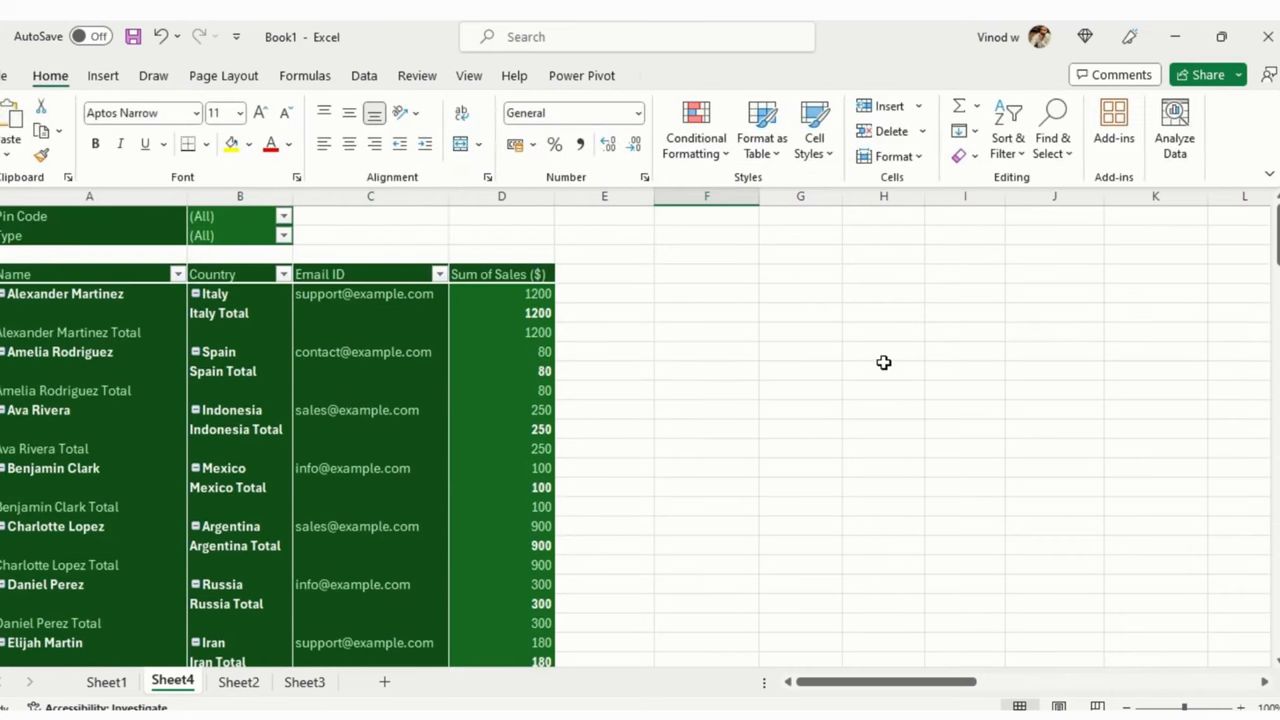
pyautogui.click(735, 355)
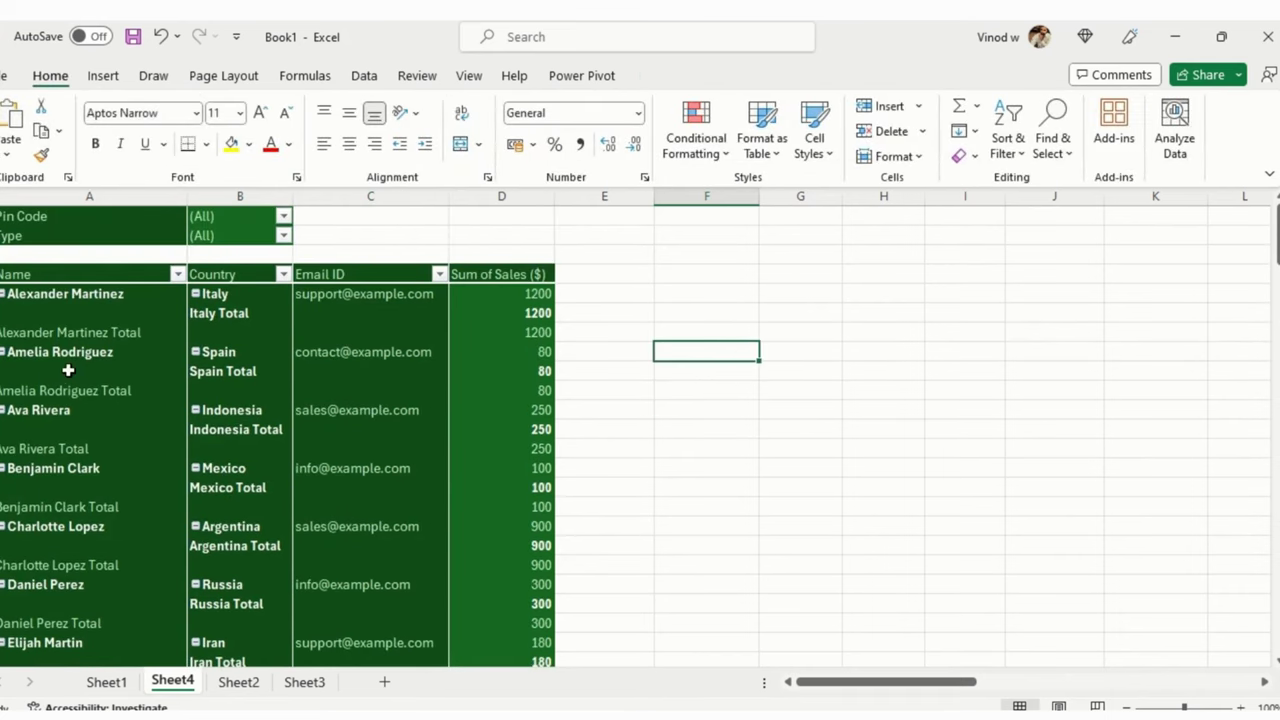
pyautogui.click(121, 355)
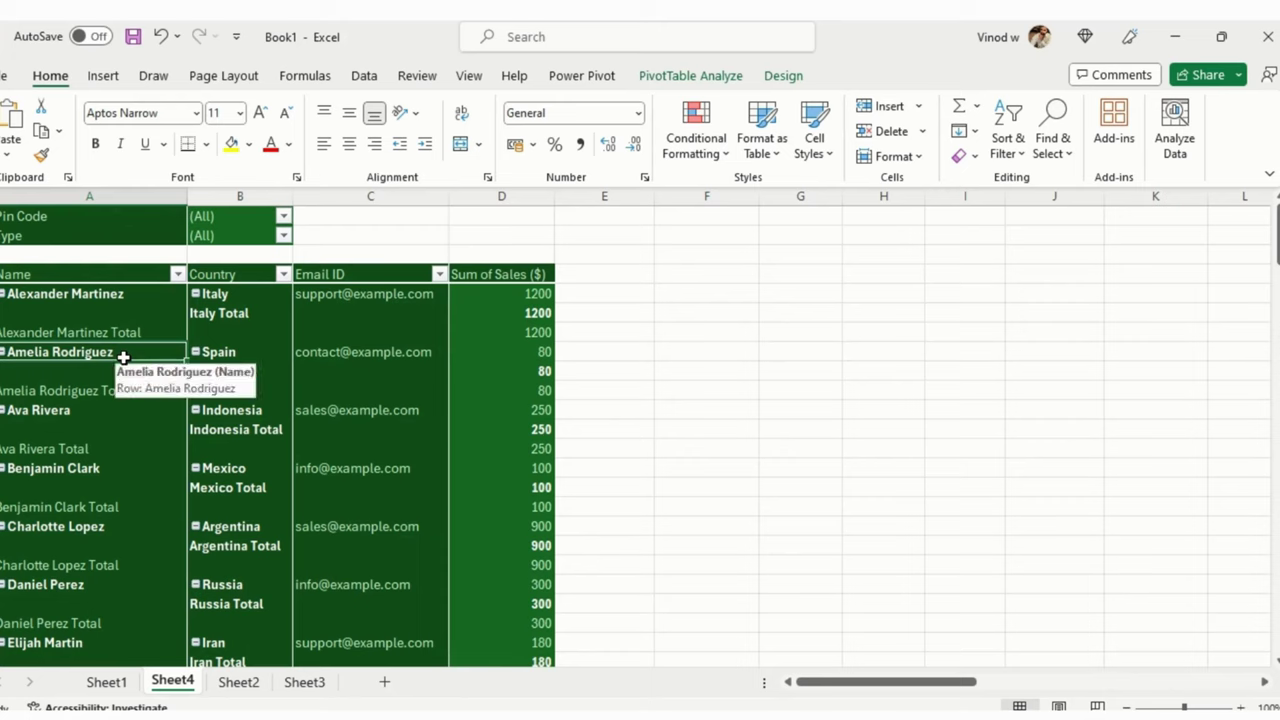
pyautogui.click(698, 80)
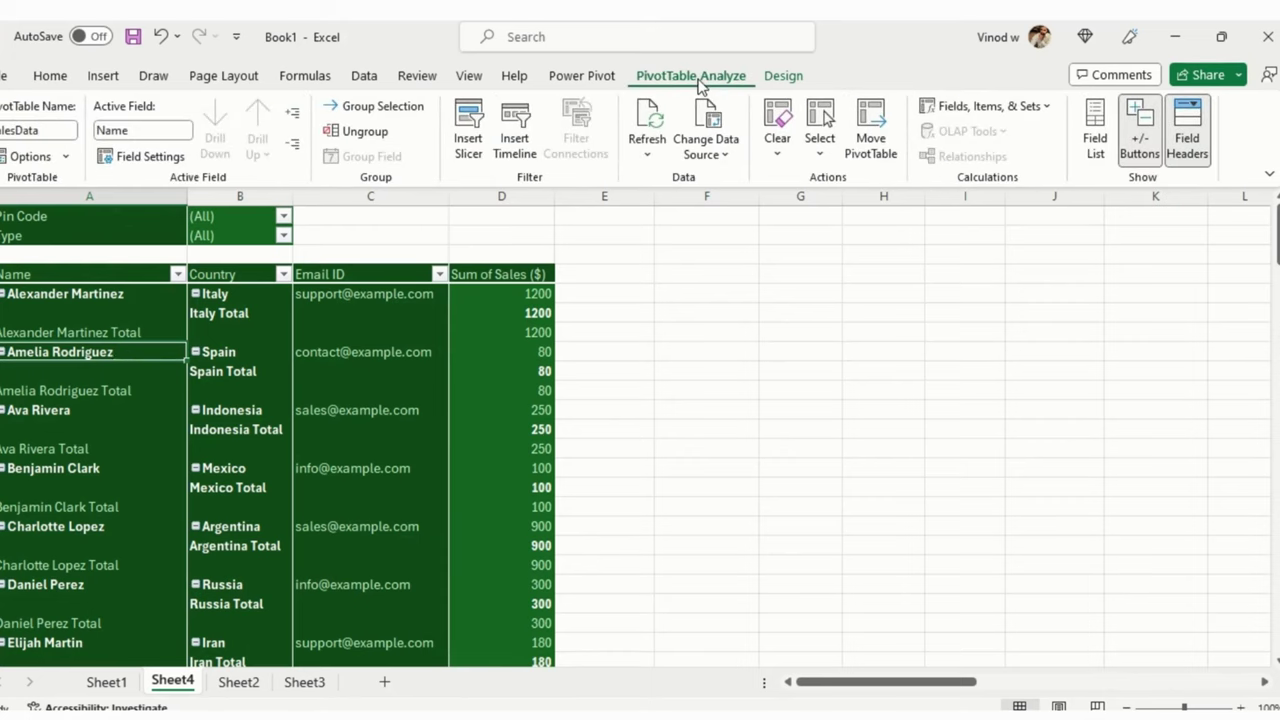
pyautogui.click(1097, 143)
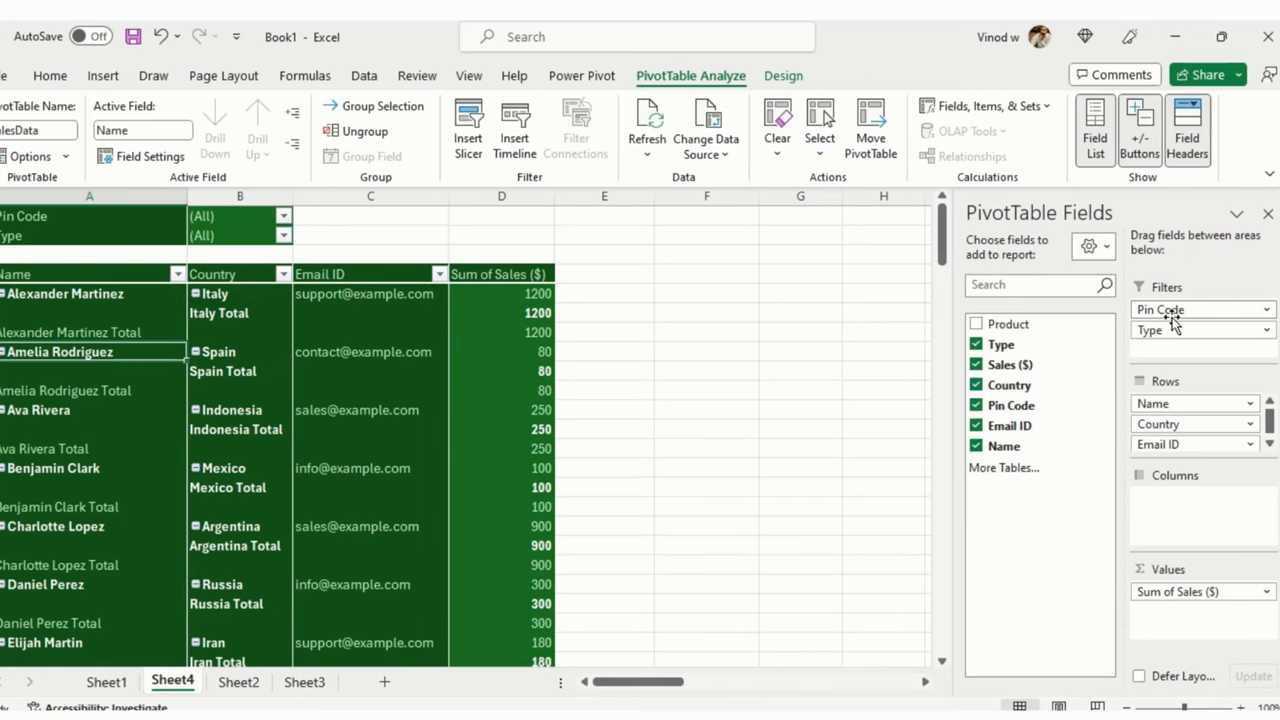
pyautogui.click(473, 345)
pyautogui.click(790, 78)
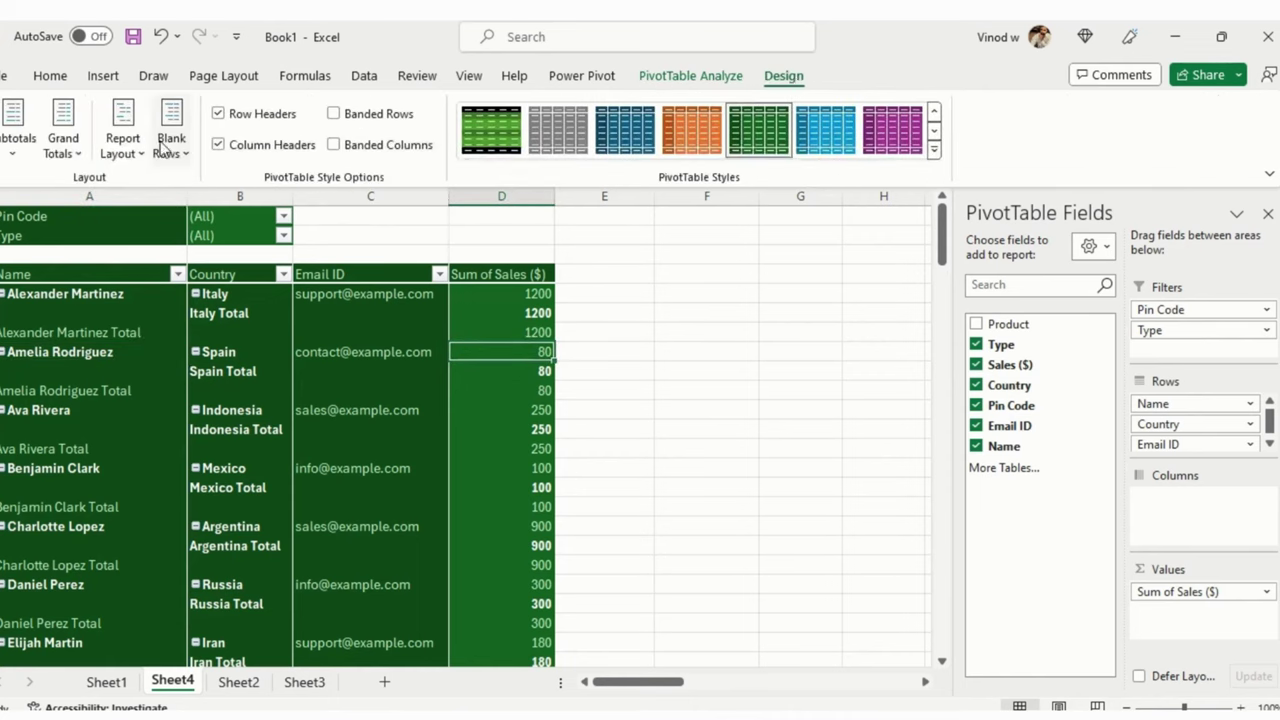
# Toggle the Column Headers style option, leaving it turned on
pyautogui.click(219, 145)
pyautogui.click(218, 145)
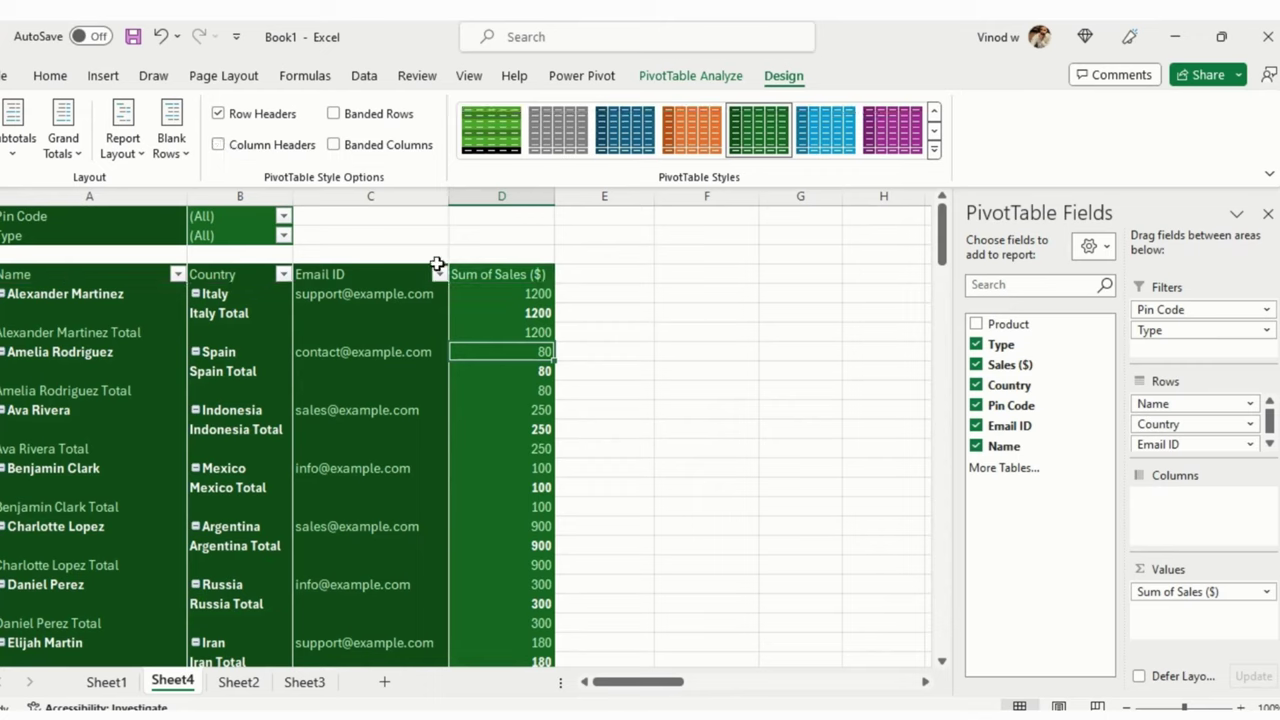
pyautogui.click(230, 146)
pyautogui.click(230, 146)
pyautogui.click(231, 147)
pyautogui.click(231, 147)
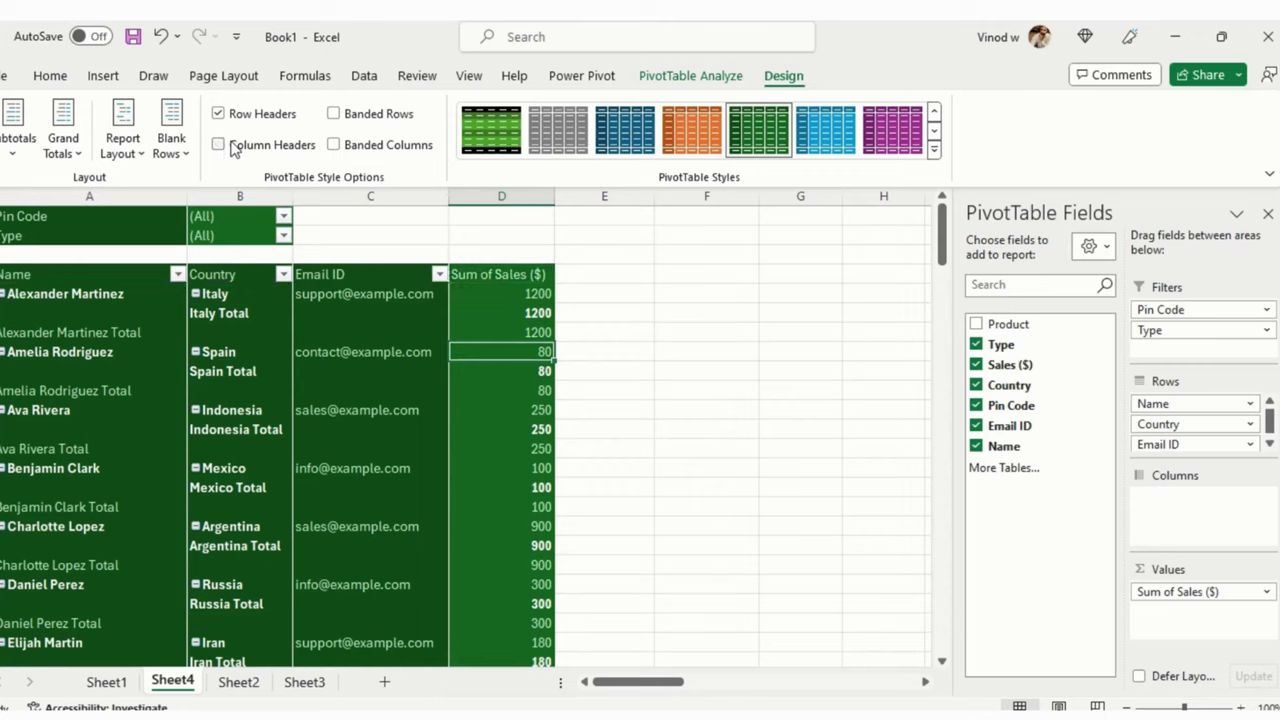
pyautogui.click(231, 147)
# Apply the dark blue PivotTable style with Banded Rows and Banded Columns turned off
pyautogui.click(334, 114)
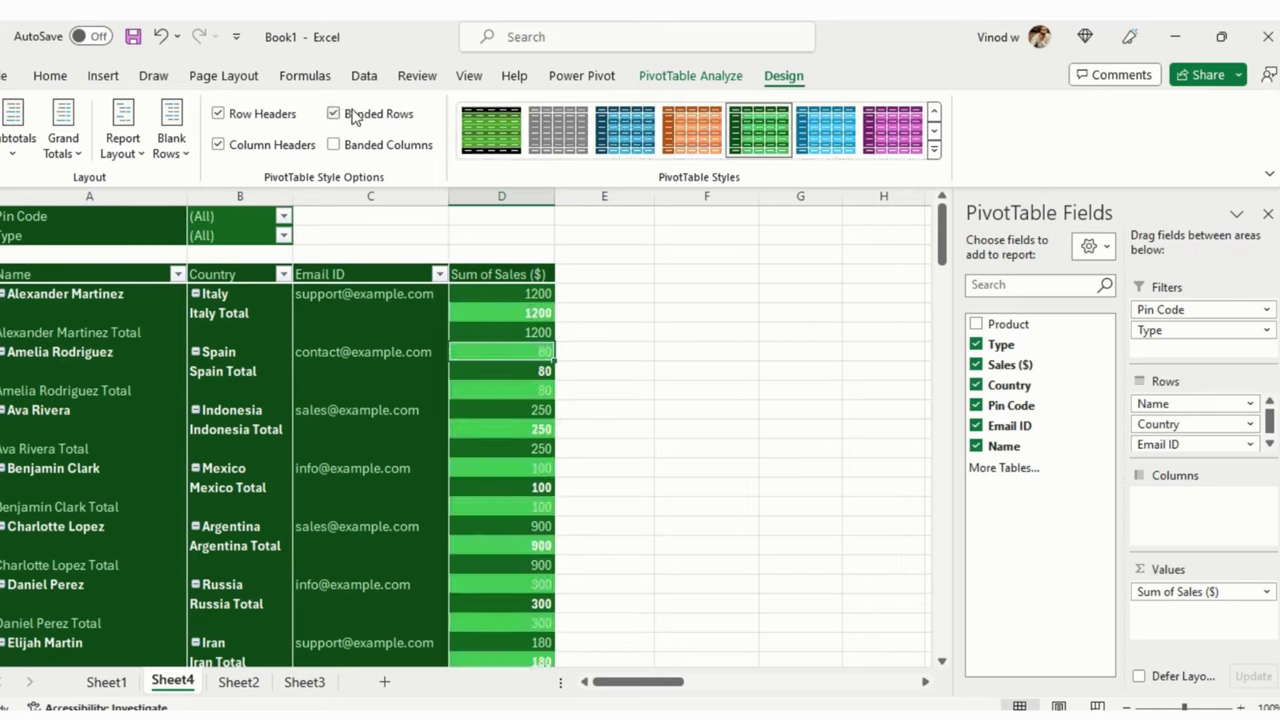
pyautogui.click(352, 115)
pyautogui.click(367, 150)
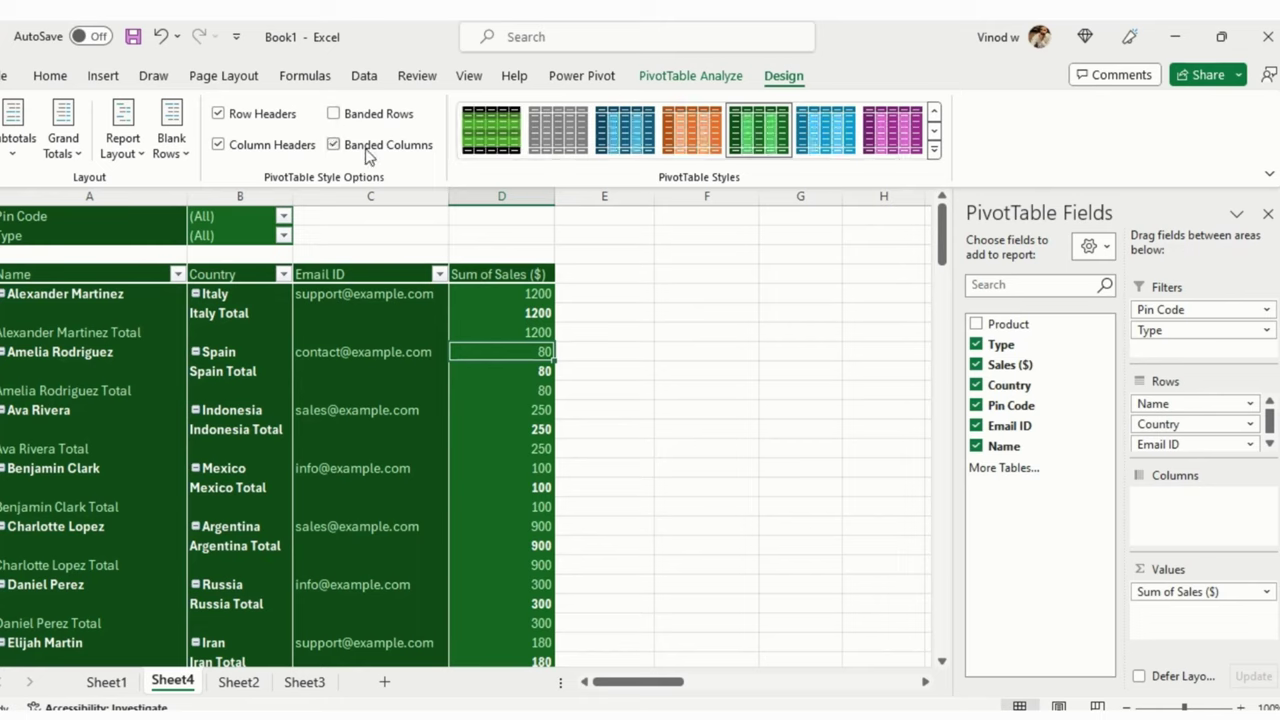
pyautogui.click(367, 150)
pyautogui.click(612, 140)
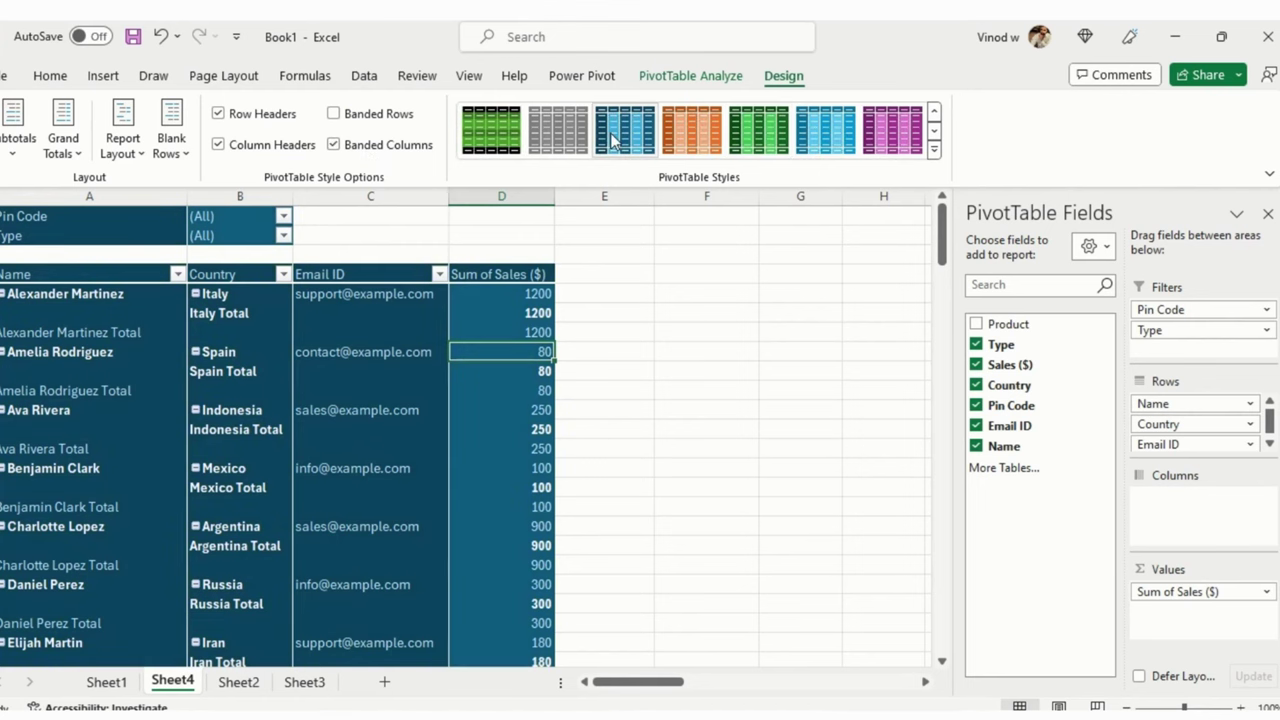
pyautogui.click(378, 150)
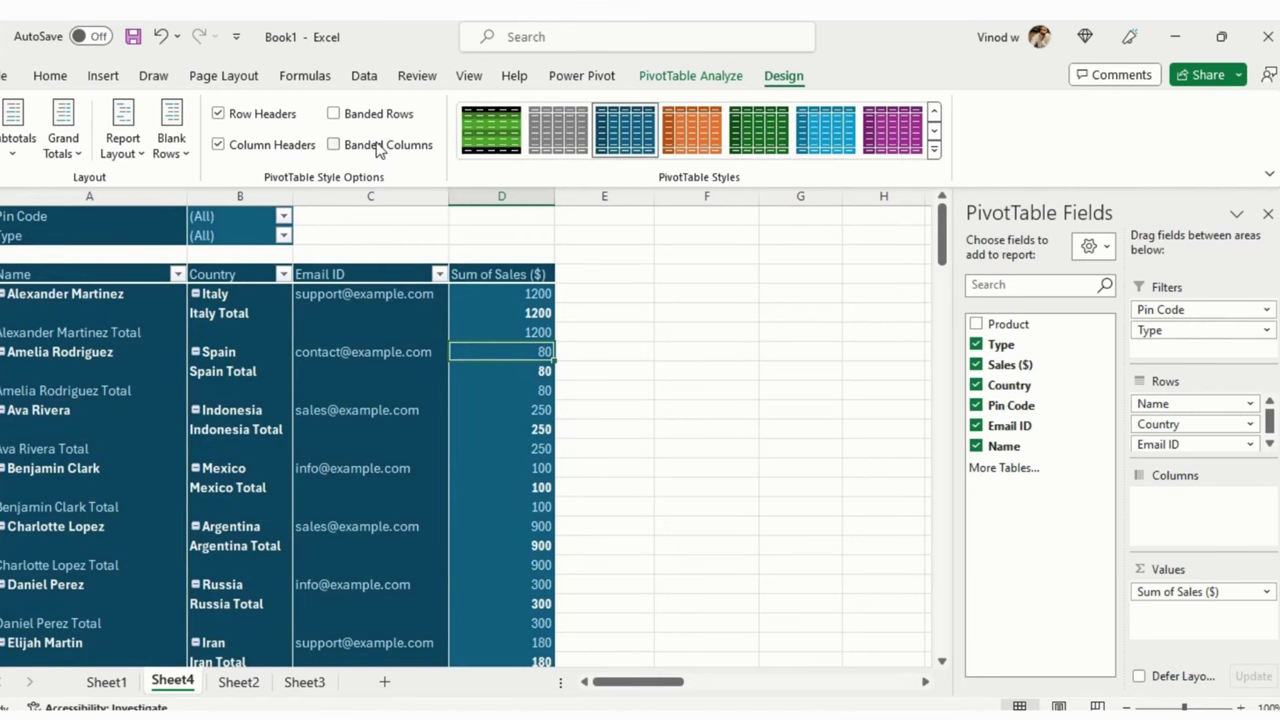
pyautogui.click(360, 150)
# Keep Row Headers turned on so name and country labels appear bold
pyautogui.click(262, 116)
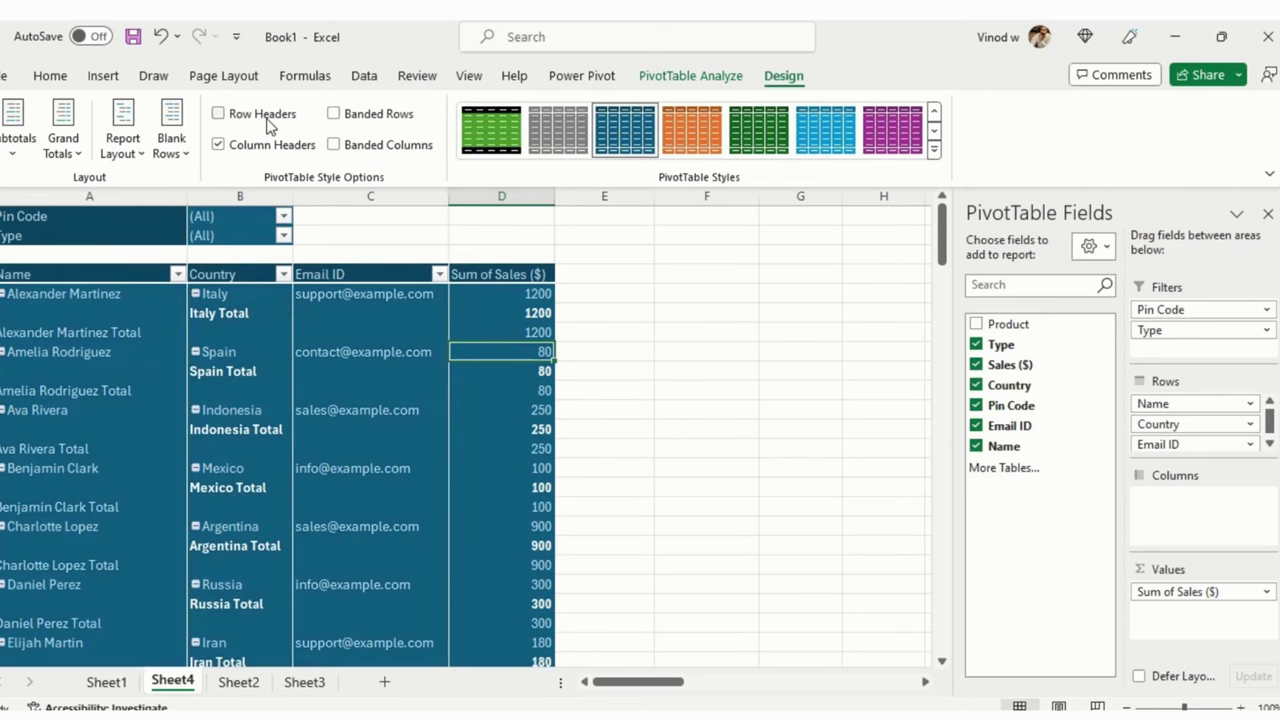
pyautogui.click(264, 118)
pyautogui.click(264, 118)
pyautogui.click(264, 118)
pyautogui.scroll(-2, 186, 372)
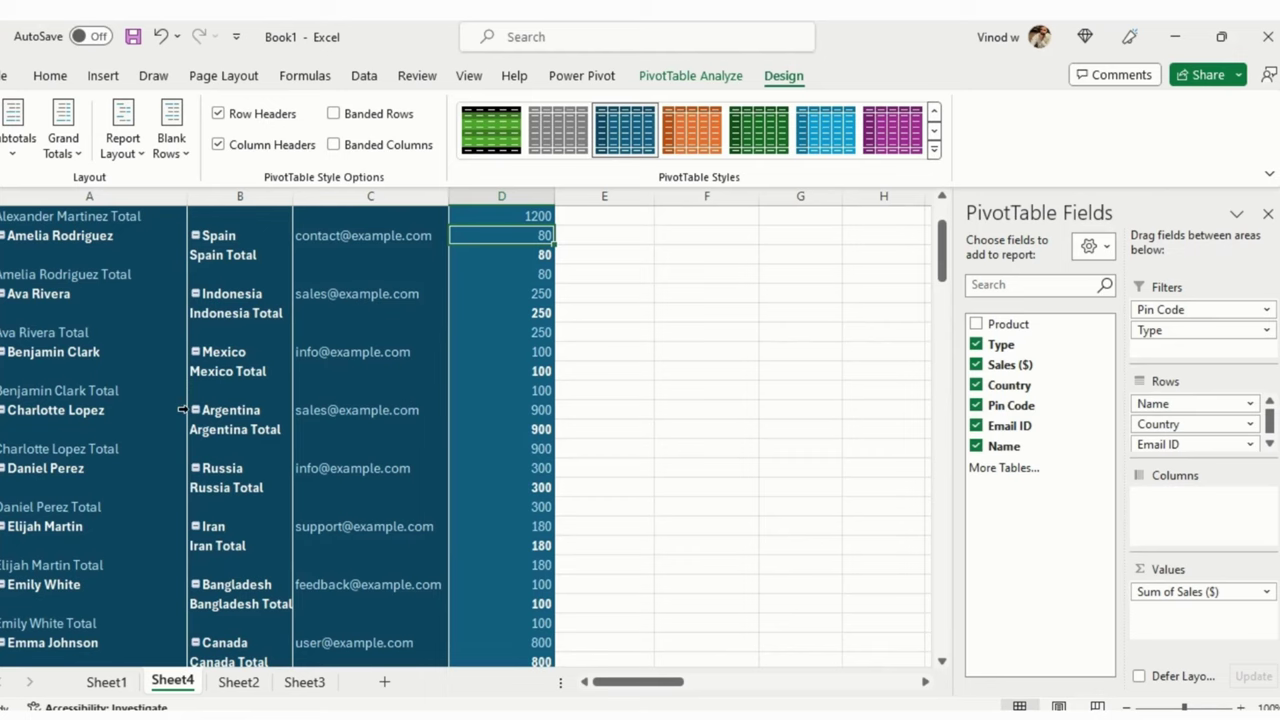
pyautogui.click(264, 118)
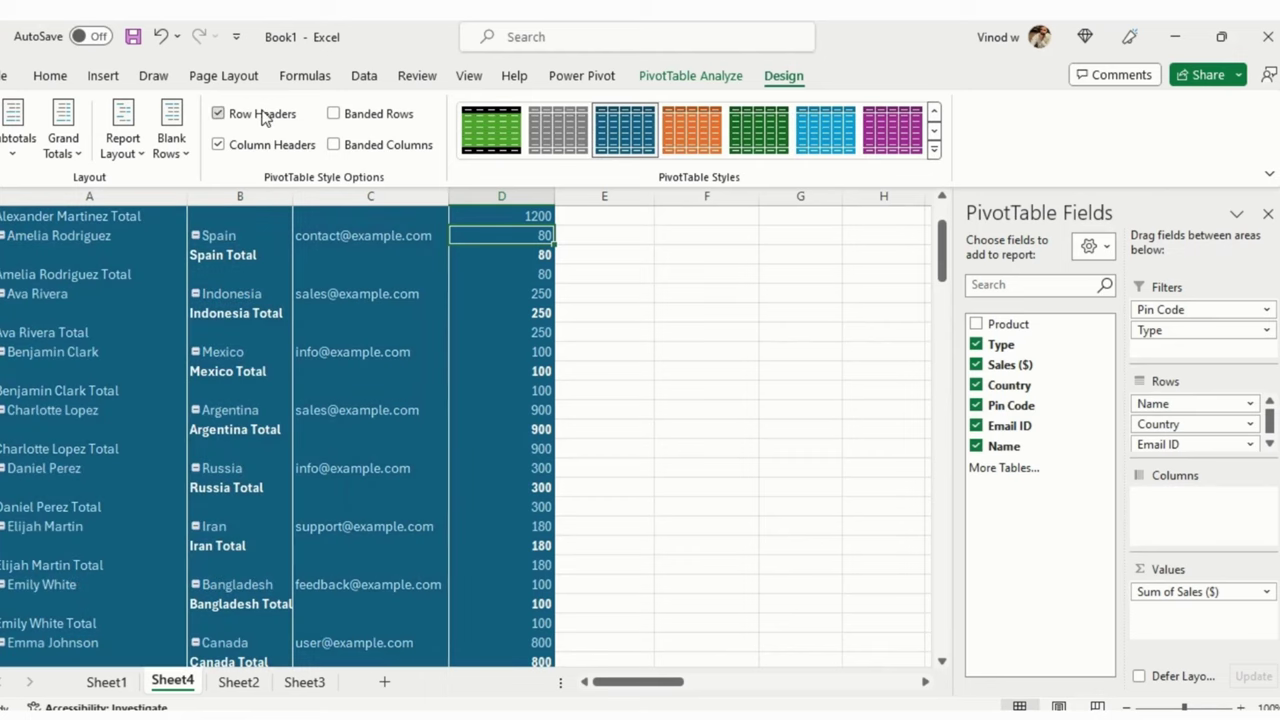
pyautogui.click(264, 118)
pyautogui.click(264, 118)
pyautogui.click(264, 118)
pyautogui.click(264, 118)
pyautogui.click(264, 118)
pyautogui.click(690, 78)
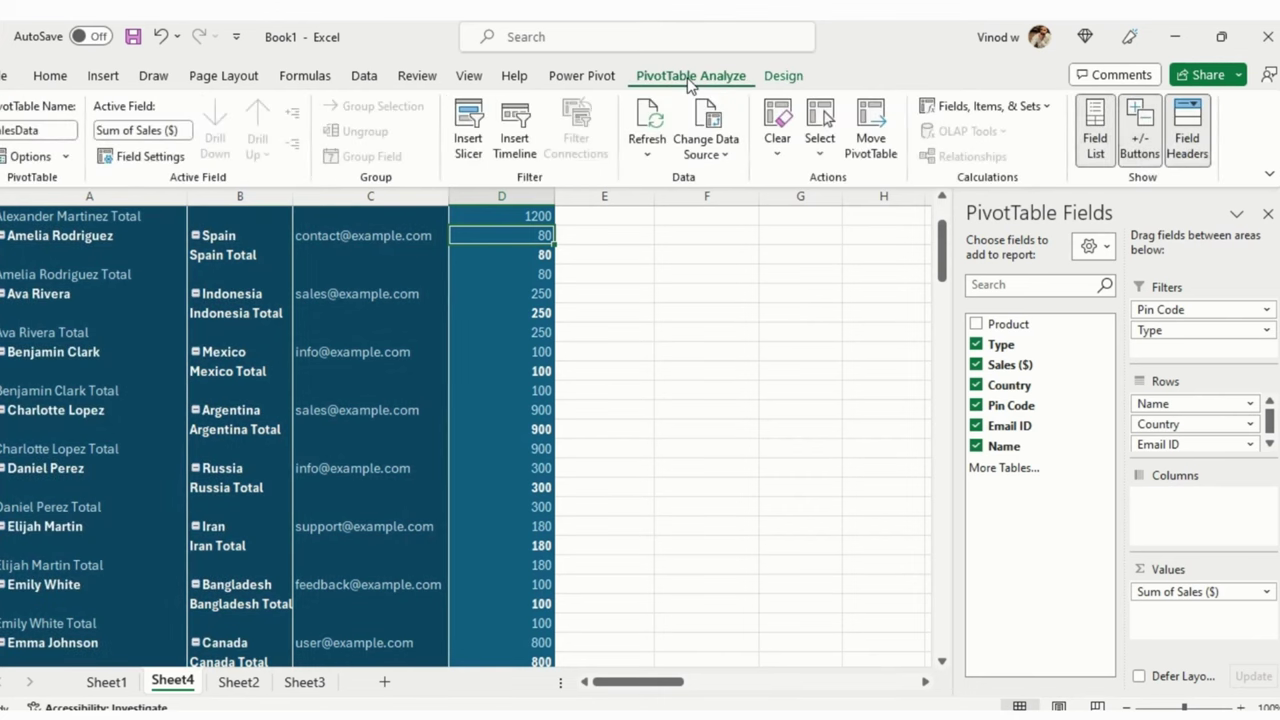
# Remove Email ID and Country from the rows, then bring up the Insert tab's chart commands
pyautogui.scroll(2, 284, 378)
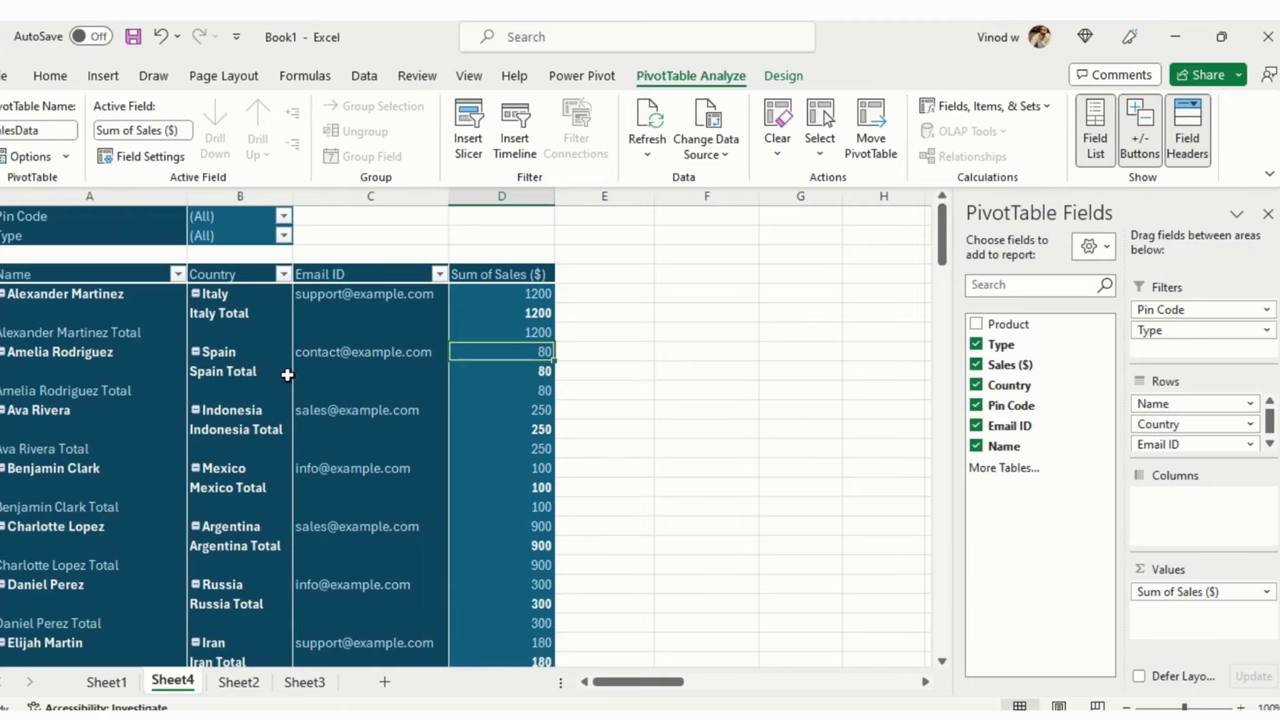
pyautogui.click(329, 315)
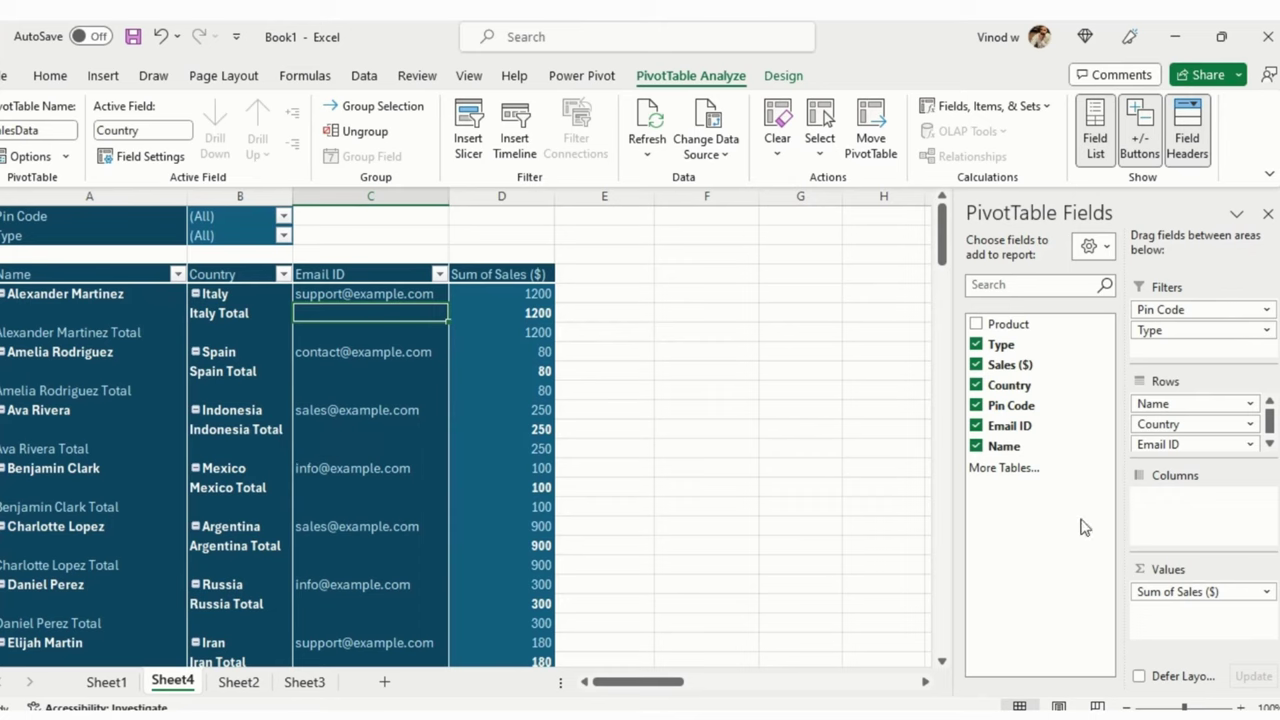
pyautogui.moveTo(1183, 448); pyautogui.dragTo(1069, 443)
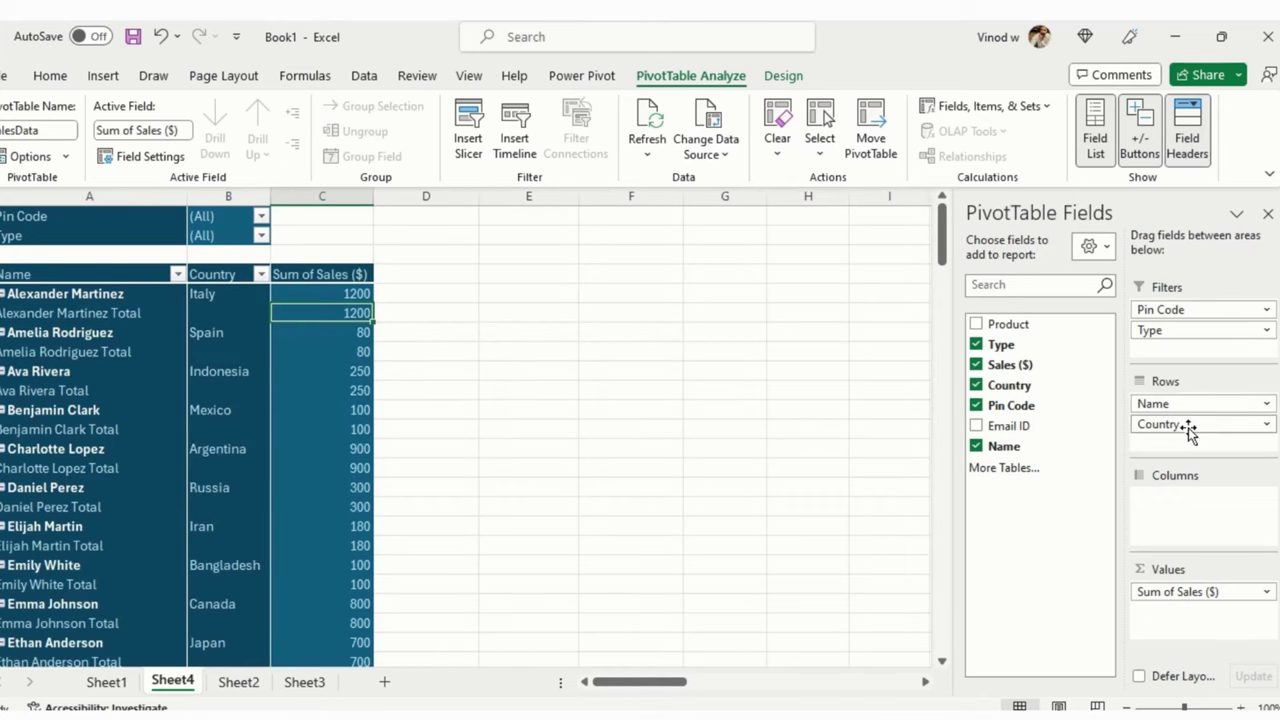
pyautogui.moveTo(1183, 430); pyautogui.dragTo(1050, 422)
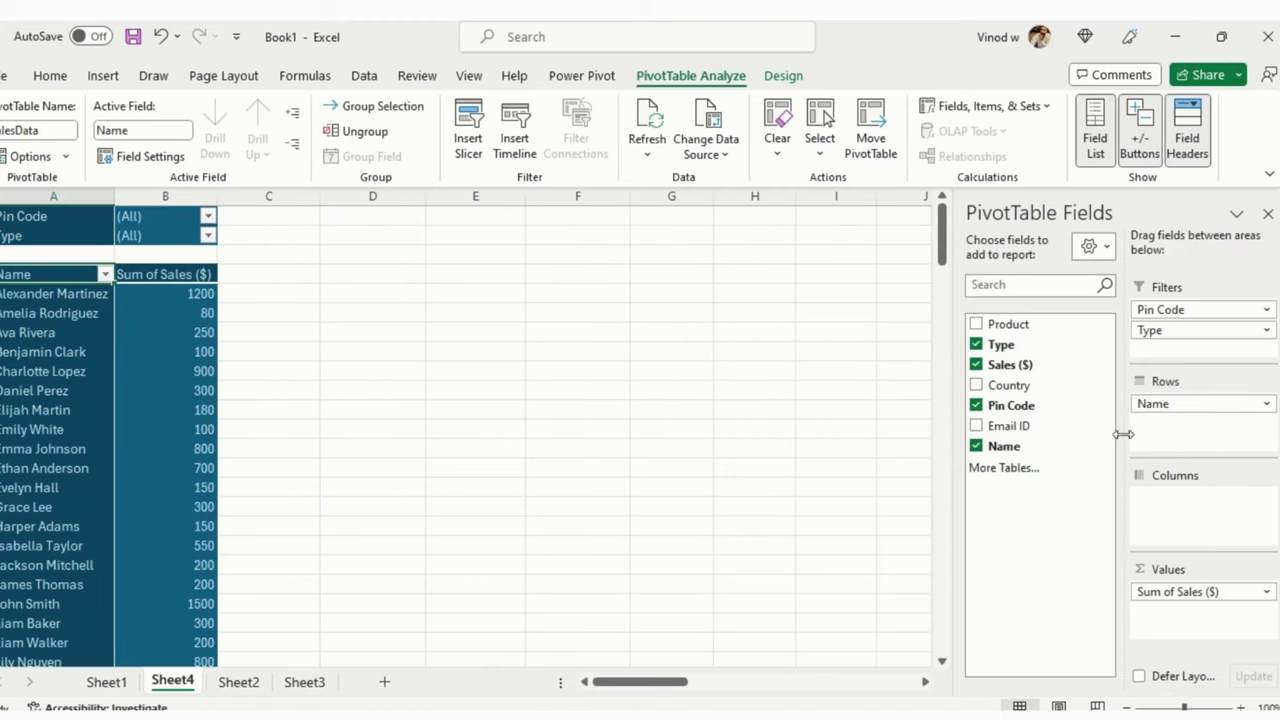
pyautogui.click(150, 336)
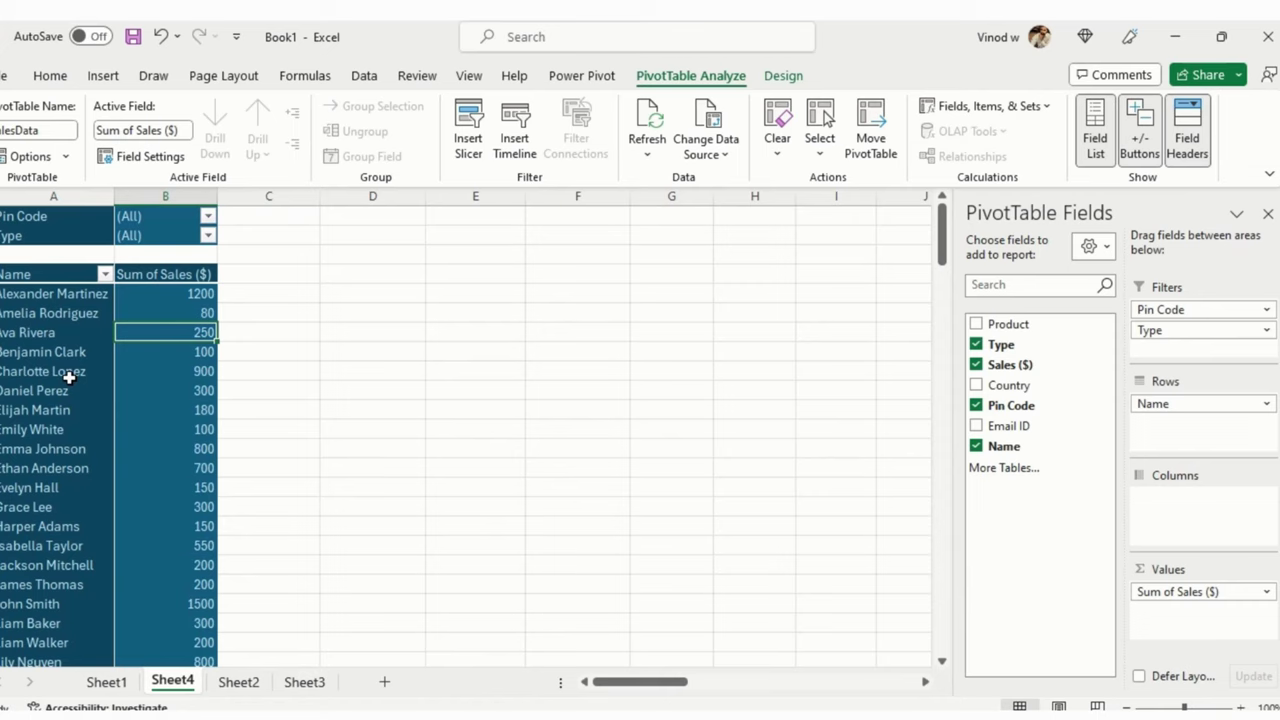
pyautogui.click(103, 77)
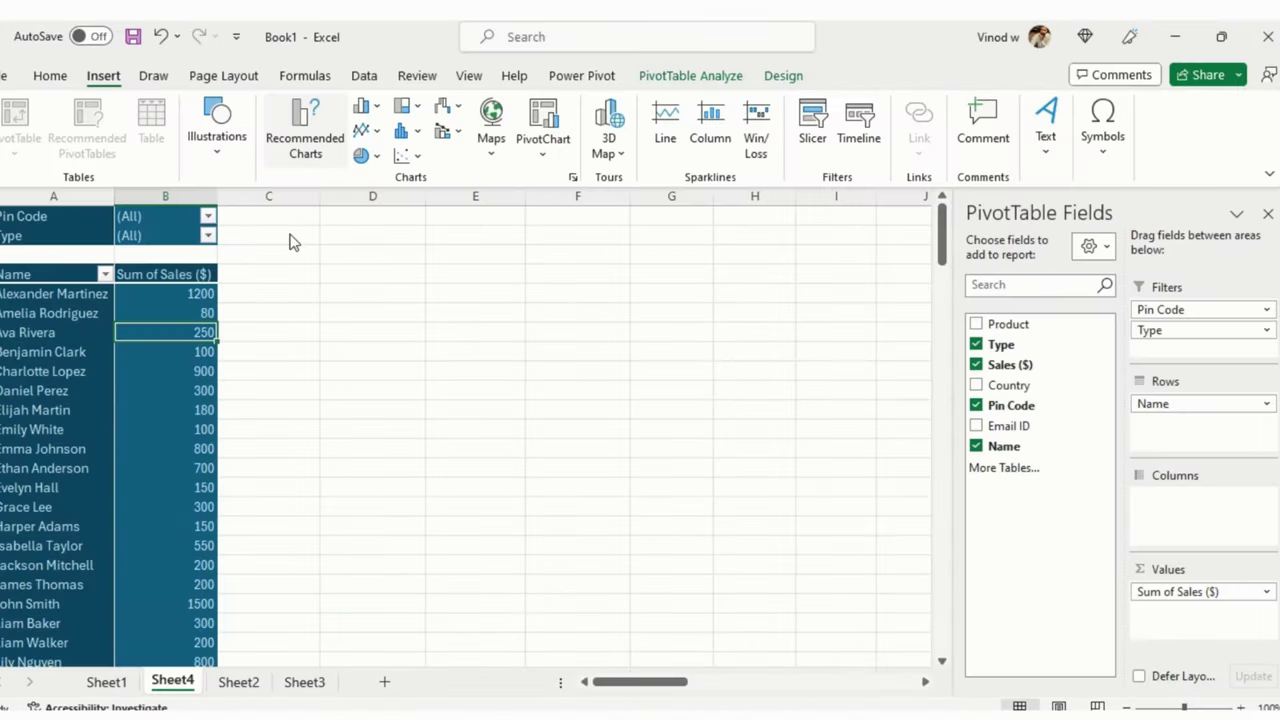
# Insert a Line with Markers PivotChart plotting Sum of Sales ($) for each Name
pyautogui.hotkey('alt', 'n')
pyautogui.press('r')
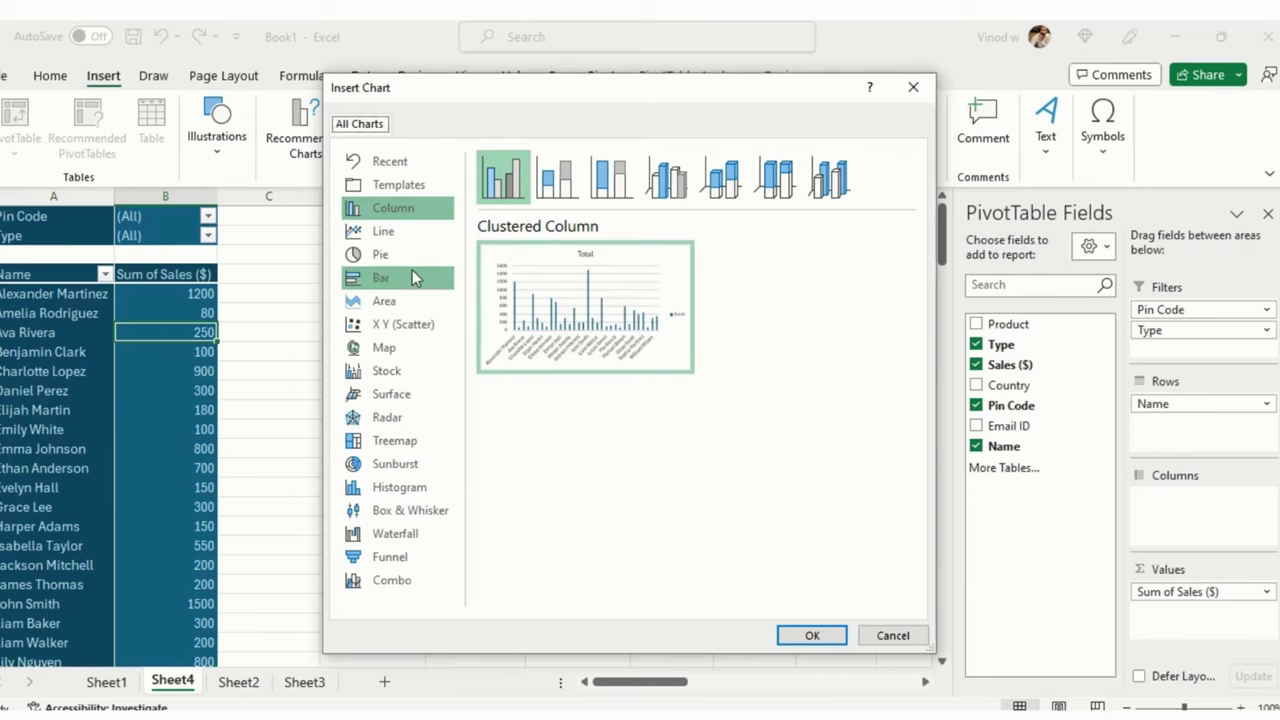
pyautogui.click(382, 234)
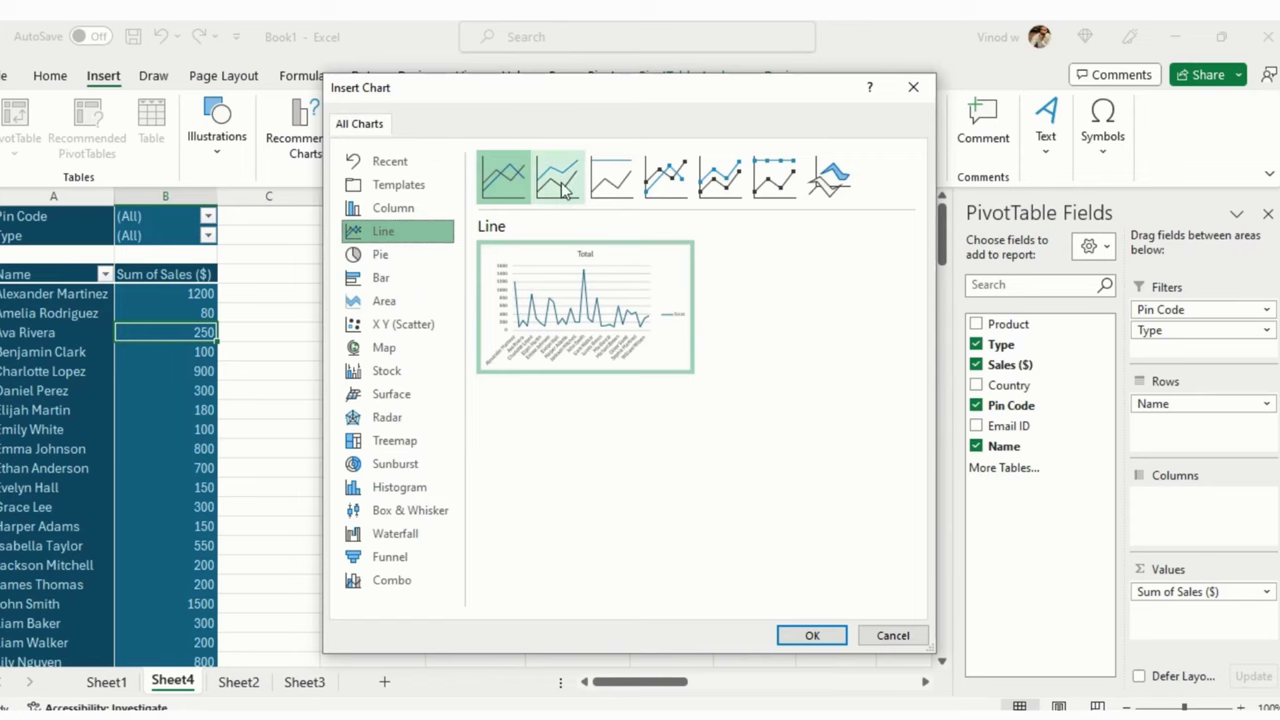
pyautogui.click(660, 178)
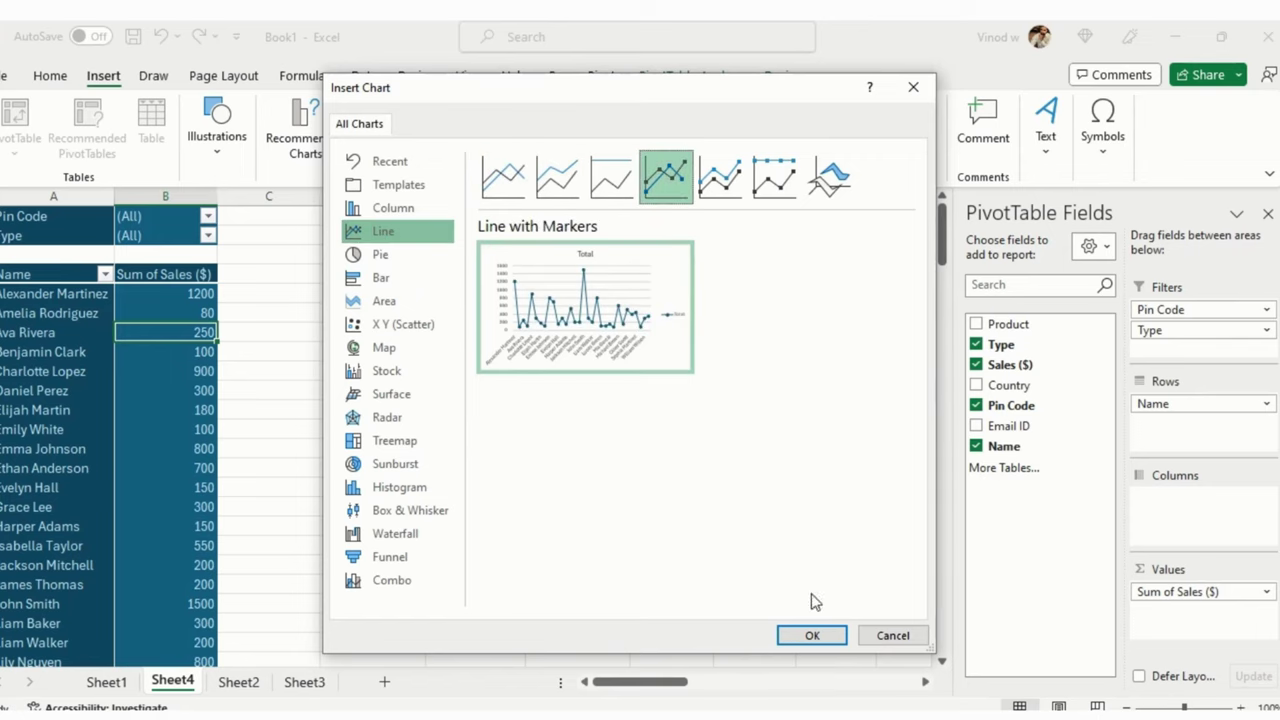
pyautogui.click(811, 637)
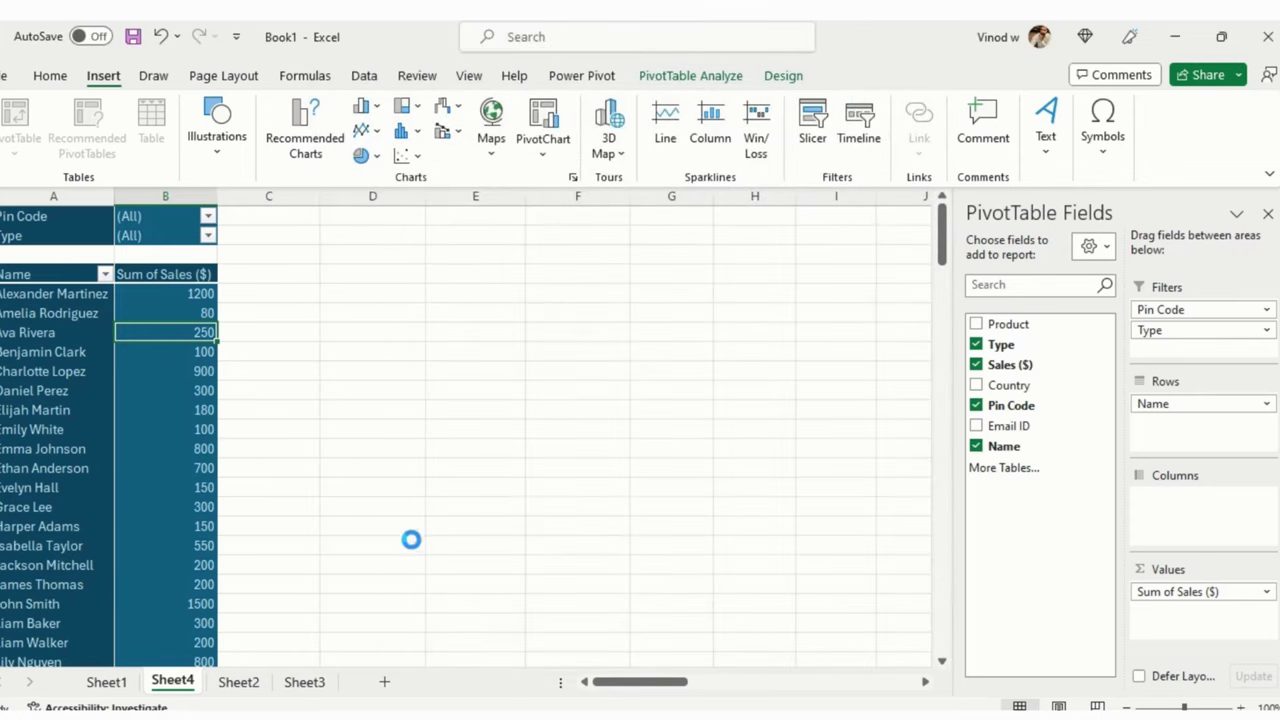
# Close the PivotChart Fields pane, then move the chart right and enlarge it so every name fits
pyautogui.click(1268, 216)
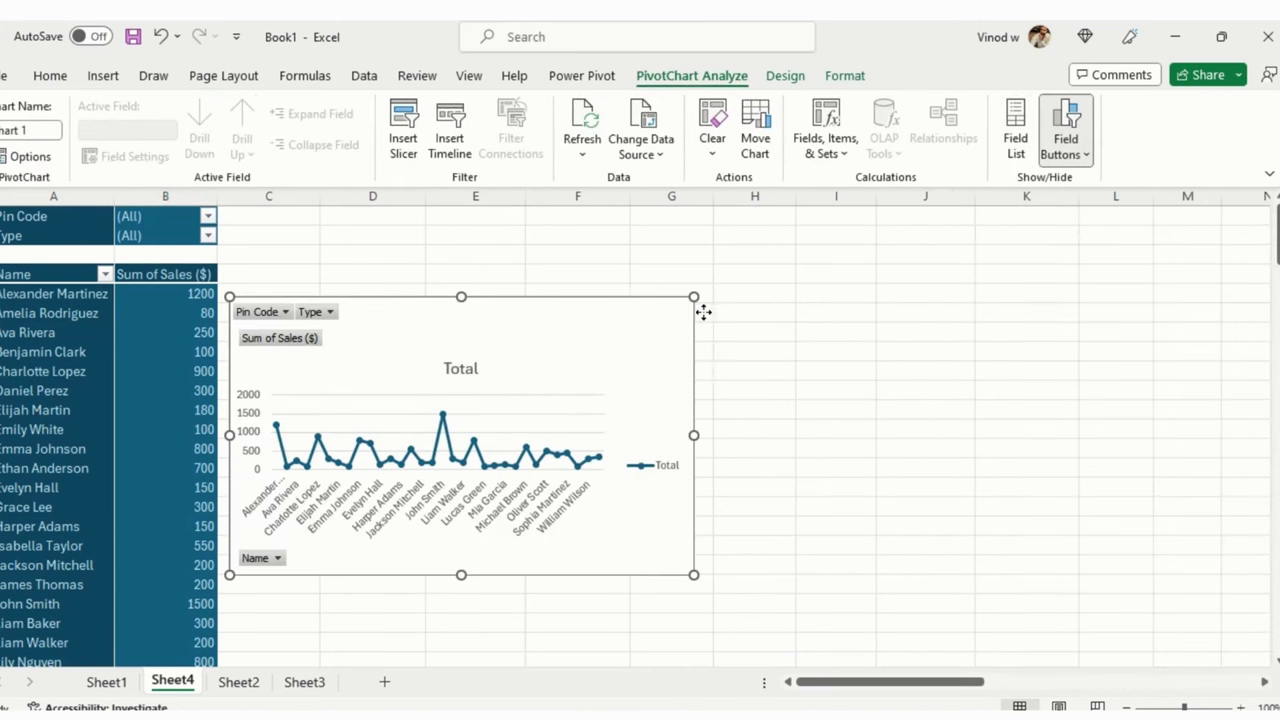
pyautogui.moveTo(700, 311); pyautogui.dragTo(751, 292)
pyautogui.moveTo(816, 563); pyautogui.dragTo(1127, 574)
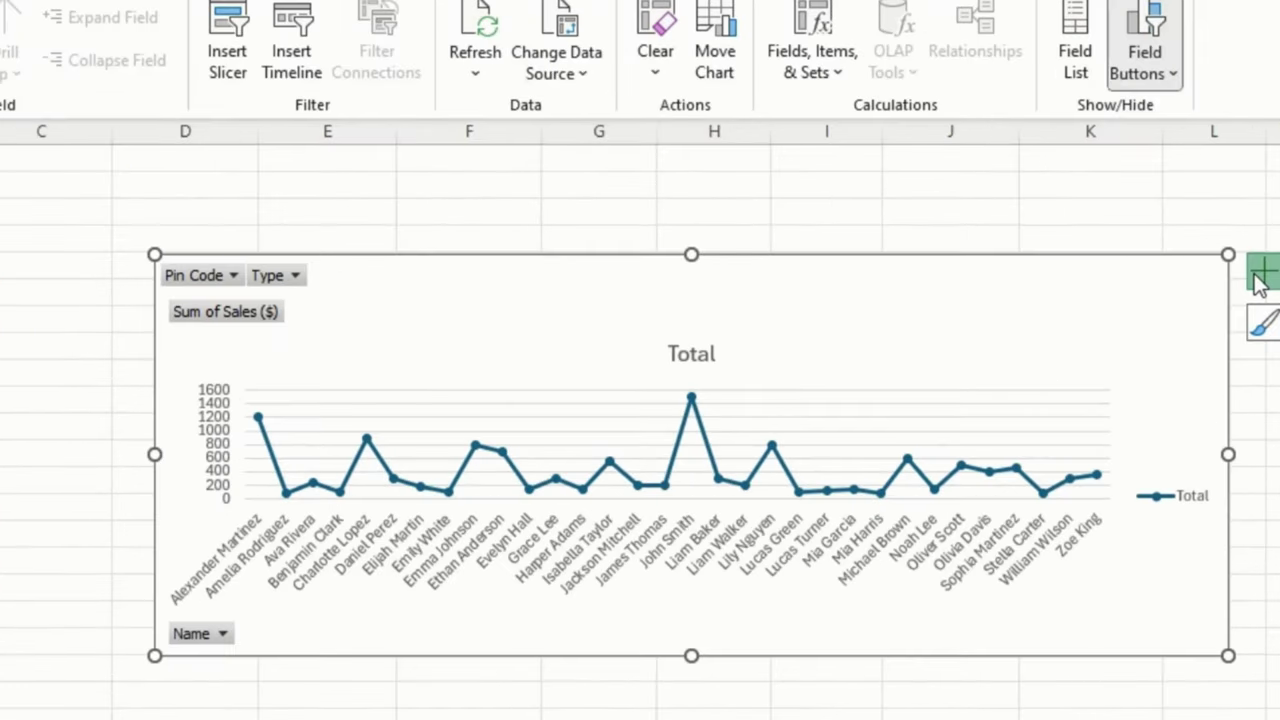
pyautogui.click(1149, 304)
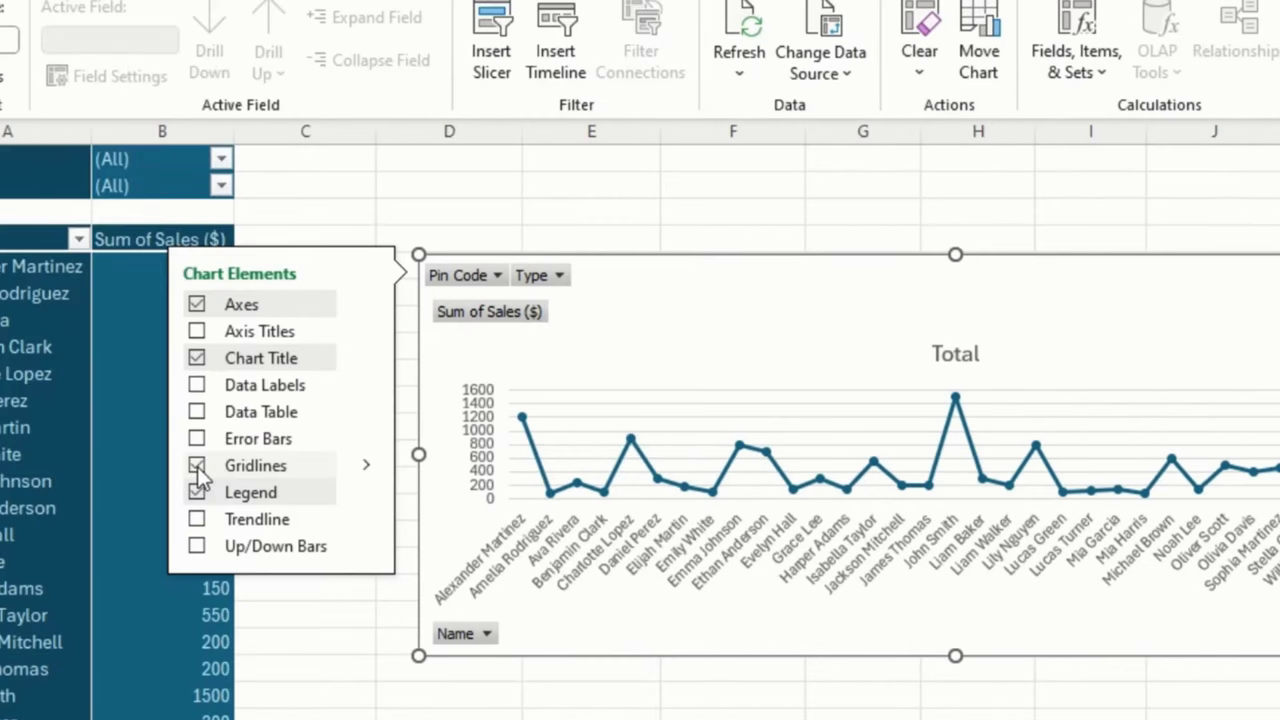
# Turn off the chart's gridlines, axes and Total title, and turn on data labels
pyautogui.click(197, 466)
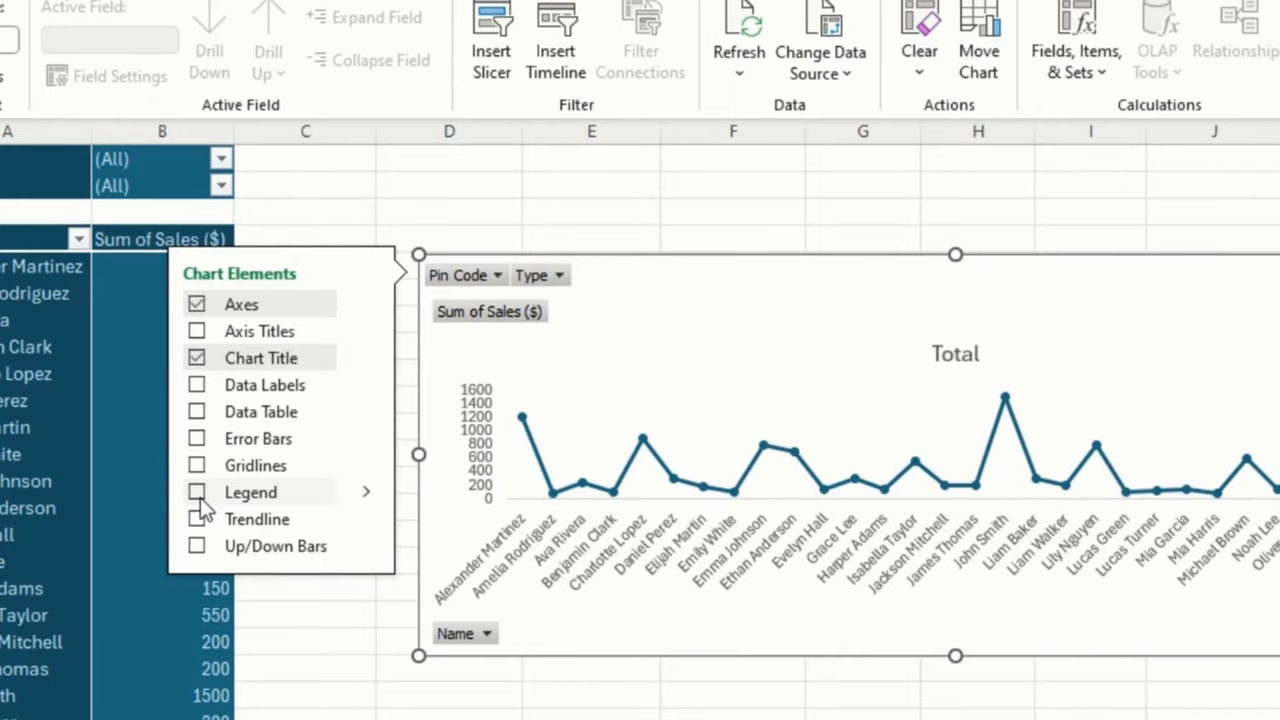
pyautogui.click(198, 308)
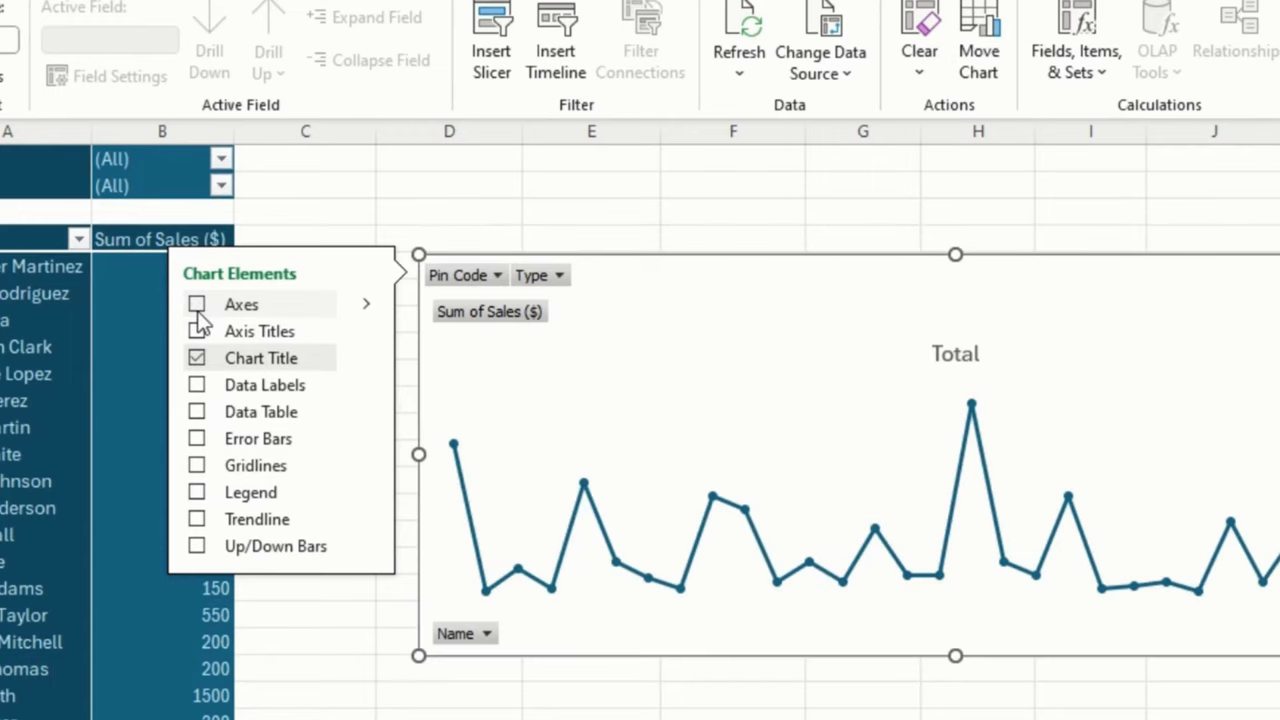
pyautogui.click(197, 360)
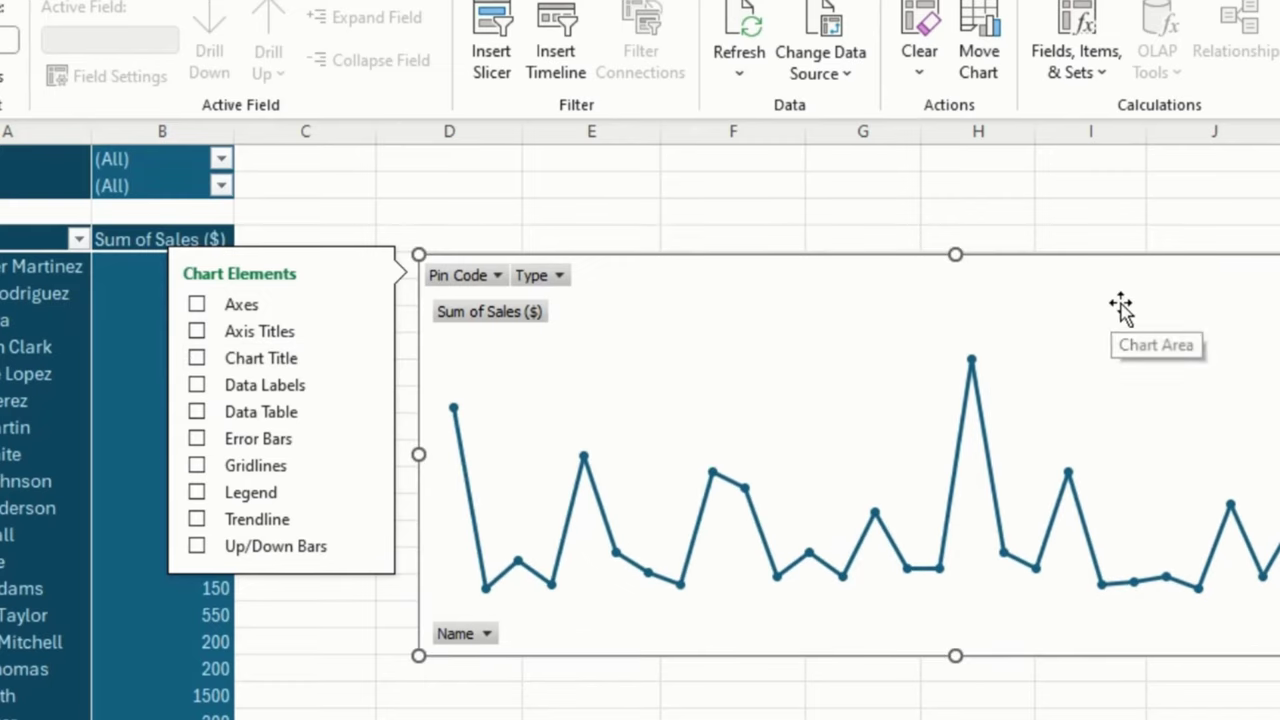
pyautogui.press('Escape')
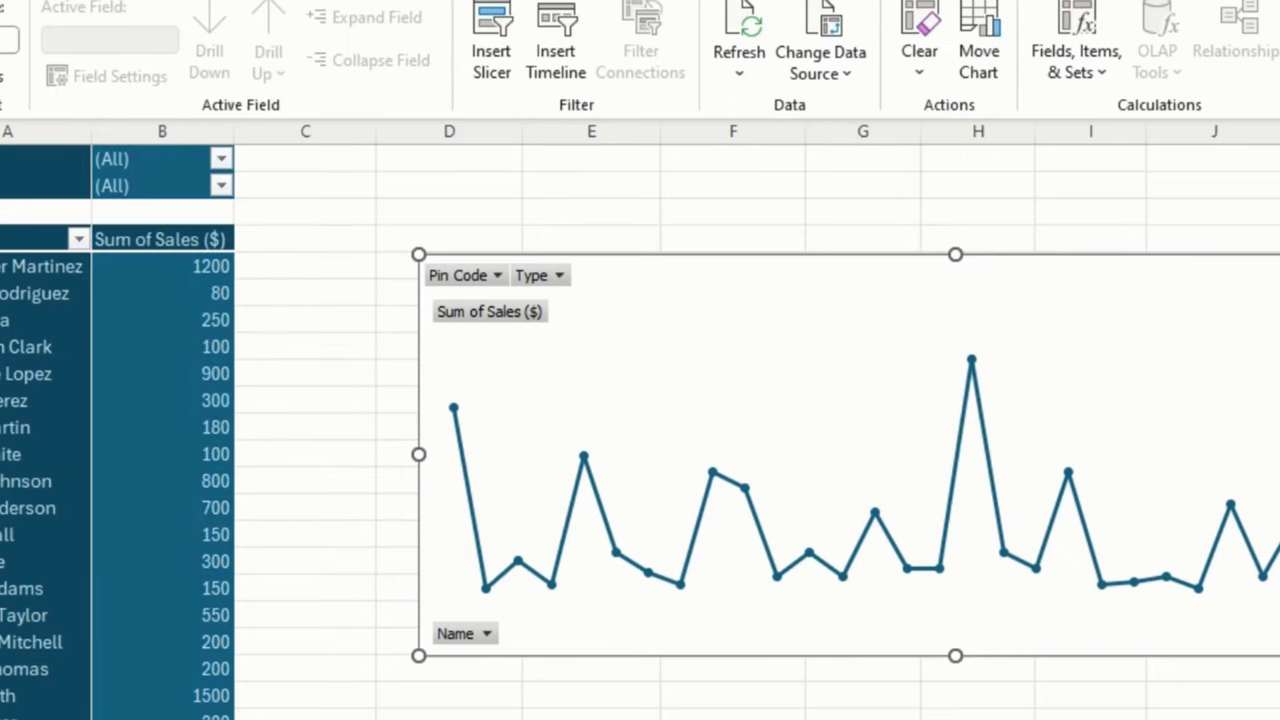
pyautogui.click(1272, 292)
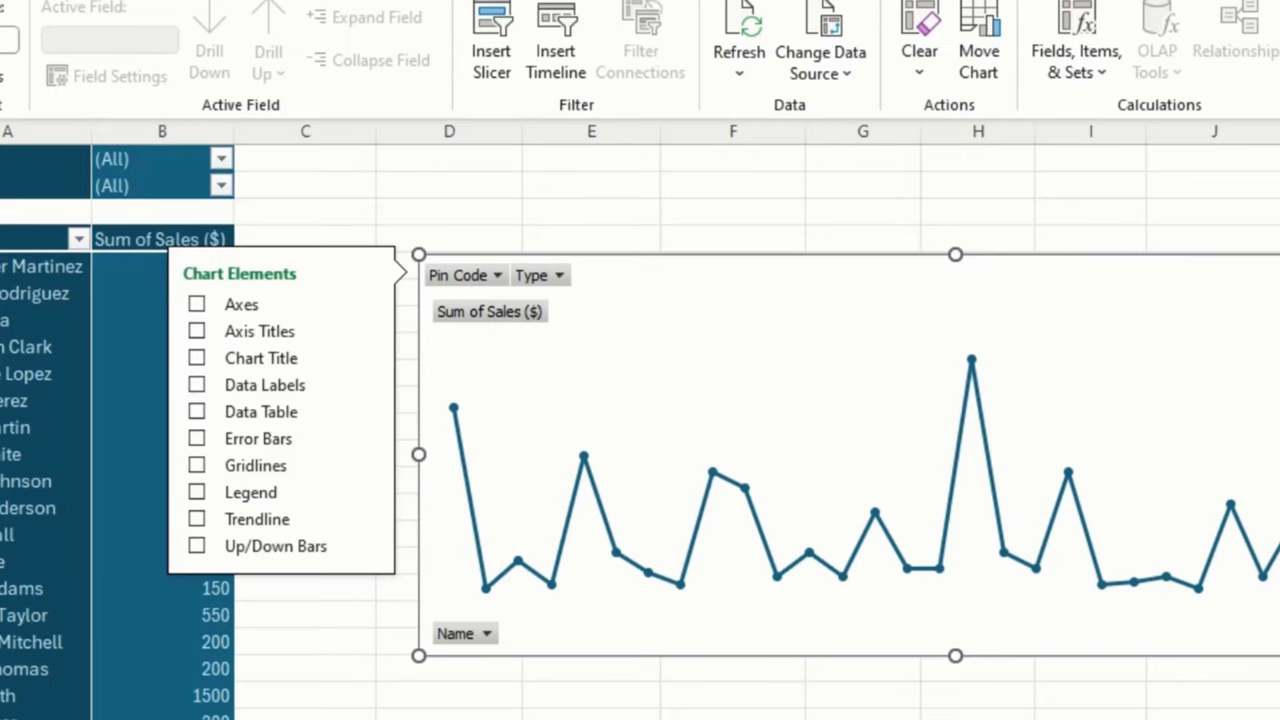
pyautogui.click(197, 386)
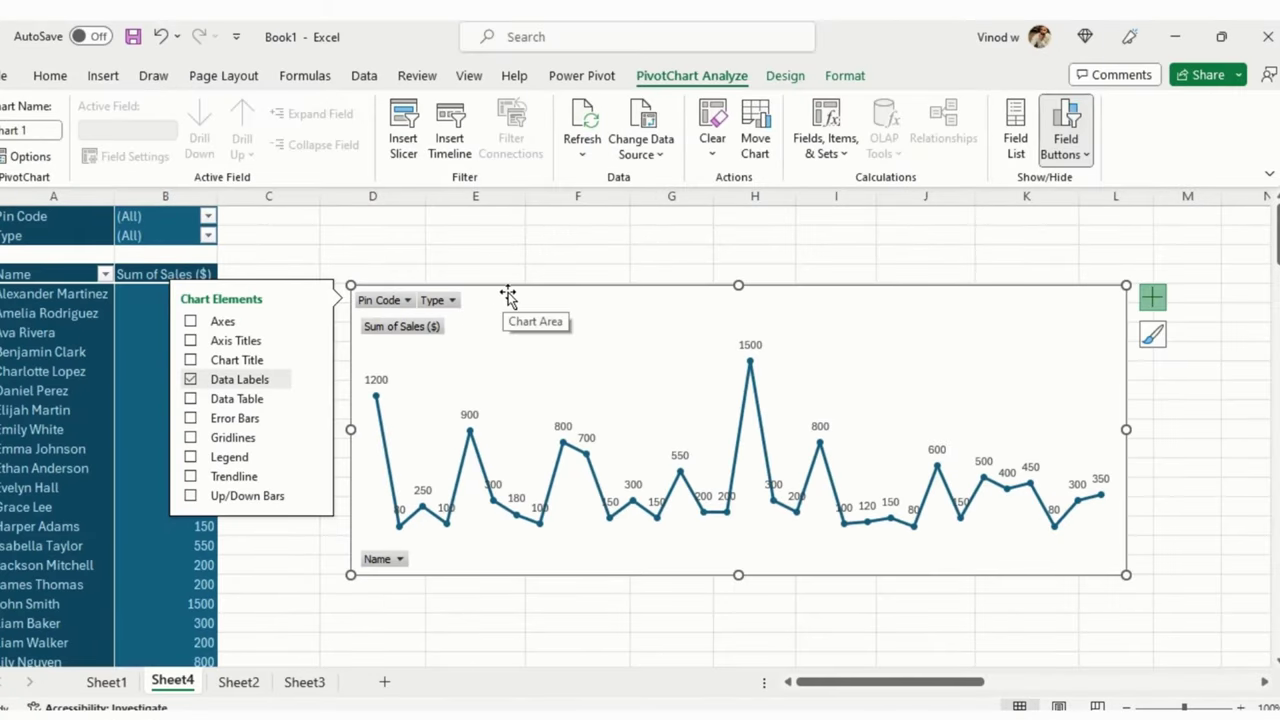
# Move the chart up and left beside the pivot table and clear its chart name
pyautogui.moveTo(508, 295); pyautogui.dragTo(443, 251)
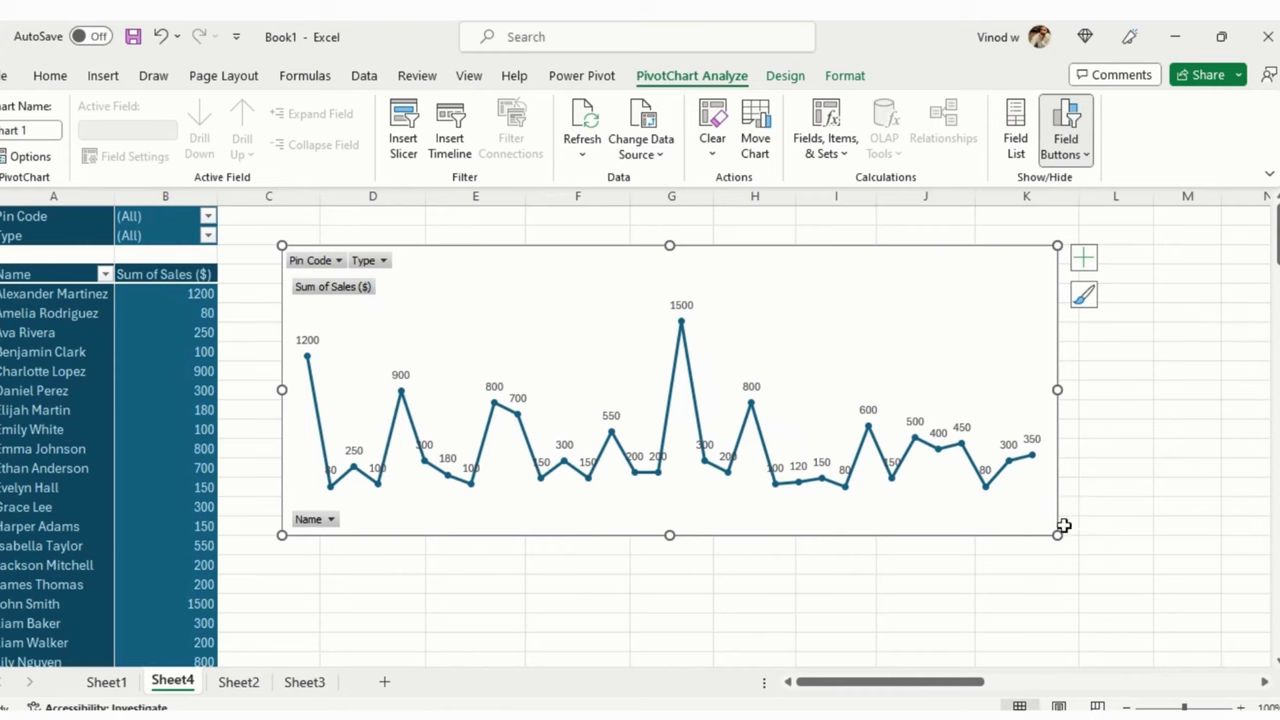
pyautogui.click(1011, 563)
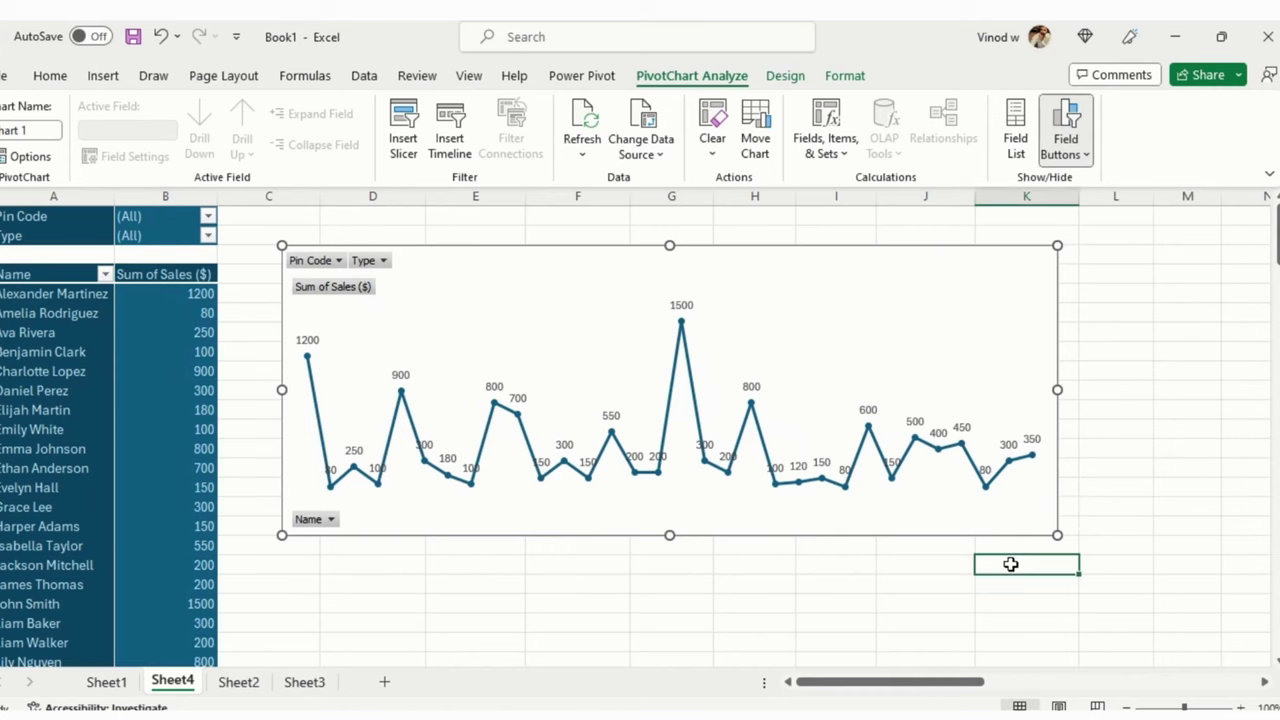
pyautogui.click(734, 528)
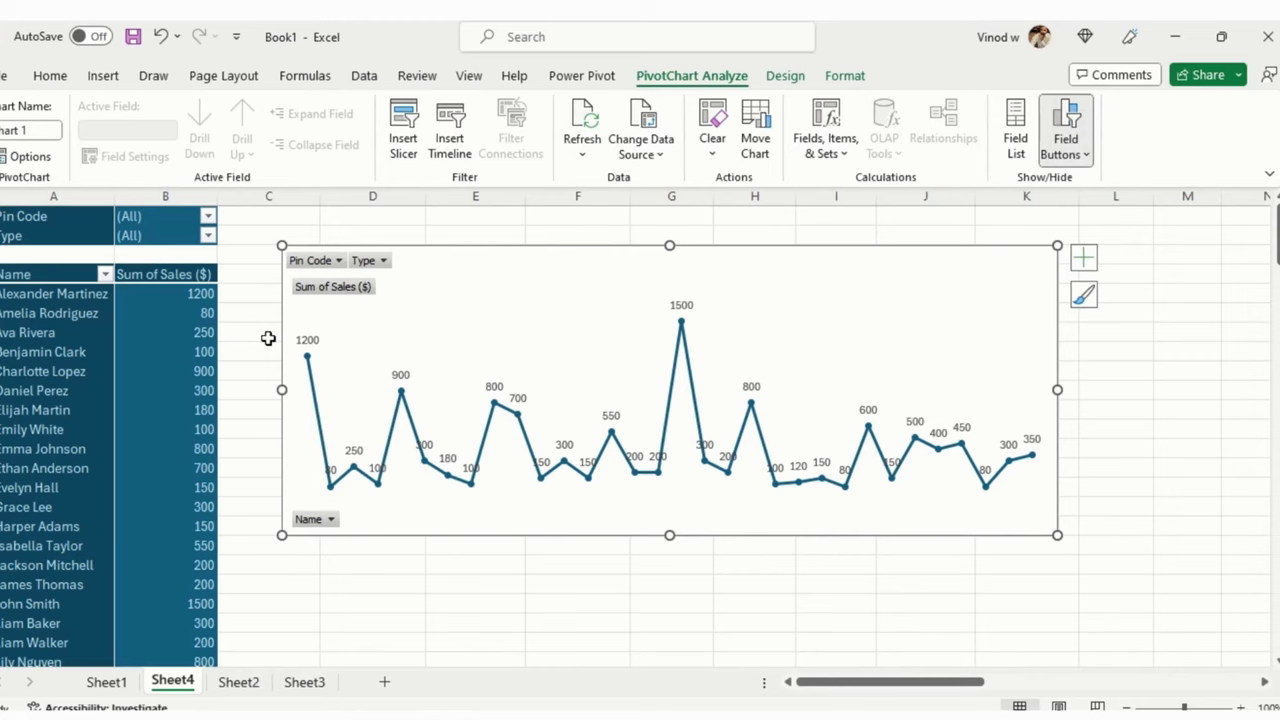
pyautogui.click(10, 129)
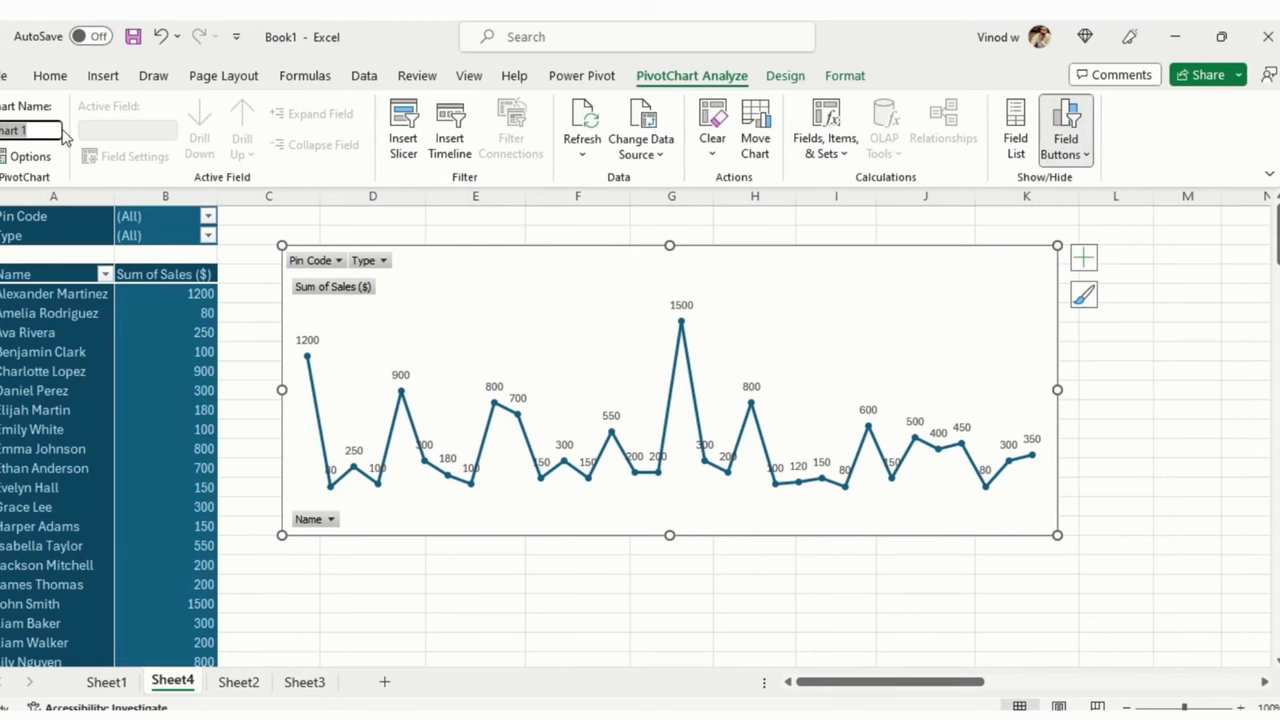
pyautogui.press('BackSpace')
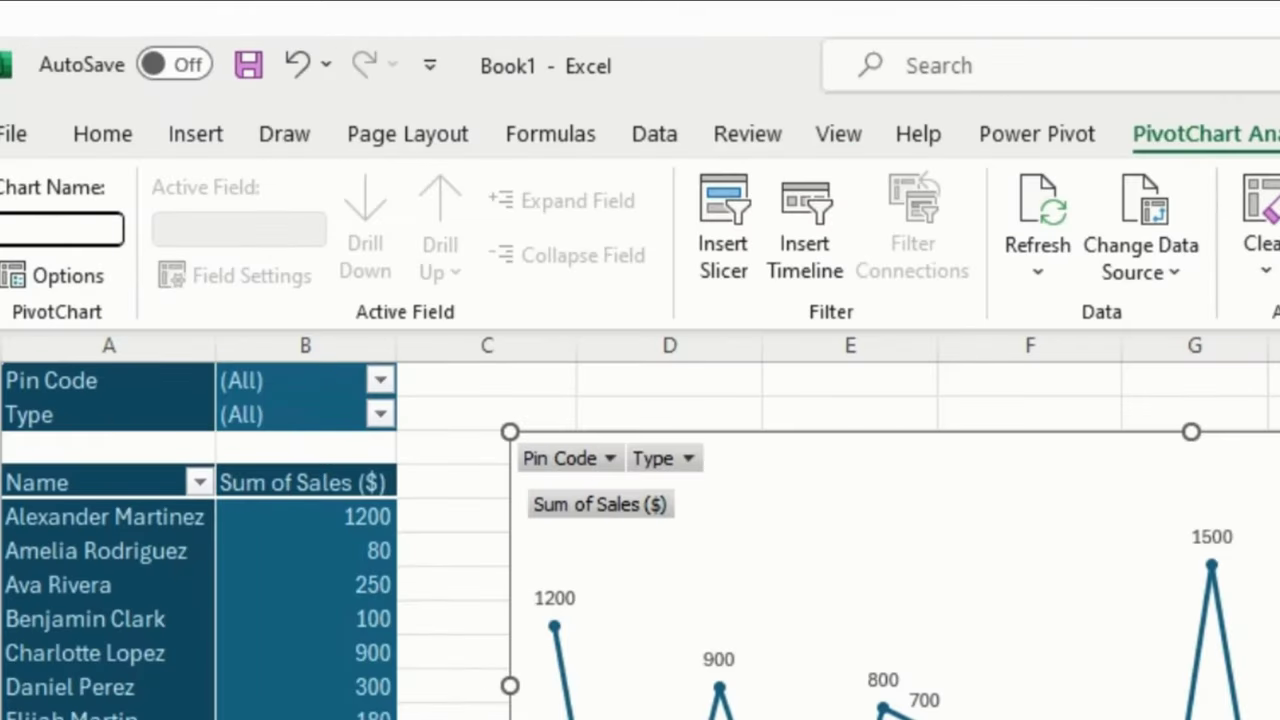
# Apply a white chart style with a blue line from the Design chart styles
pyautogui.click(1279, 133)
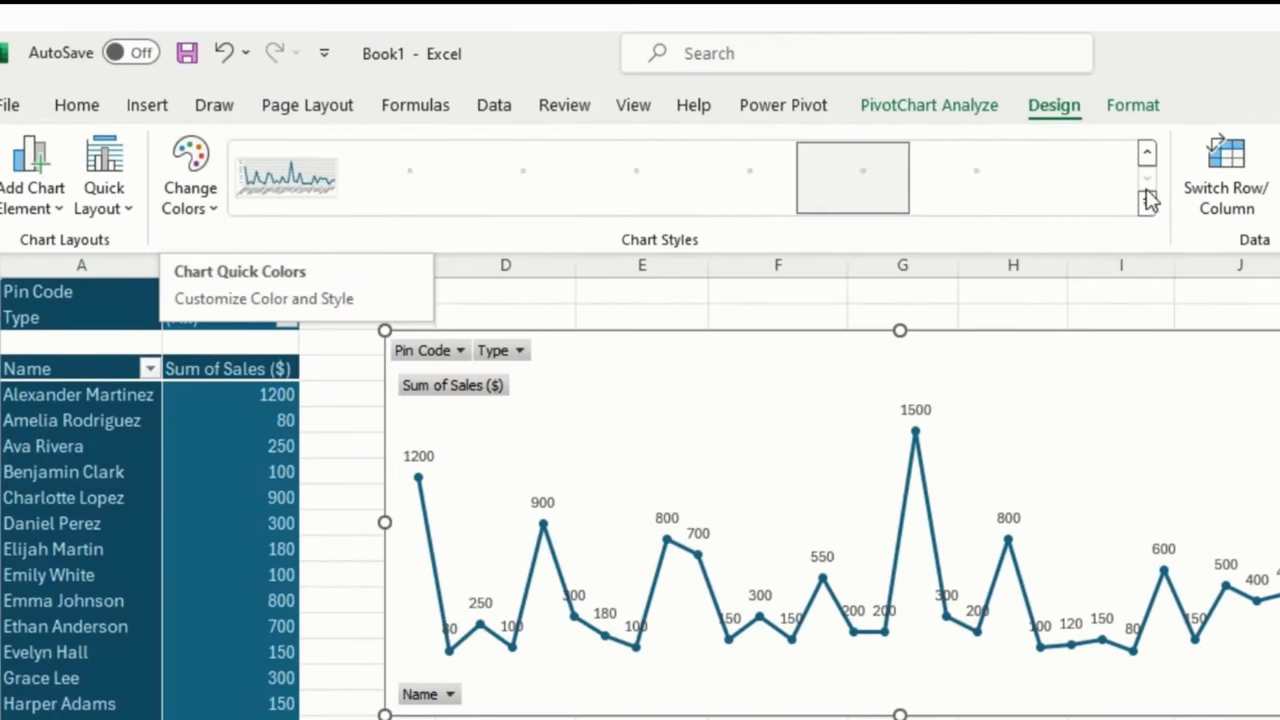
pyautogui.click(1148, 200)
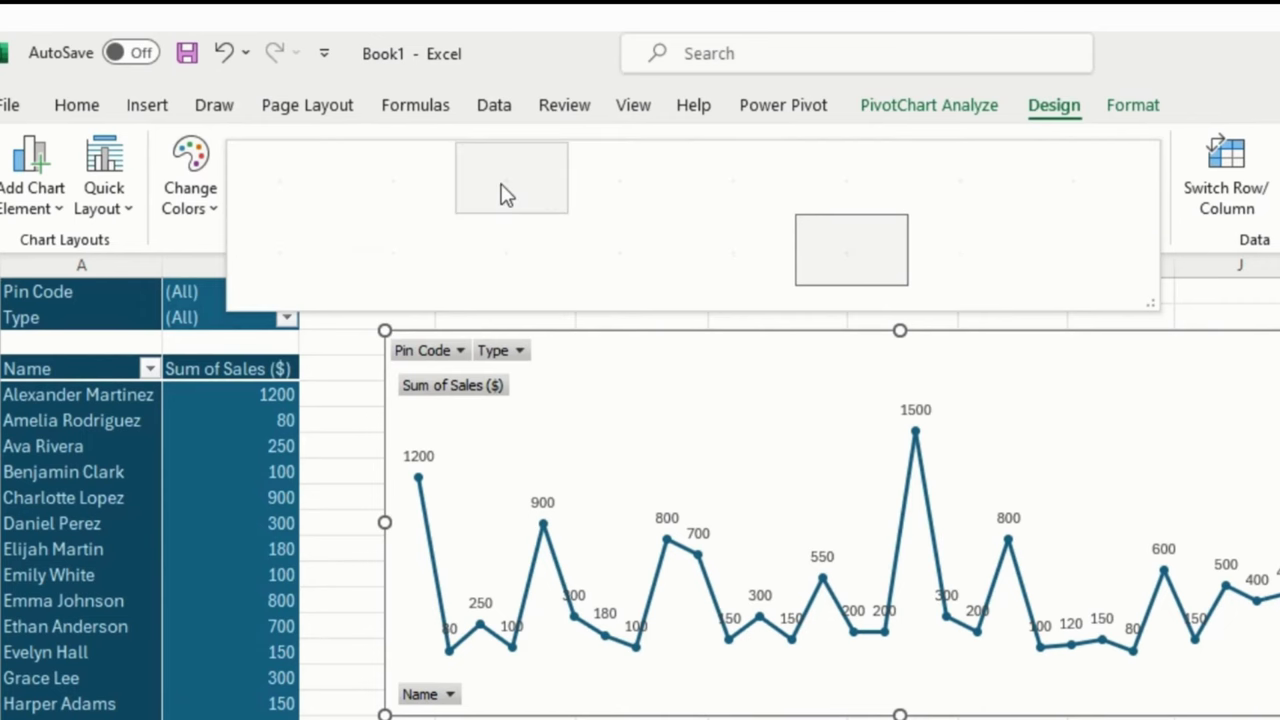
pyautogui.click(505, 195)
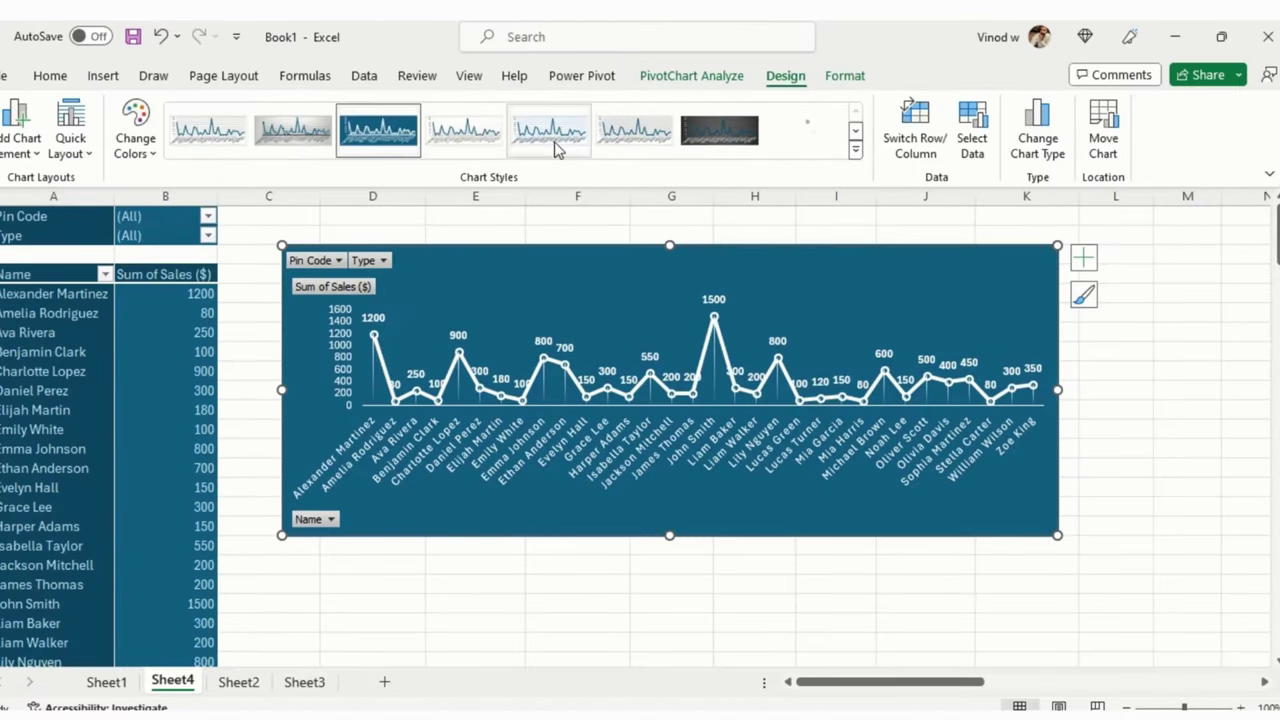
pyautogui.click(465, 138)
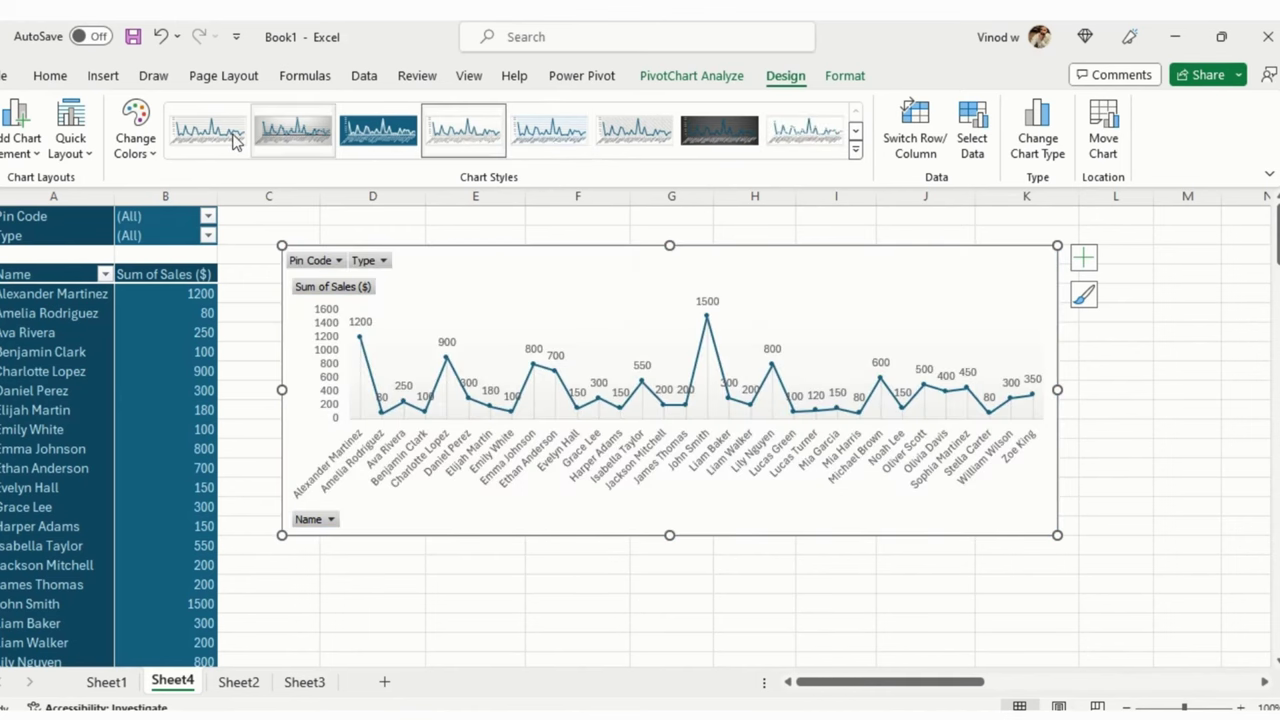
# Change the chart's colour palette so the line and markers are purple
pyautogui.click(135, 130)
pyautogui.click(214, 246)
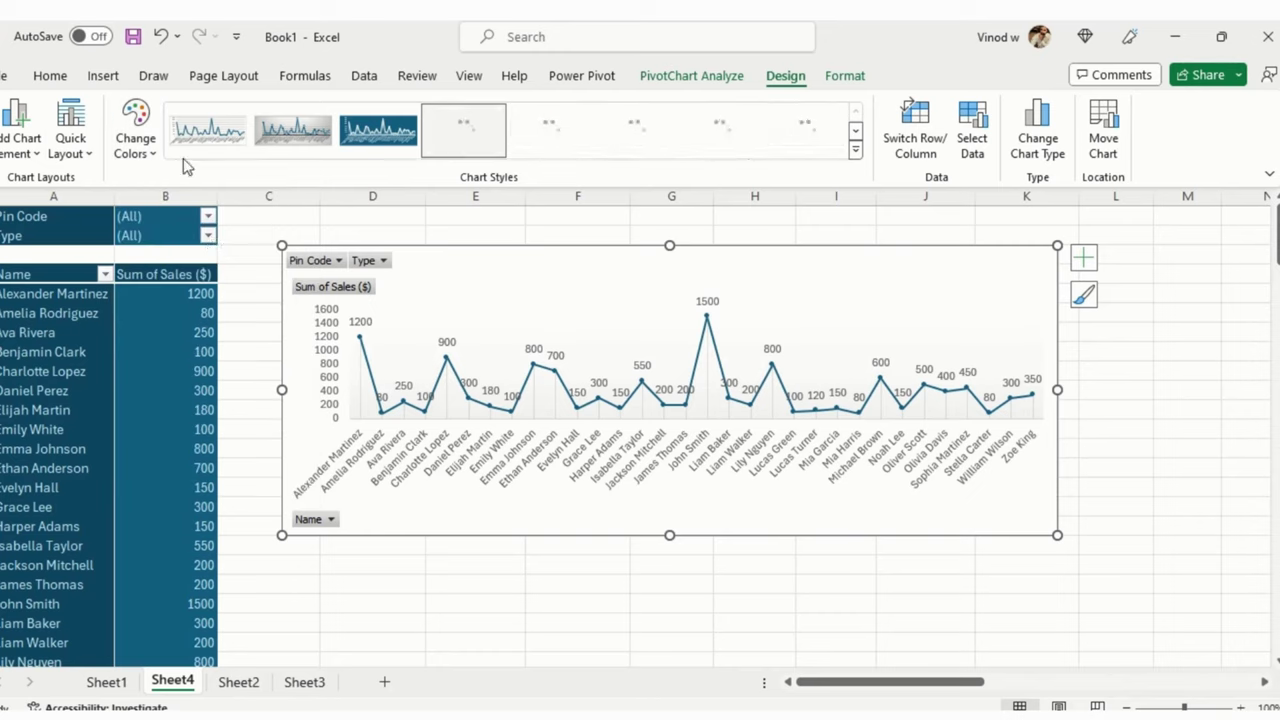
pyautogui.click(143, 146)
pyautogui.scroll(-3, 233, 390)
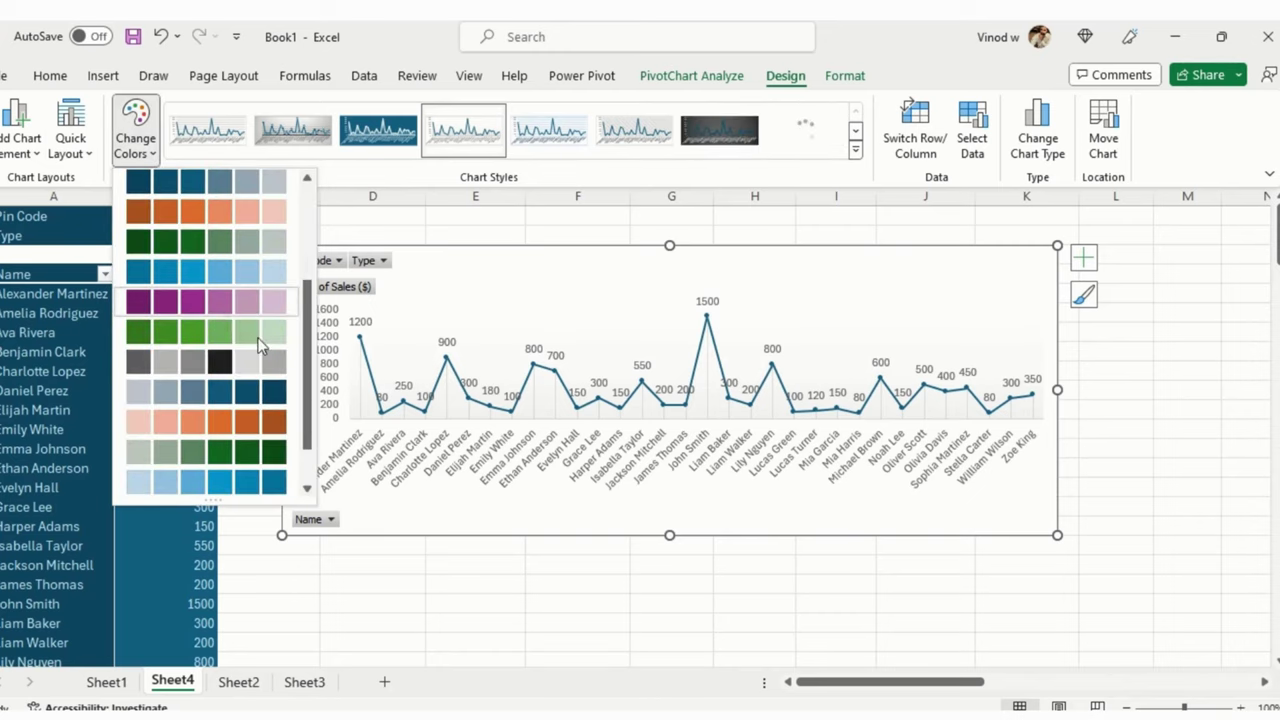
pyautogui.click(212, 246)
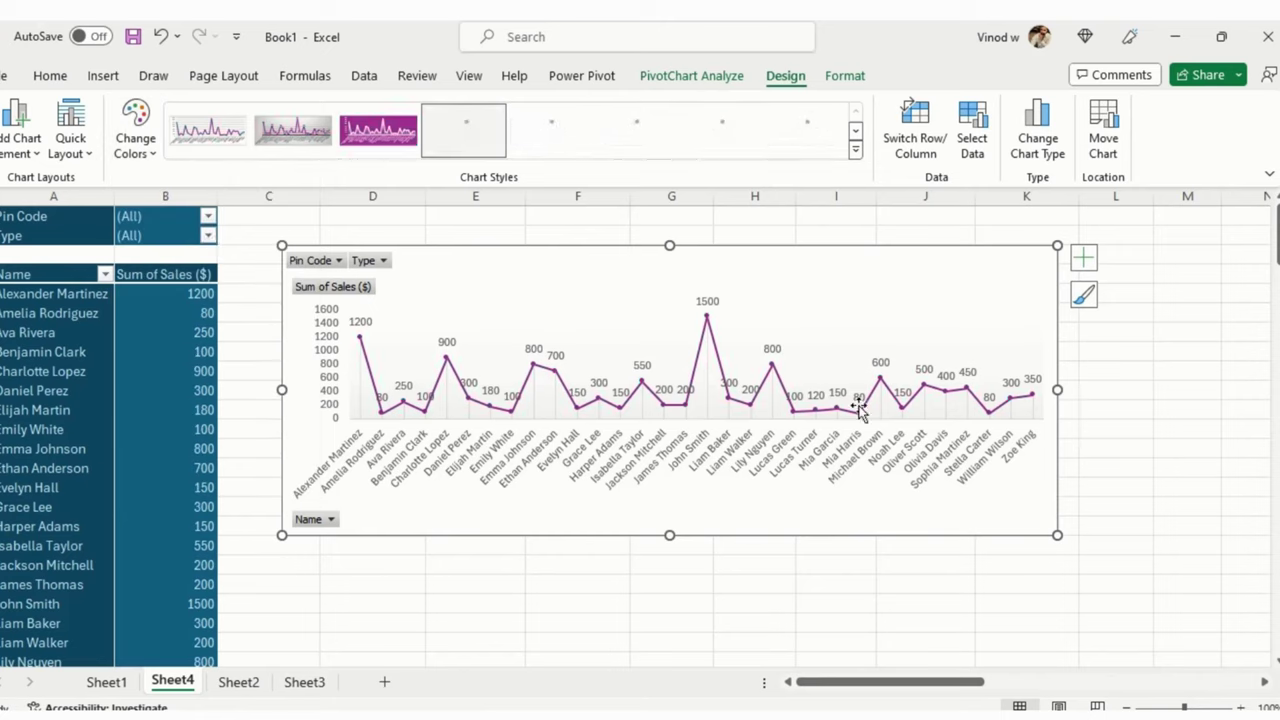
# Shrink the chart's text to font size 7
pyautogui.click(50, 76)
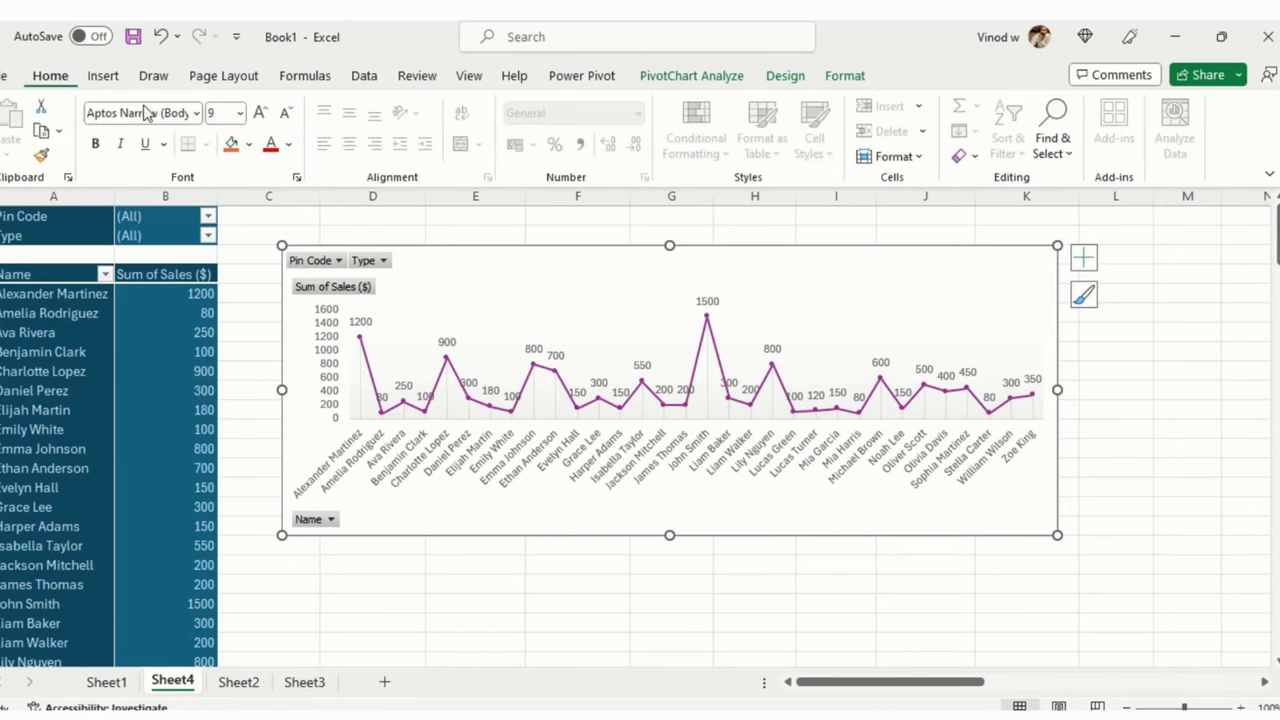
pyautogui.click(287, 116)
pyautogui.click(287, 116)
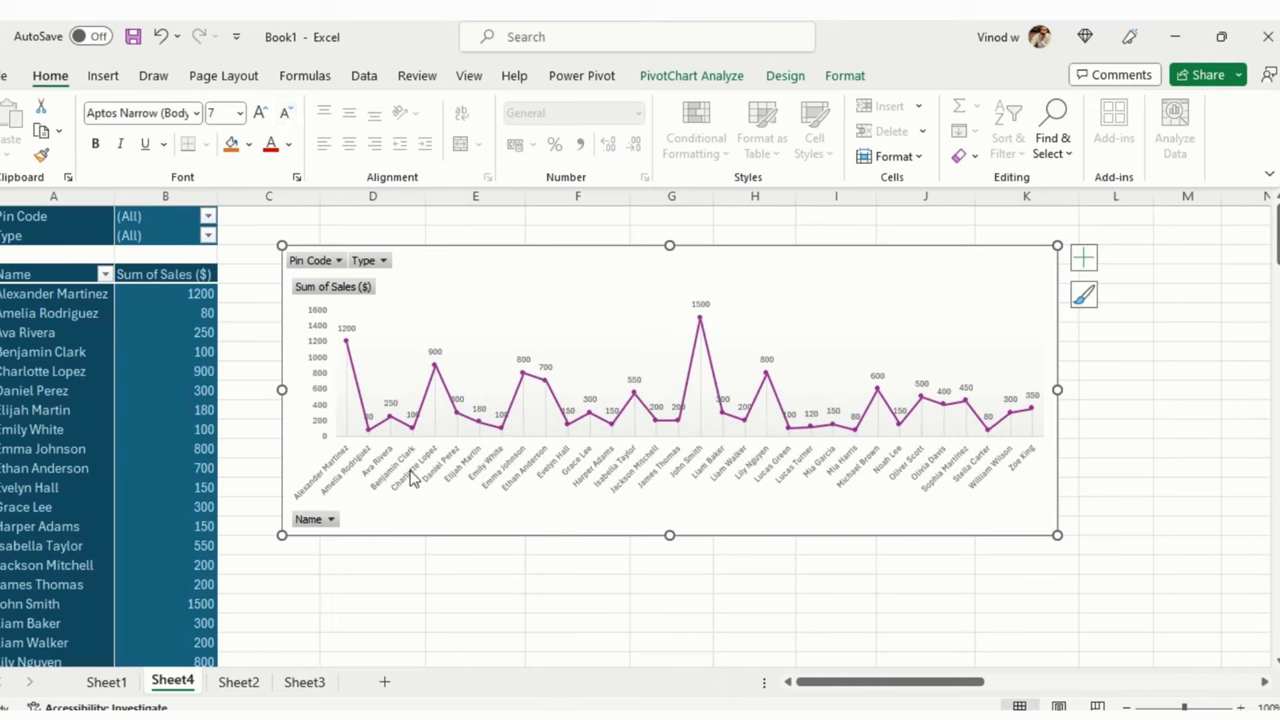
# Delete the chart's vertical value axis, leaving only the data labels and name labels
pyautogui.click(409, 481)
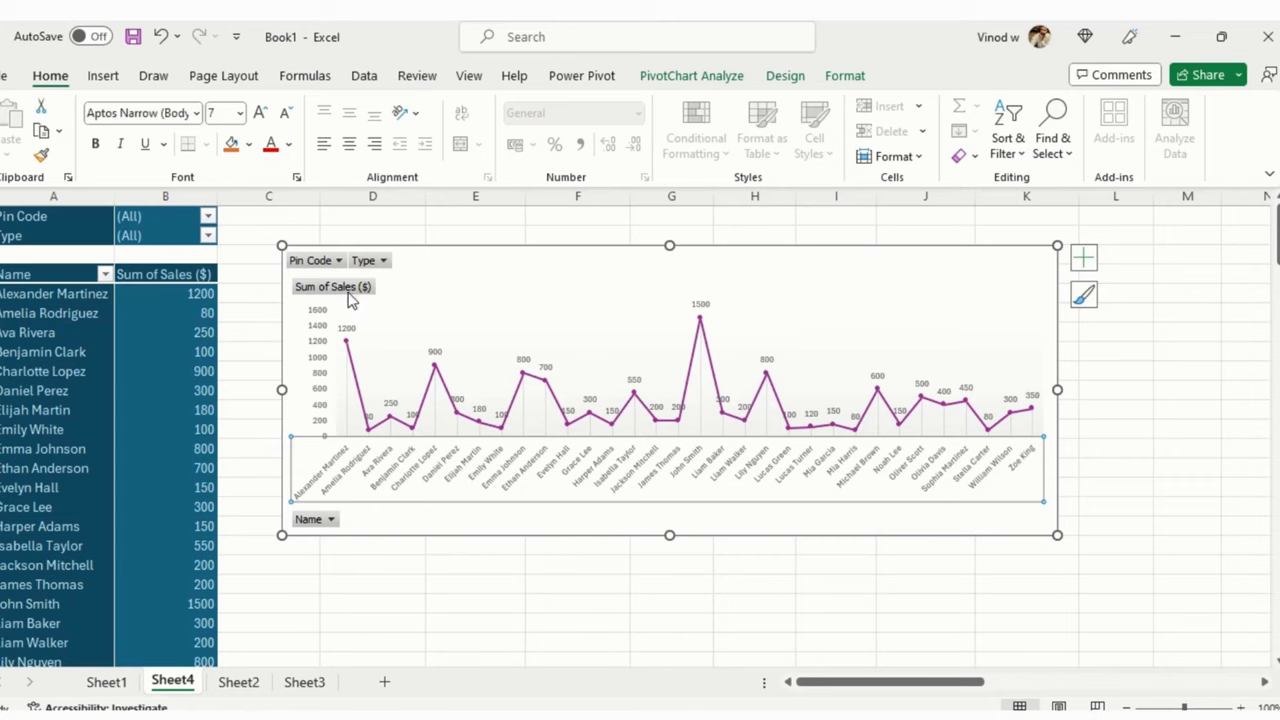
pyautogui.rightClick(348, 298)
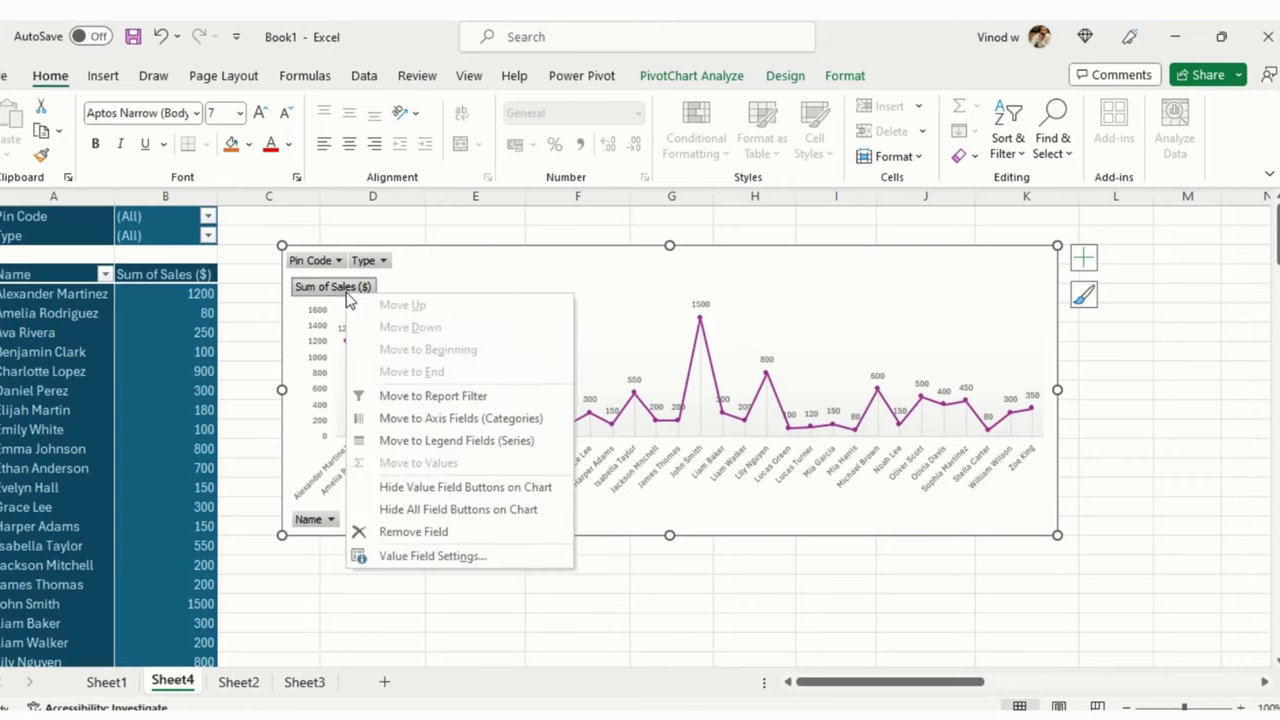
pyautogui.press('Escape')
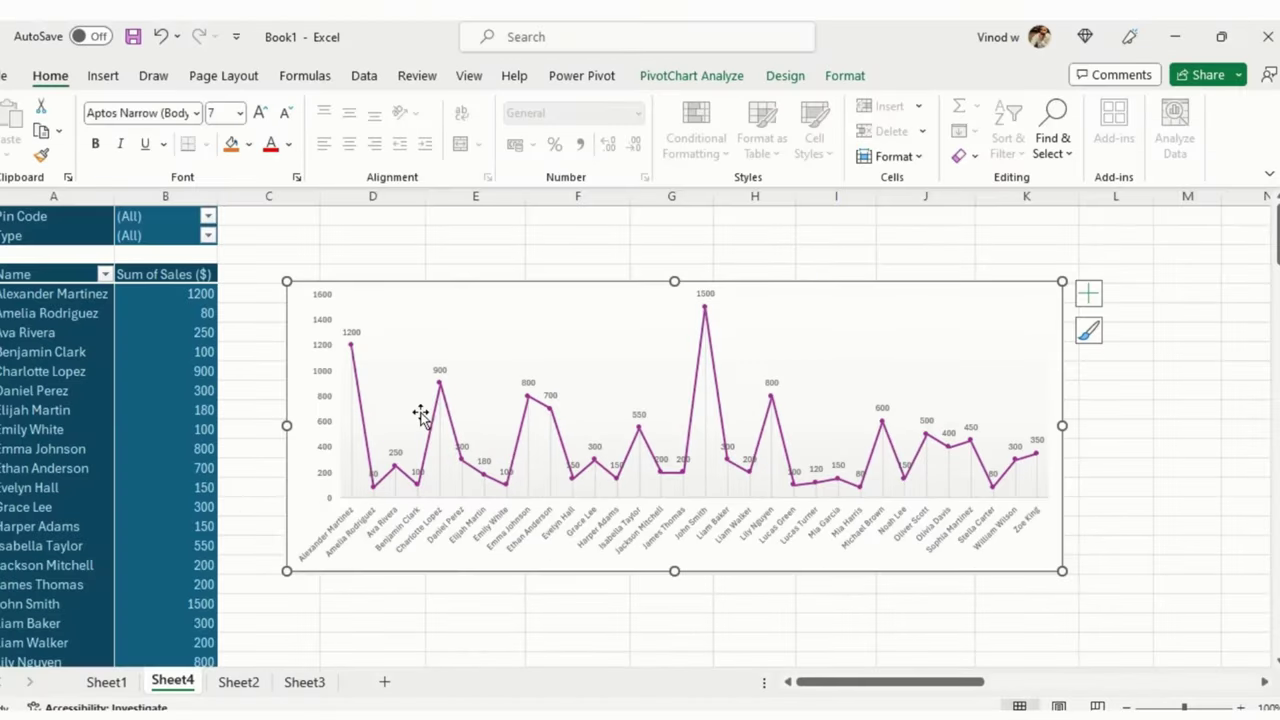
pyautogui.click(321, 298)
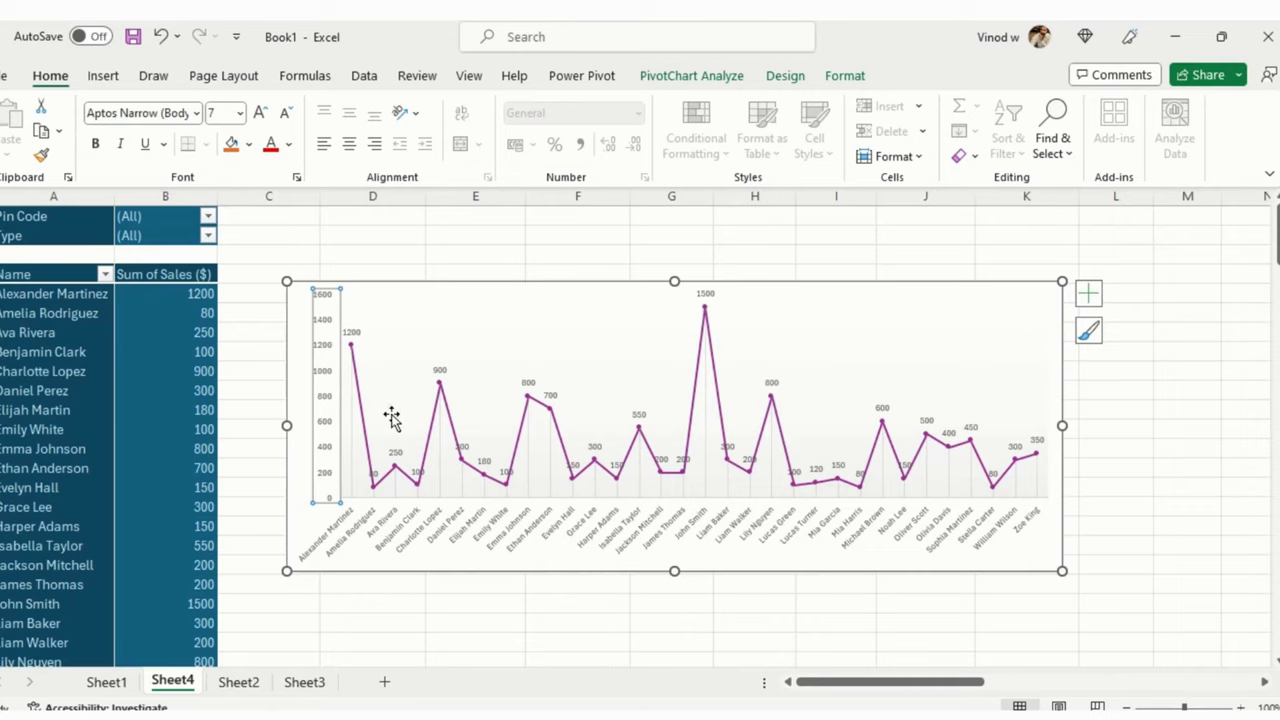
pyautogui.press('Delete')
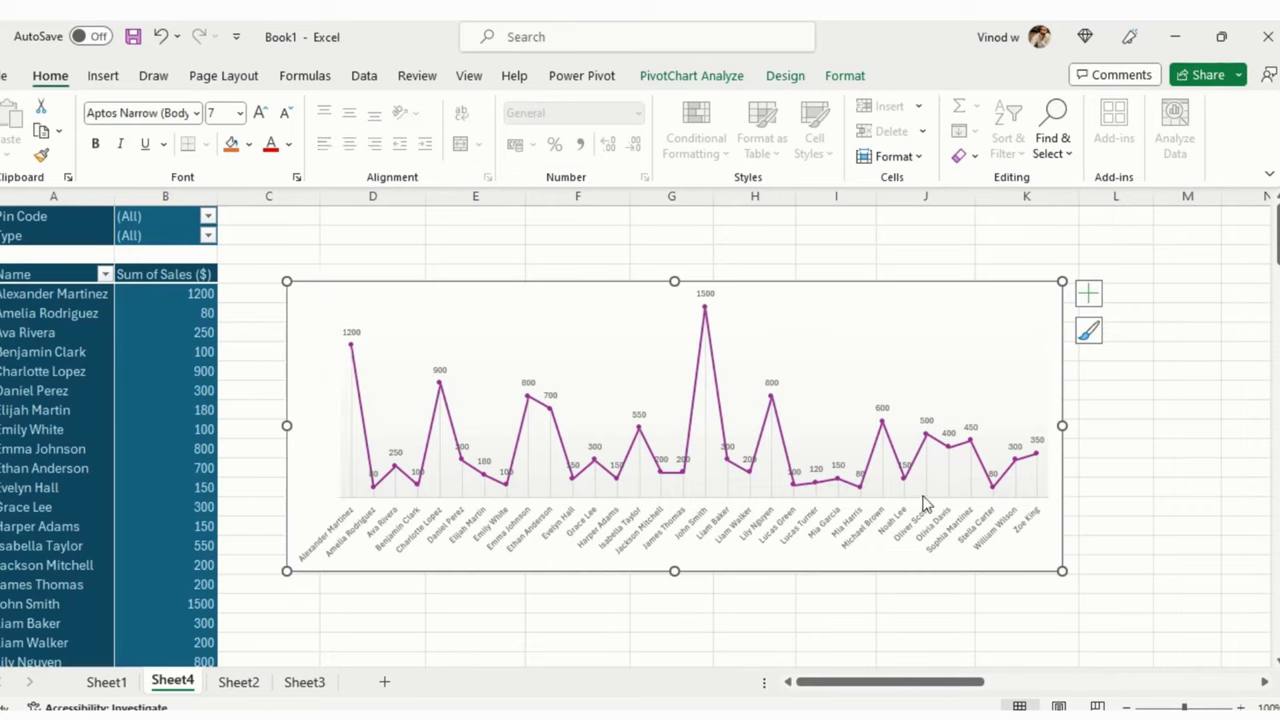
pyautogui.press('Escape')
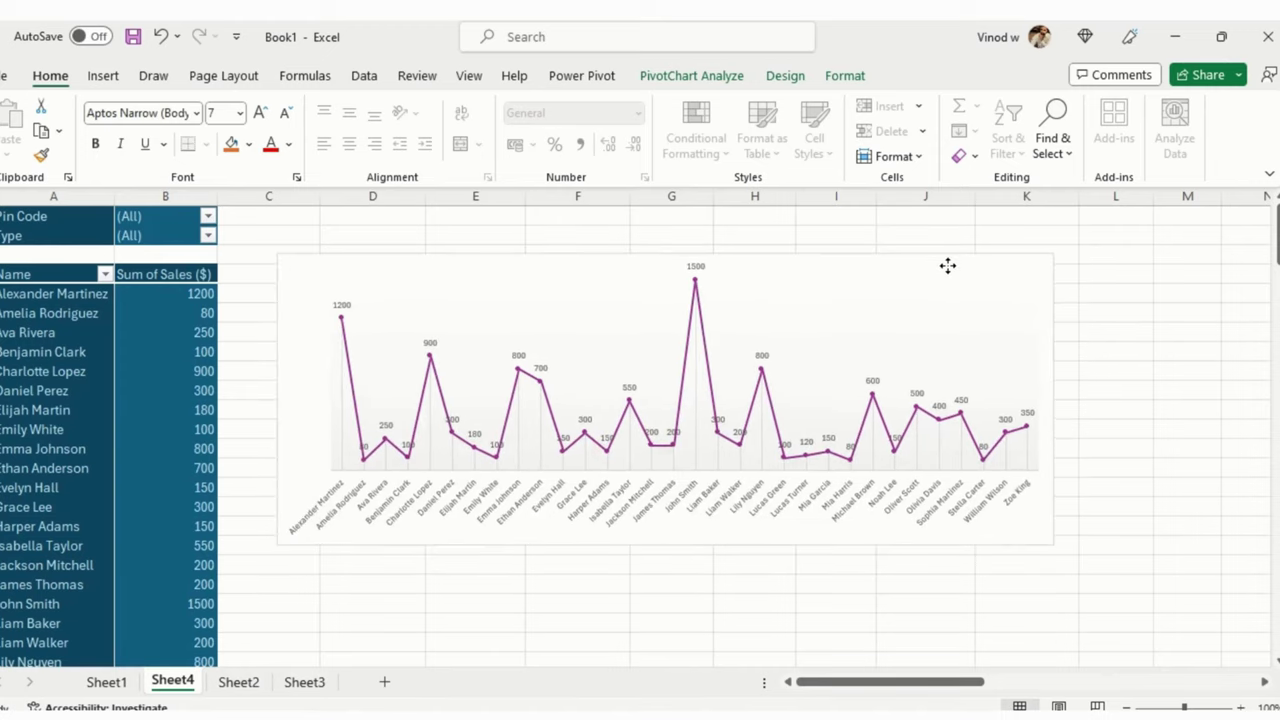
pyautogui.click(893, 331)
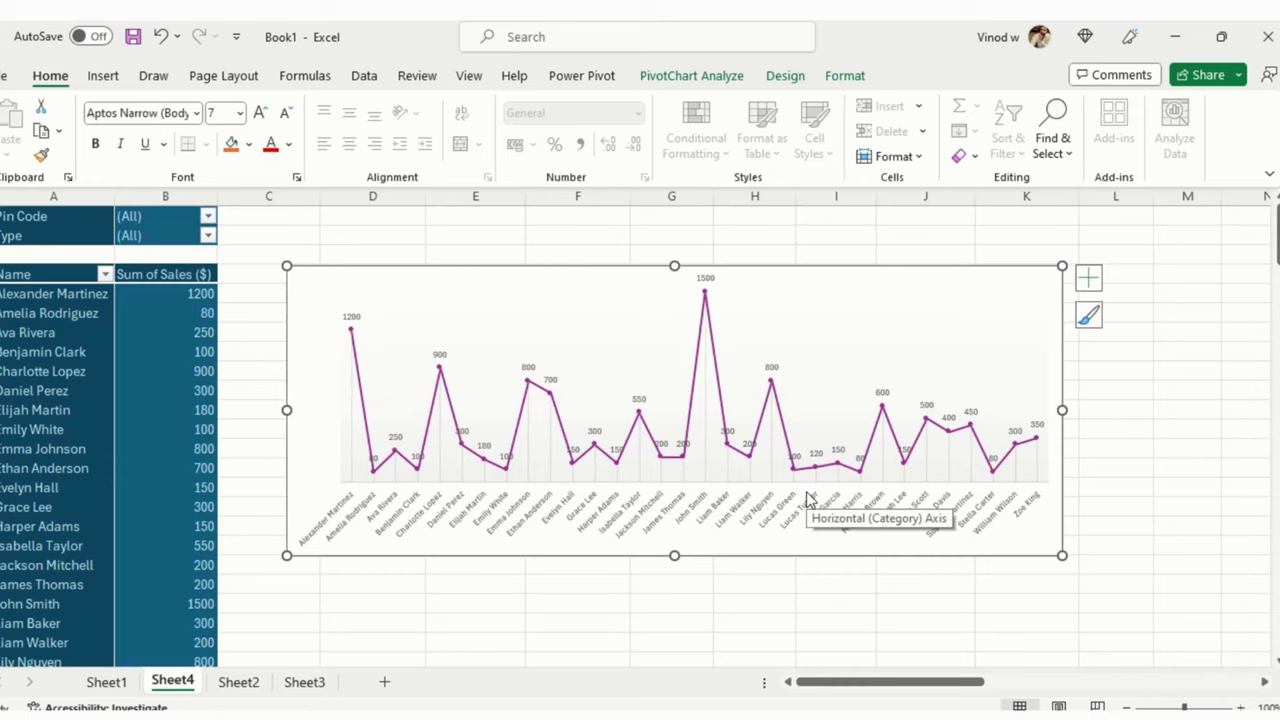
# Filter the PivotTable by Type to show only Color, Double Door and Floral
pyautogui.click(28, 317)
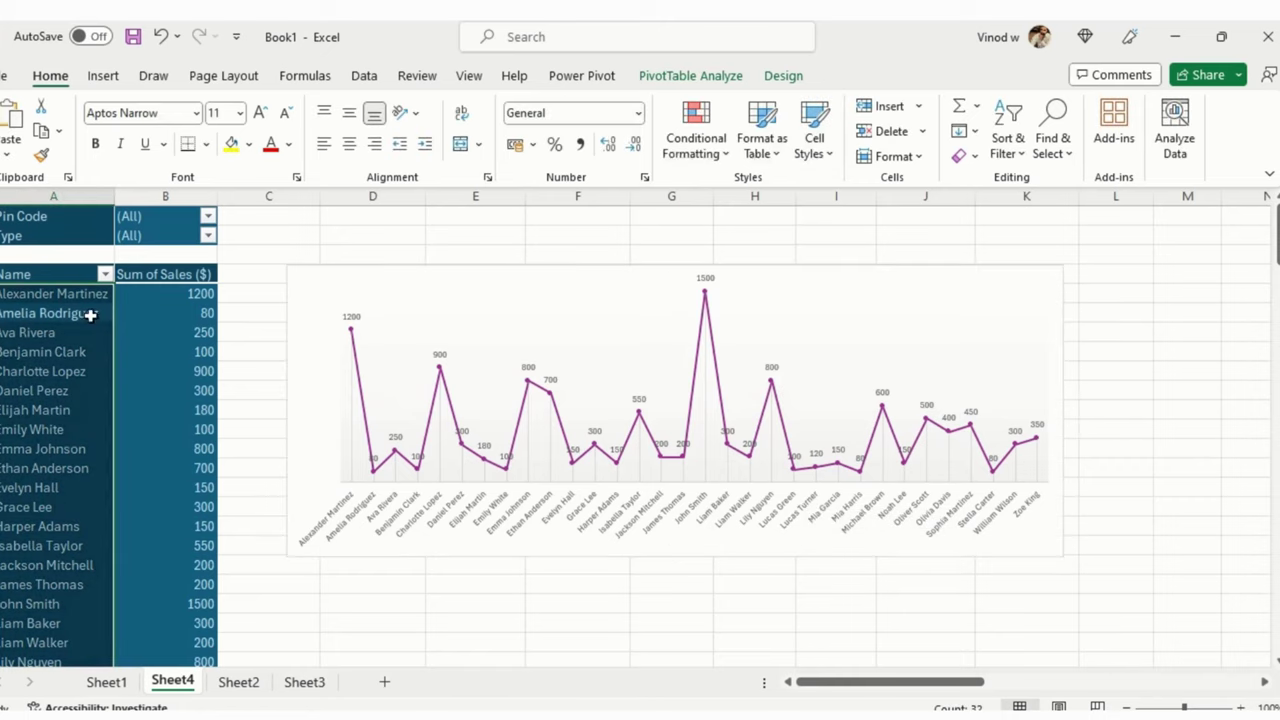
pyautogui.click(120, 335)
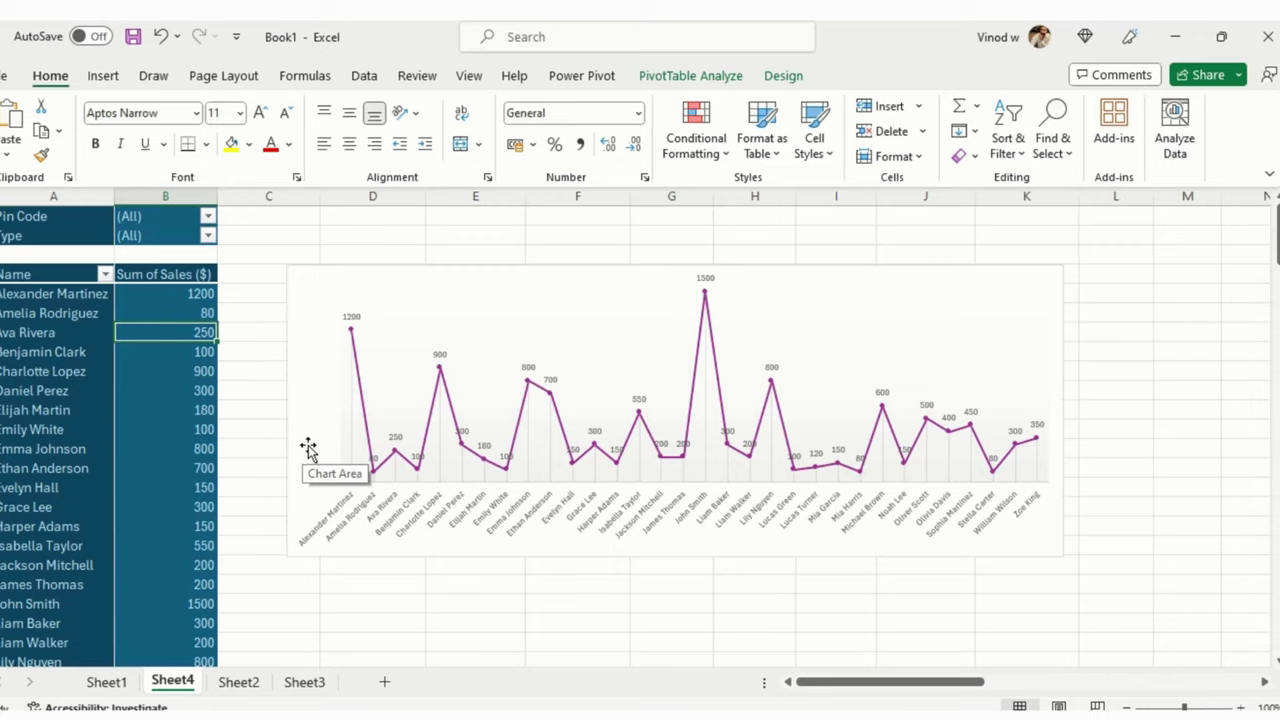
pyautogui.click(326, 284)
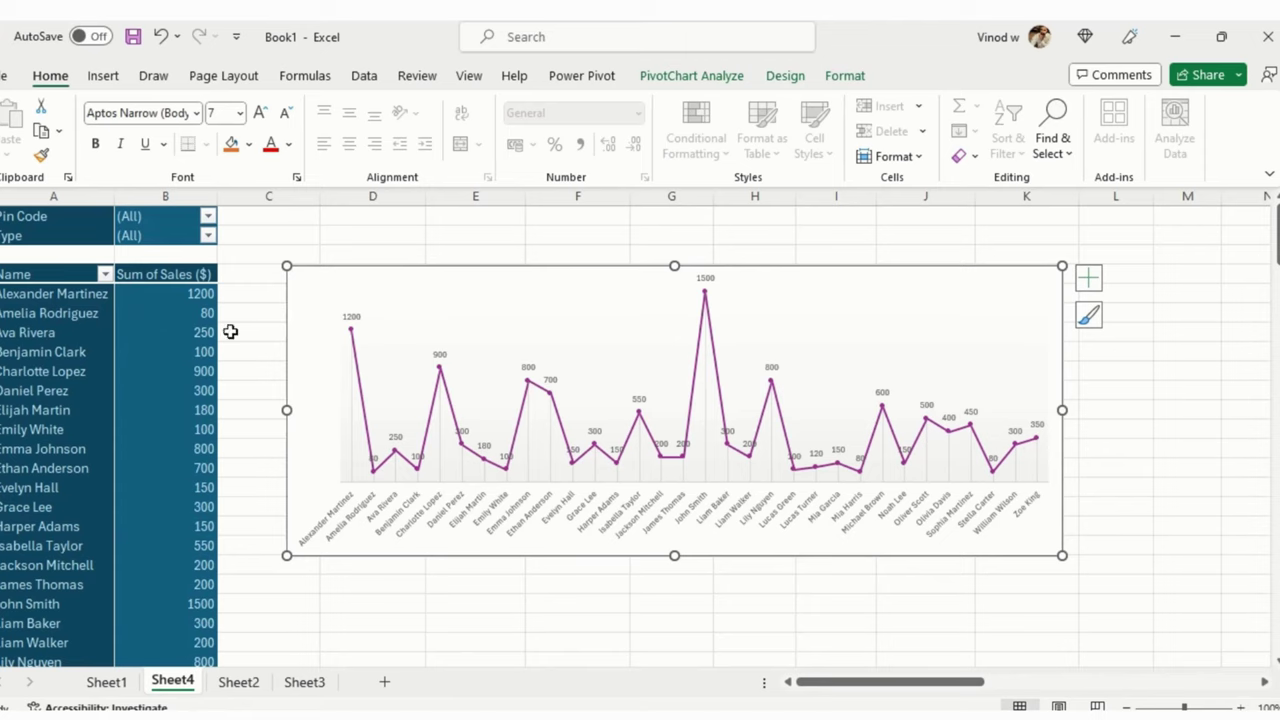
pyautogui.click(171, 350)
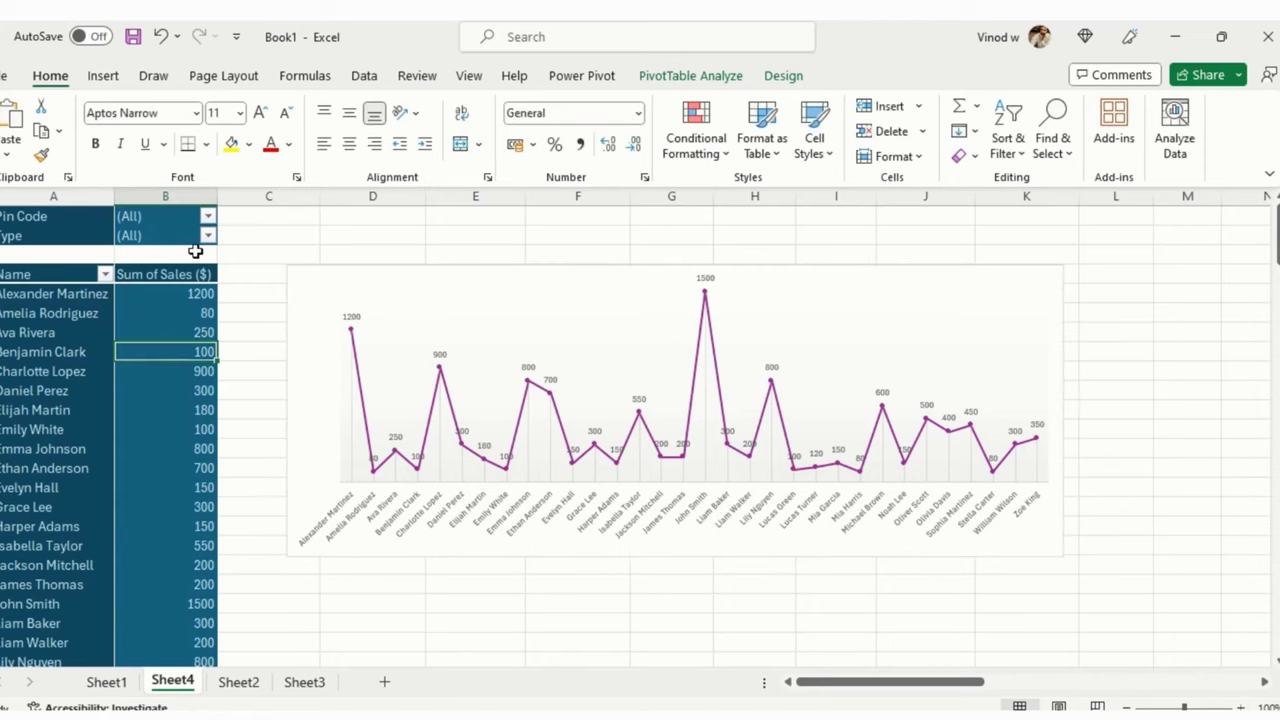
pyautogui.click(208, 237)
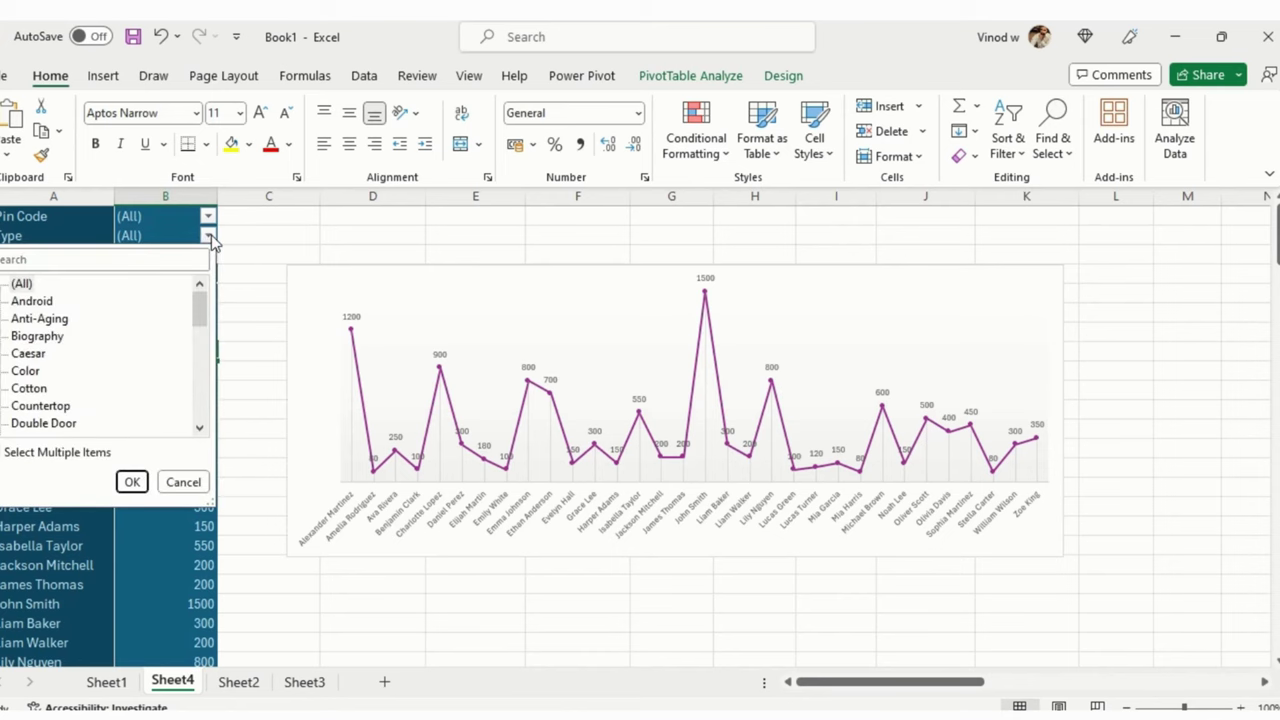
pyautogui.click(8, 455)
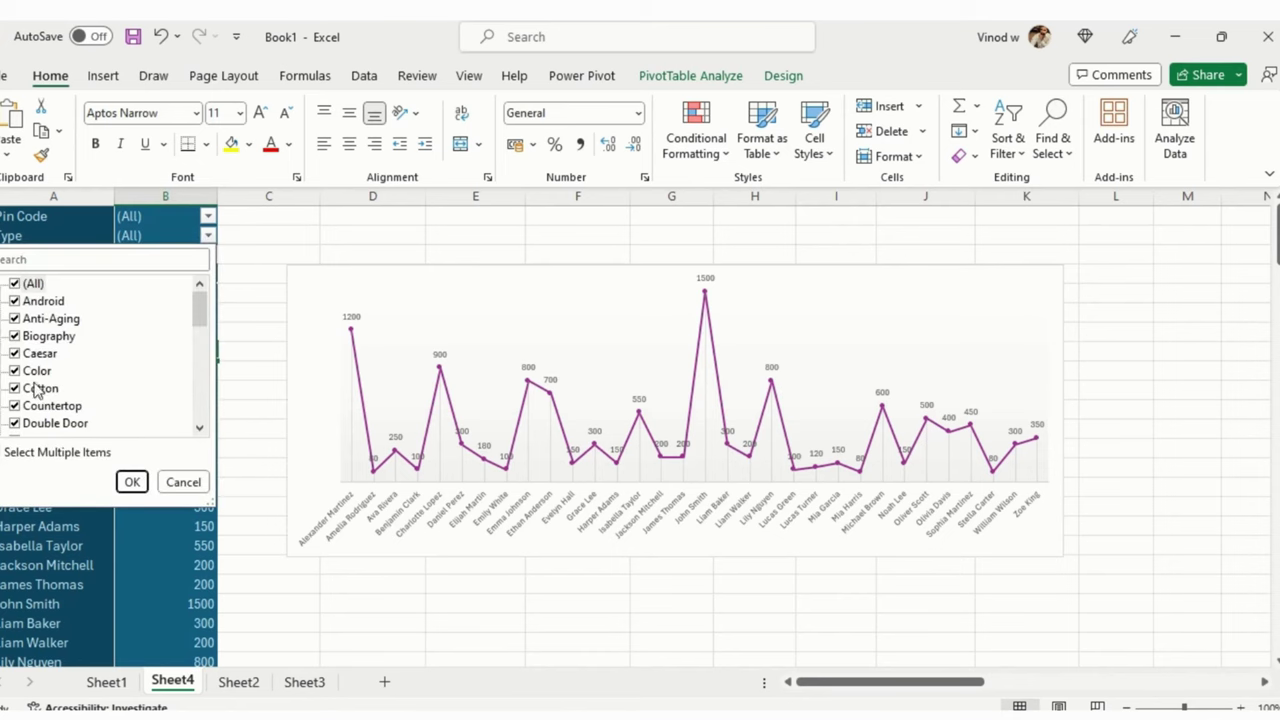
pyautogui.click(16, 285)
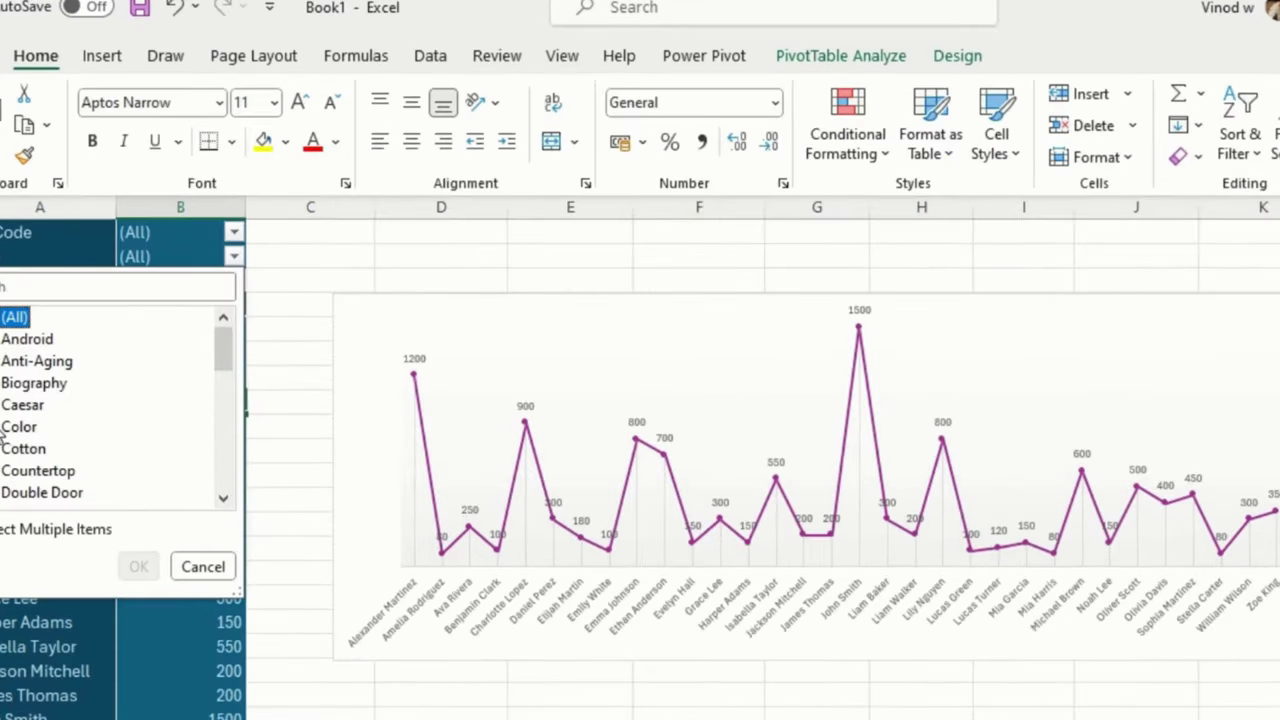
pyautogui.click(3, 431)
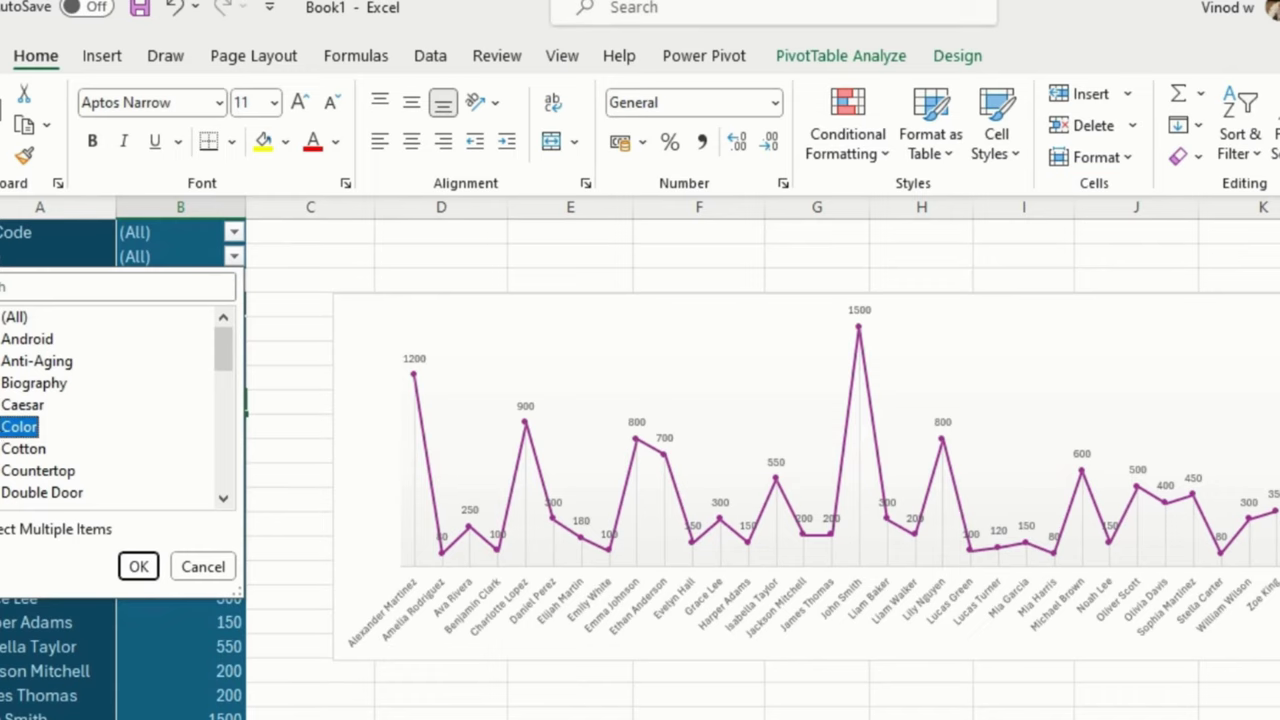
pyautogui.scroll(-1, 3, 470)
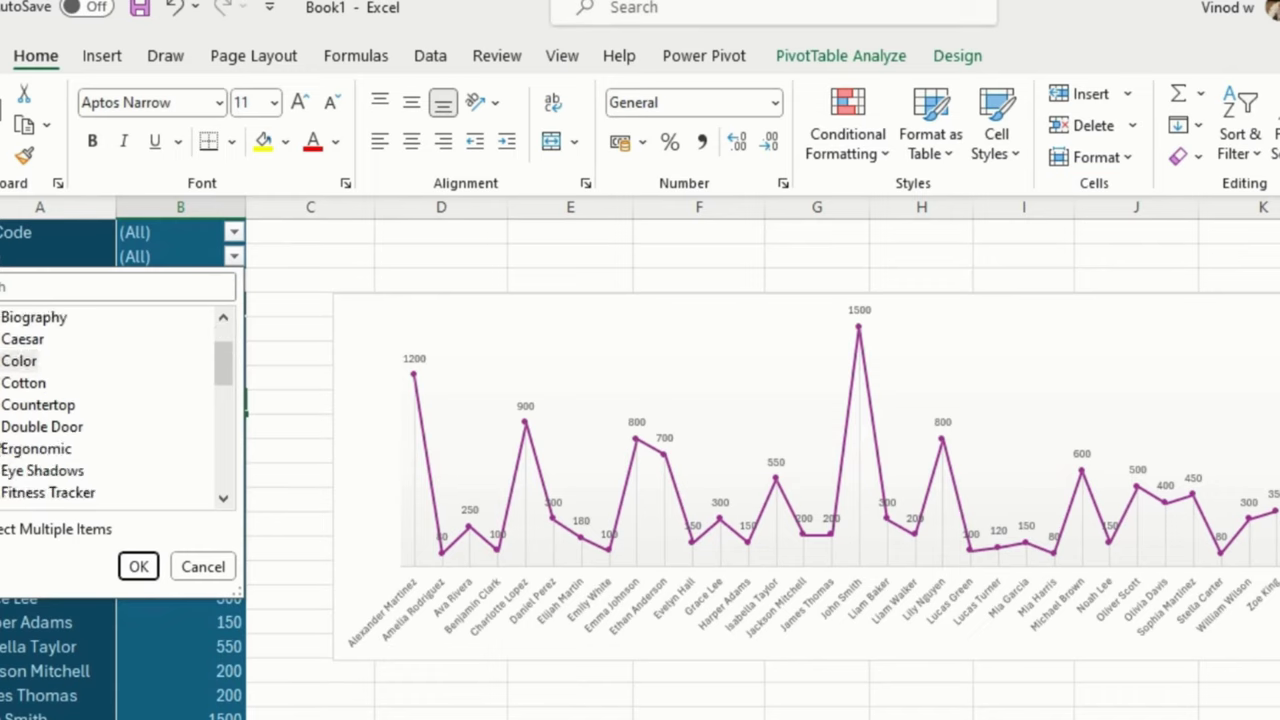
pyautogui.click(42, 427)
pyautogui.scroll(-1, 3, 478)
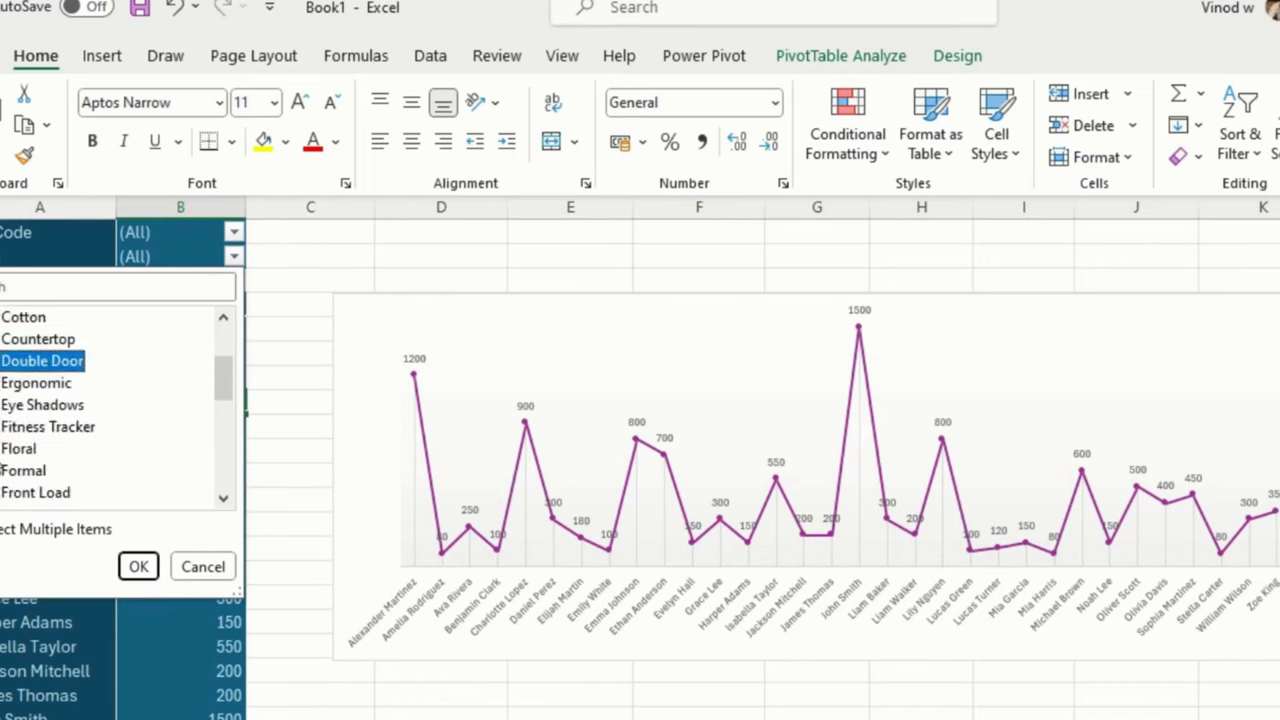
pyautogui.click(18, 448)
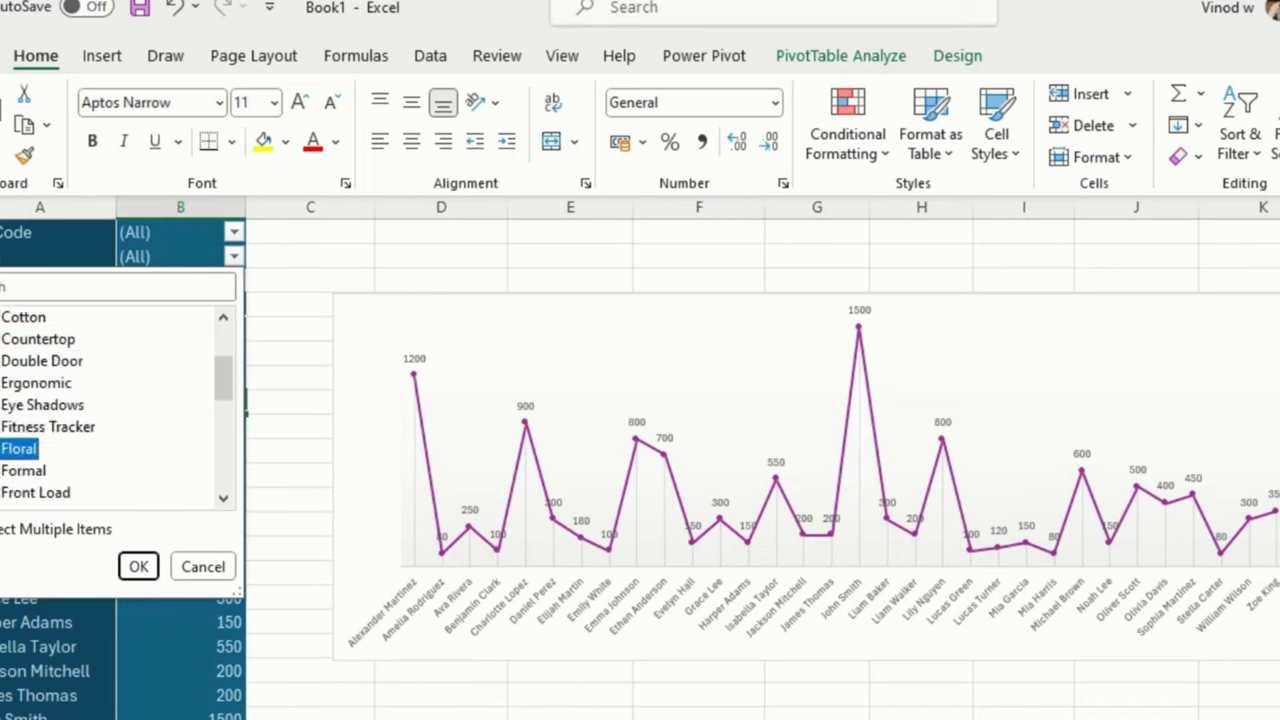
pyautogui.click(138, 566)
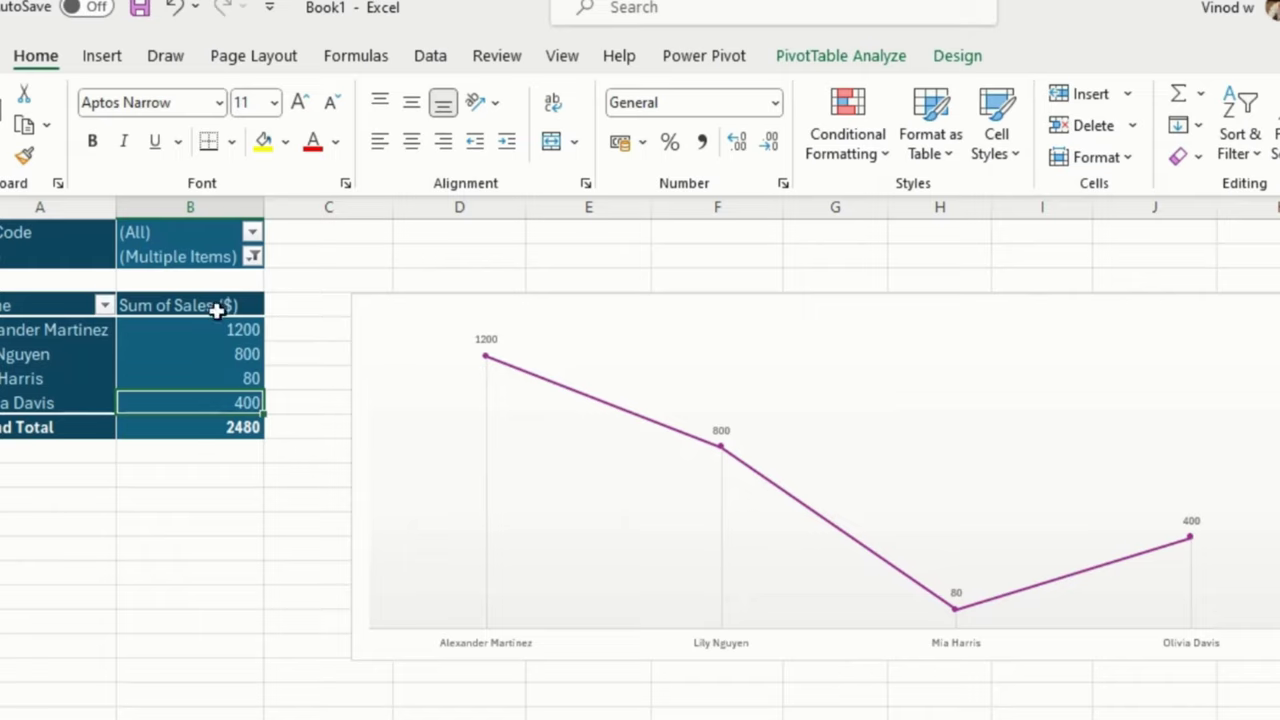
# Refilter Type to Android, Gaming, Formal and Front Load, then reset the filter to all Types
pyautogui.click(253, 256)
pyautogui.click(9, 317)
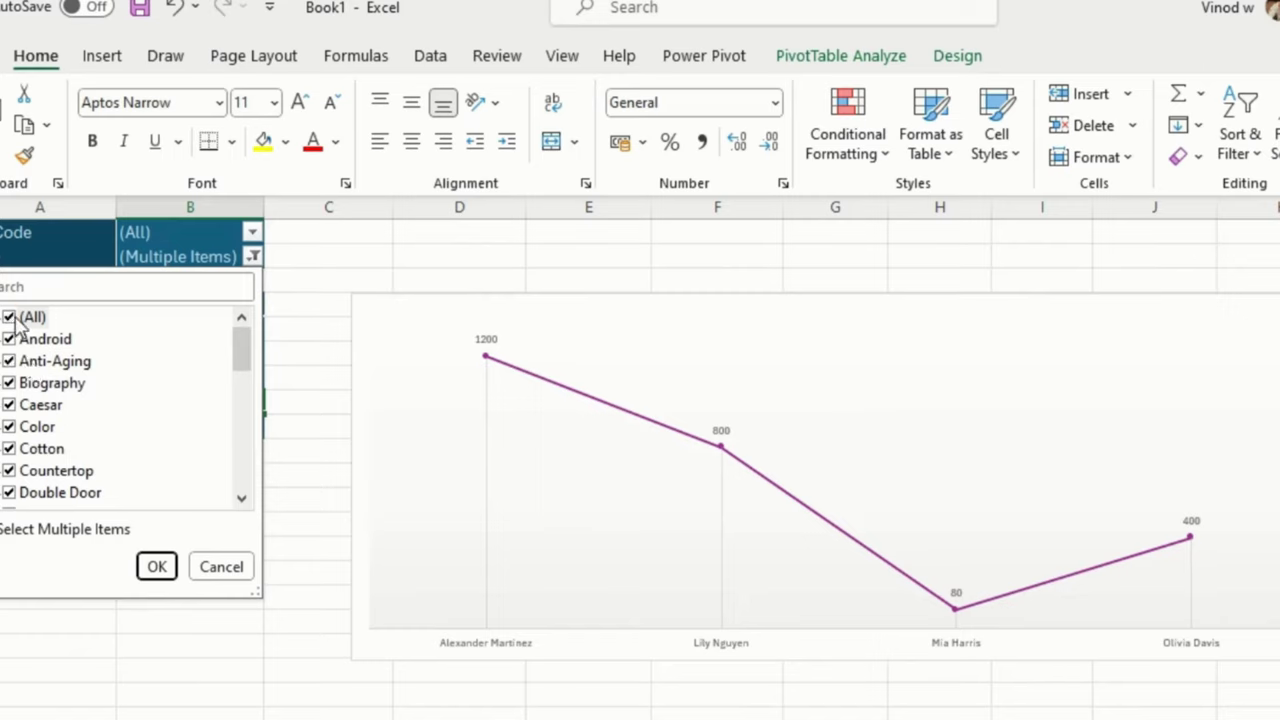
pyautogui.click(9, 317)
pyautogui.click(12, 340)
pyautogui.scroll(-4, 12, 345)
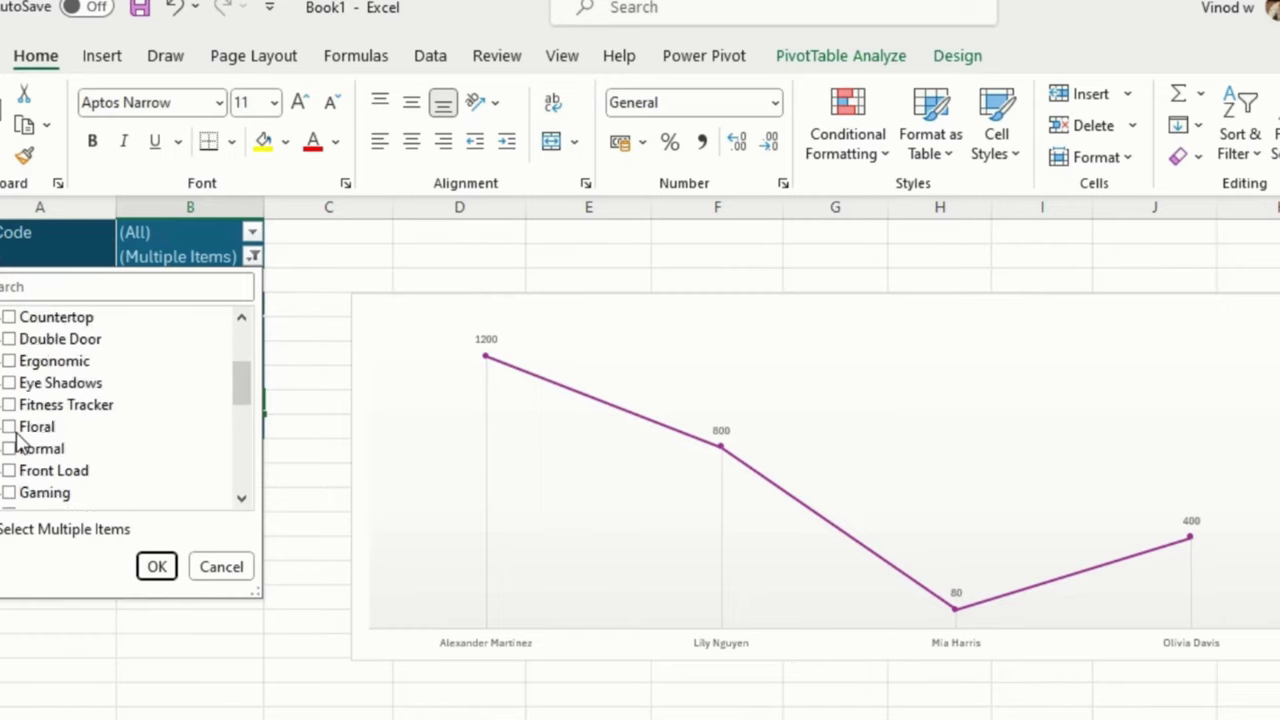
pyautogui.click(9, 428)
pyautogui.click(9, 383)
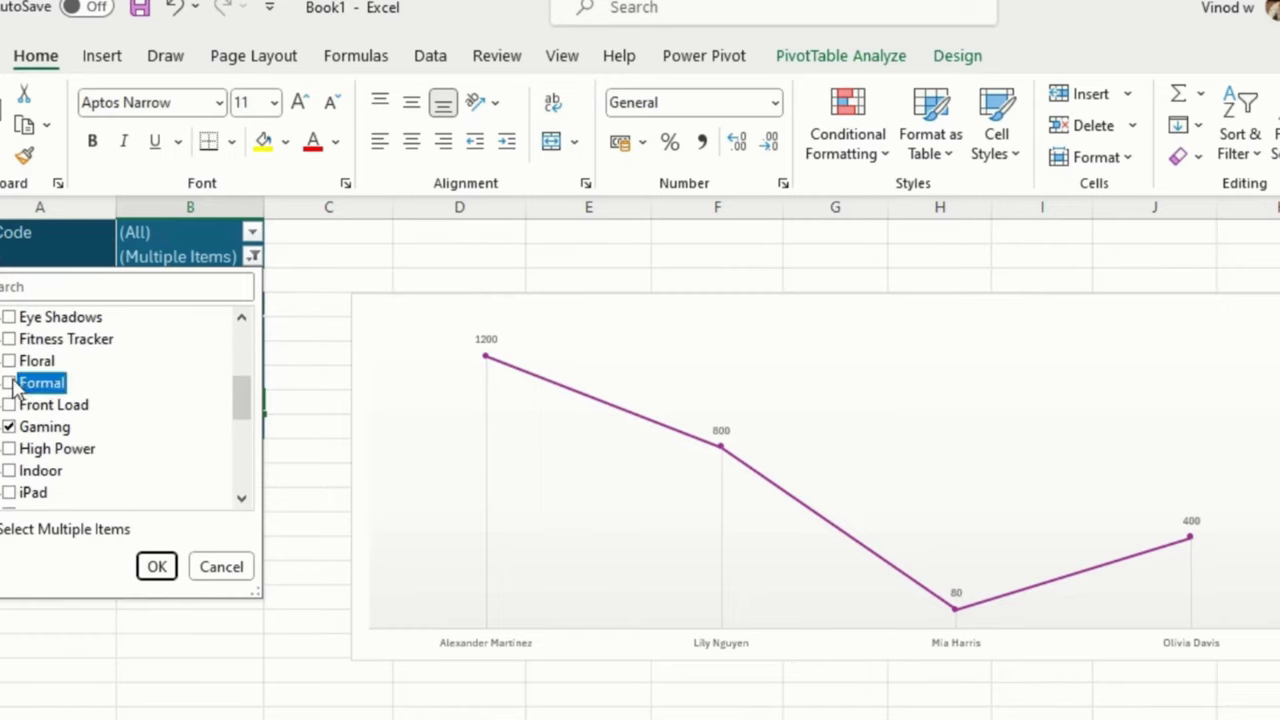
pyautogui.click(9, 405)
pyautogui.click(158, 567)
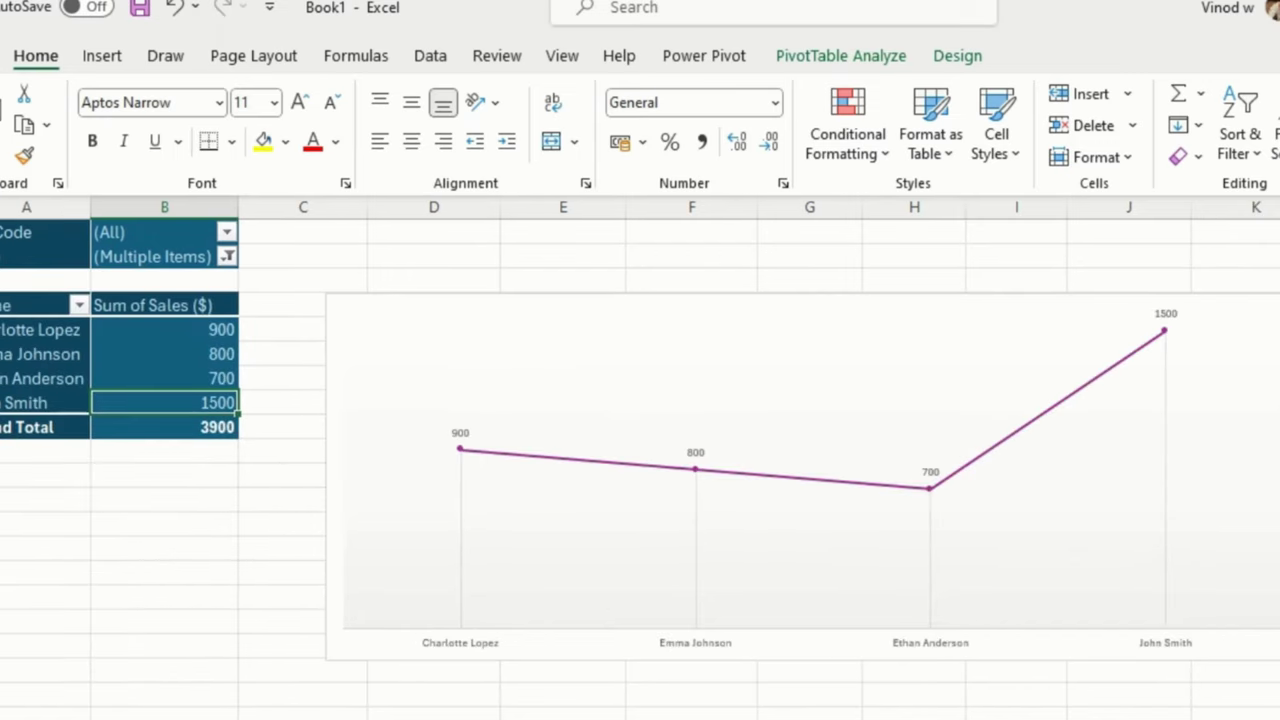
pyautogui.click(227, 257)
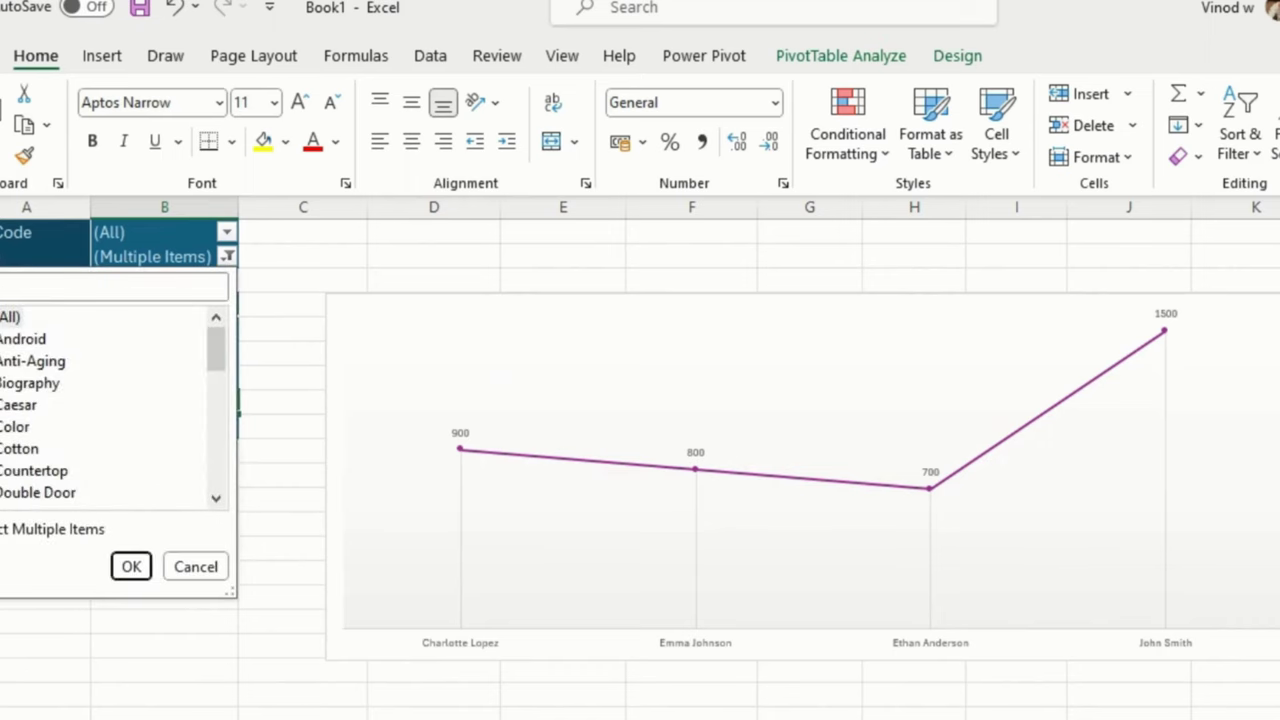
pyautogui.click(130, 566)
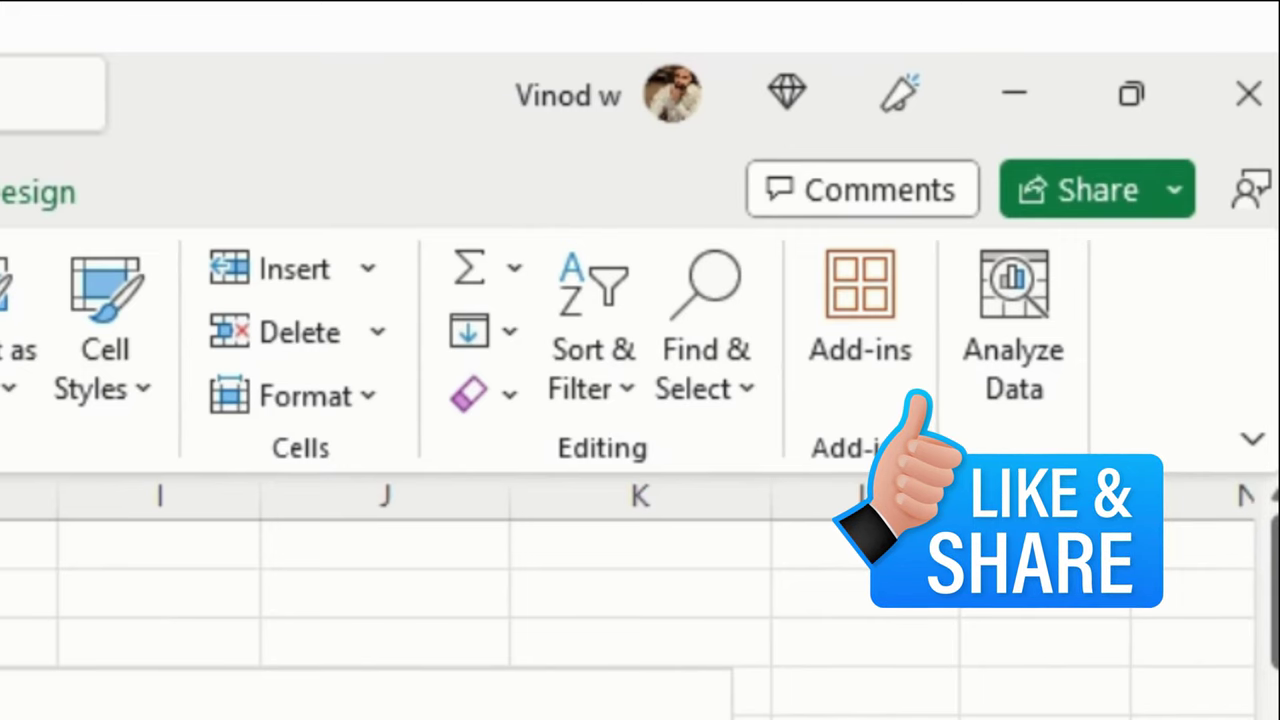
# On Sheet2, remove the Anti-Aging and column filters so the full product table shows
pyautogui.hotkey('ctrl', 'z')
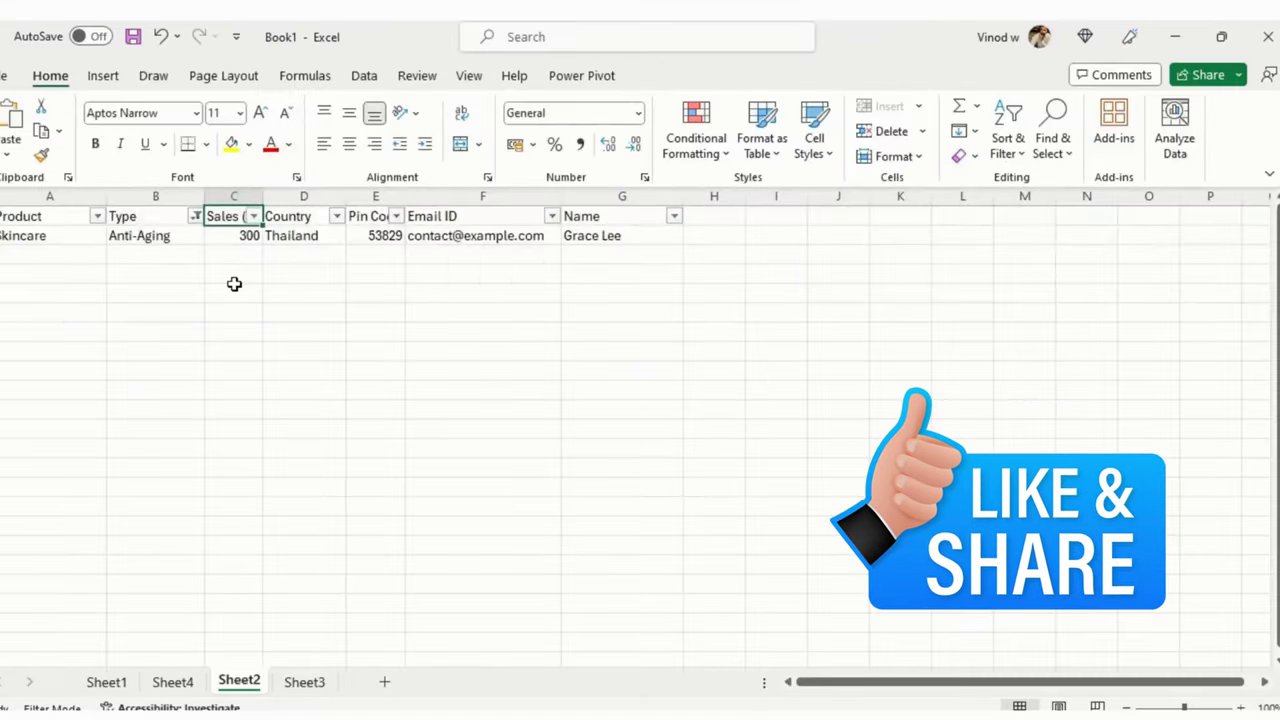
pyautogui.hotkey('ctrl', 'z')
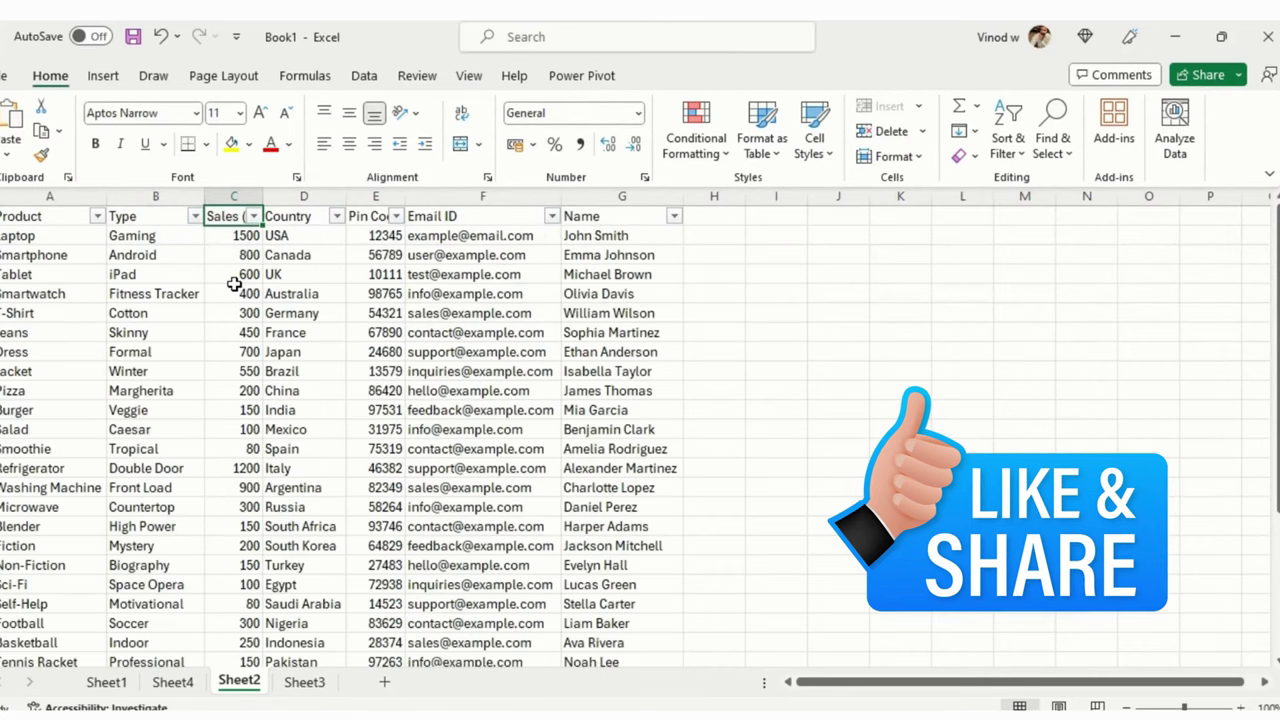
pyautogui.click(234, 274)
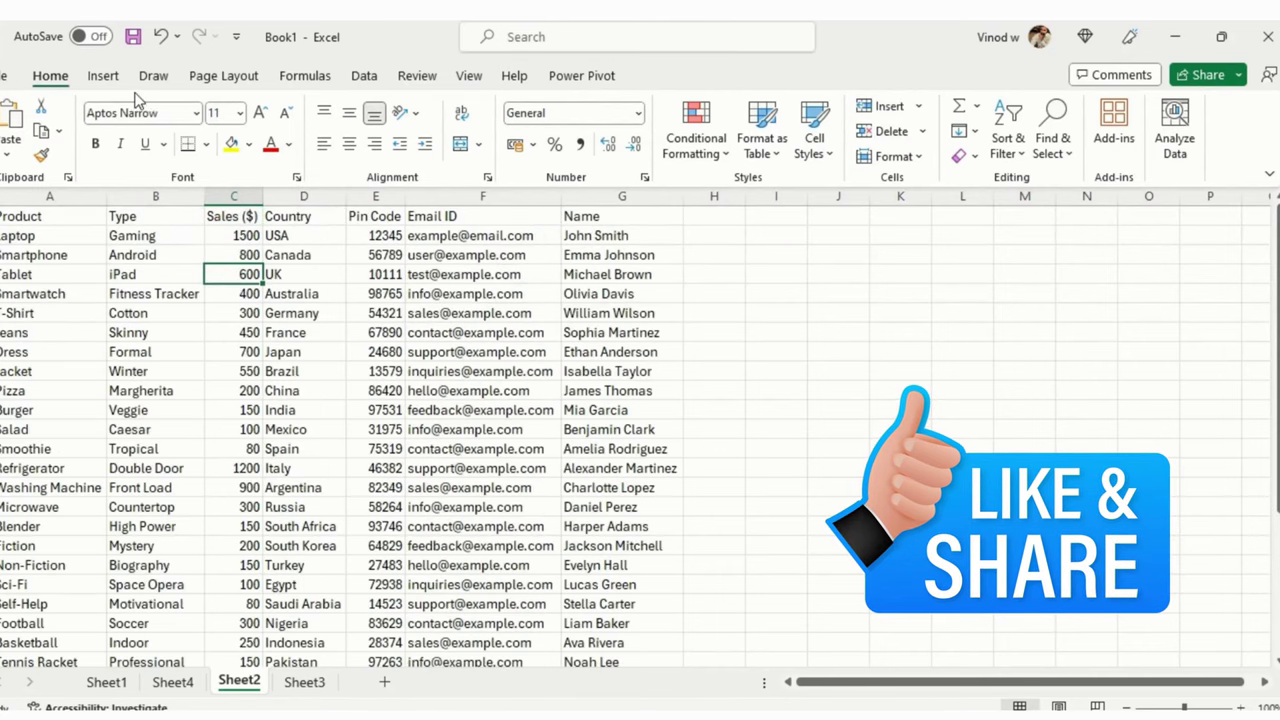
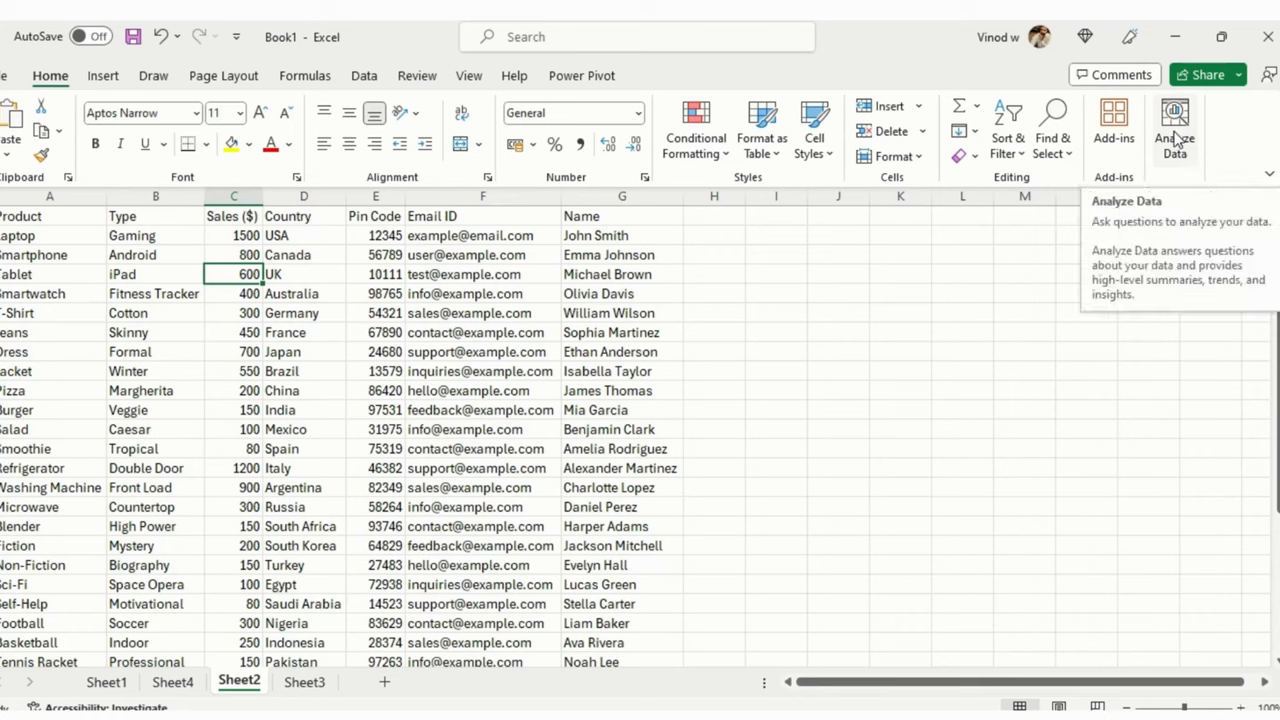
# Open the Analyze Data pane and bring up its suggested questions about the product sales data
pyautogui.click(1175, 134)
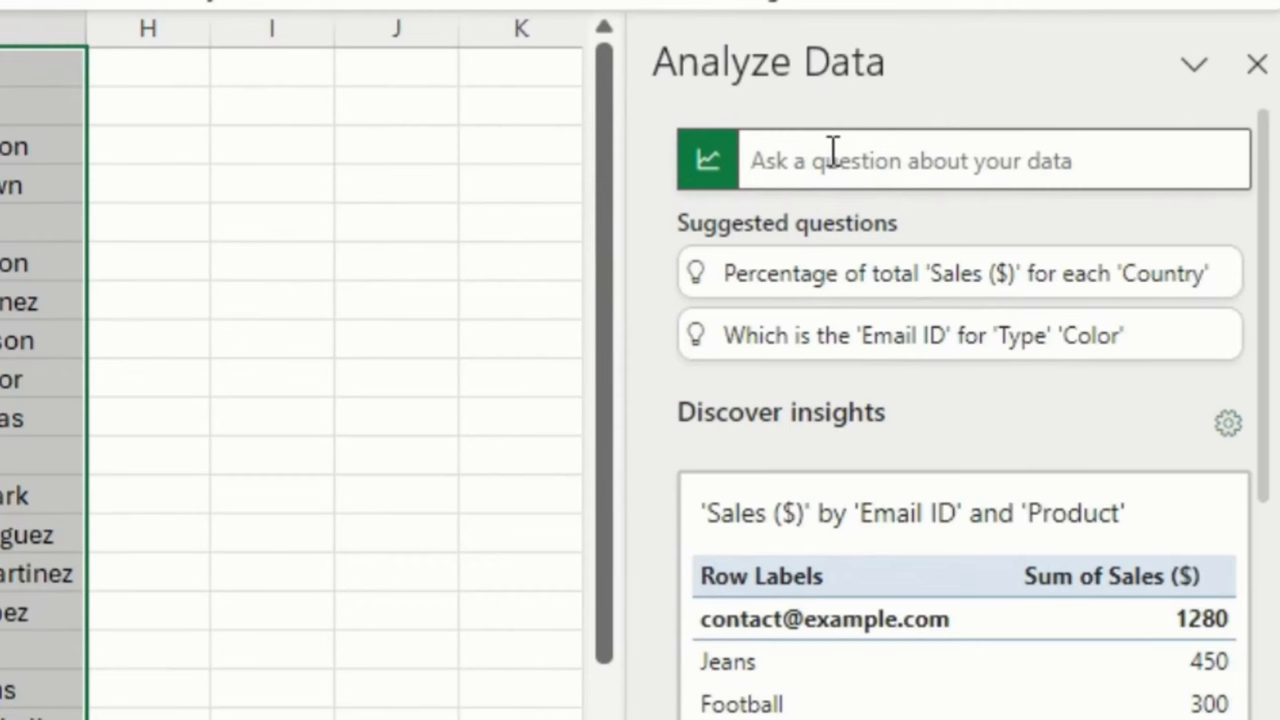
pyautogui.click(1031, 161)
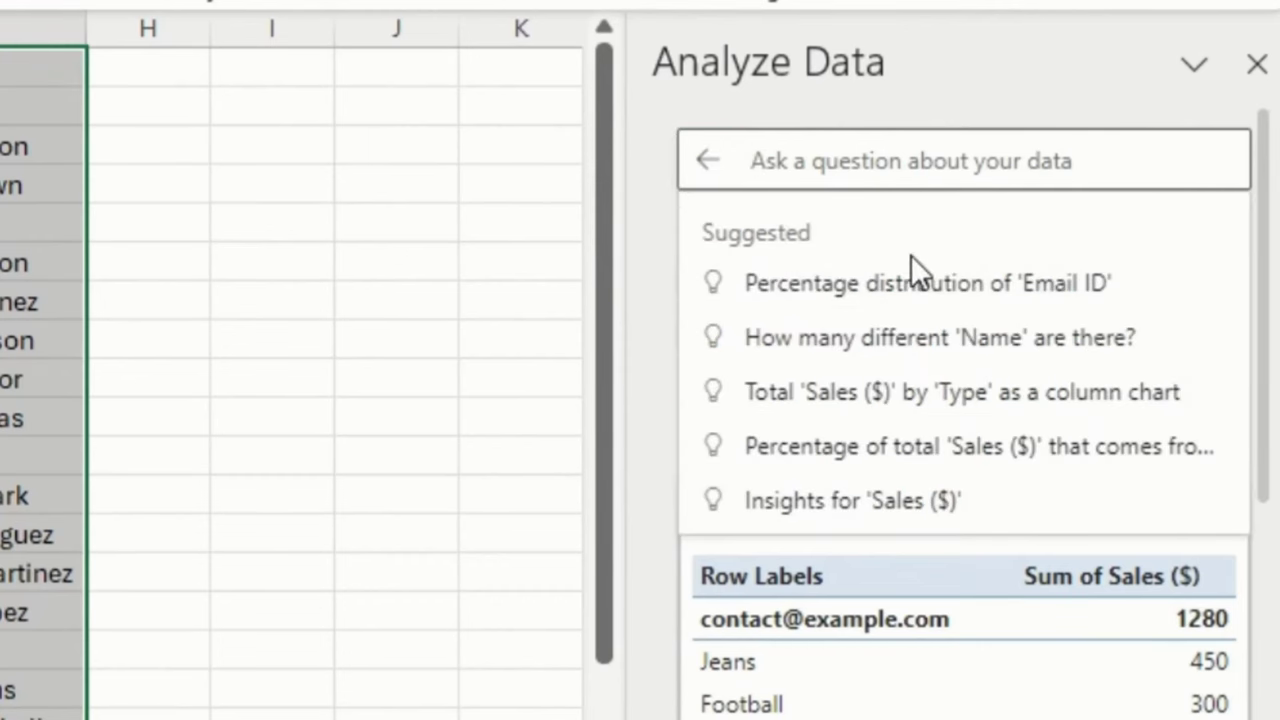
pyautogui.click(705, 165)
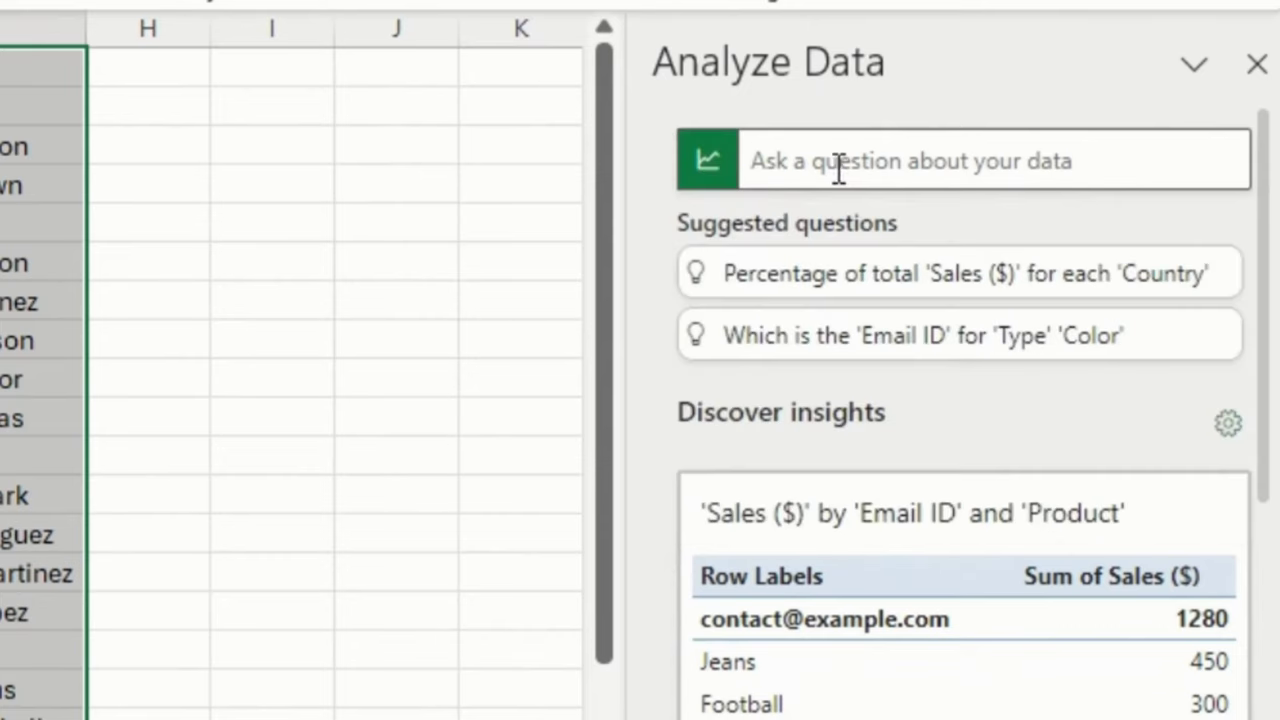
pyautogui.click(840, 162)
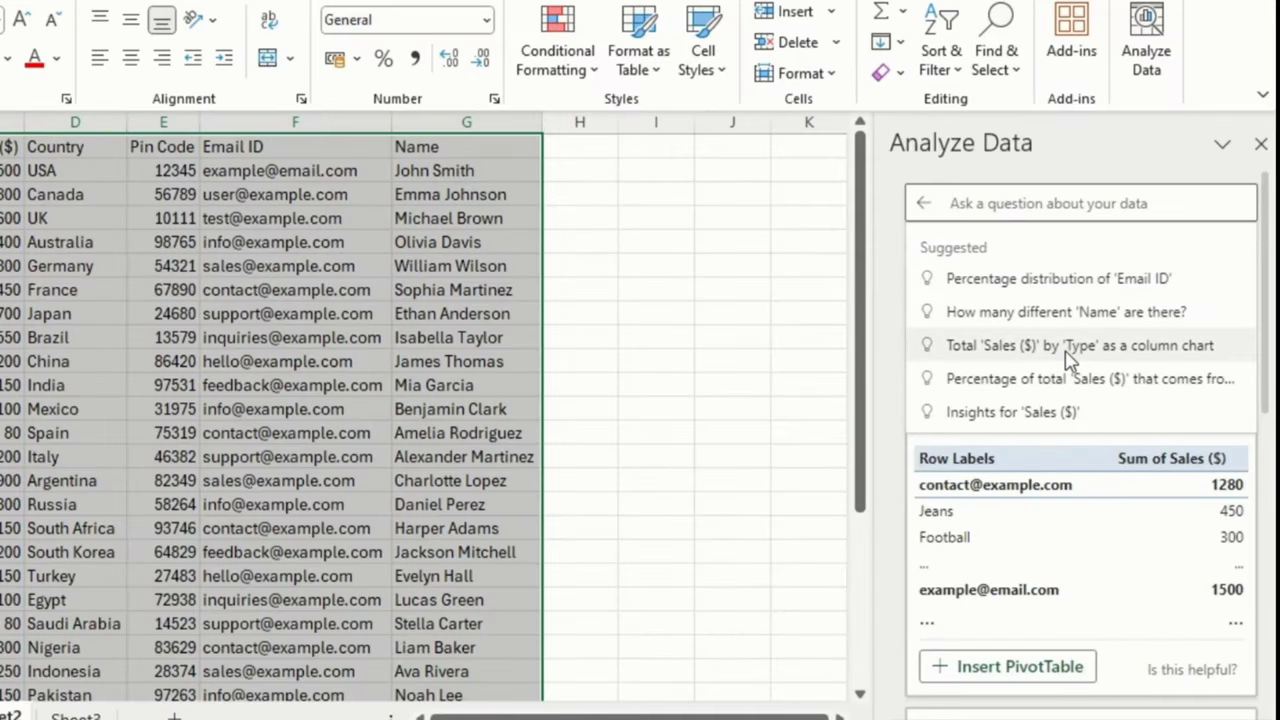
# Show the insights for Sales ($) and scroll through the insight cards
pyautogui.scroll(-2, 1068, 360)
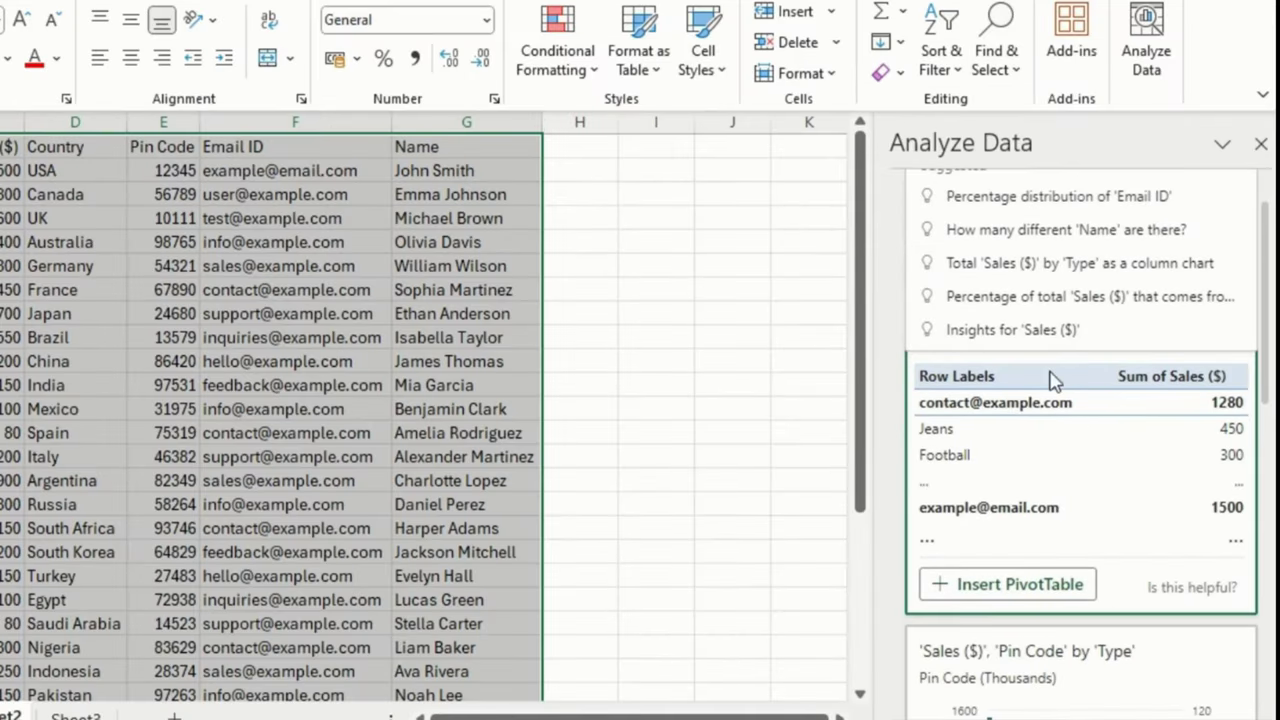
pyautogui.click(1030, 335)
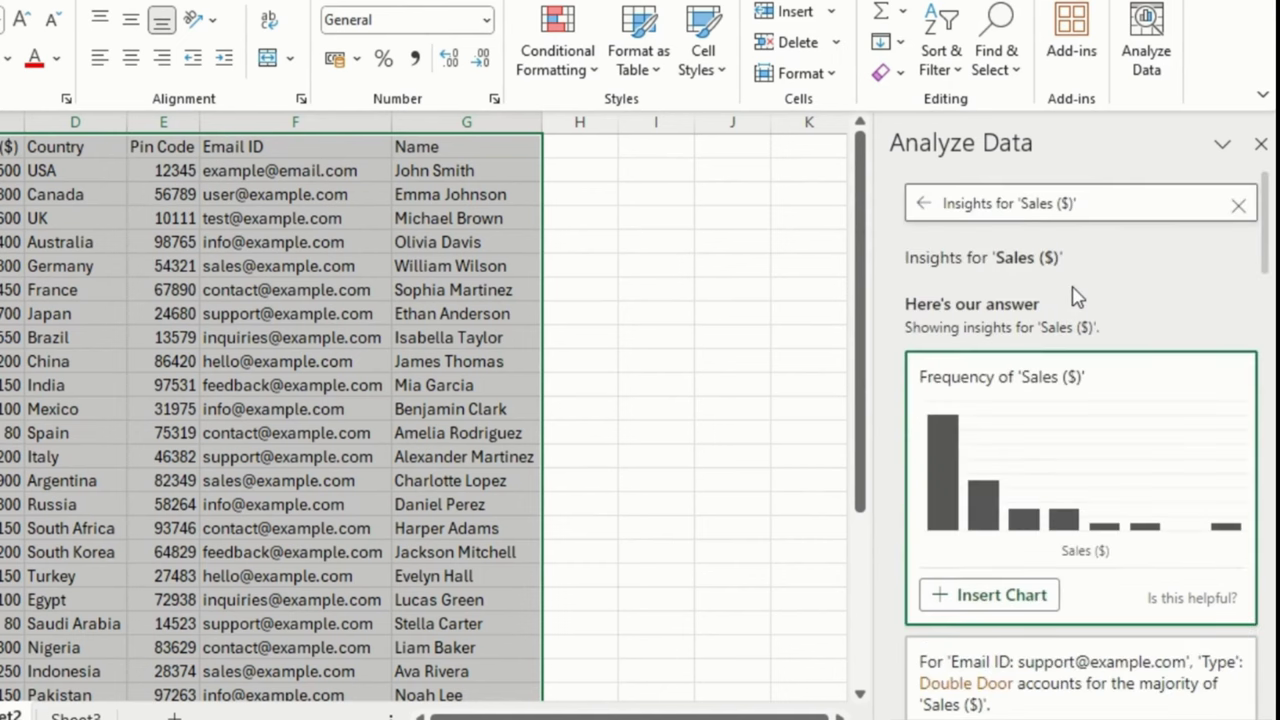
pyautogui.scroll(-5, 1100, 520)
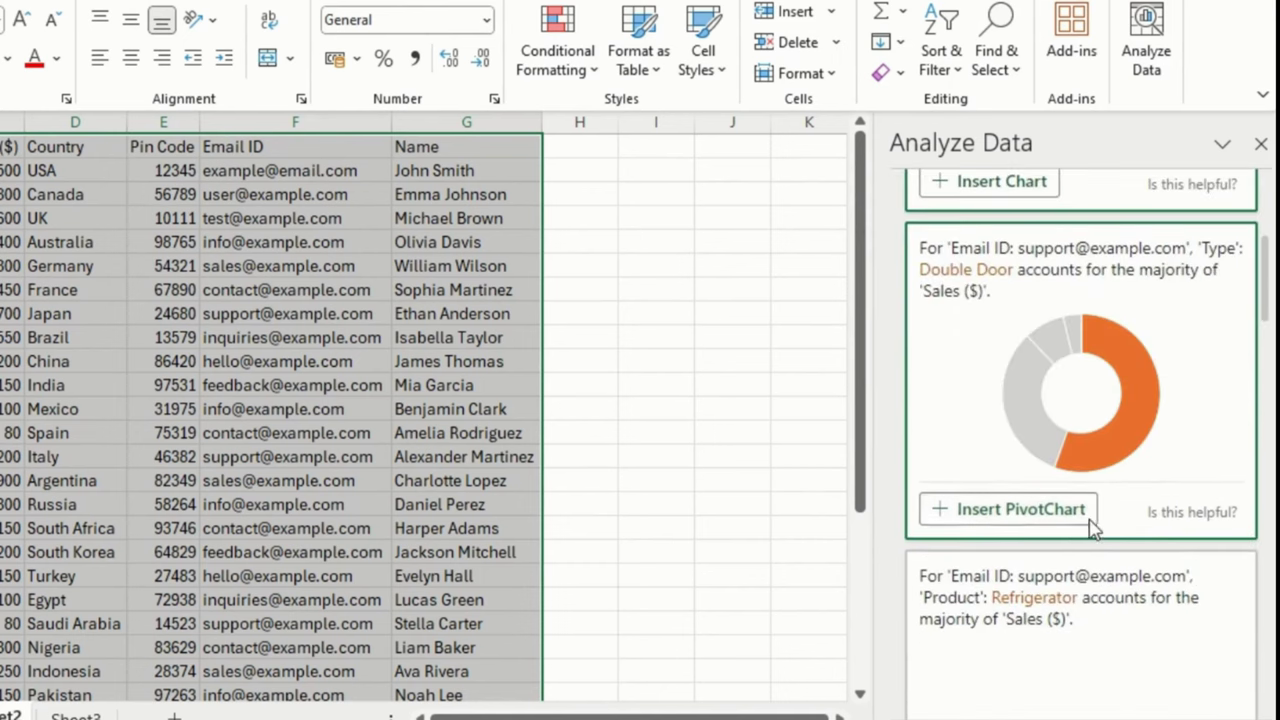
pyautogui.scroll(-2, 1035, 505)
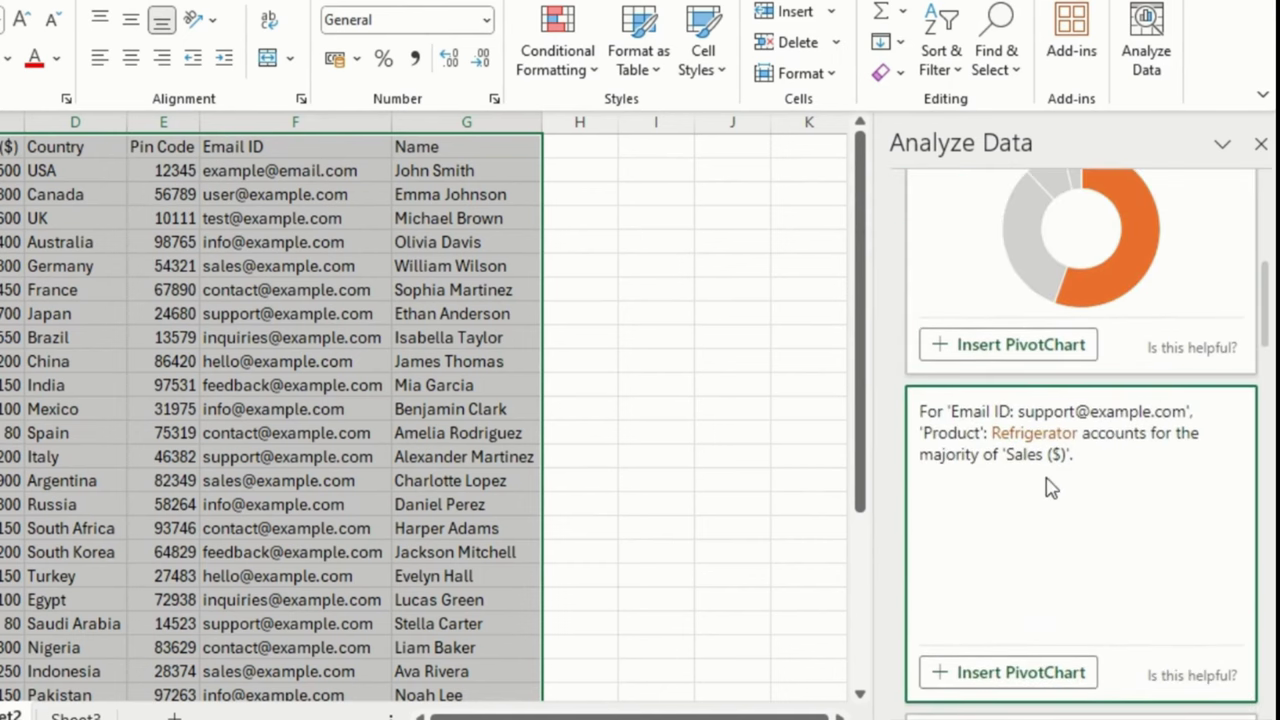
pyautogui.click(605, 190)
# Insert the Double Door donut insight as a Sum of Sales ($) by Type PivotChart on Suggestion1
pyautogui.click(1005, 344)
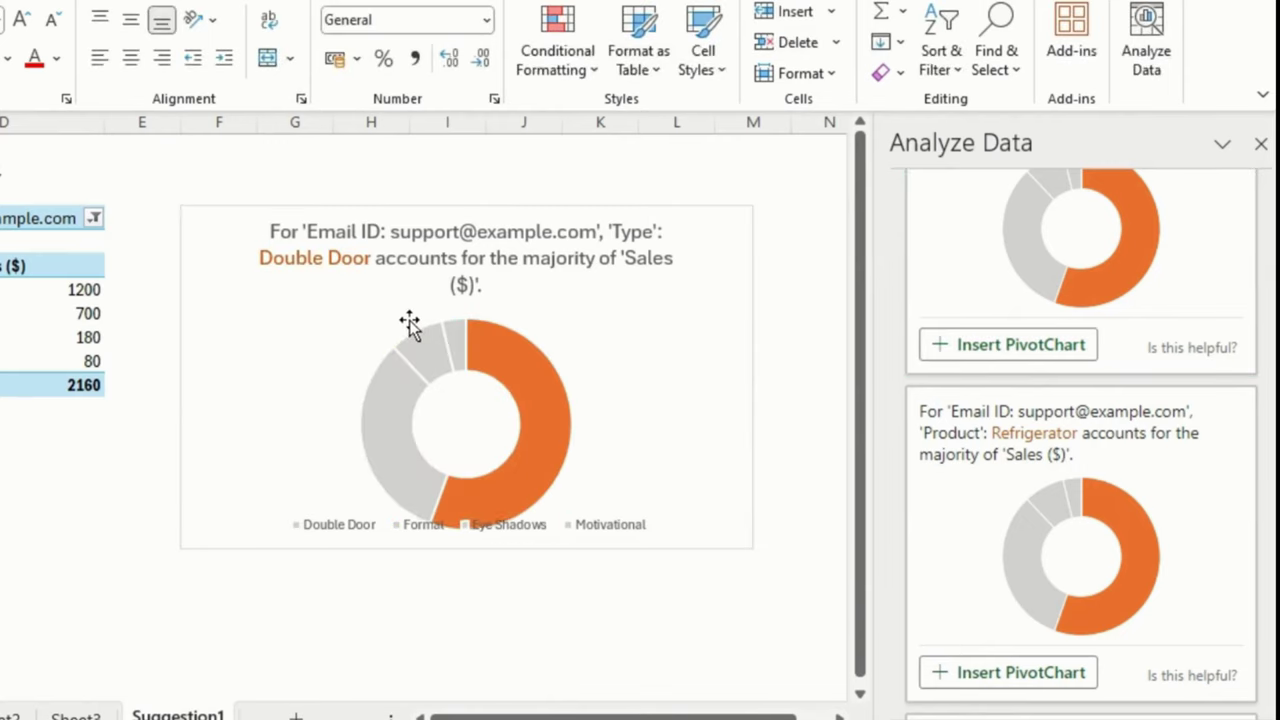
pyautogui.click(723, 288)
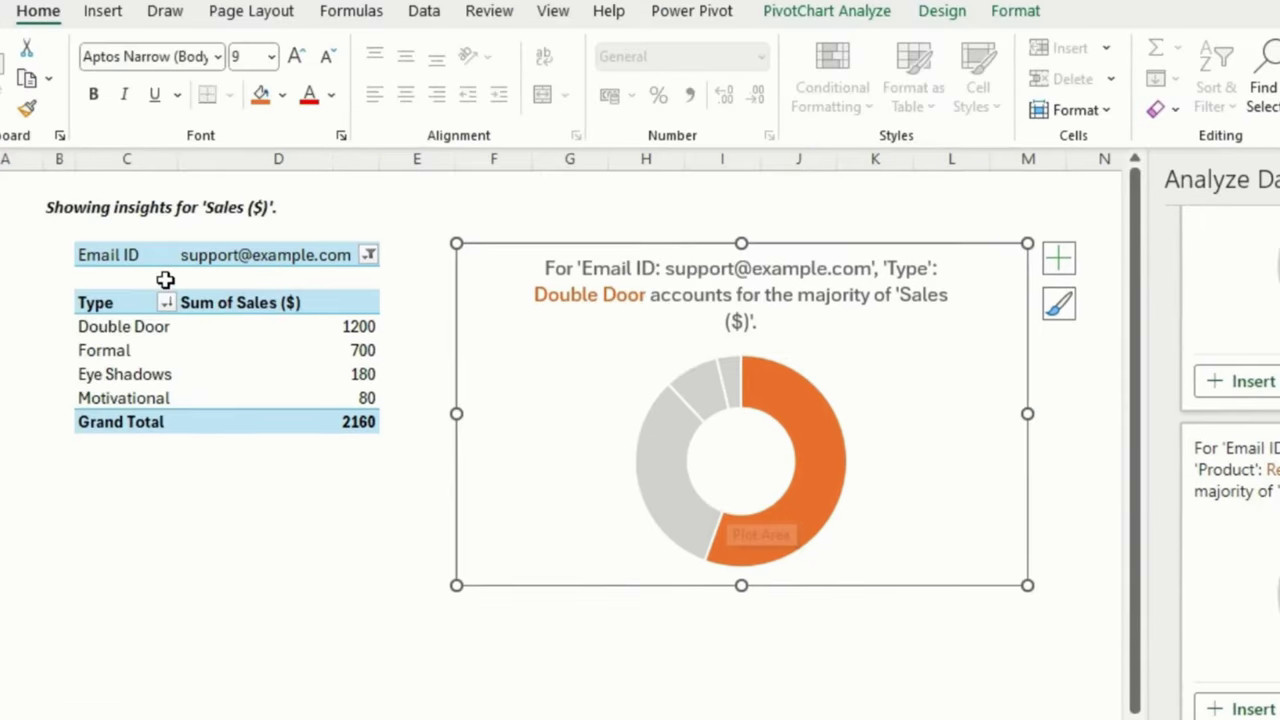
pyautogui.moveTo(123, 256); pyautogui.dragTo(251, 400)
pyautogui.click(489, 284)
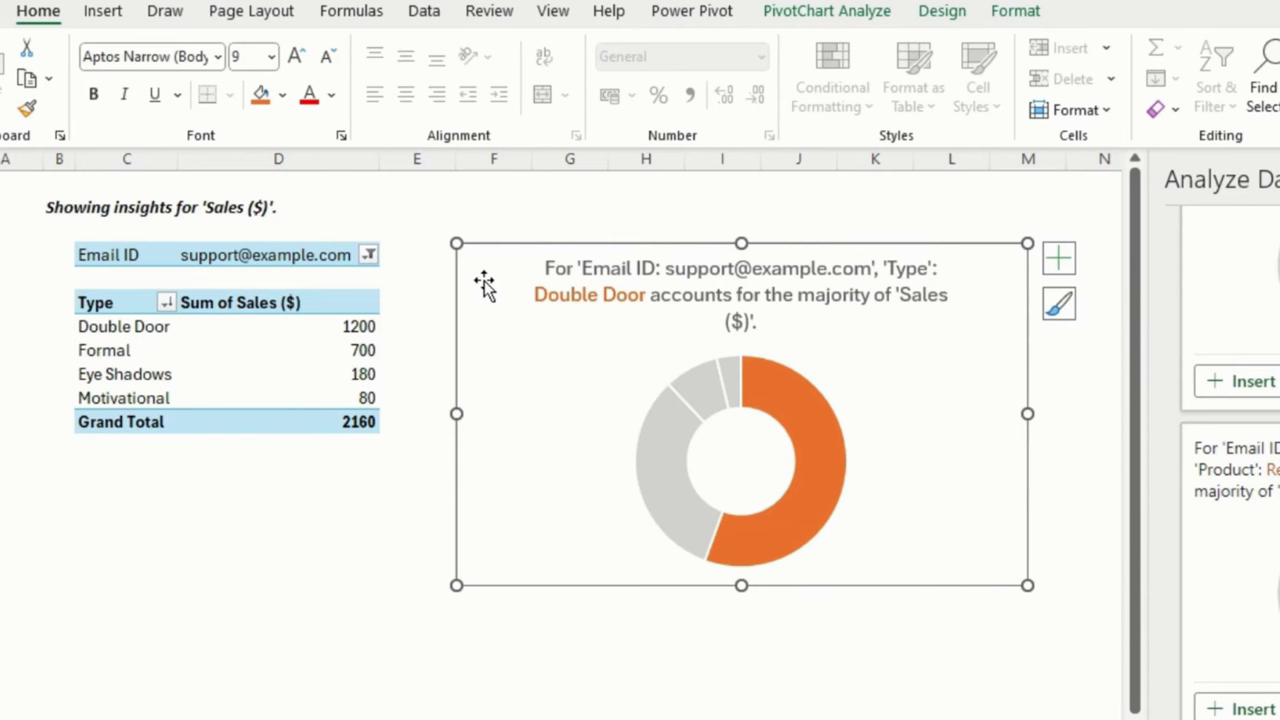
pyautogui.scroll(5, 1243, 544)
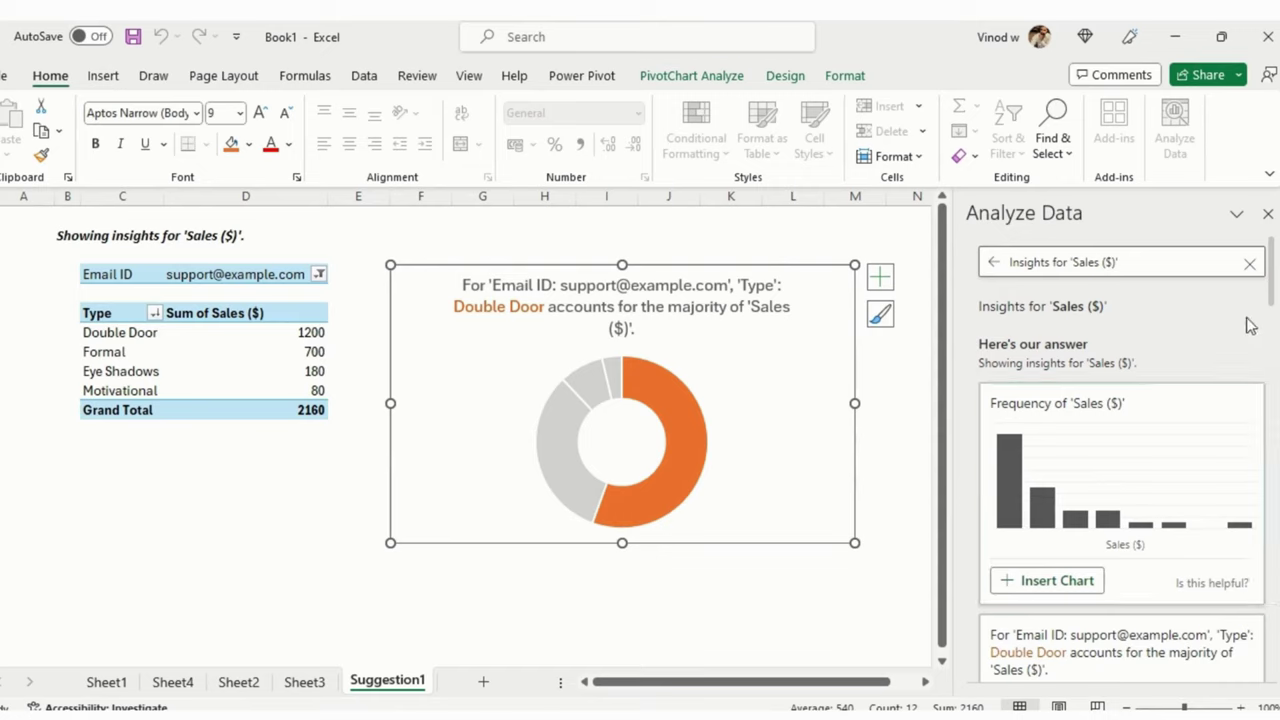
# Ask 'How many different Name are there?' and insert the answer onto a new Suggestion2 sheet
pyautogui.click(1255, 265)
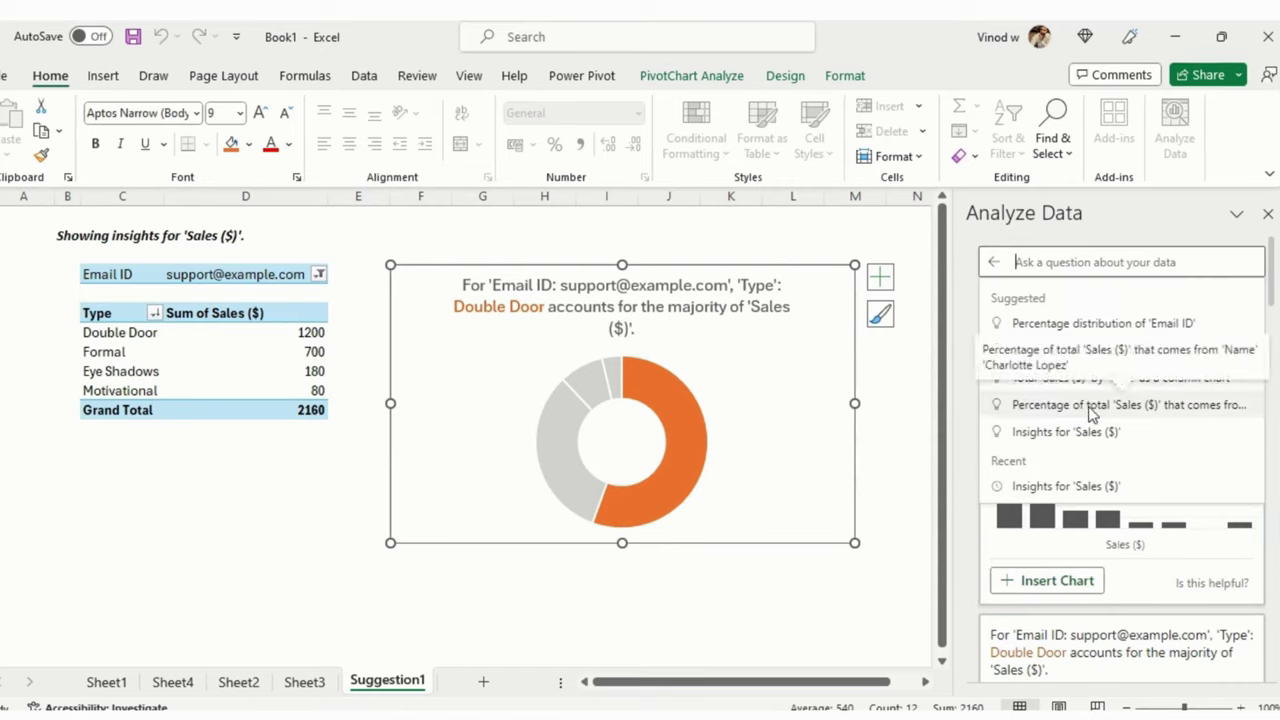
pyautogui.scroll(-2, 1171, 406)
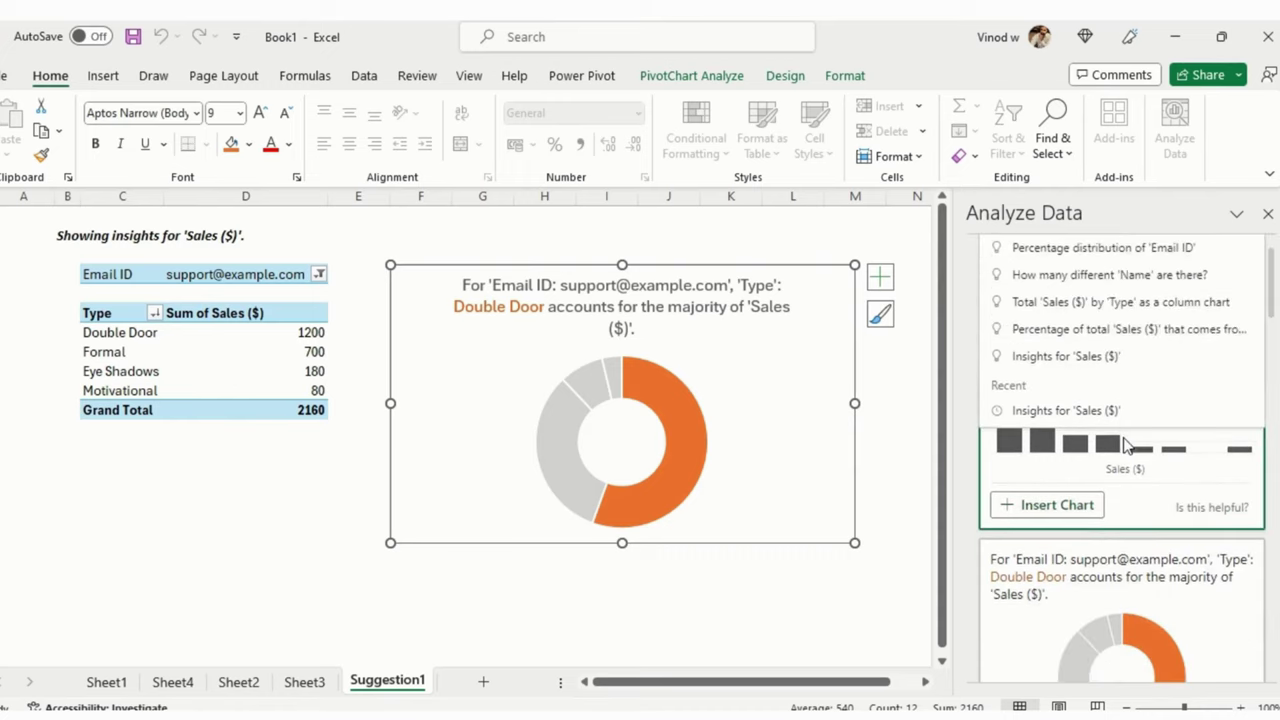
pyautogui.scroll(2, 1058, 460)
pyautogui.scroll(-1, 1010, 470)
pyautogui.scroll(1, 1040, 472)
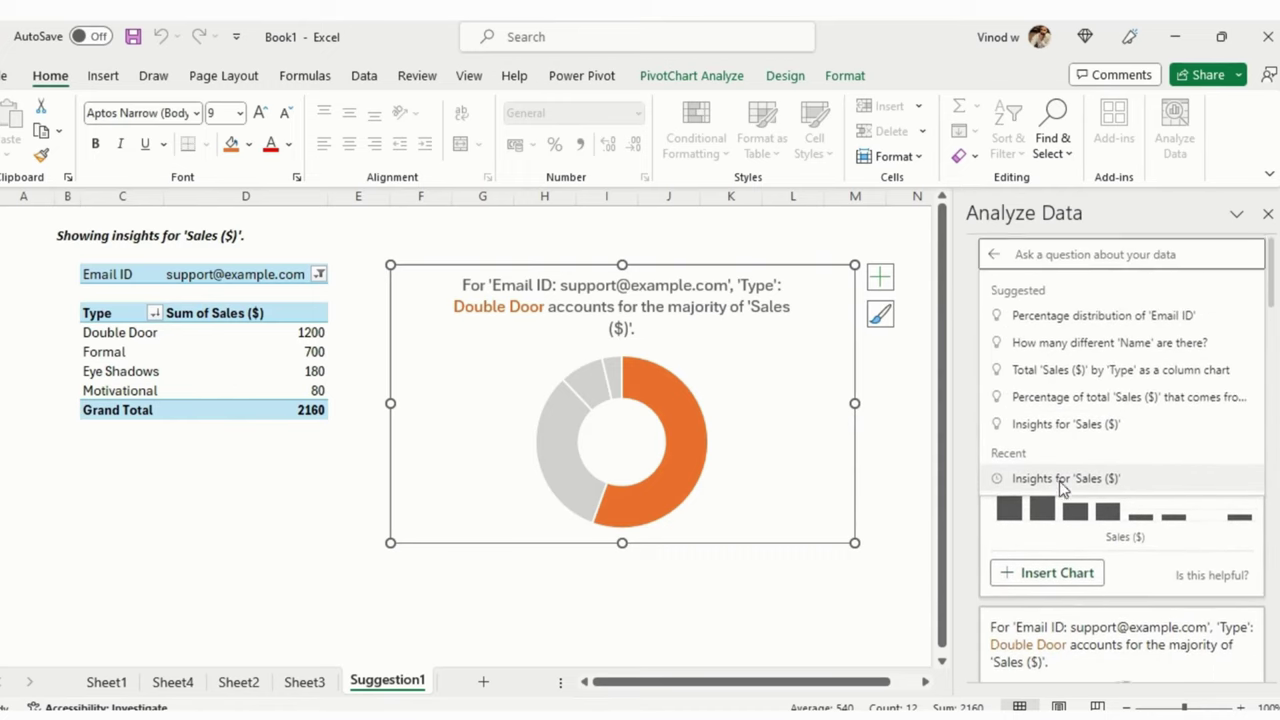
pyautogui.click(1088, 352)
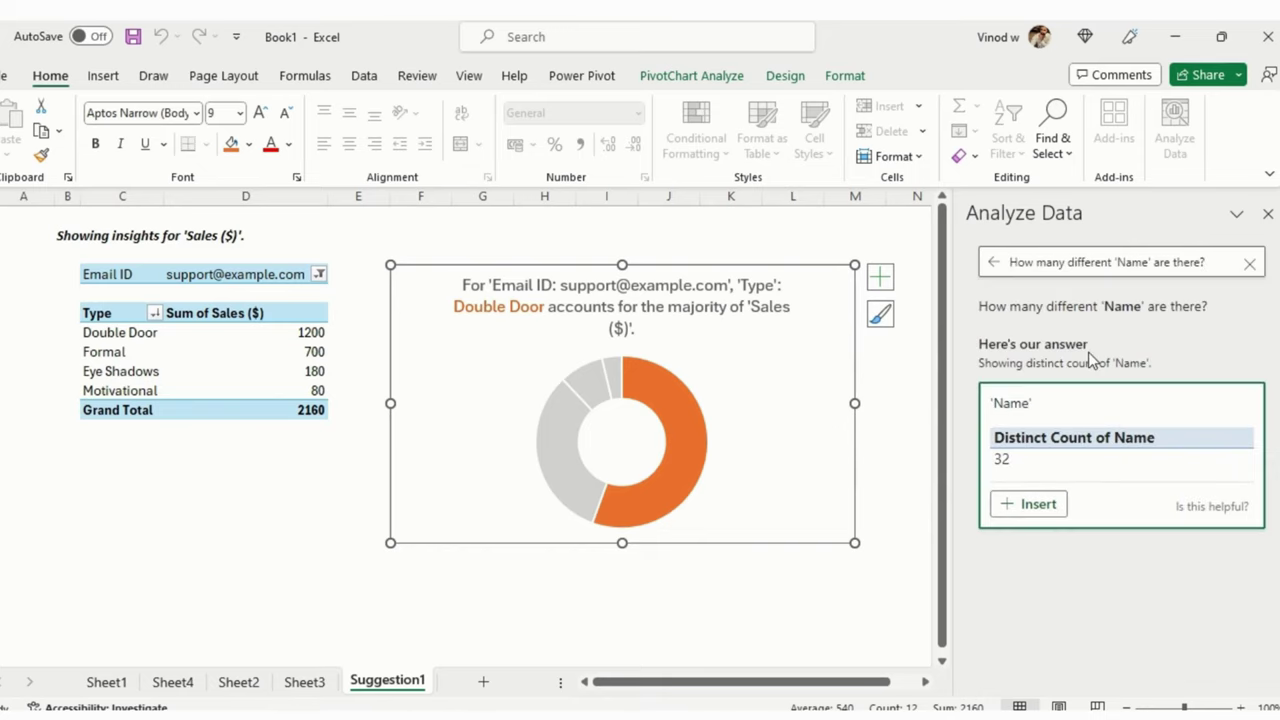
pyautogui.click(1033, 505)
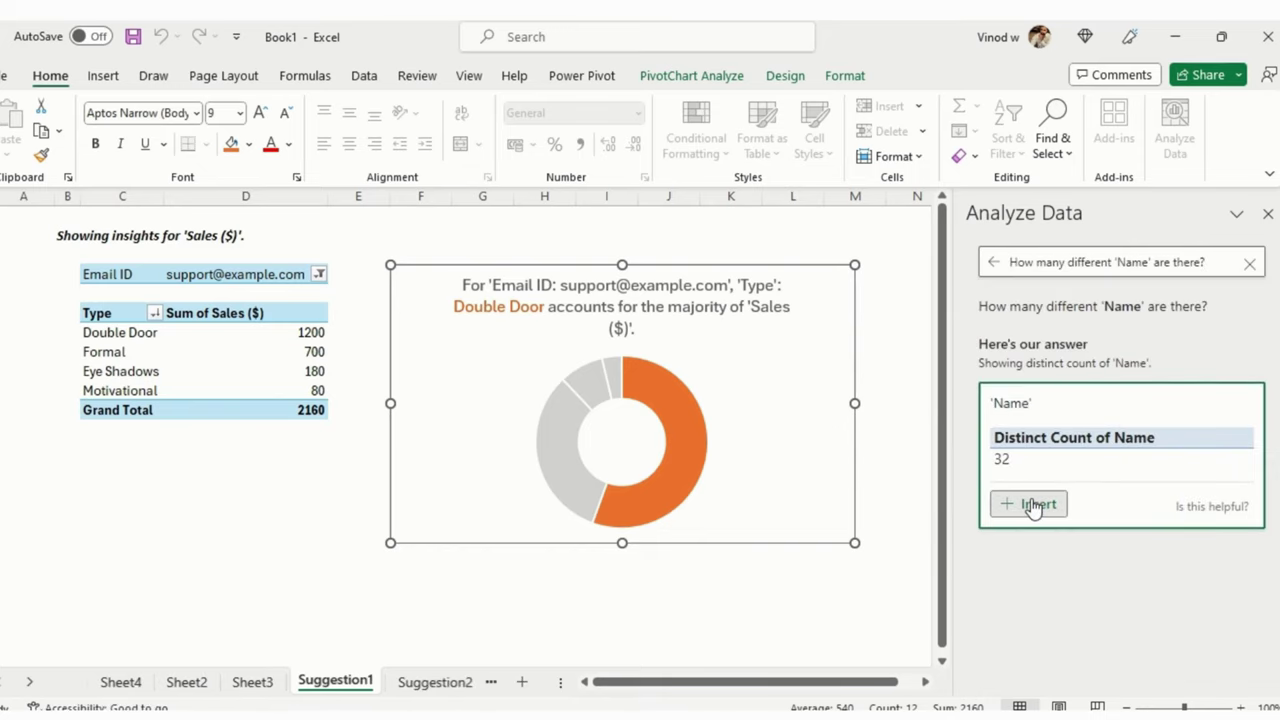
# Check the Distinct Count of Name result of 32, then return to the Sheet2 data
pyautogui.click(206, 280)
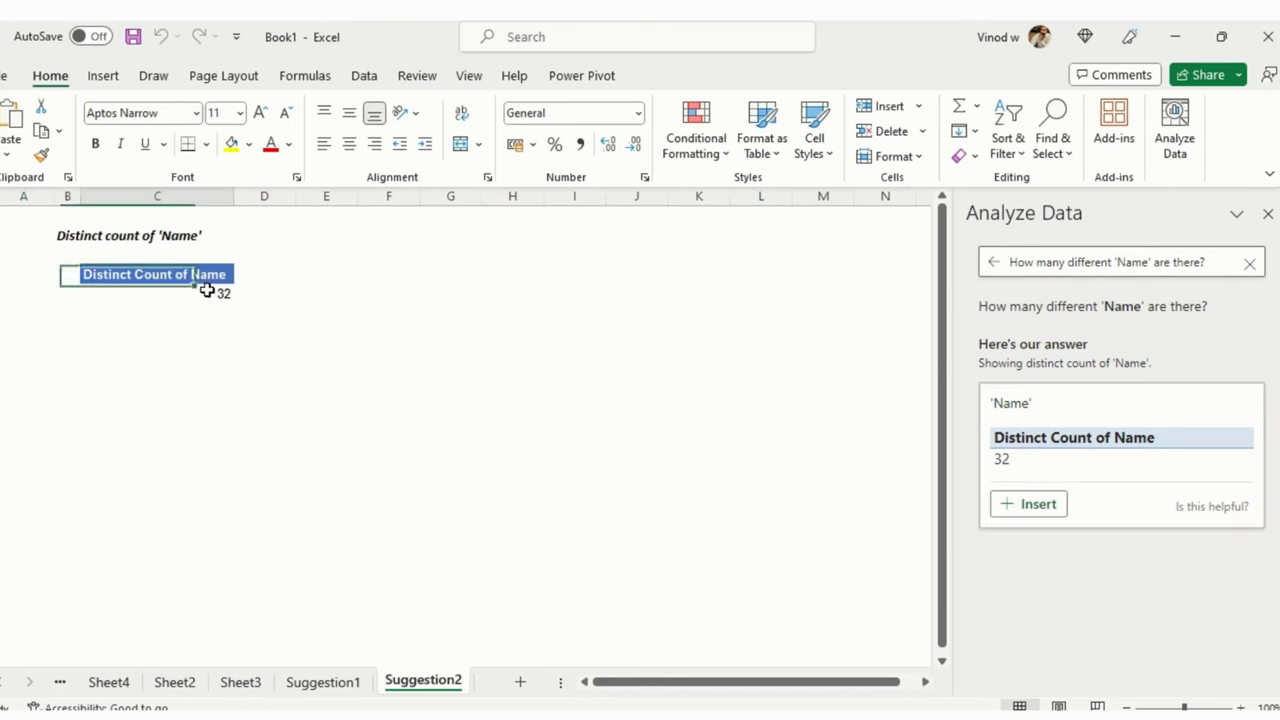
pyautogui.click(206, 293)
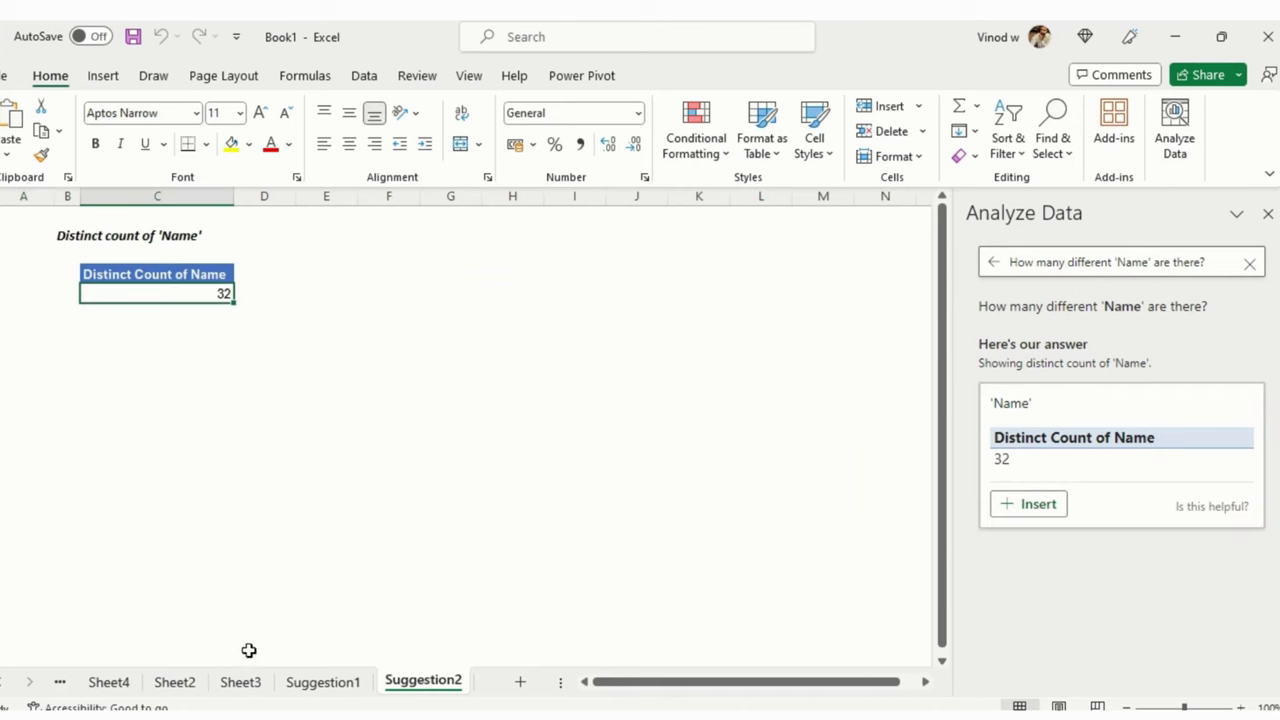
pyautogui.click(175, 681)
pyautogui.click(6, 262)
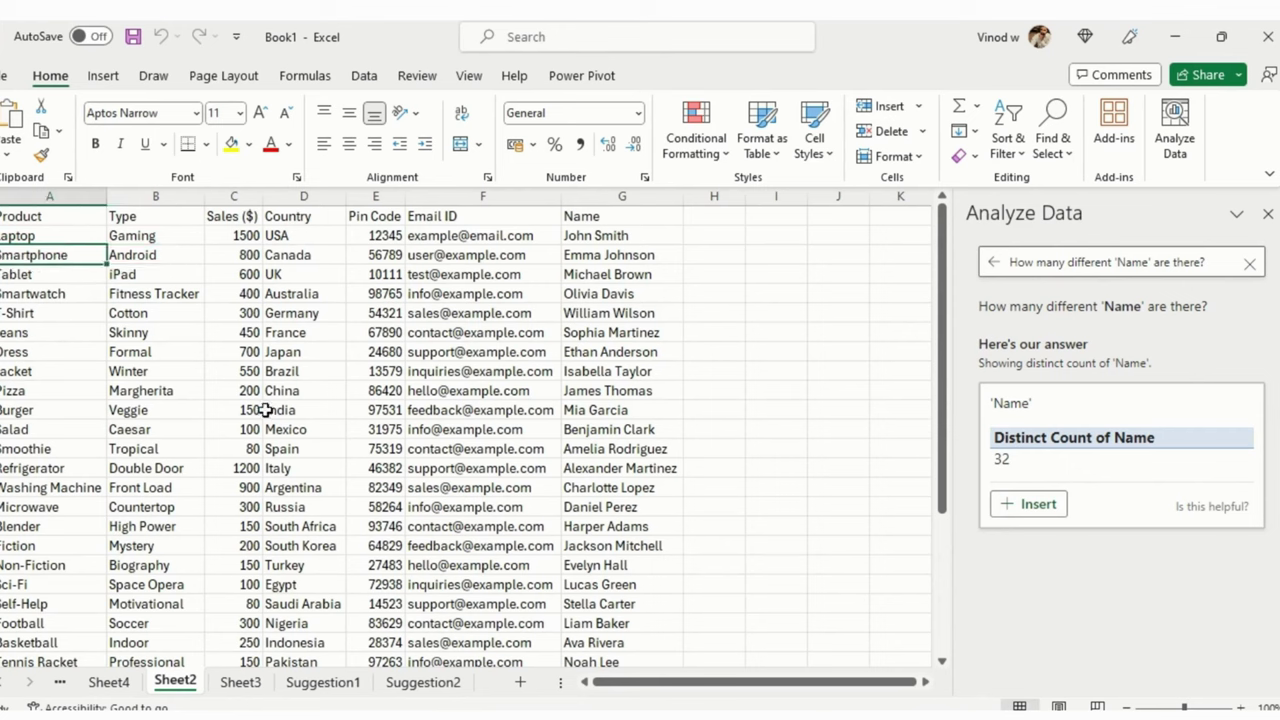
# Insert a PivotTable of each Name's percentage of total Sales ($) onto a new Suggestion3 sheet
pyautogui.click(614, 242)
pyautogui.click(615, 429)
pyautogui.click(620, 524)
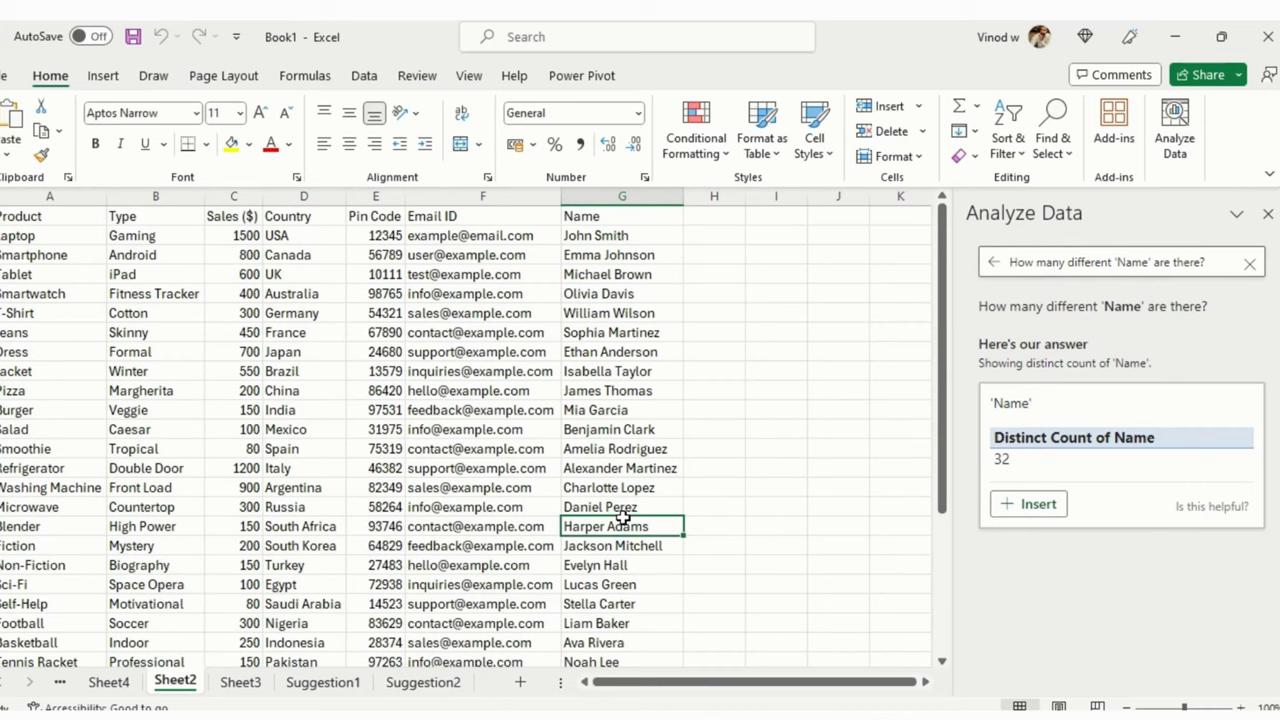
pyautogui.click(1250, 264)
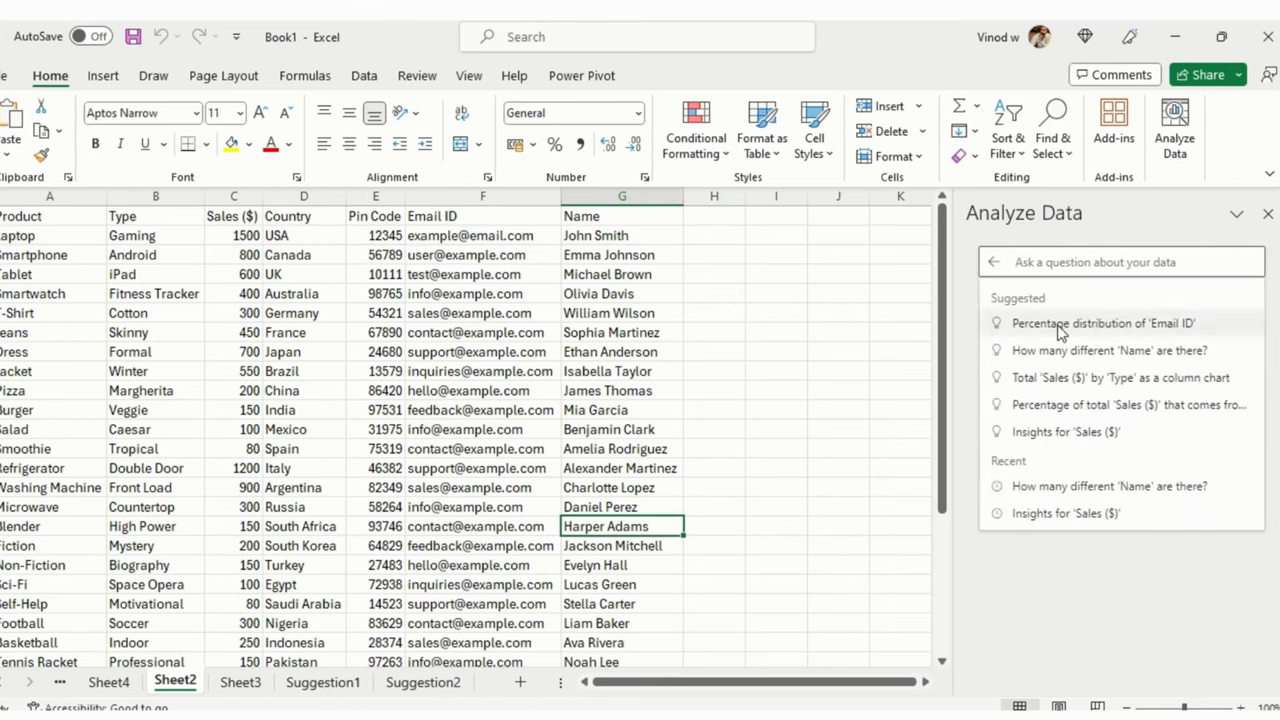
pyautogui.click(1098, 408)
pyautogui.scroll(-1, 1134, 530)
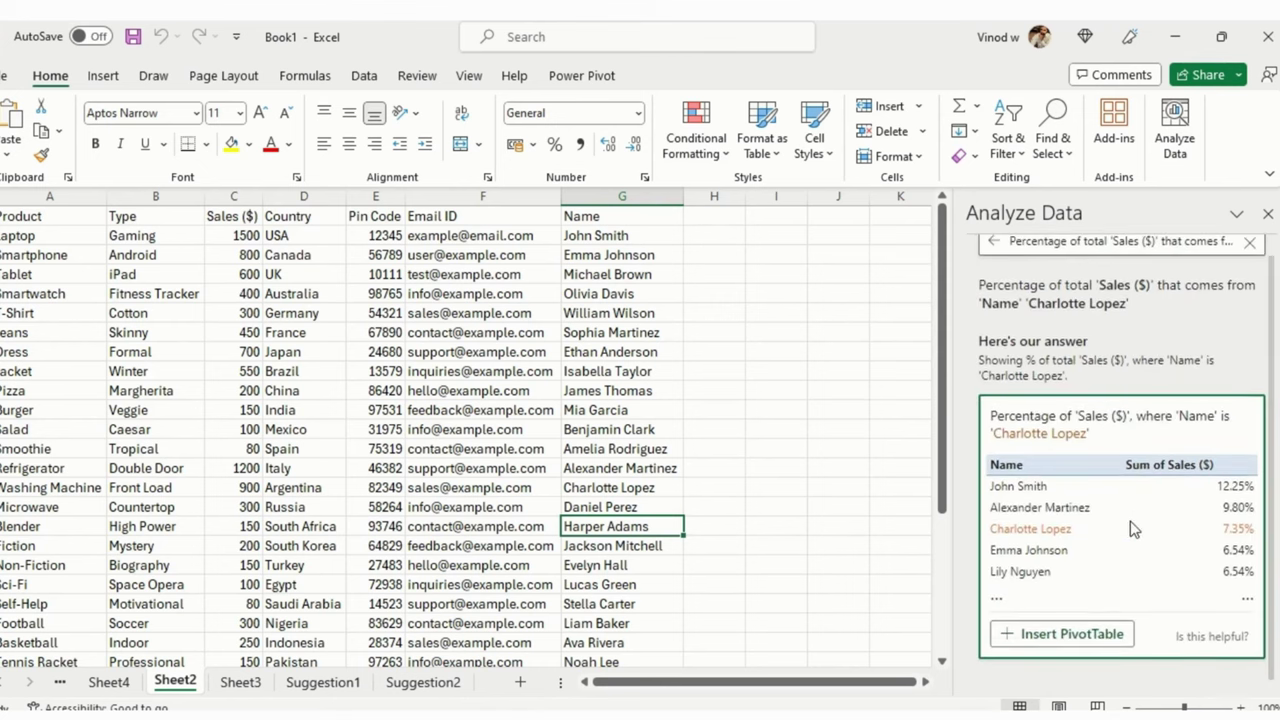
pyautogui.click(1073, 638)
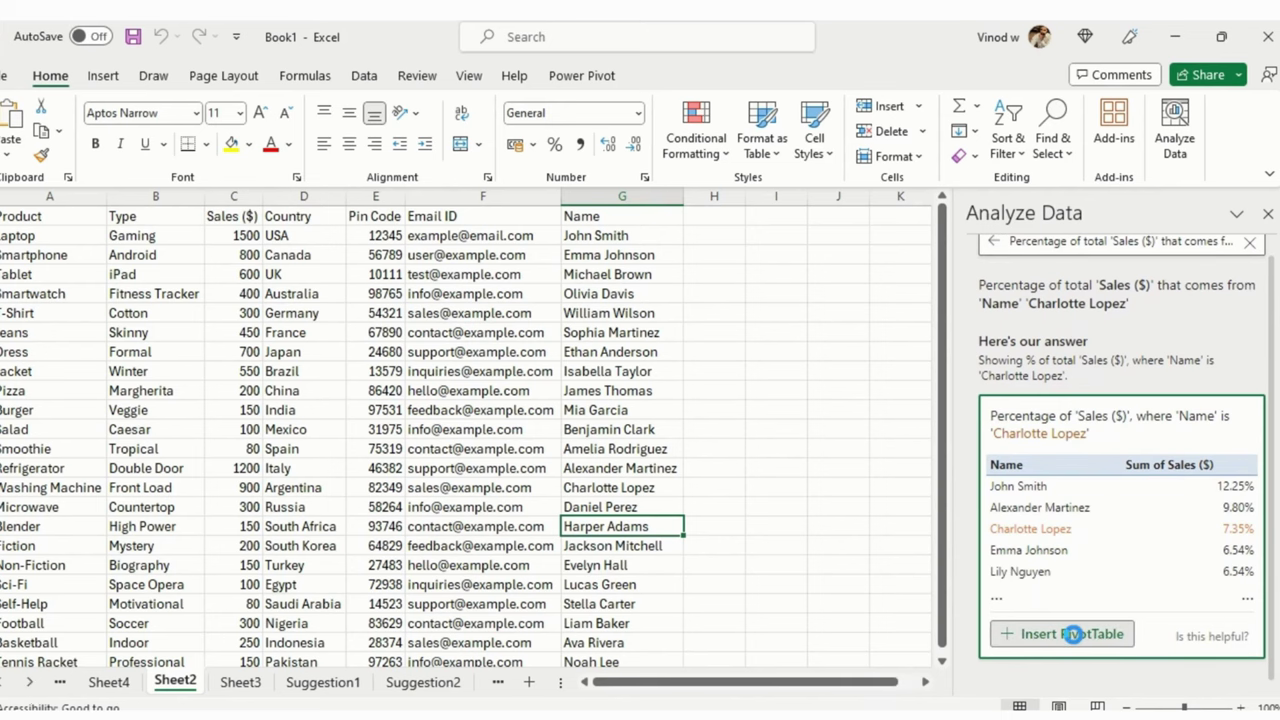
pyautogui.click(249, 371)
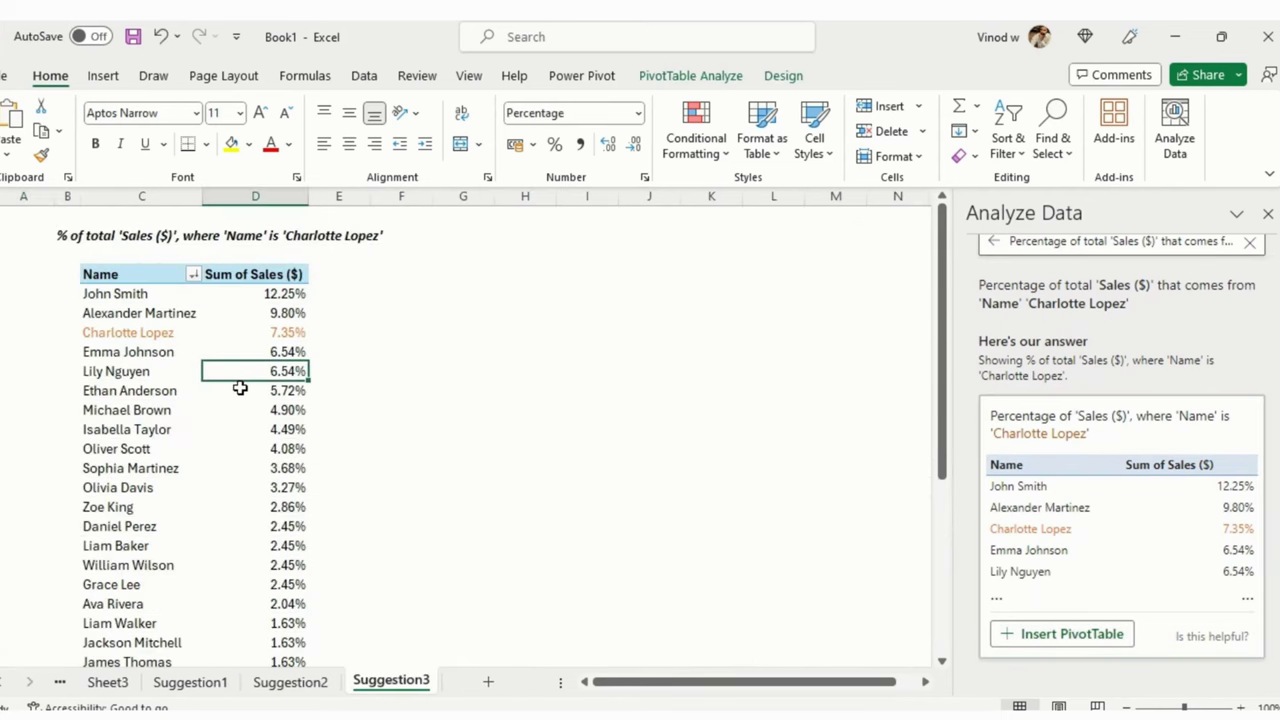
pyautogui.scroll(-6, 242, 388)
pyautogui.scroll(6, 242, 388)
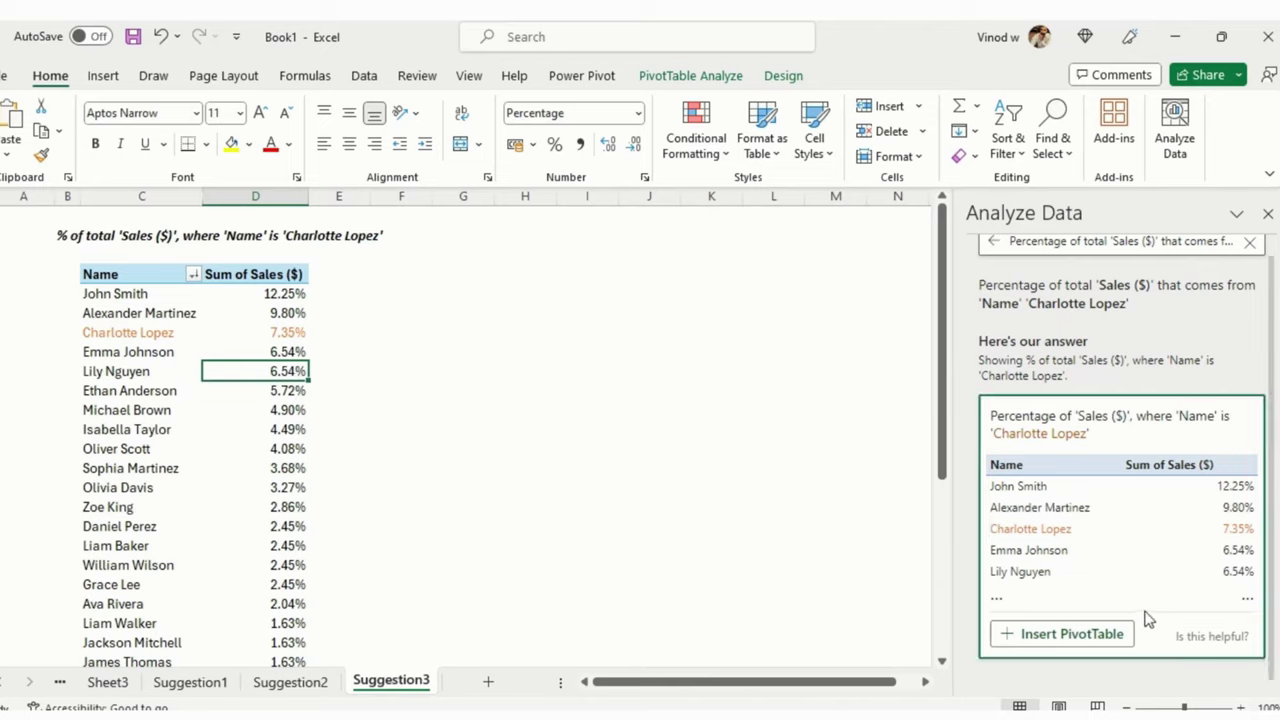
# Insert a recommended clustered column PivotChart beside the table and enlarge it
pyautogui.click(108, 79)
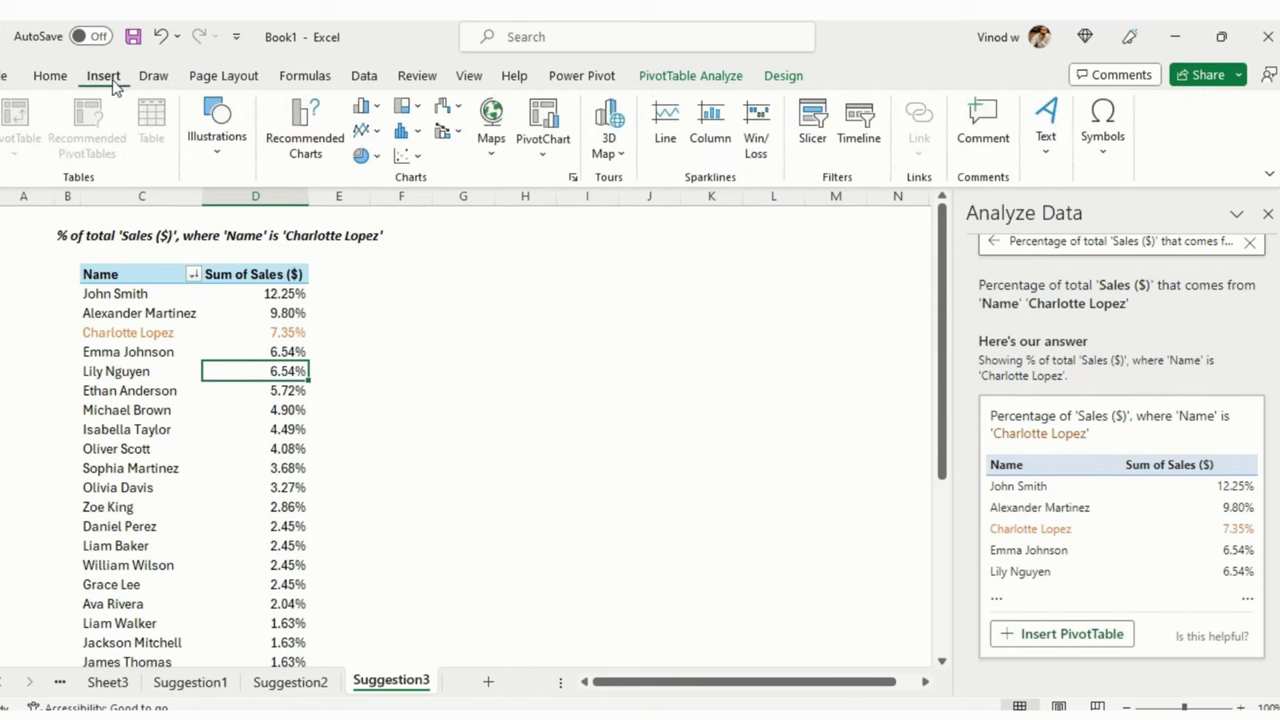
pyautogui.click(310, 152)
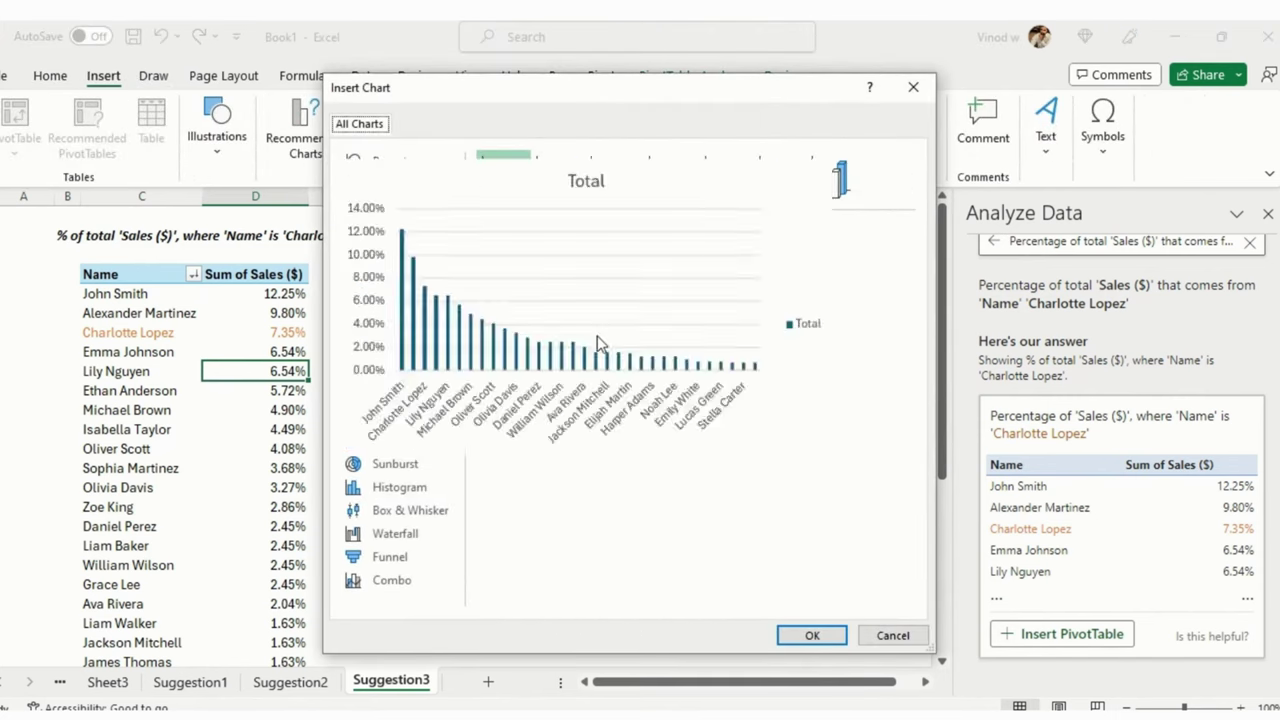
pyautogui.click(825, 635)
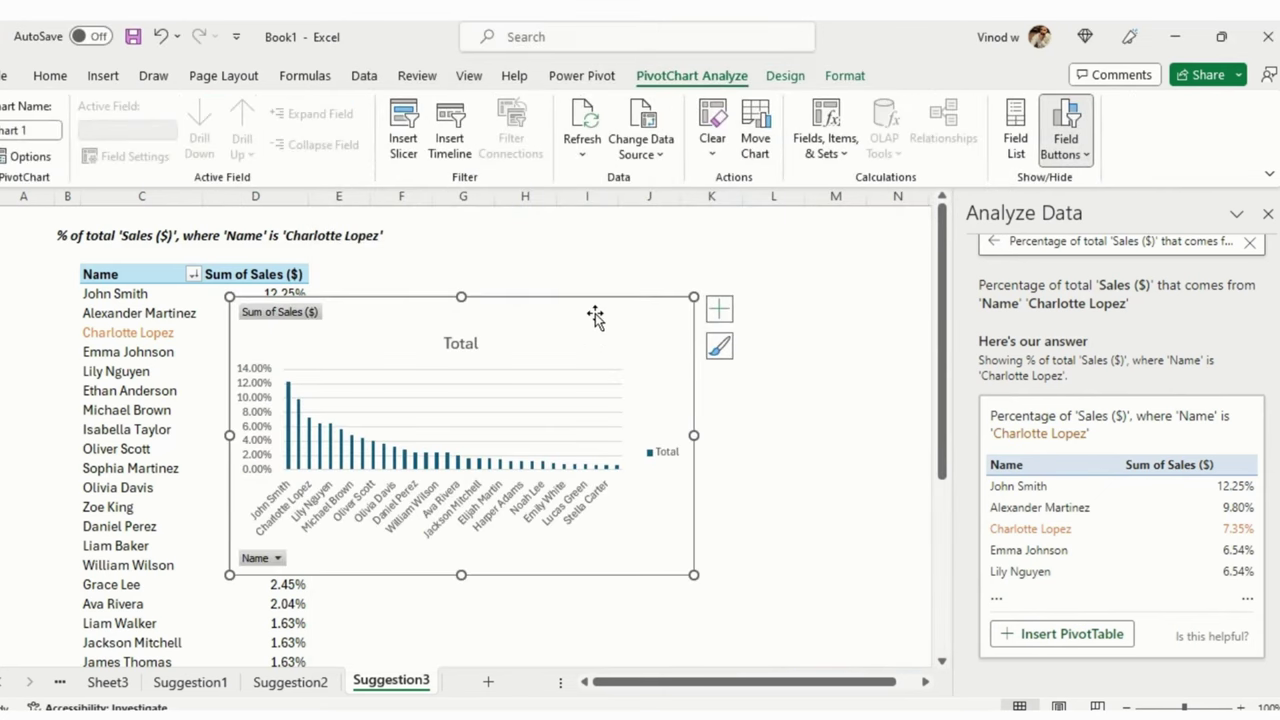
pyautogui.moveTo(597, 317); pyautogui.dragTo(743, 314)
pyautogui.moveTo(835, 575); pyautogui.dragTo(899, 623)
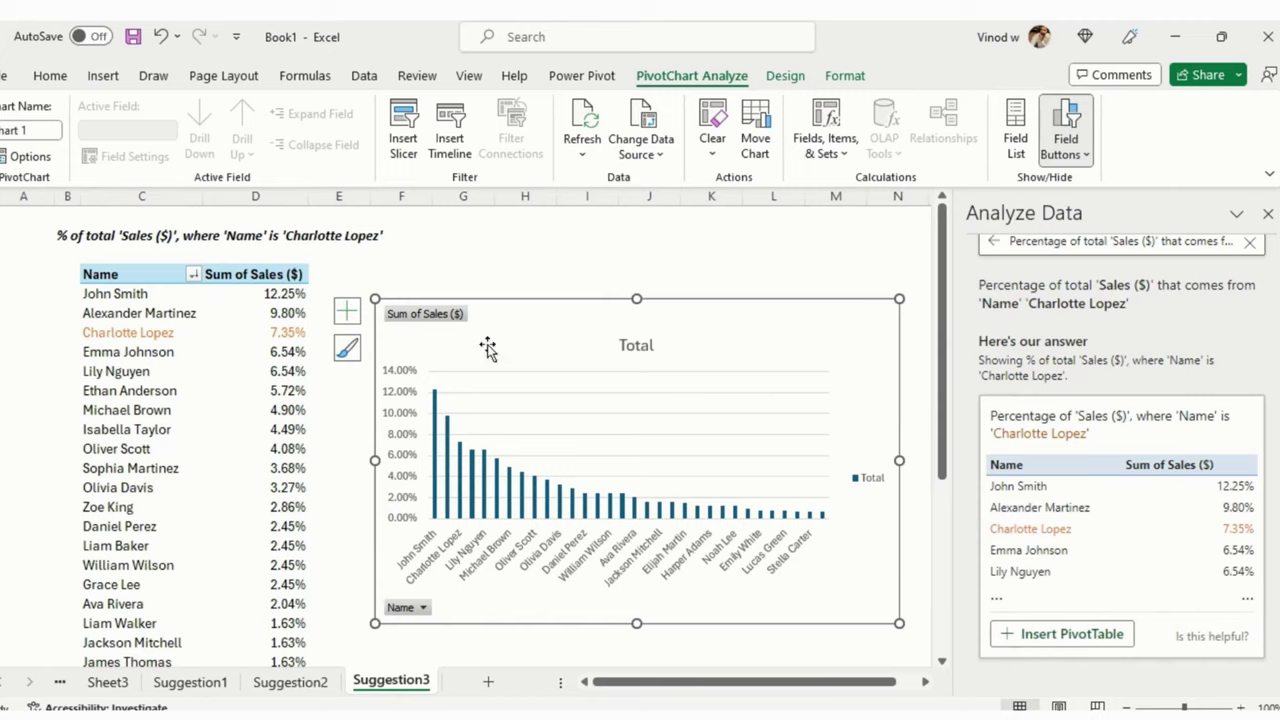
# Add percentage data labels to the bars and delete the legend and the 'Total' title
pyautogui.click(347, 313)
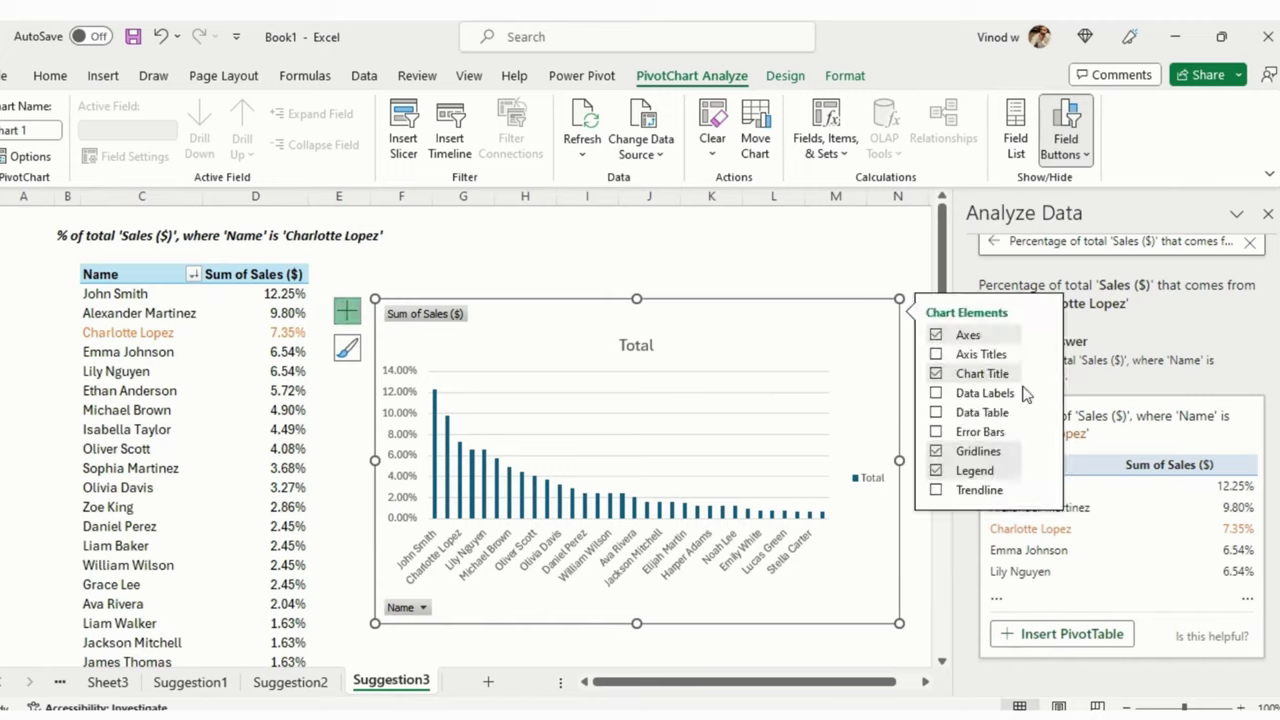
pyautogui.click(936, 394)
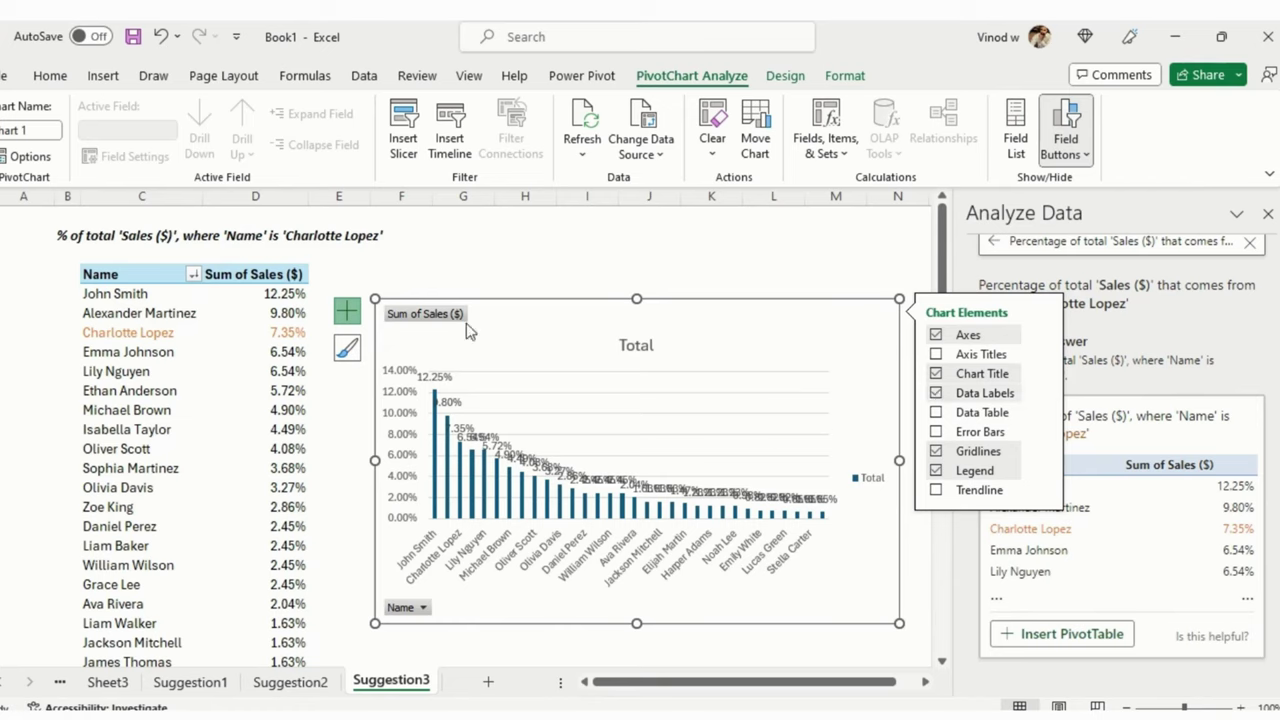
pyautogui.click(565, 392)
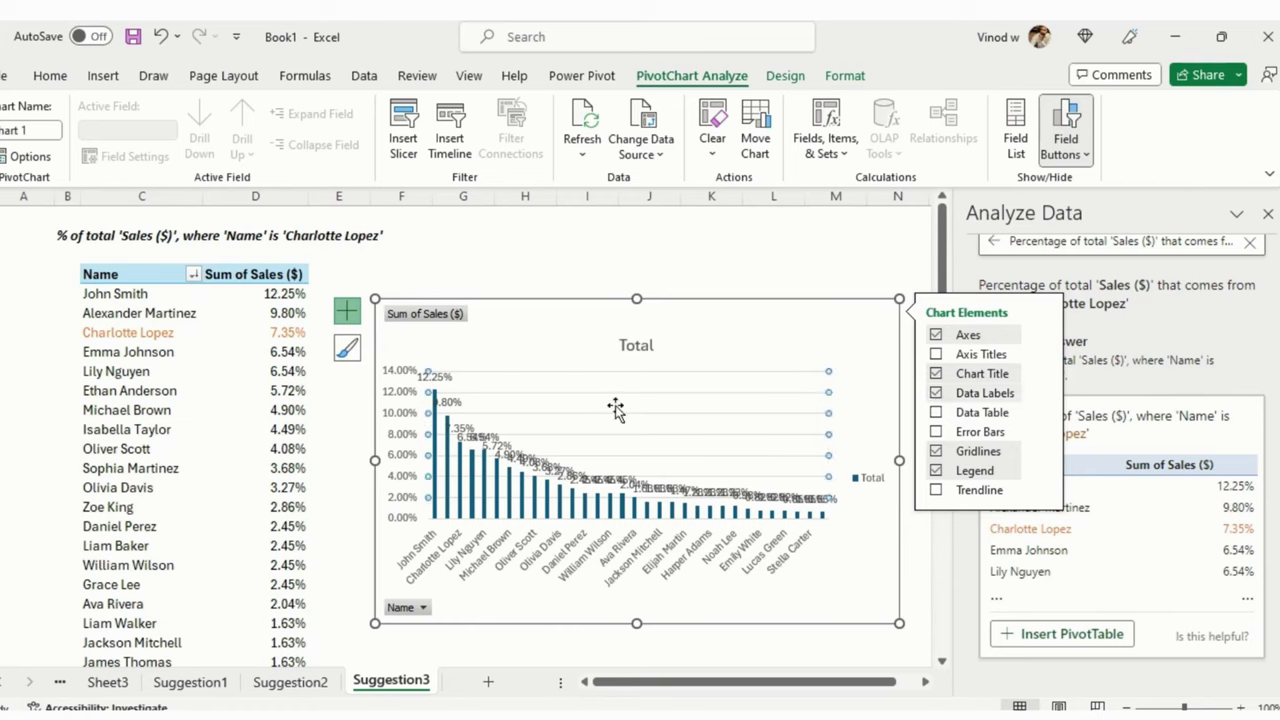
pyautogui.click(869, 484)
pyautogui.press('Delete')
pyautogui.click(806, 380)
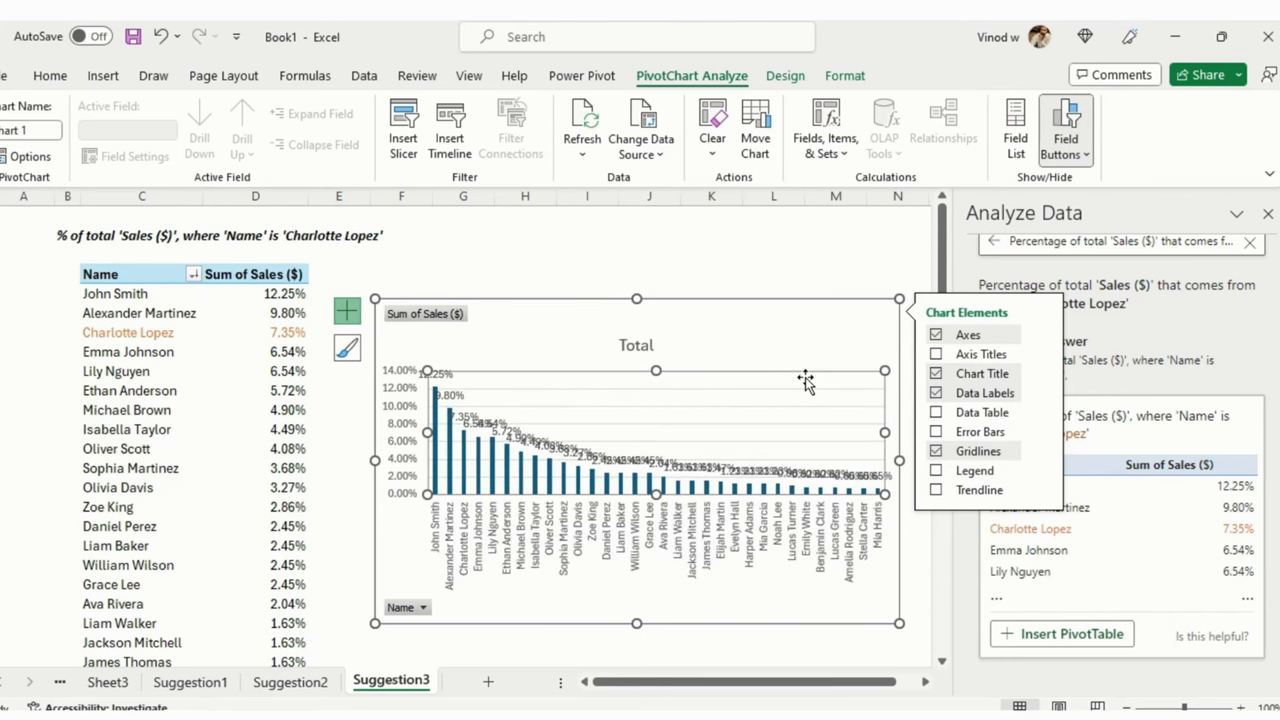
pyautogui.click(638, 346)
pyautogui.press('Delete')
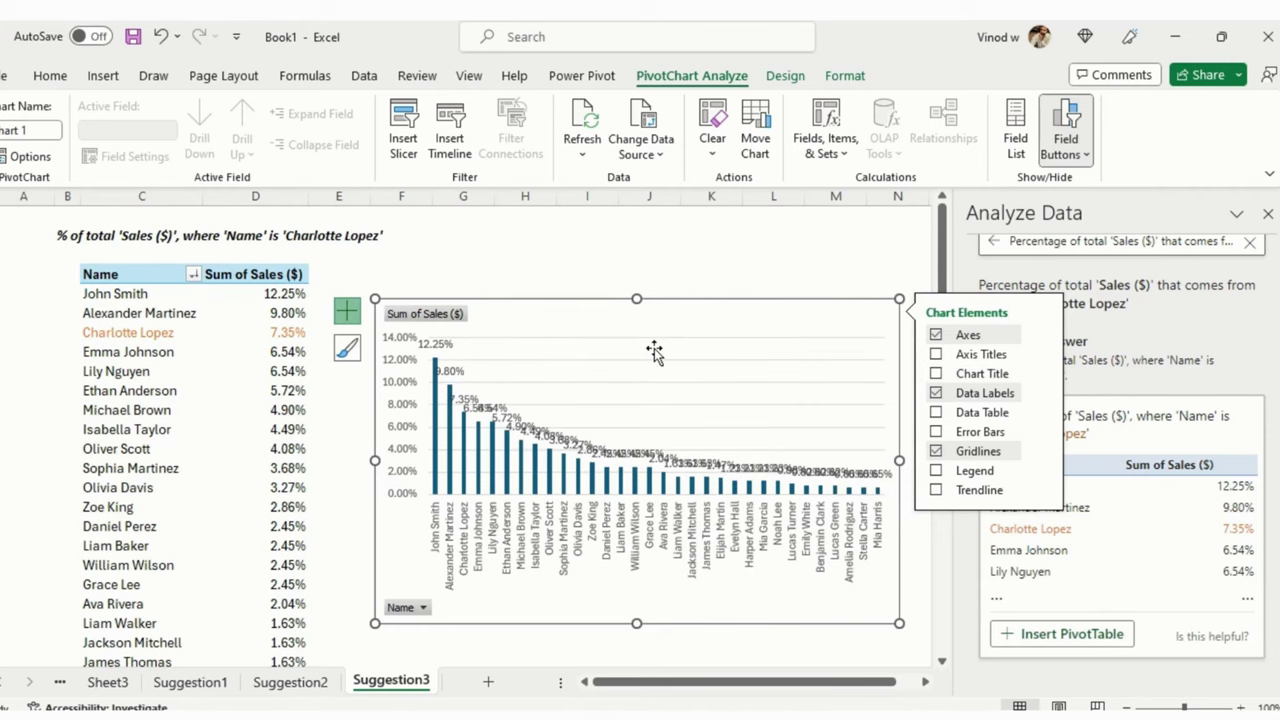
# Hide all field buttons, delete the value axis, and remove the gridlines and category axis
pyautogui.rightClick(460, 316)
pyautogui.click(505, 529)
pyautogui.press('Delete')
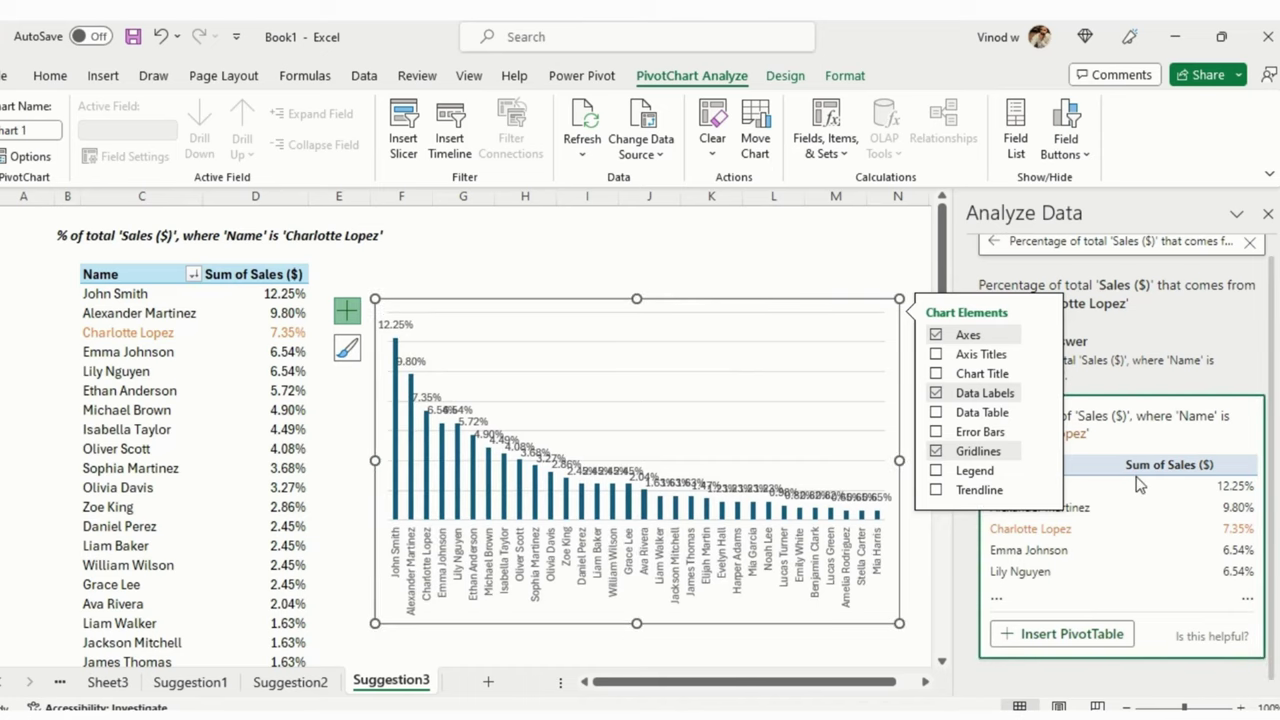
pyautogui.click(936, 452)
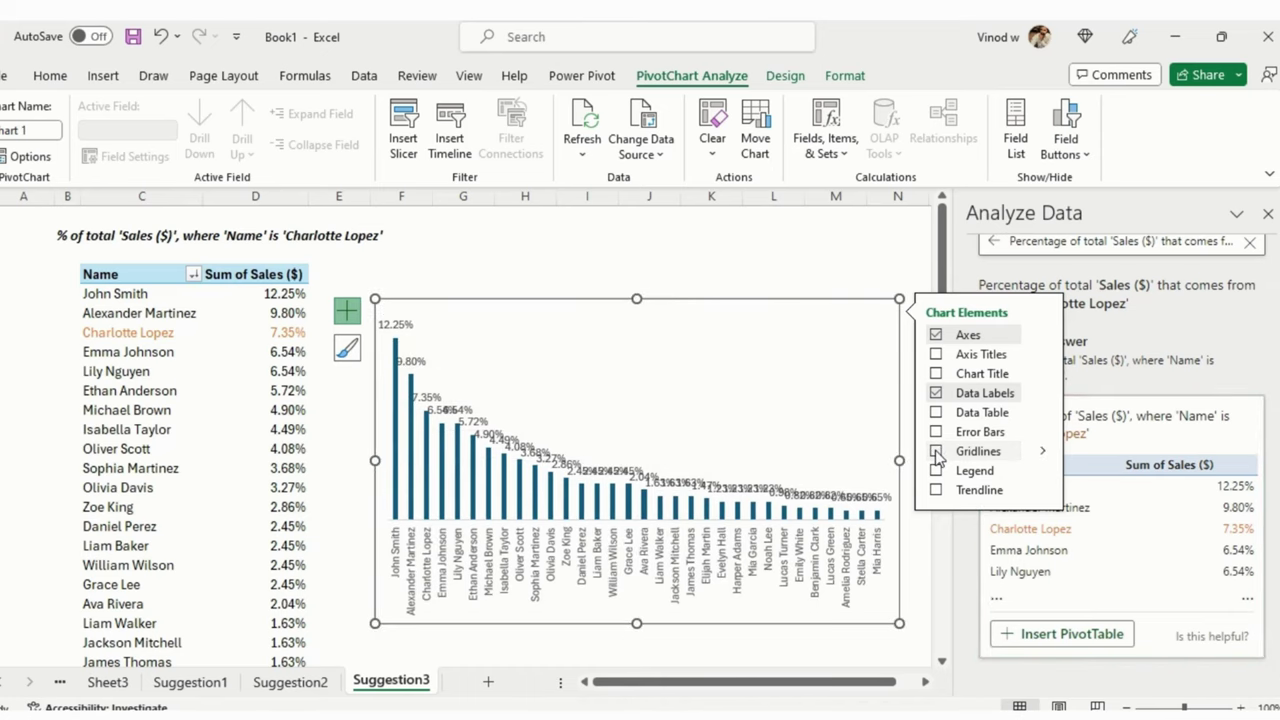
pyautogui.click(937, 337)
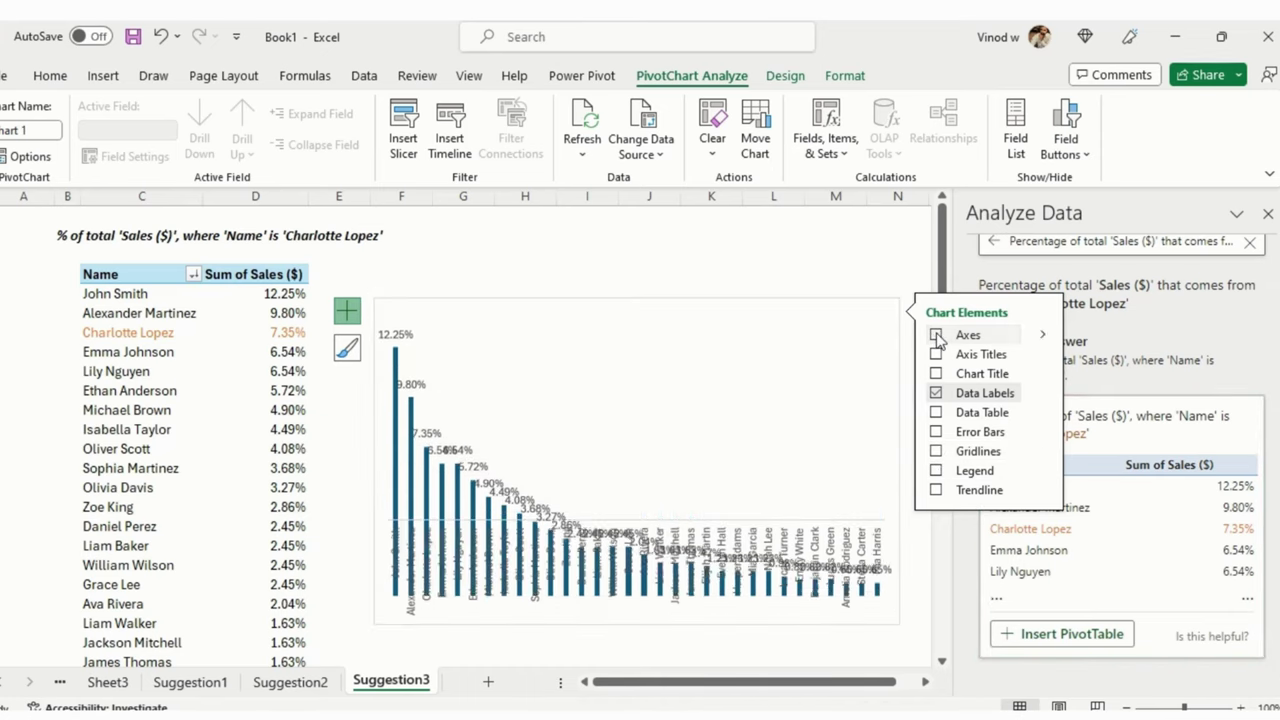
pyautogui.click(700, 318)
# Adjust the plot area and chart size, moving the chart up and left over the table
pyautogui.click(703, 300)
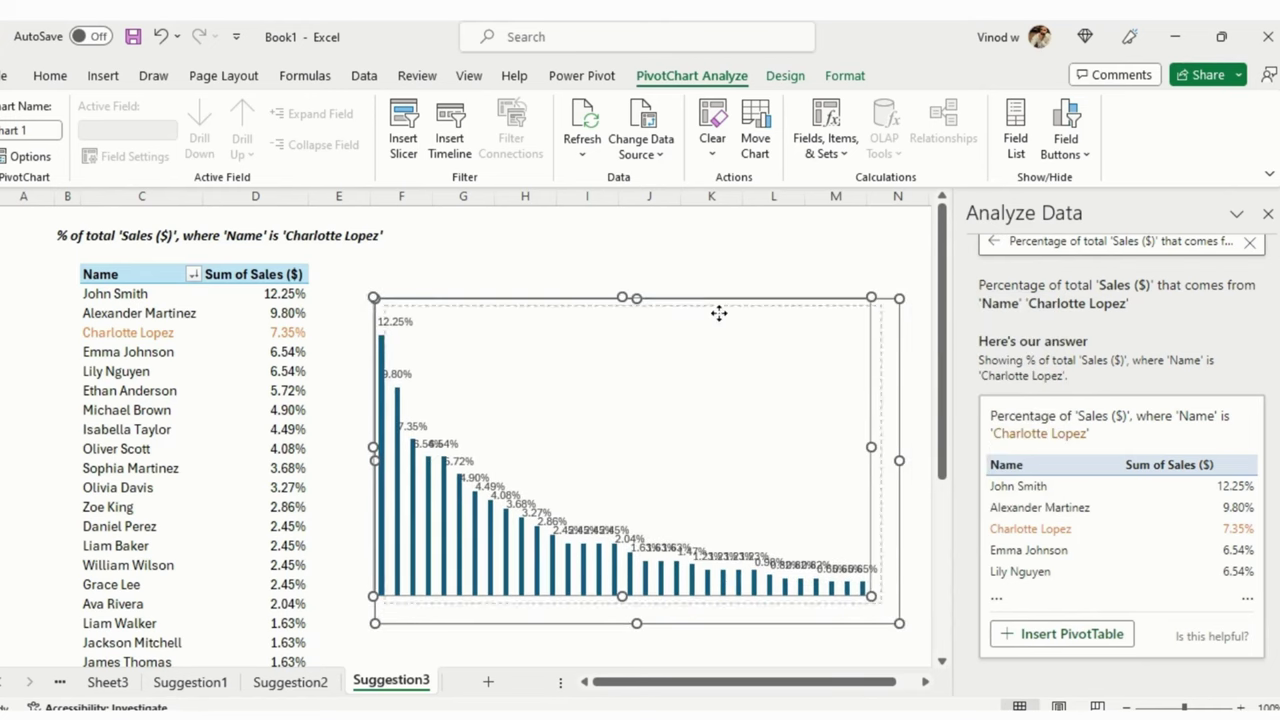
pyautogui.moveTo(723, 337); pyautogui.dragTo(735, 349)
pyautogui.moveTo(898, 625); pyautogui.dragTo(936, 653)
pyautogui.moveTo(447, 308); pyautogui.dragTo(210, 244)
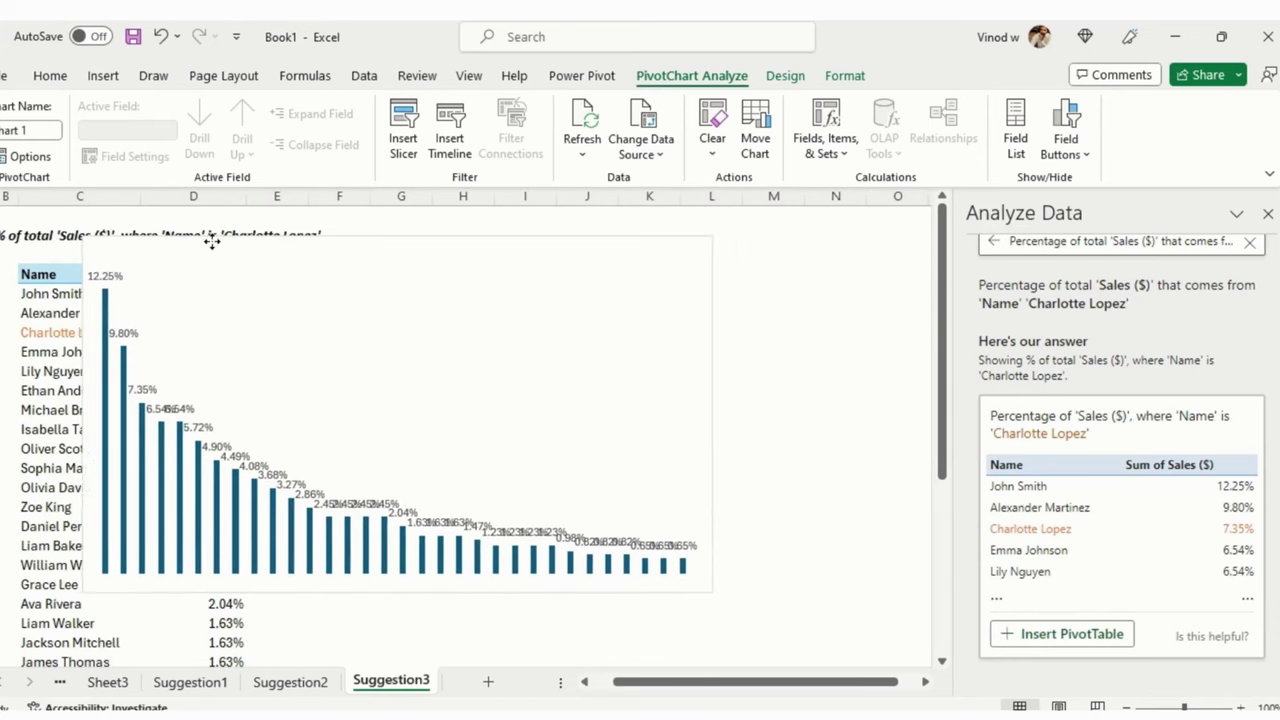
# Set the chart's data label font size to 6 pt
pyautogui.click(50, 77)
pyautogui.click(286, 117)
pyautogui.click(286, 117)
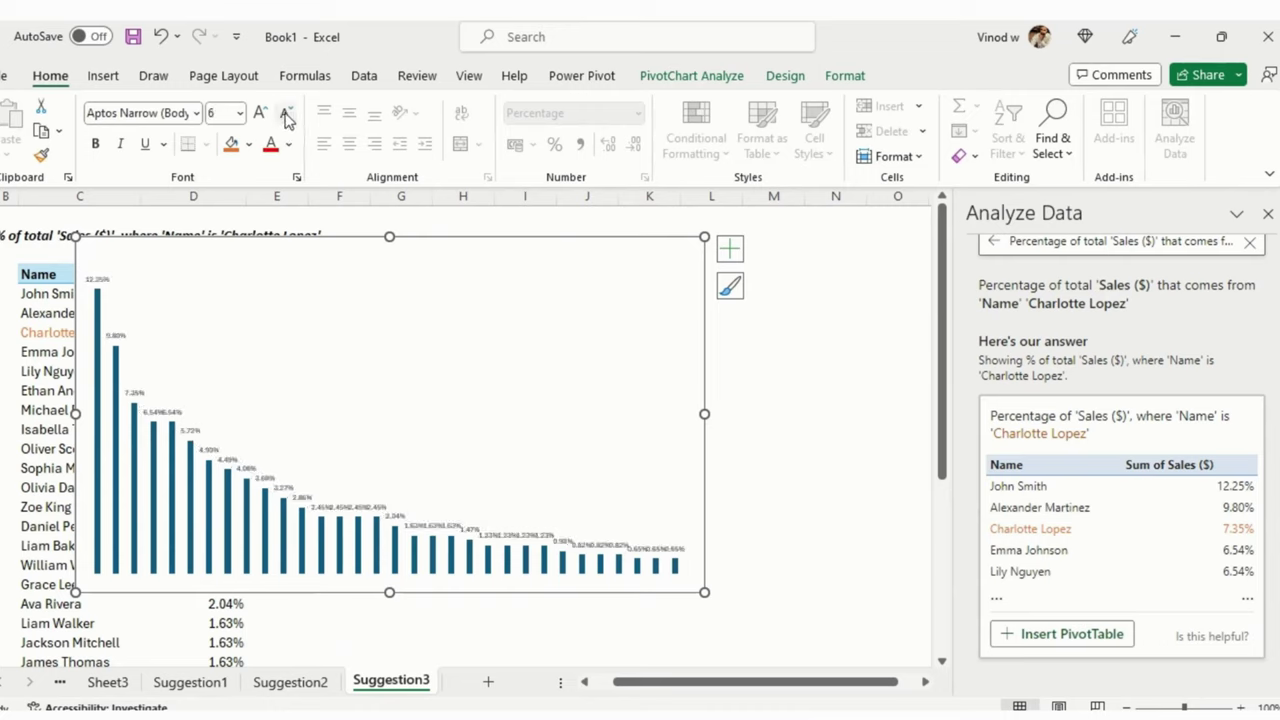
pyautogui.click(287, 117)
pyautogui.click(288, 118)
pyautogui.click(259, 114)
pyautogui.click(259, 114)
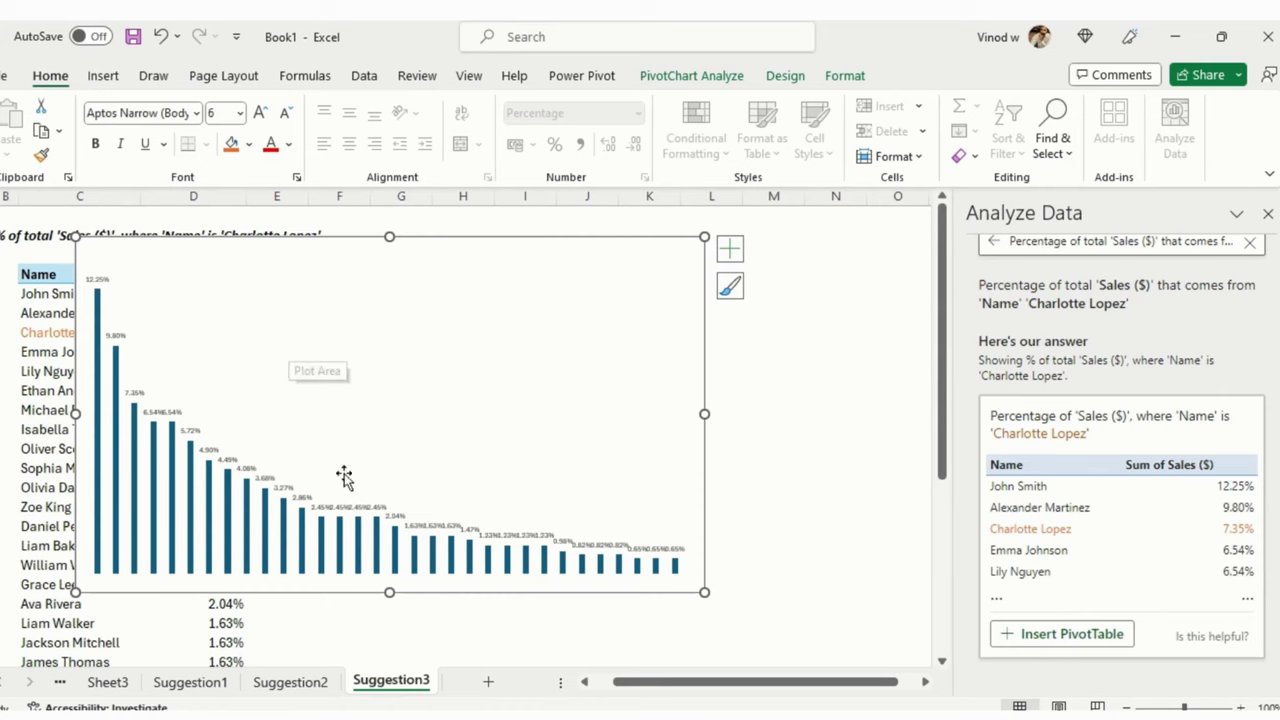
# Move the chart beside the sales table and switch to the Suggestion1 sheet
pyautogui.moveTo(528, 592); pyautogui.dragTo(744, 626)
pyautogui.click(510, 250)
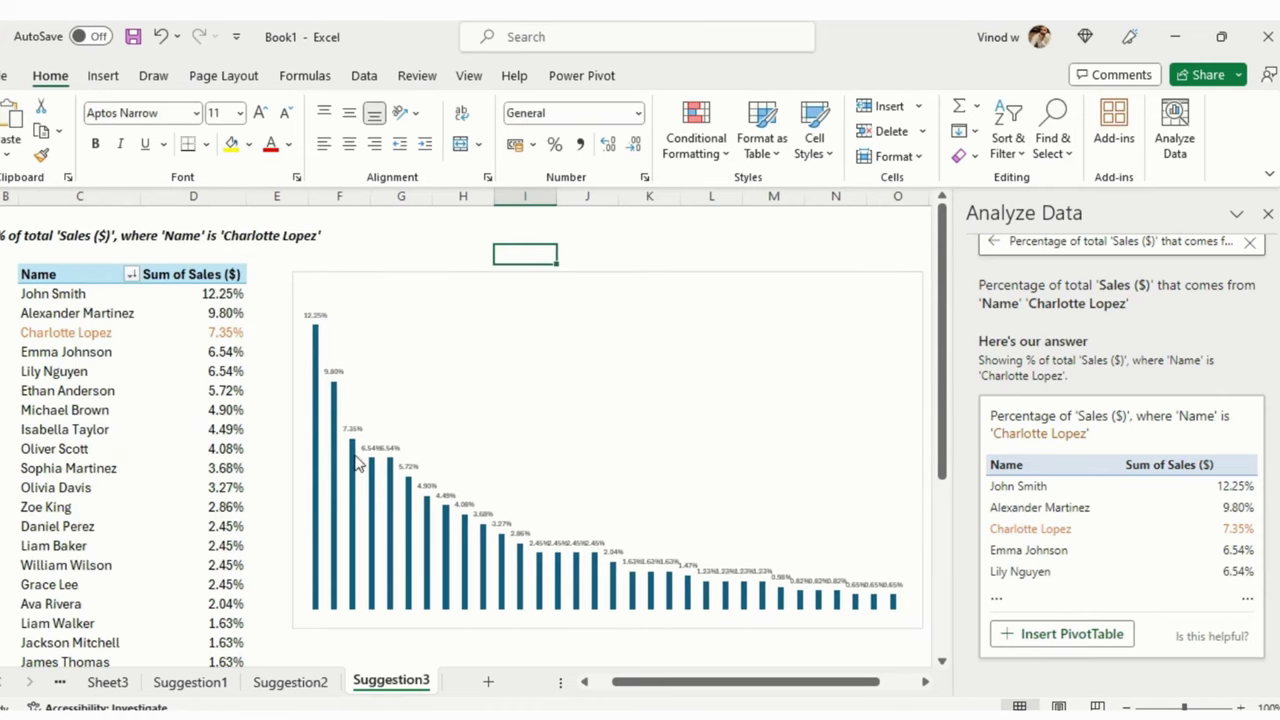
pyautogui.click(190, 682)
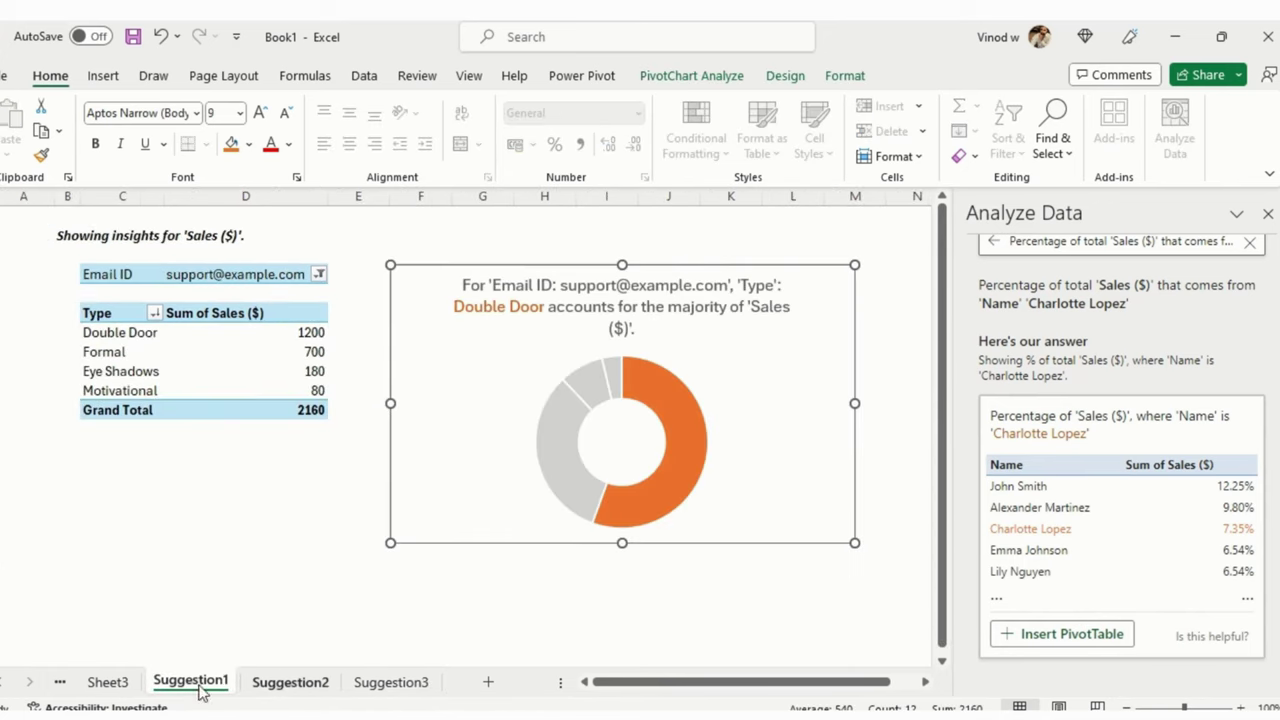
# Go back to the Sheet2 product data table
pyautogui.click(108, 681)
pyautogui.click(6, 684)
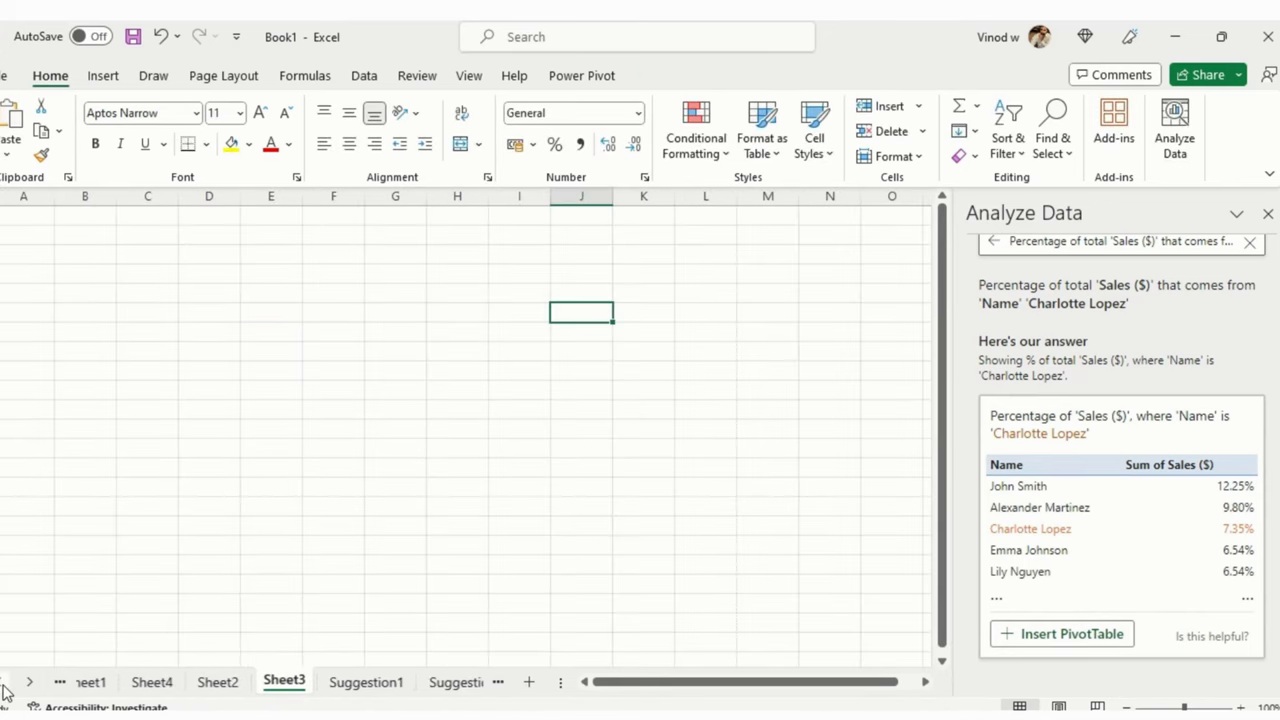
pyautogui.click(240, 682)
pyautogui.click(364, 505)
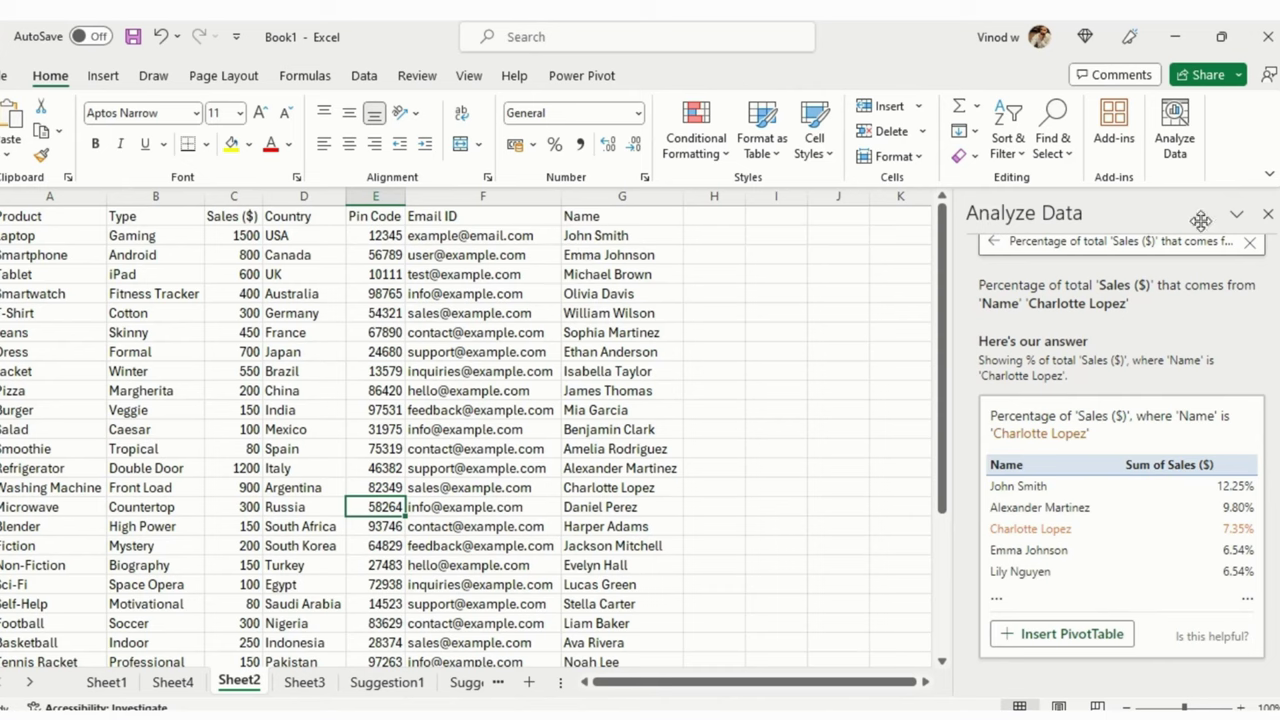
# Clear the Analyze Data question and show all 28 insight results
pyautogui.click(1249, 242)
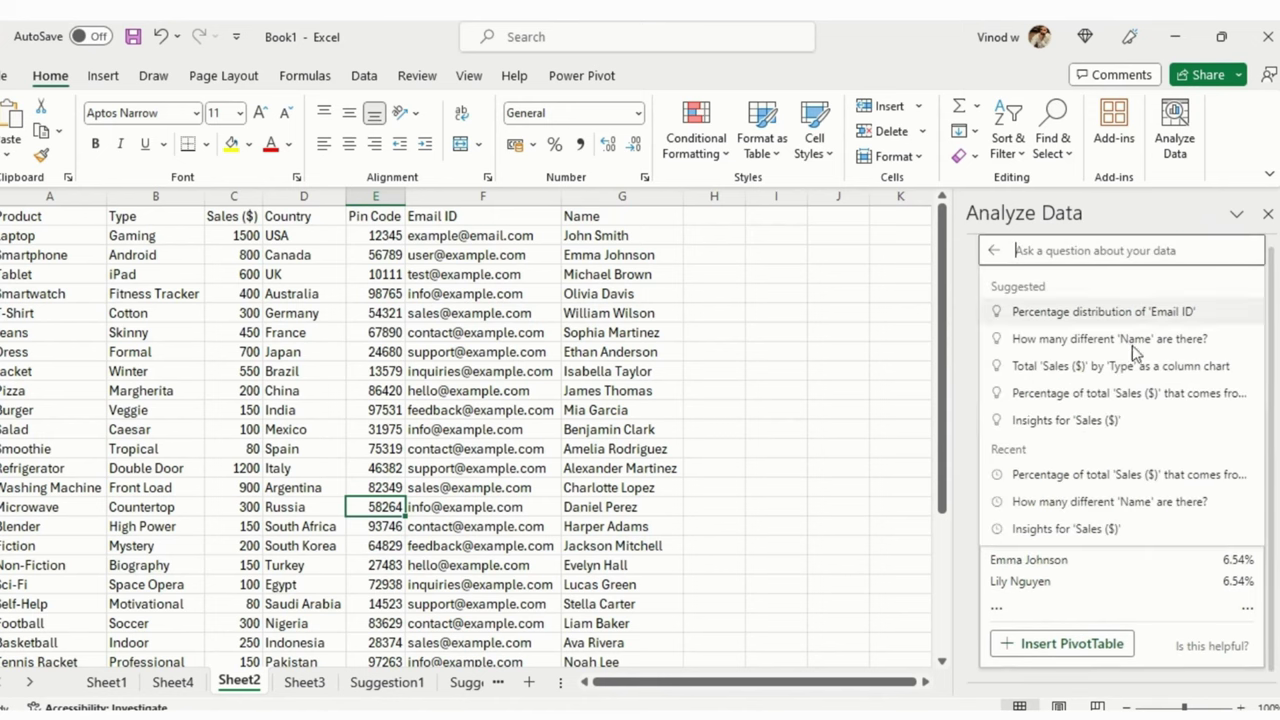
pyautogui.click(994, 252)
pyautogui.click(994, 252)
pyautogui.scroll(-1, 1072, 480)
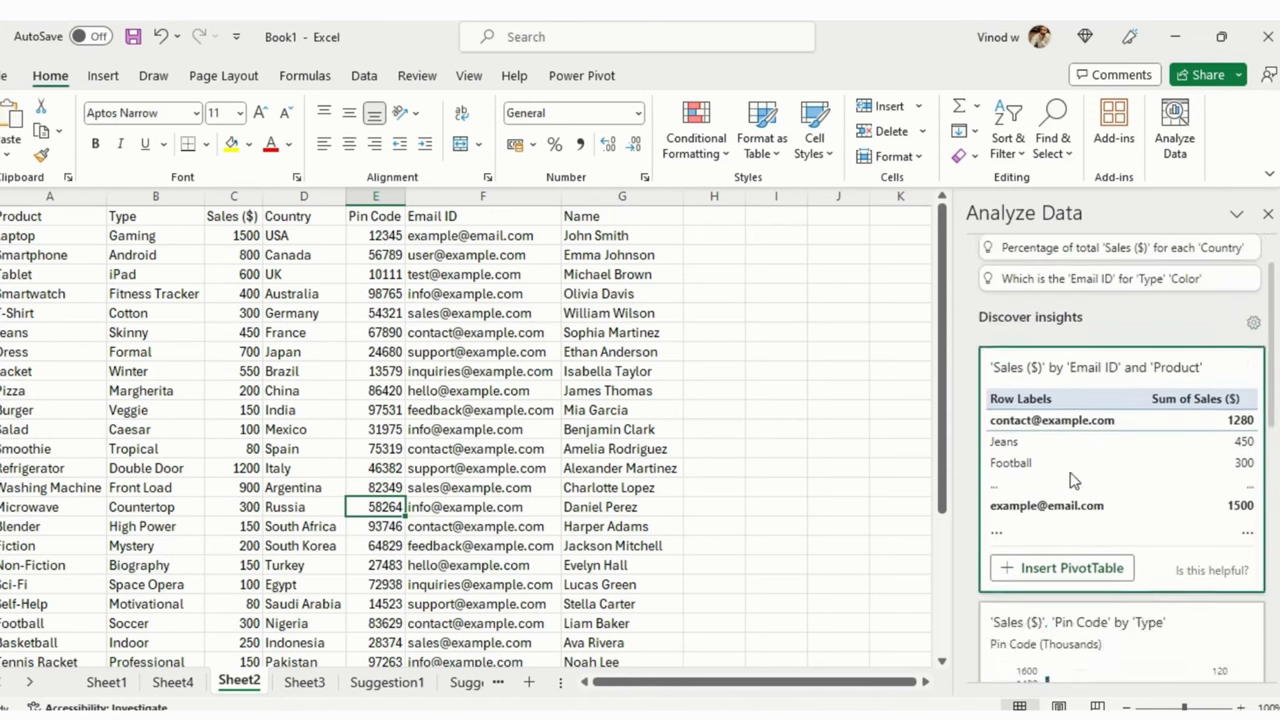
pyautogui.scroll(-6, 1072, 480)
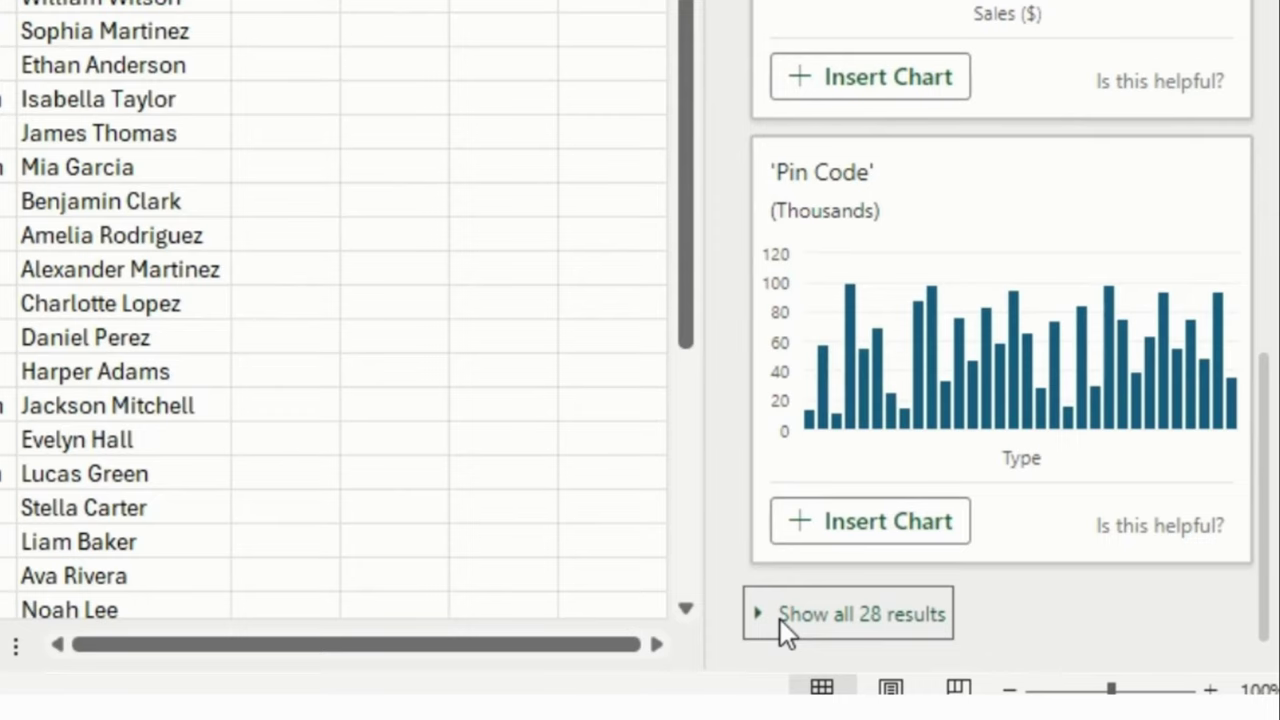
pyautogui.click(627, 586)
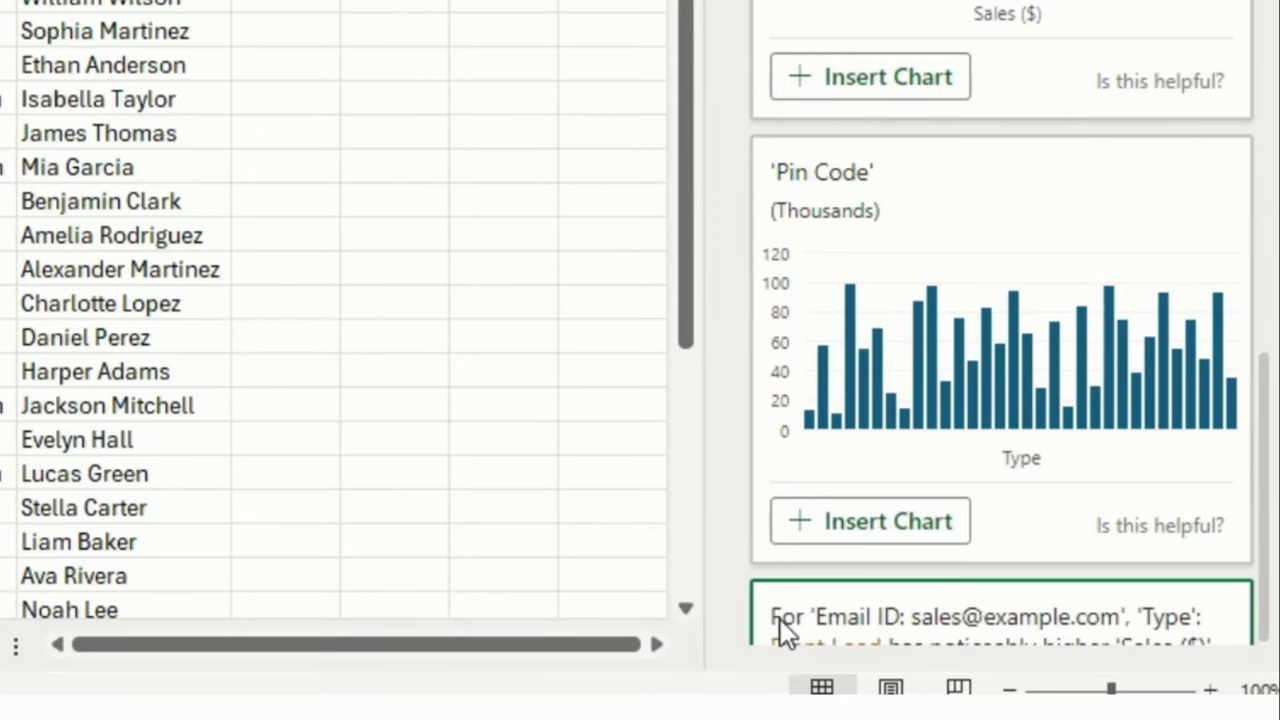
# Scroll through the insight cards to the Washing Machine Sales ($) bar chart
pyautogui.scroll(-5, 965, 498)
pyautogui.scroll(-12, 965, 498)
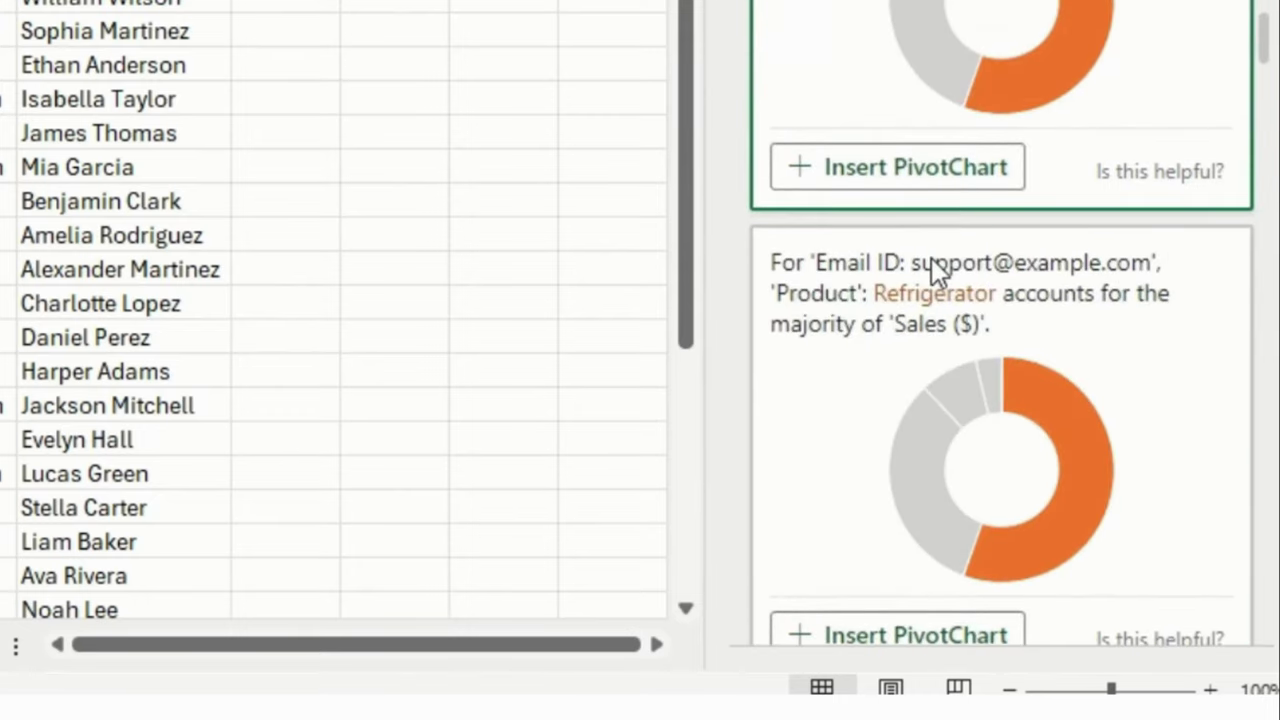
pyautogui.scroll(-10, 935, 275)
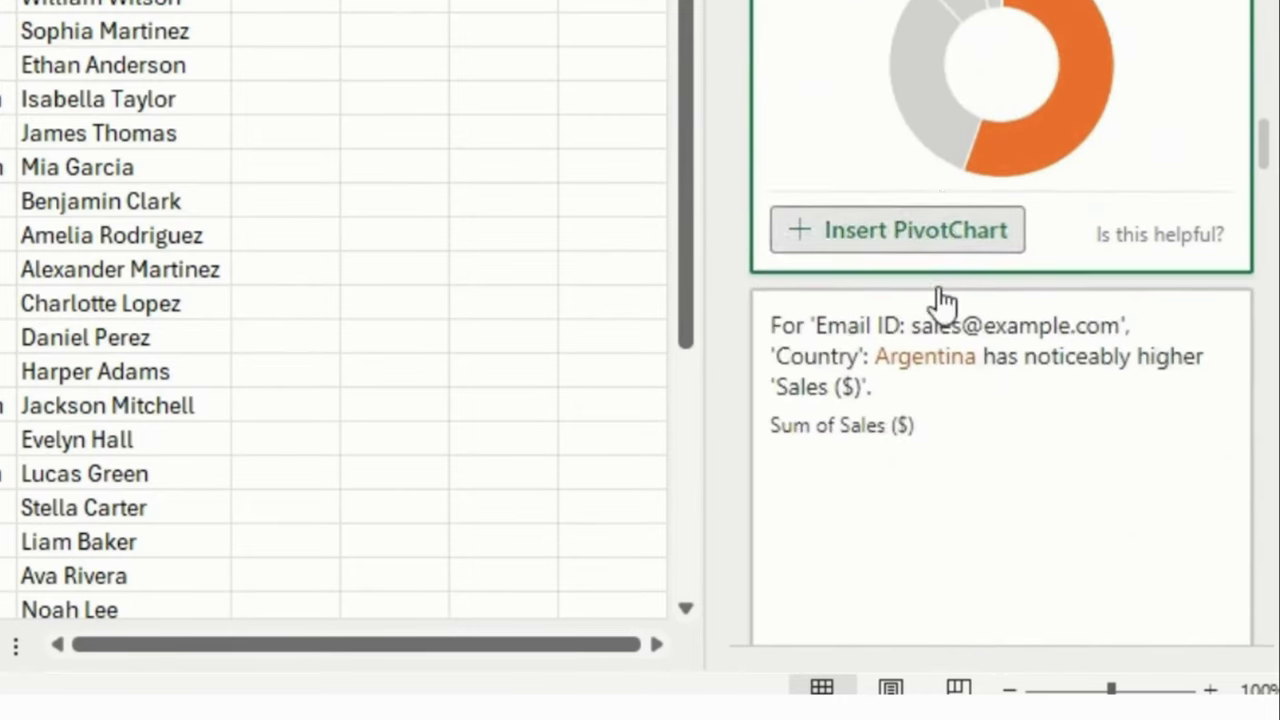
pyautogui.scroll(-8, 938, 289)
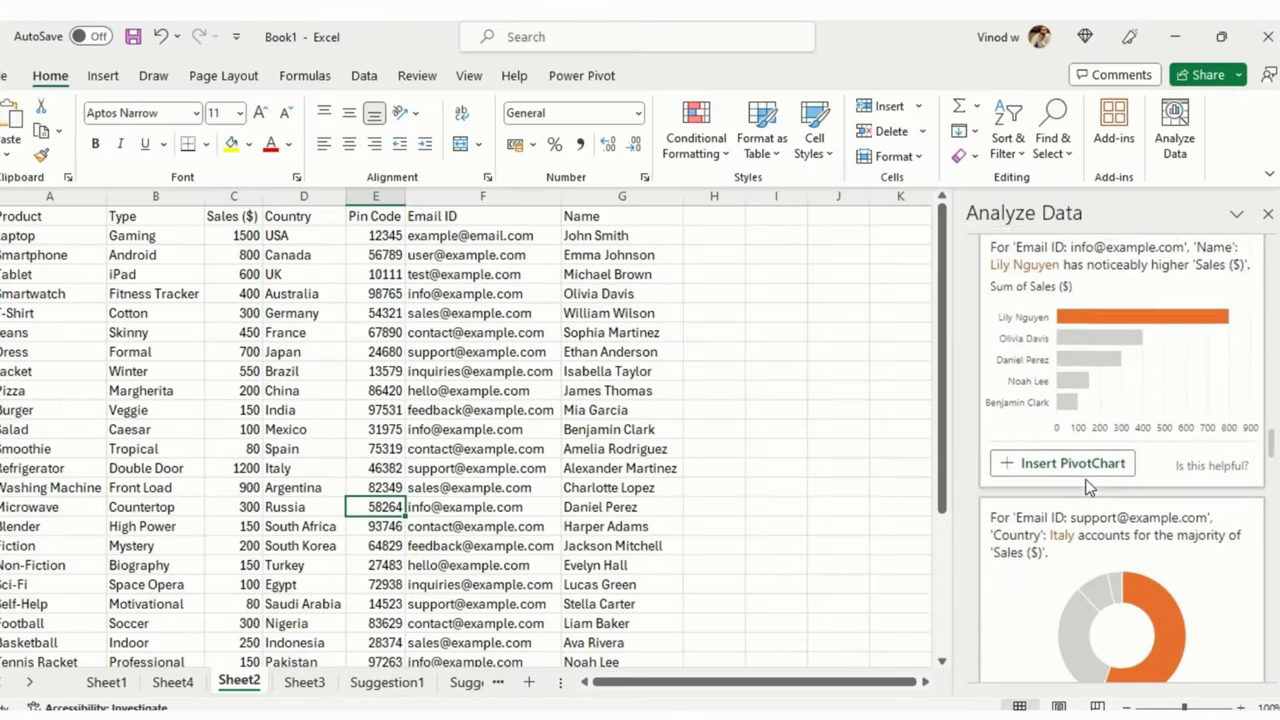
pyautogui.scroll(-5, 1089, 487)
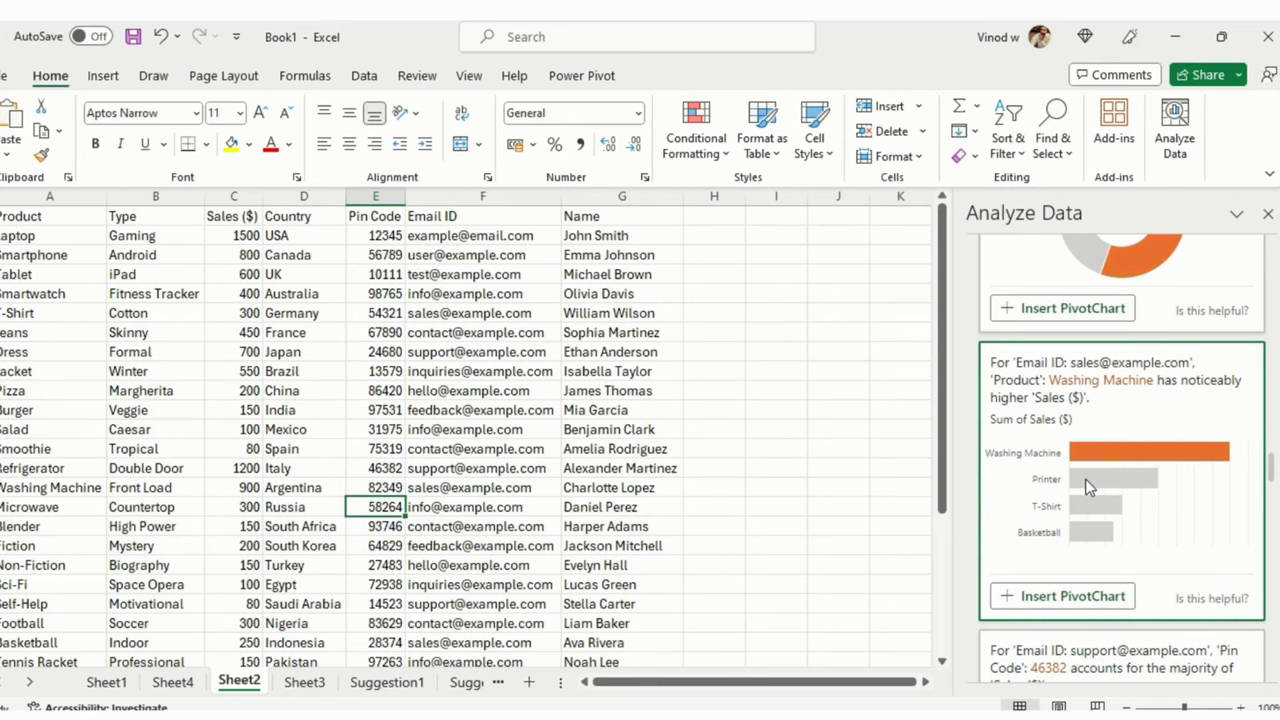
pyautogui.scroll(-15, 1084, 479)
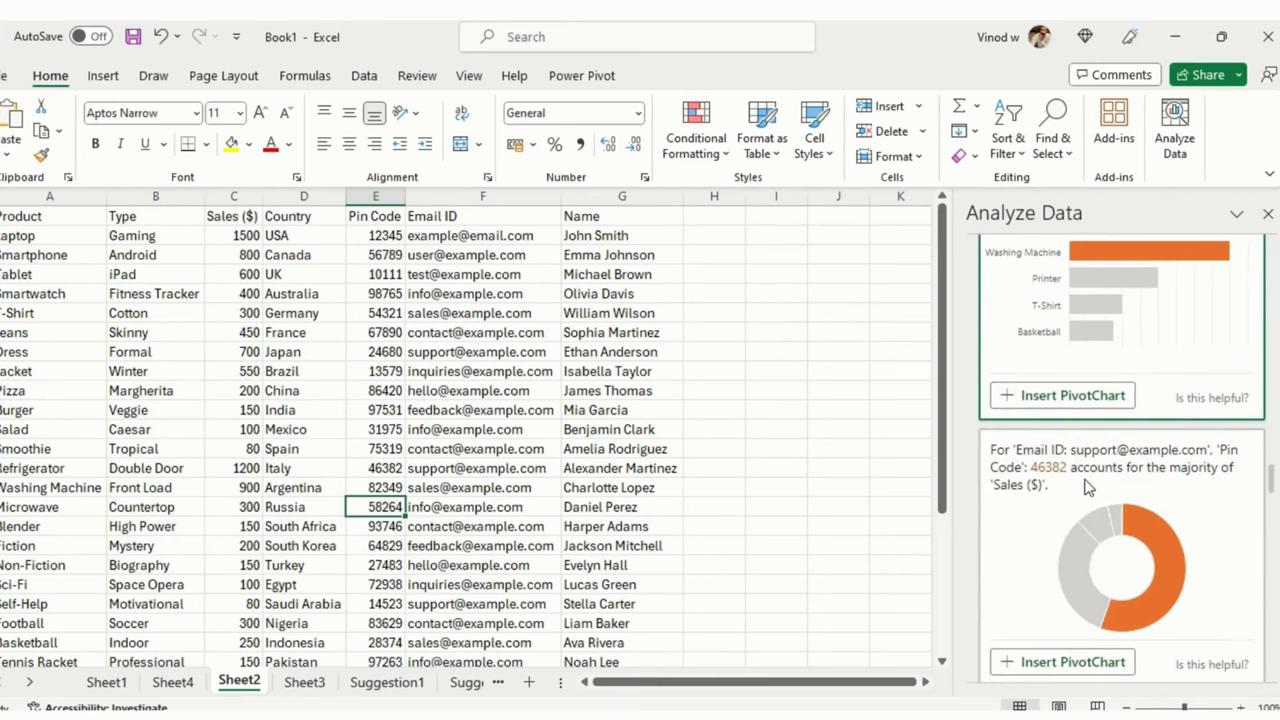
pyautogui.scroll(-10, 1088, 487)
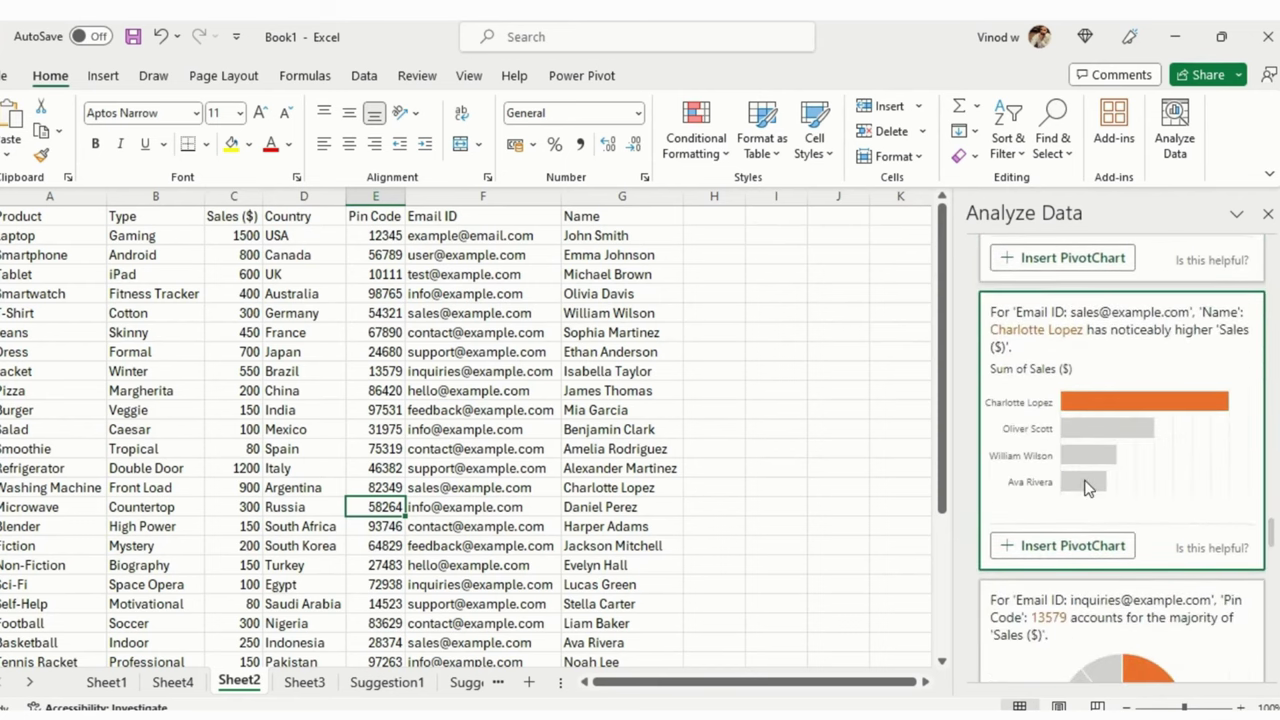
pyautogui.scroll(-10, 1088, 485)
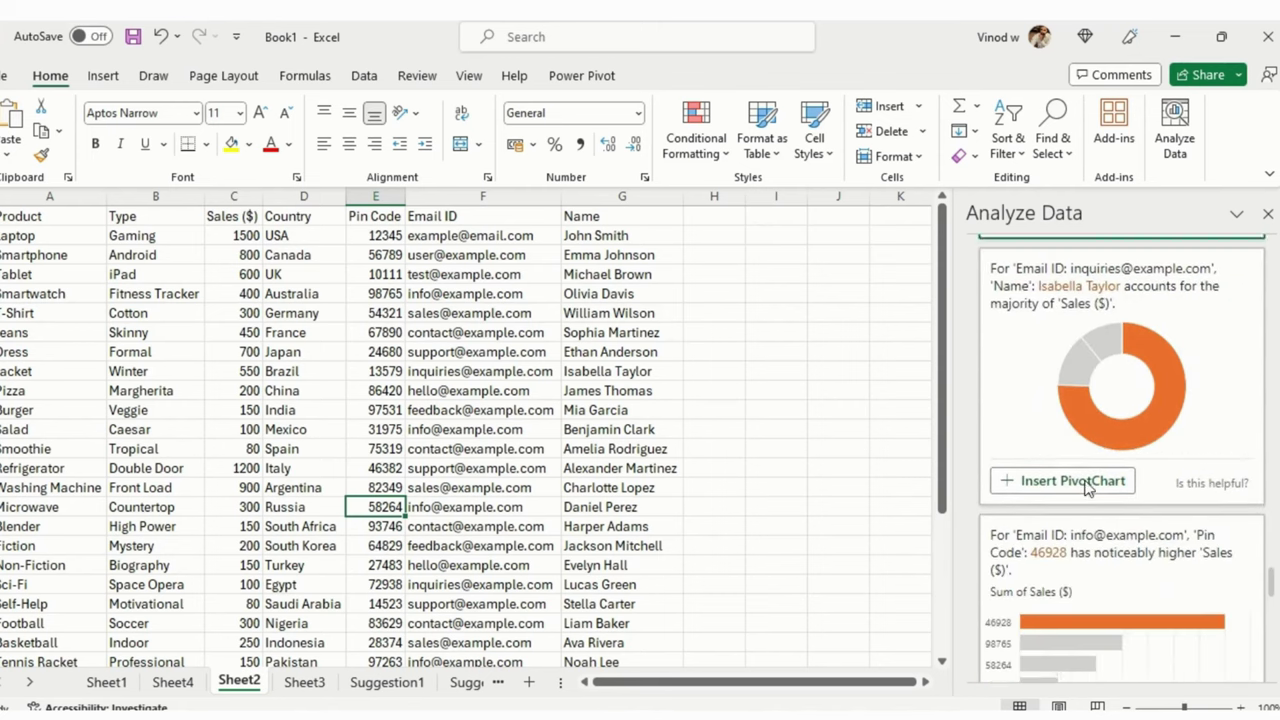
pyautogui.scroll(-10, 1088, 487)
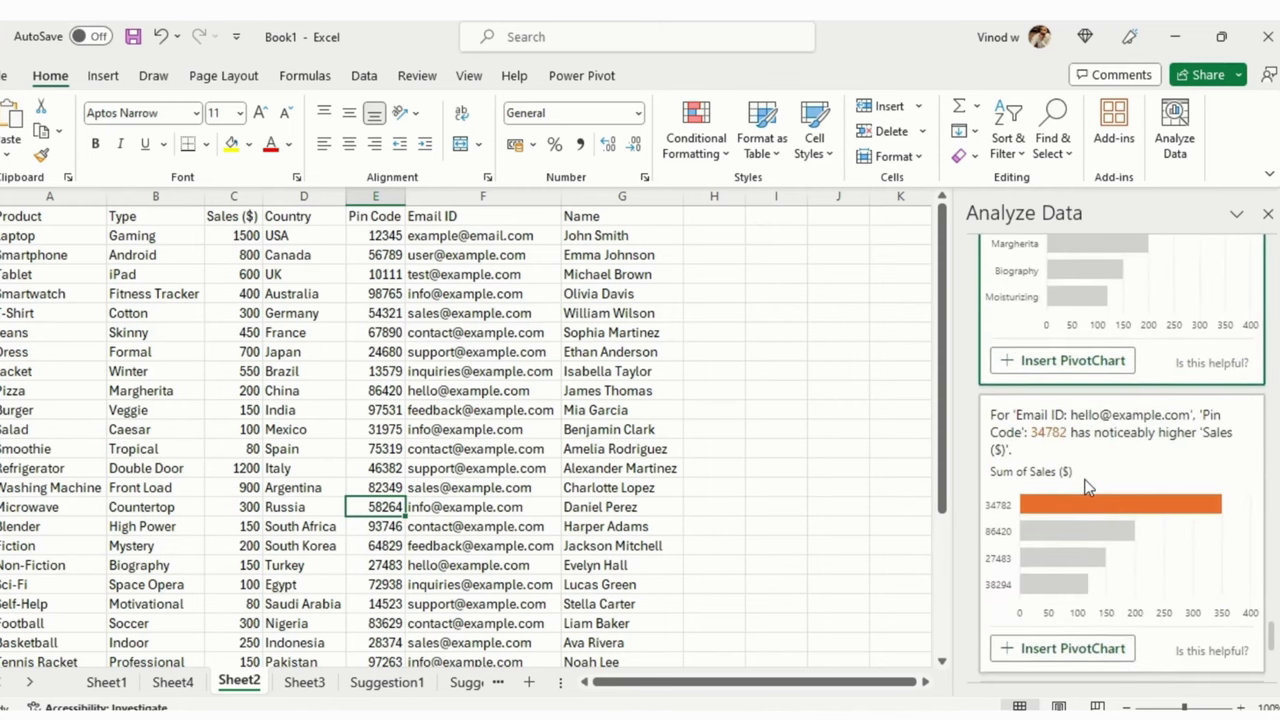
pyautogui.scroll(-2, 1122, 487)
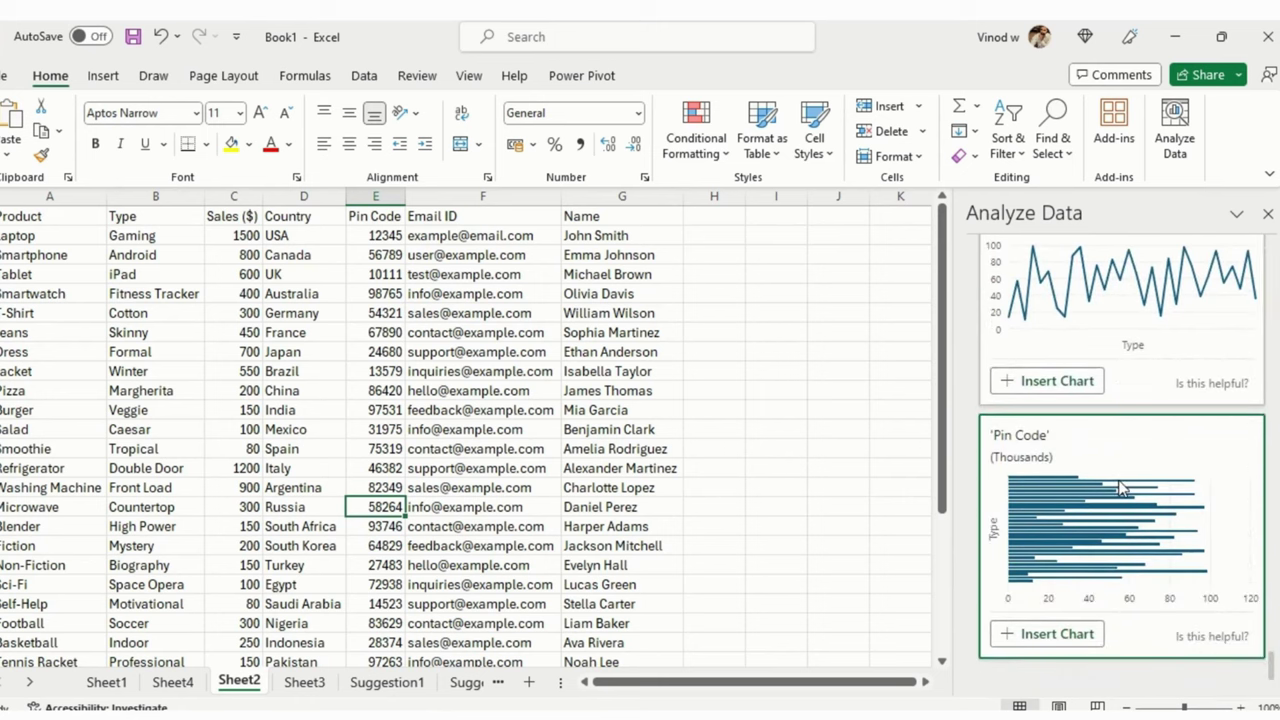
pyautogui.scroll(10, 1130, 540)
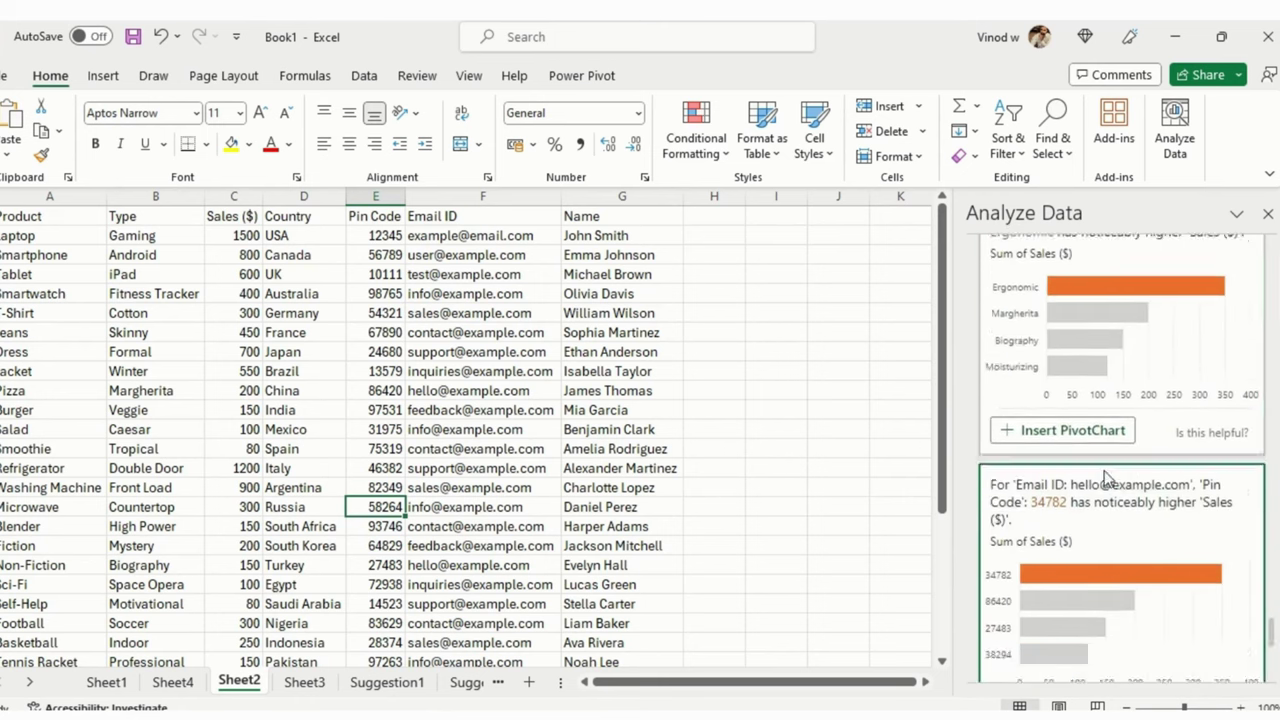
pyautogui.scroll(-5, 1113, 483)
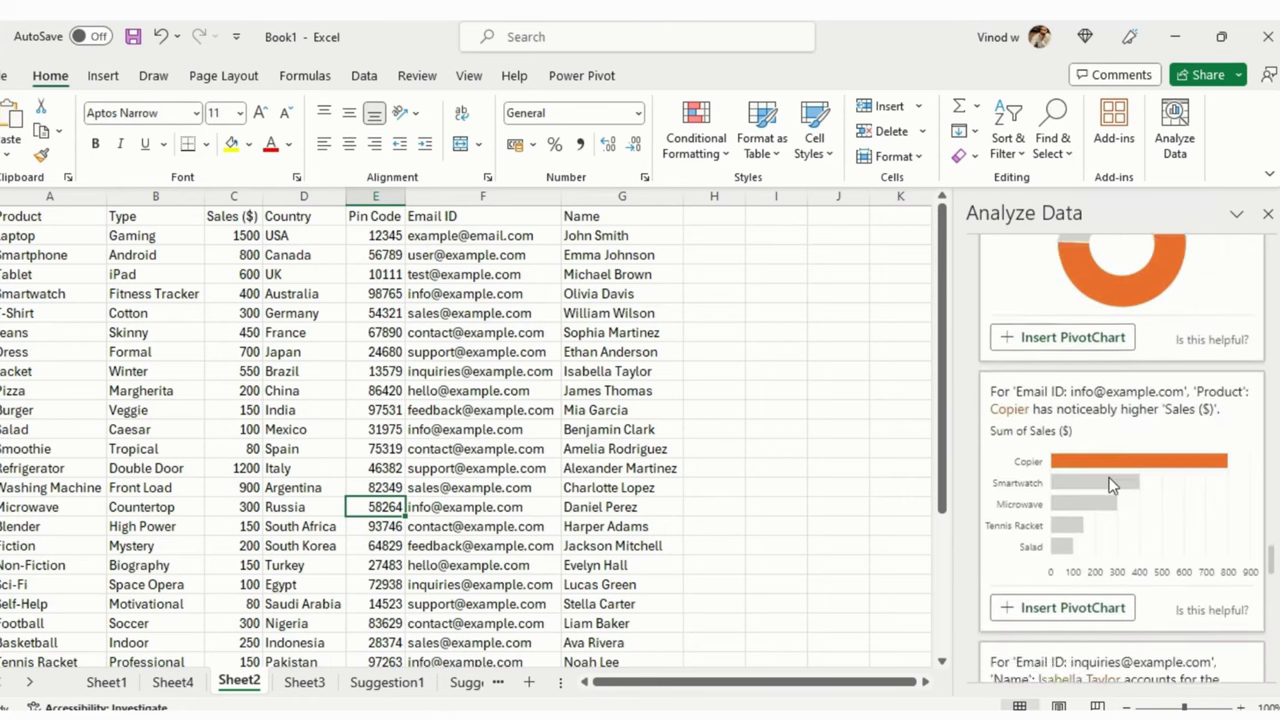
pyautogui.scroll(2, 1110, 487)
pyautogui.scroll(6, 1110, 495)
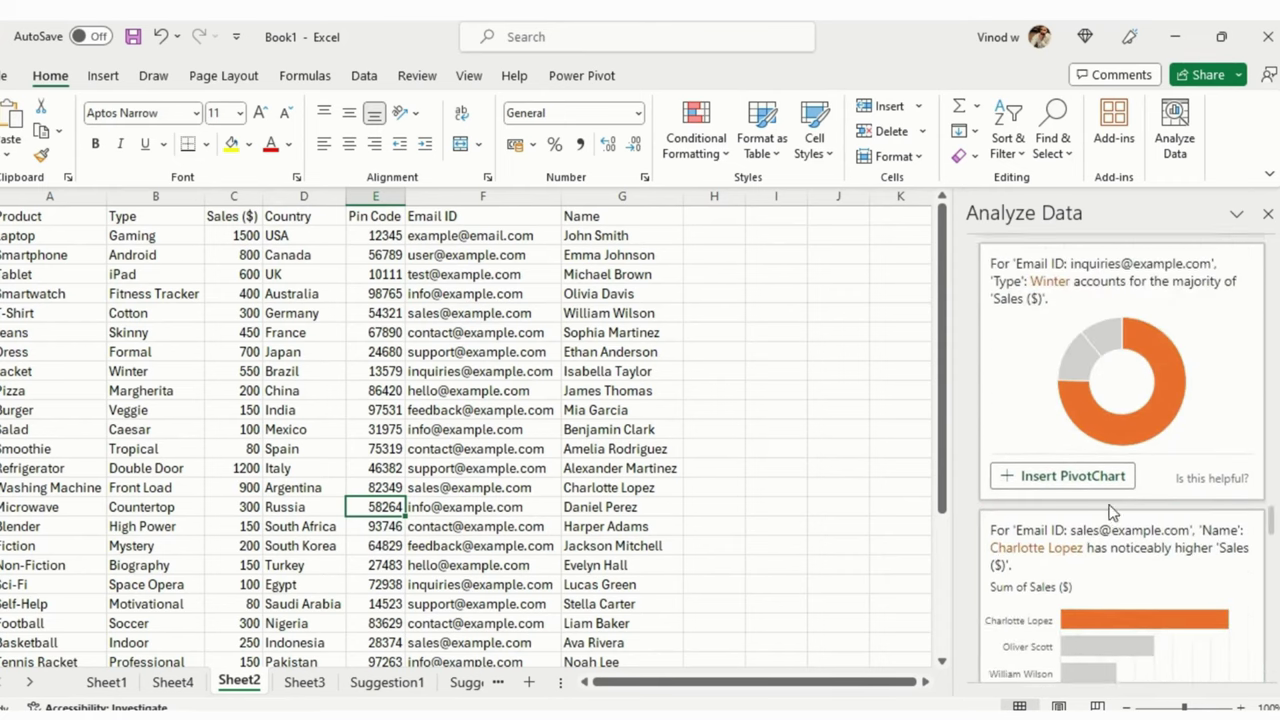
pyautogui.scroll(8, 1110, 512)
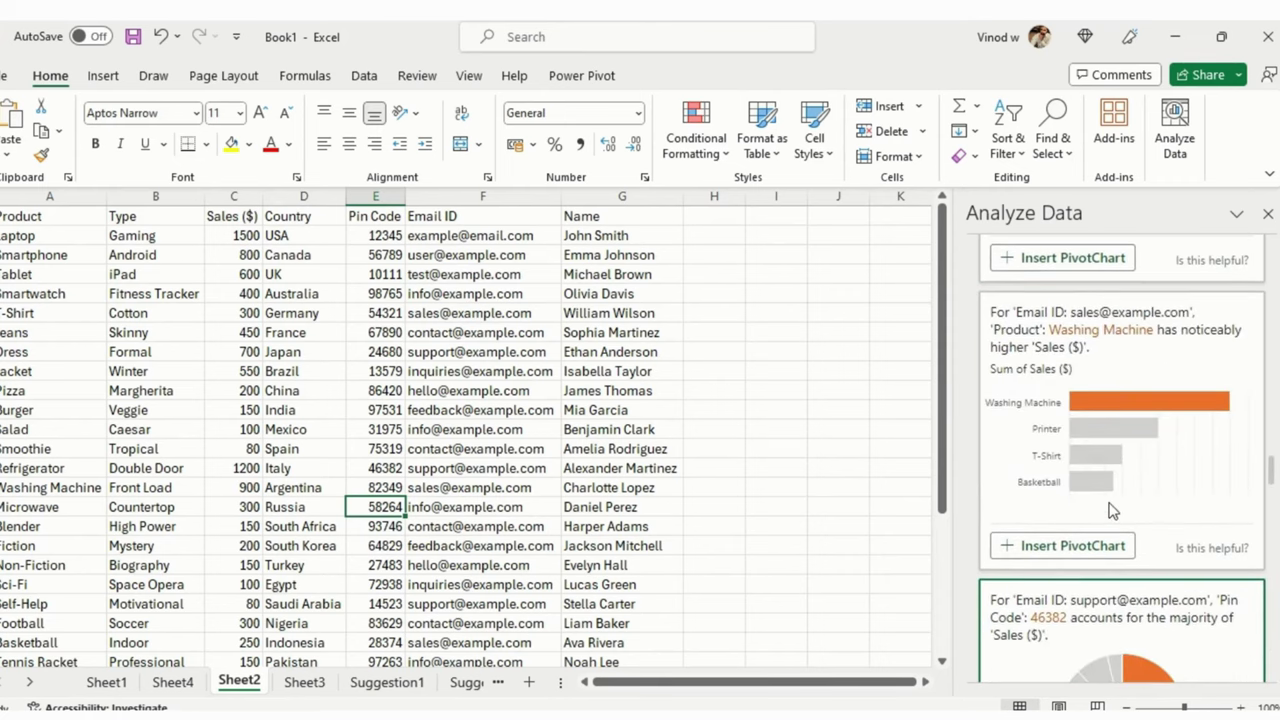
# Give the Suggestion4 Washing Machine bar chart the blue Monochromatic palette and shift it down-left
pyautogui.click(743, 295)
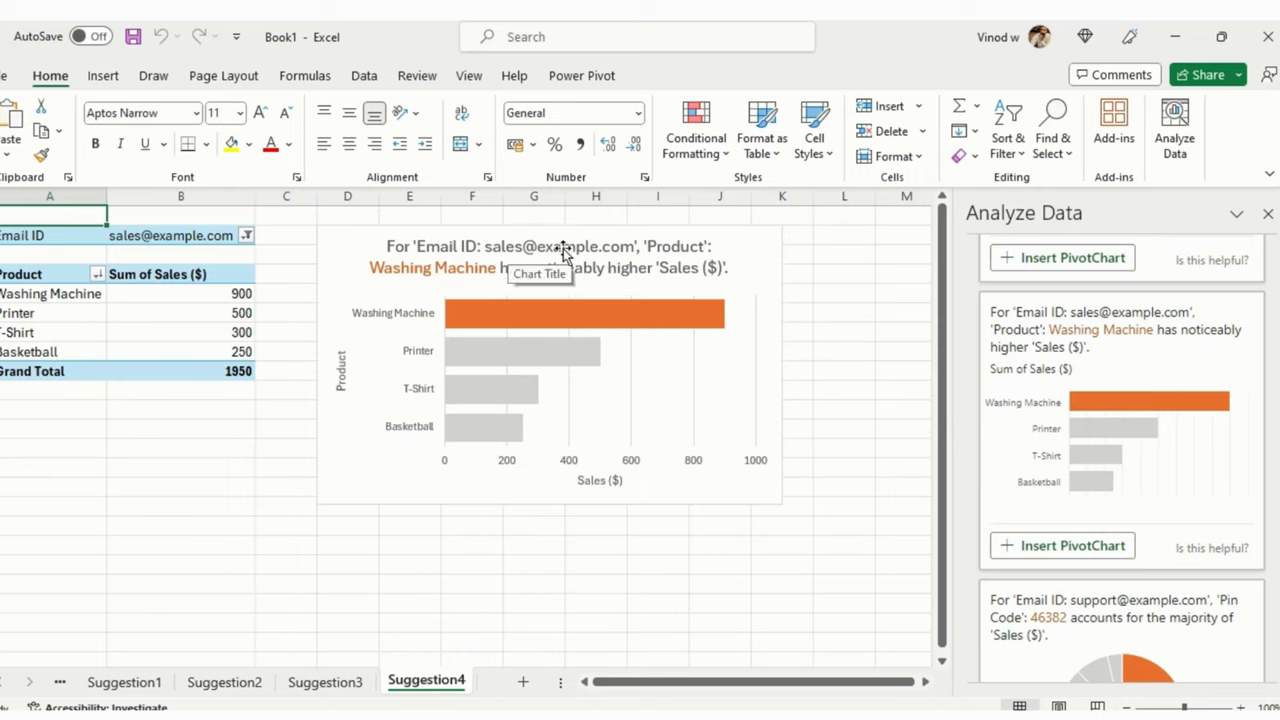
pyautogui.click(765, 255)
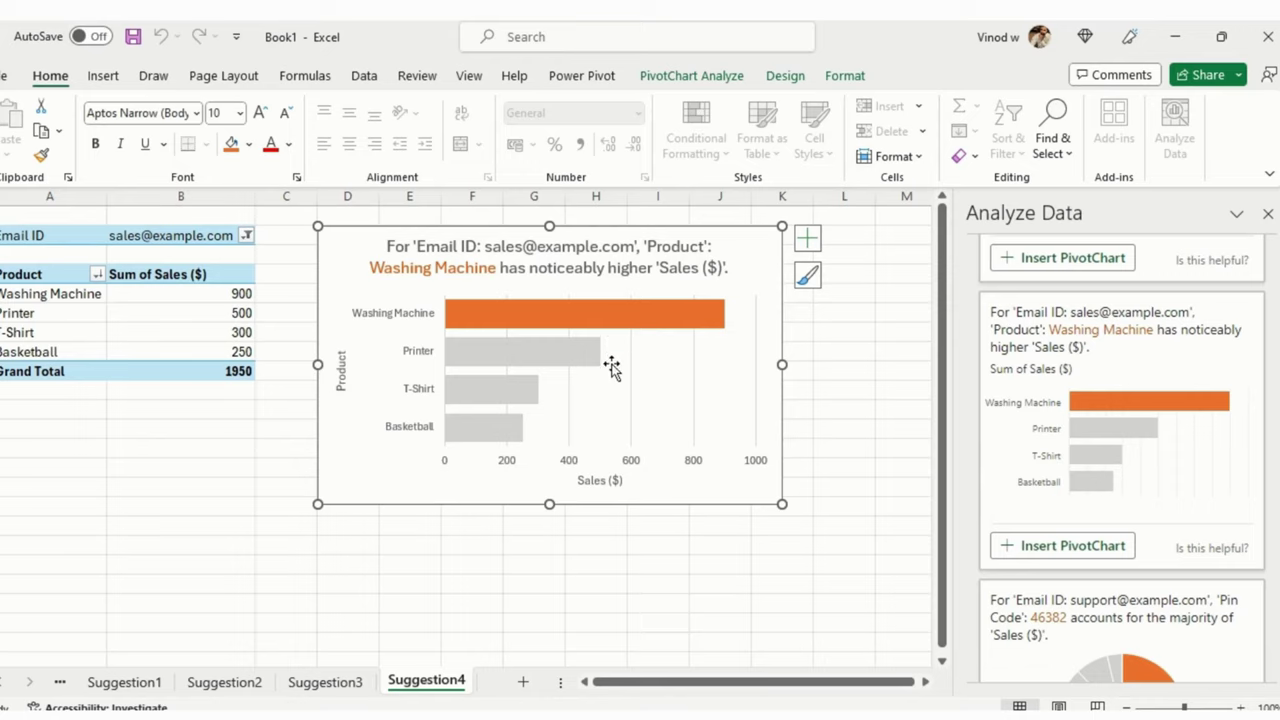
pyautogui.moveTo(510, 383)
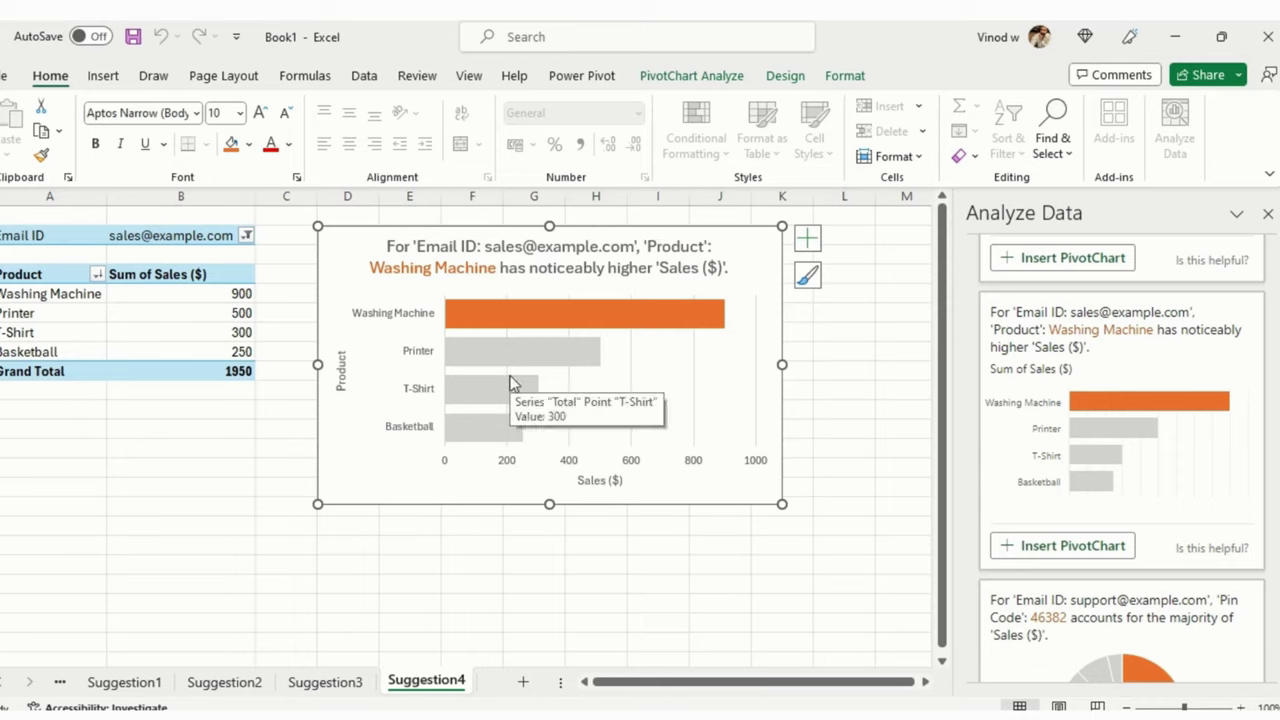
pyautogui.click(787, 76)
pyautogui.click(132, 150)
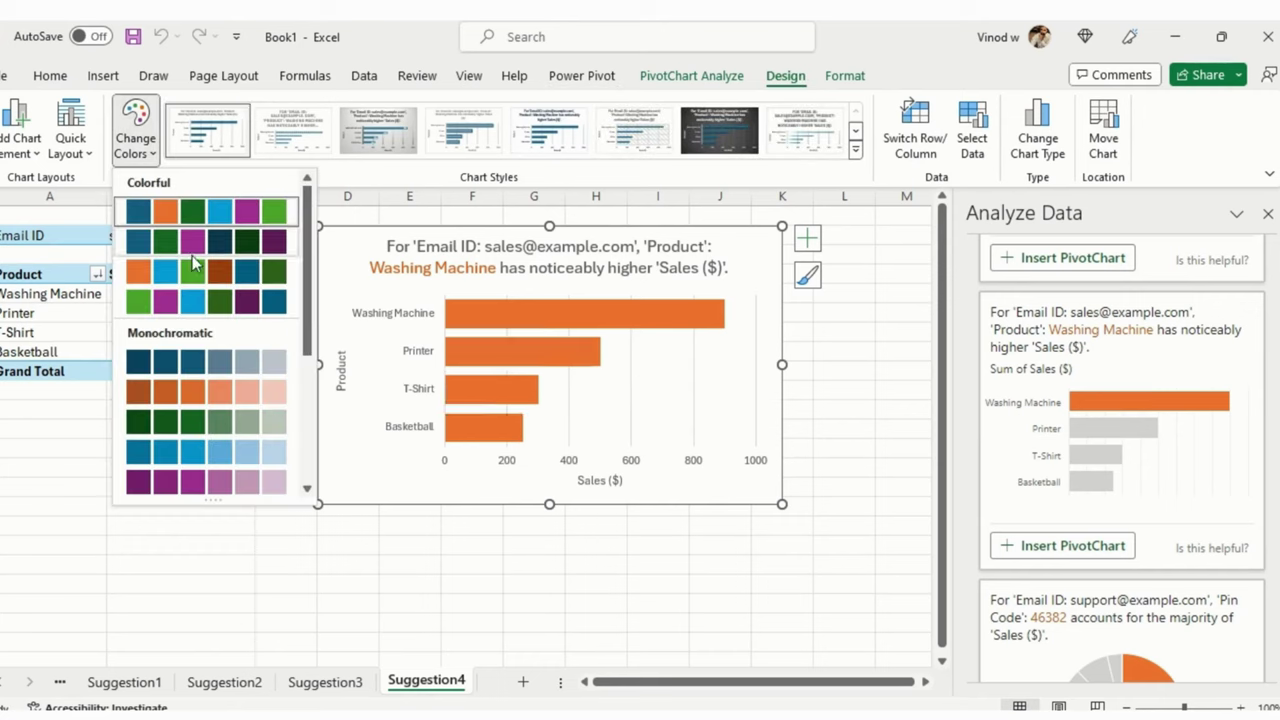
pyautogui.scroll(-5, 193, 302)
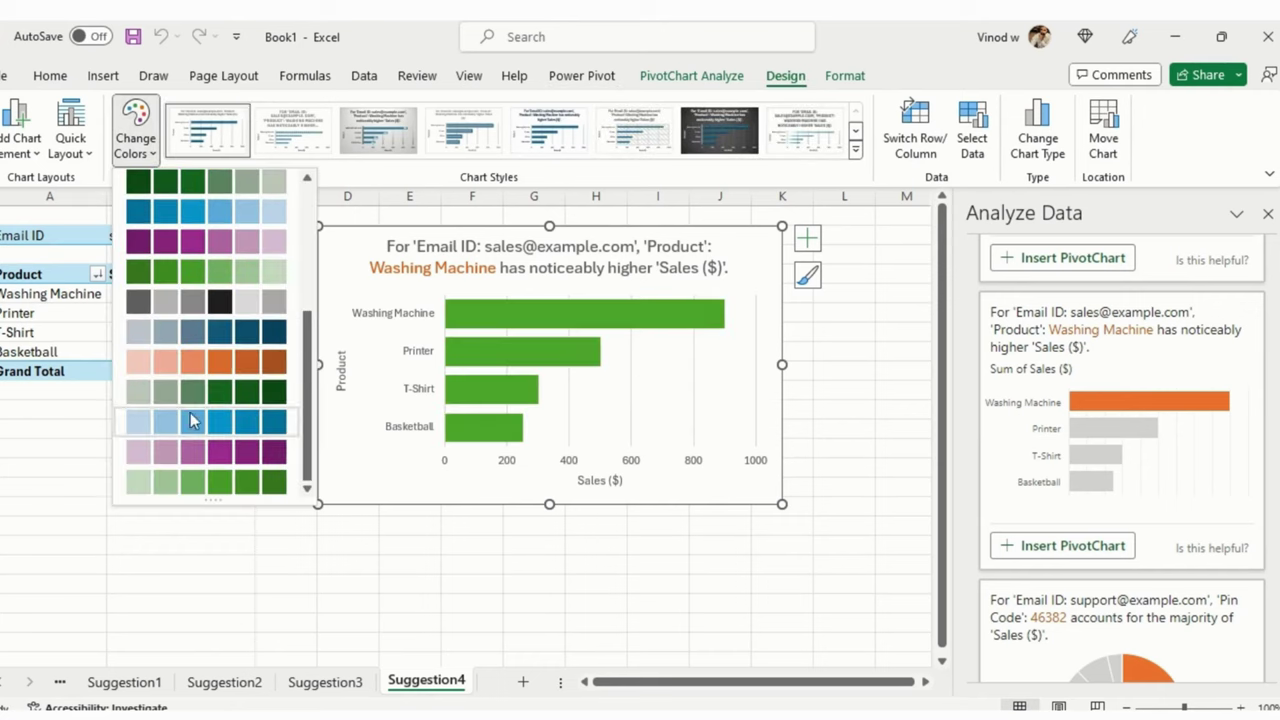
pyautogui.click(205, 432)
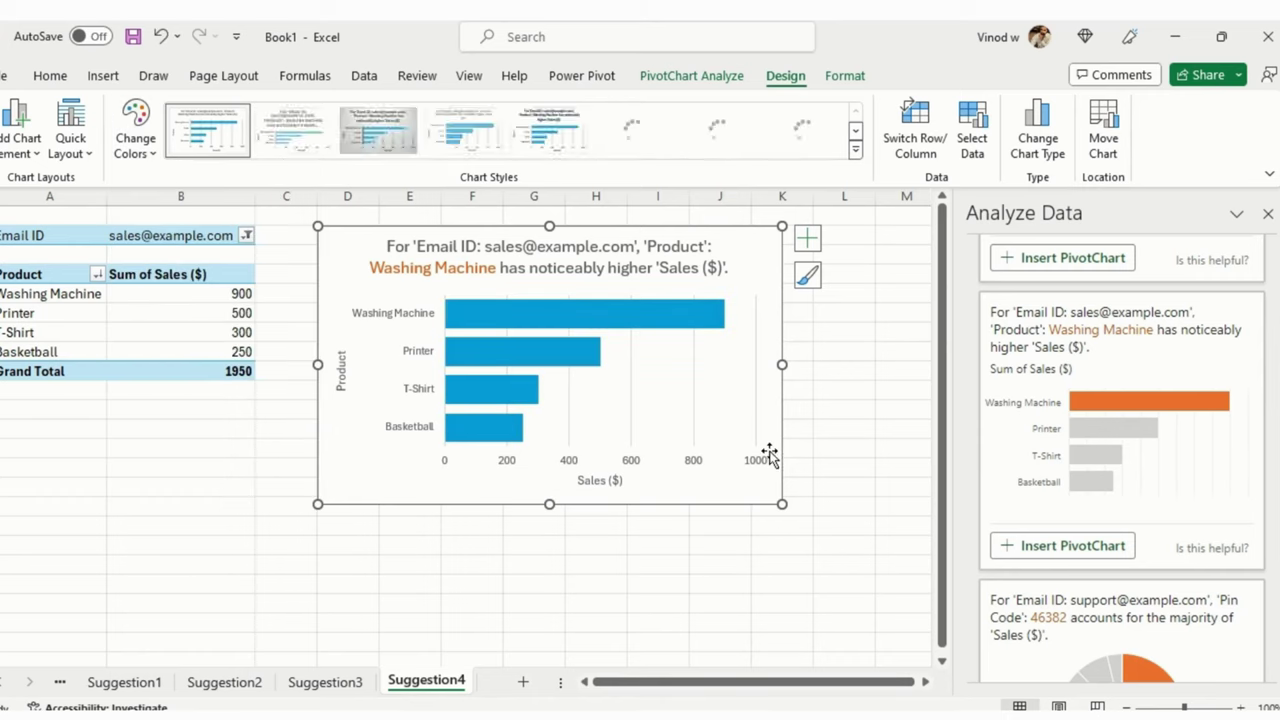
pyautogui.moveTo(331, 471); pyautogui.dragTo(313, 511)
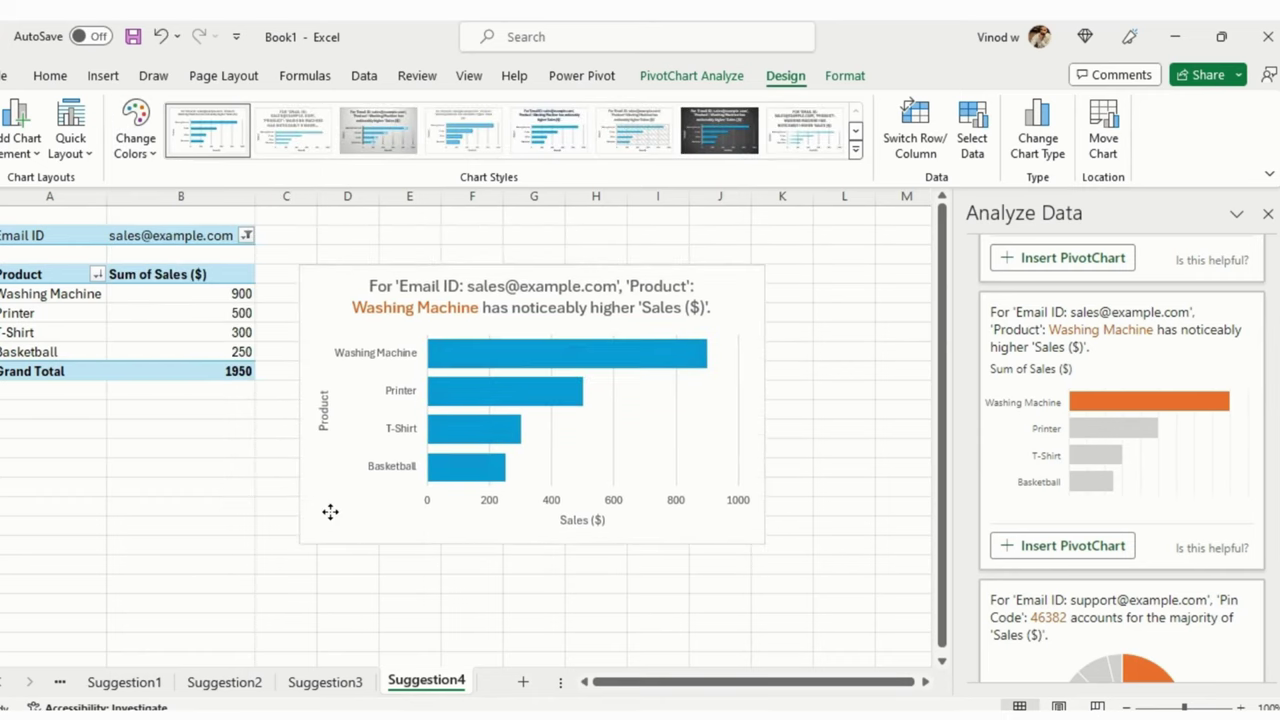
pyautogui.click(561, 354)
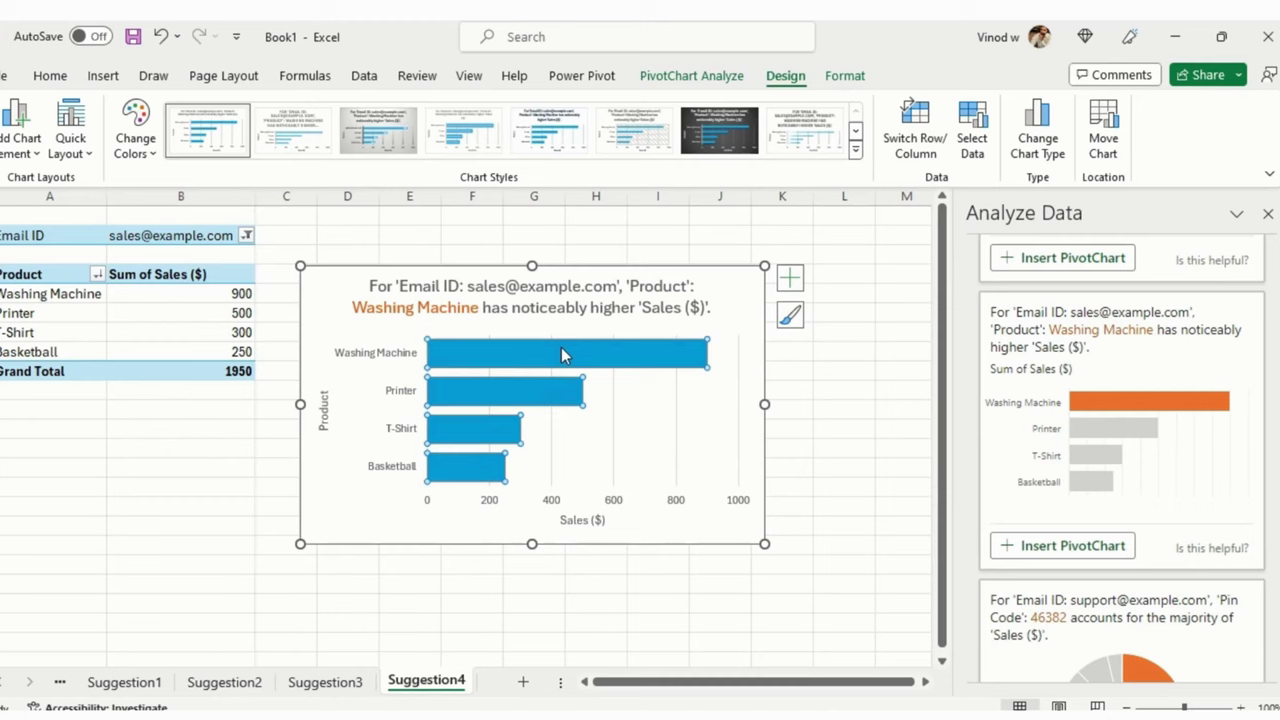
# Fill only the Washing Machine bar with green
pyautogui.doubleClick(561, 352)
pyautogui.click(818, 439)
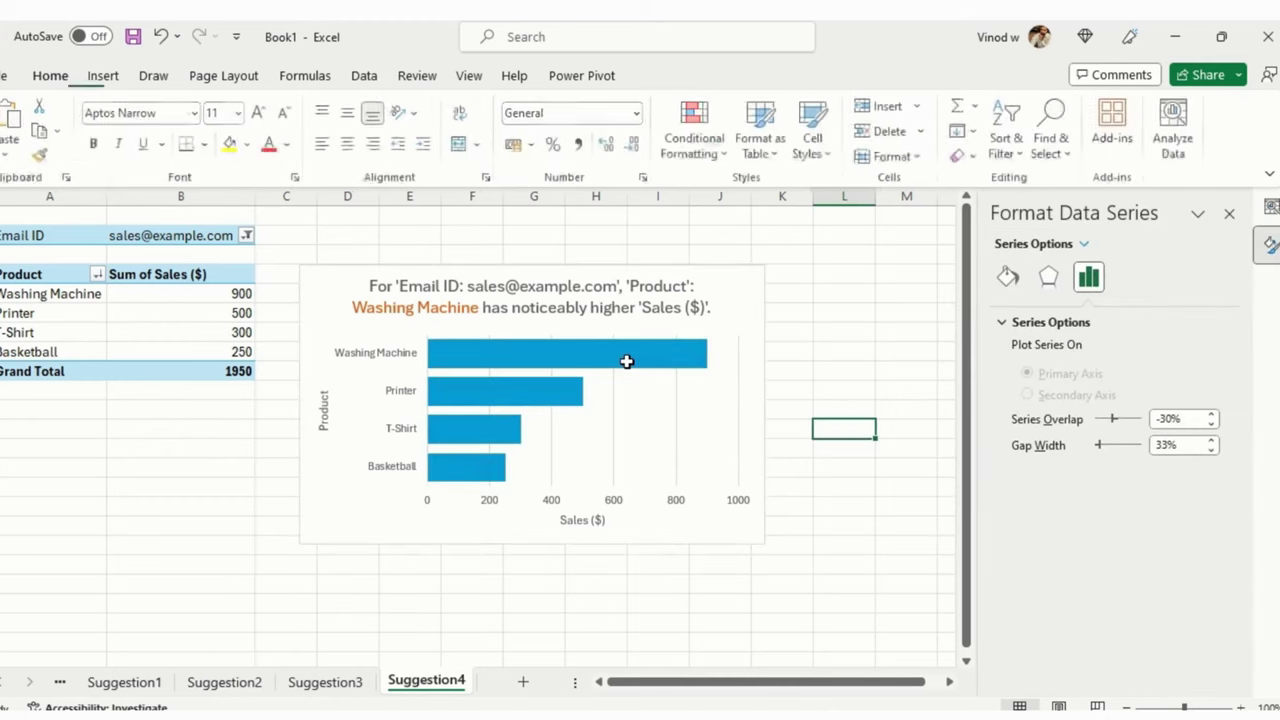
pyautogui.click(640, 362)
pyautogui.click(640, 362)
pyautogui.click(640, 362)
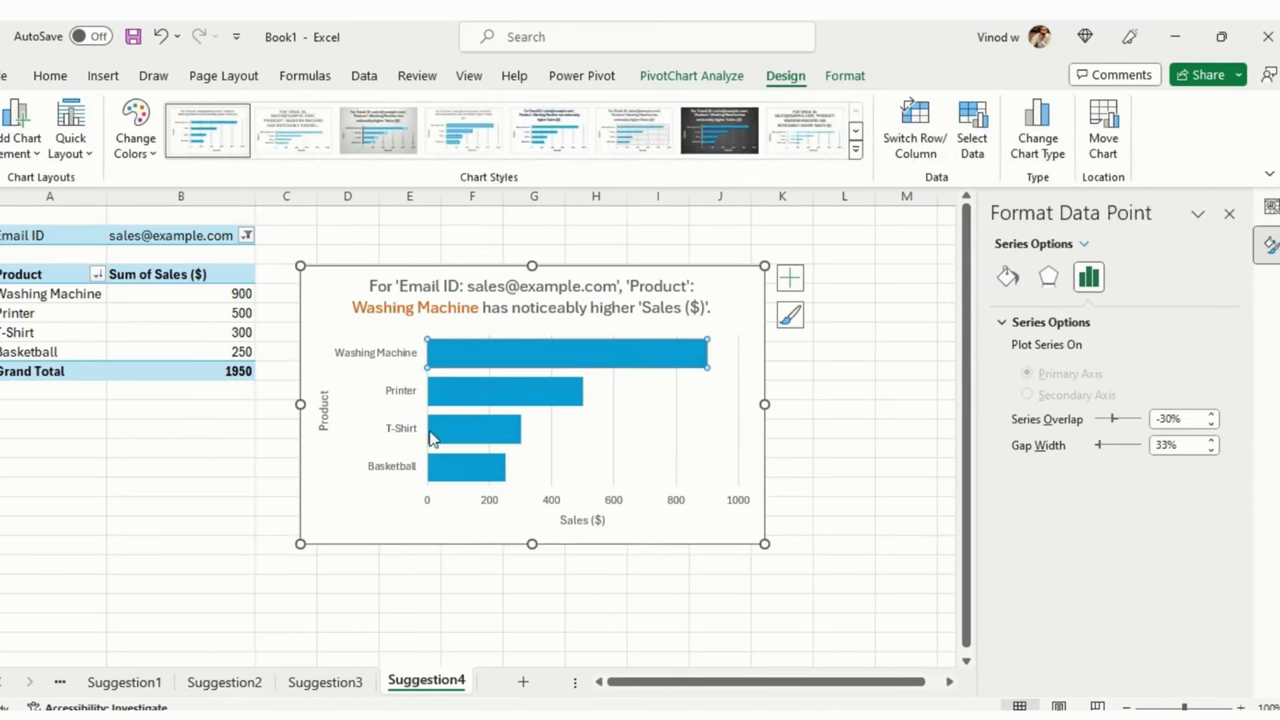
pyautogui.click(50, 76)
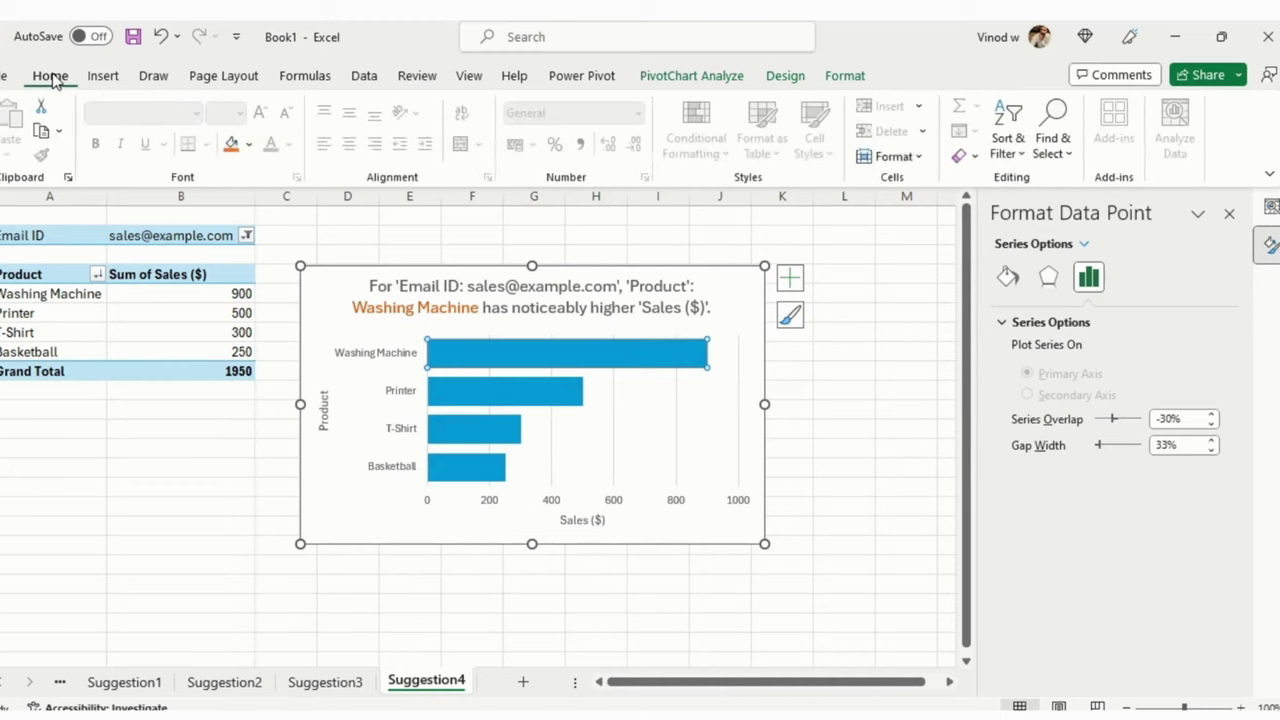
pyautogui.click(248, 144)
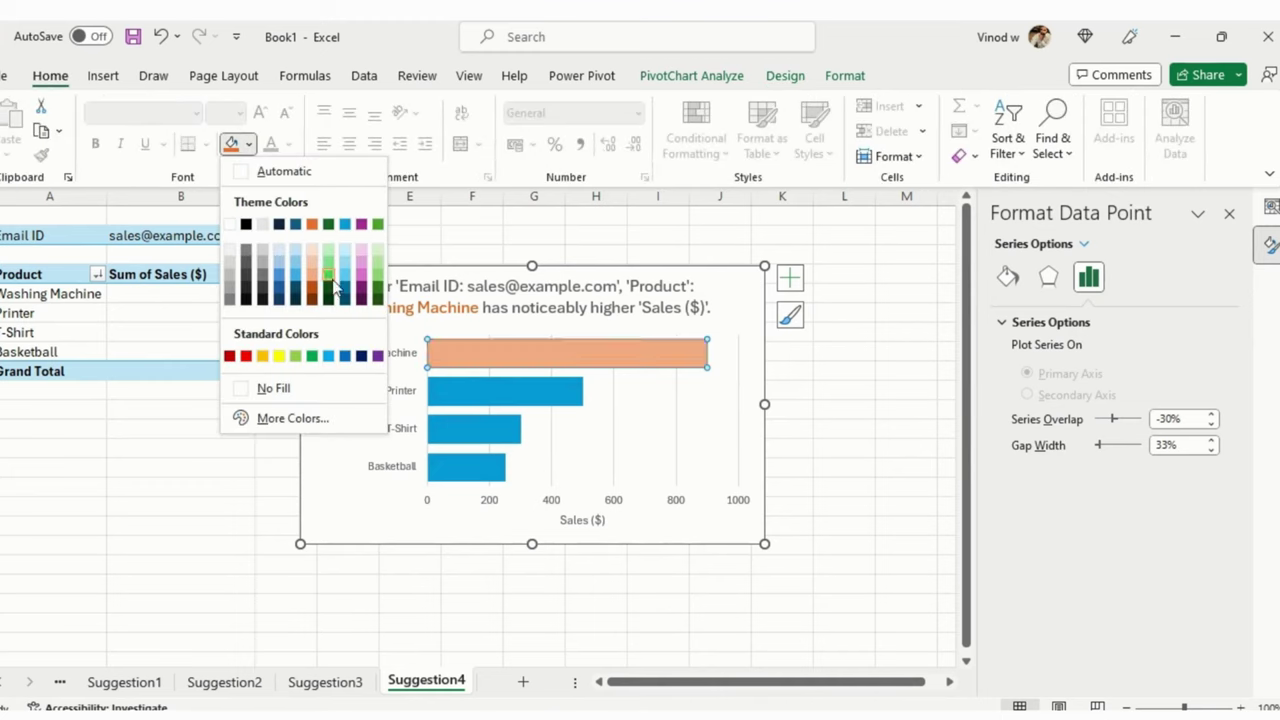
pyautogui.click(333, 285)
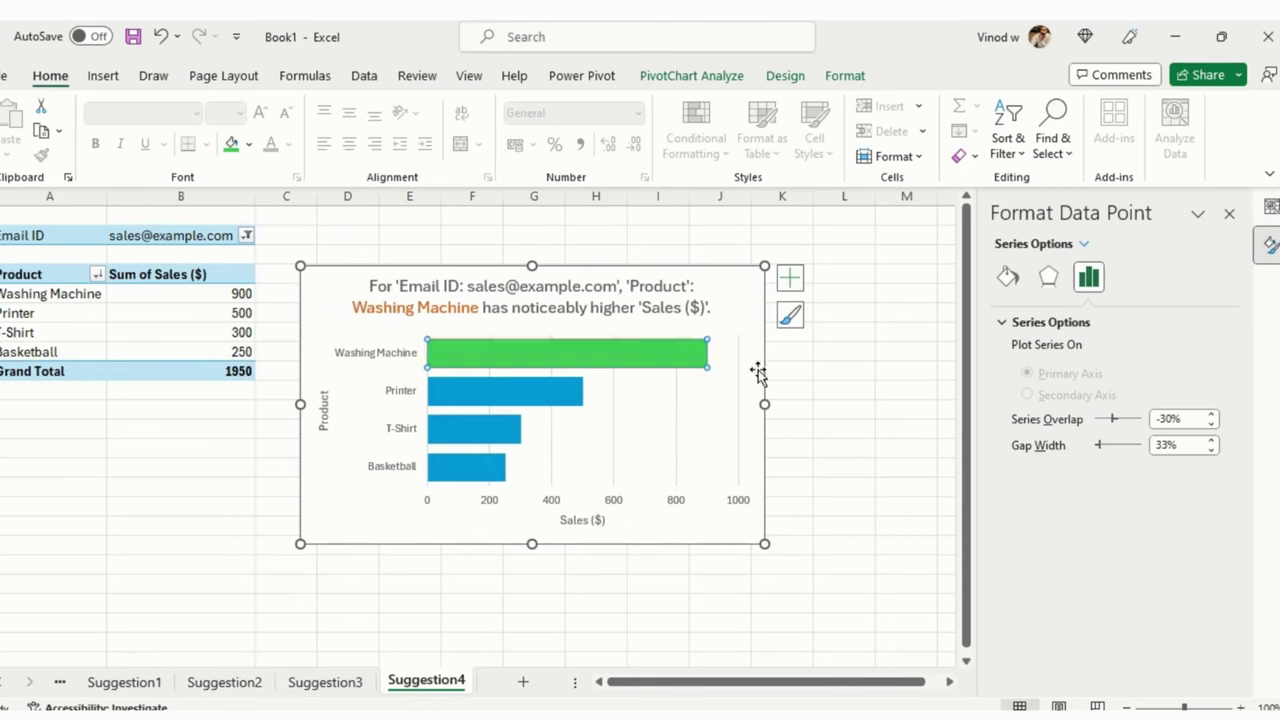
# Show value data labels (900, 500, 300, 250) on the bars
pyautogui.click(746, 289)
pyautogui.click(455, 285)
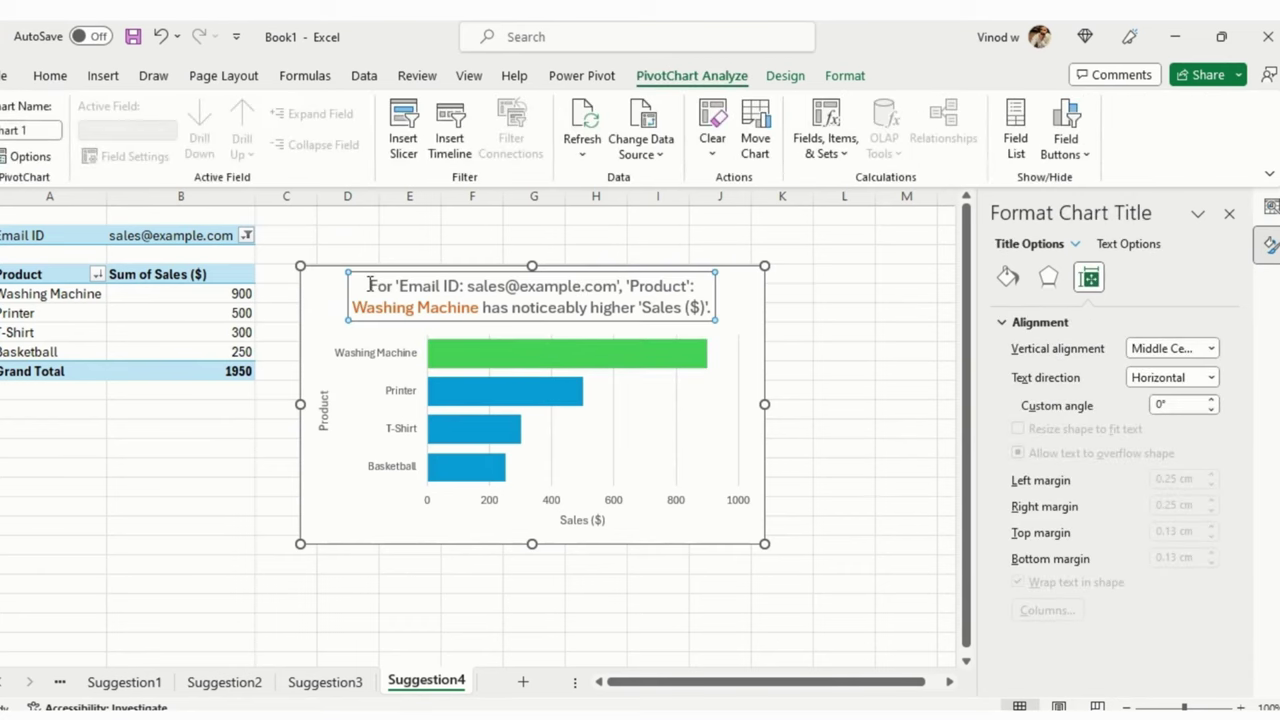
pyautogui.moveTo(368, 285); pyautogui.dragTo(745, 318)
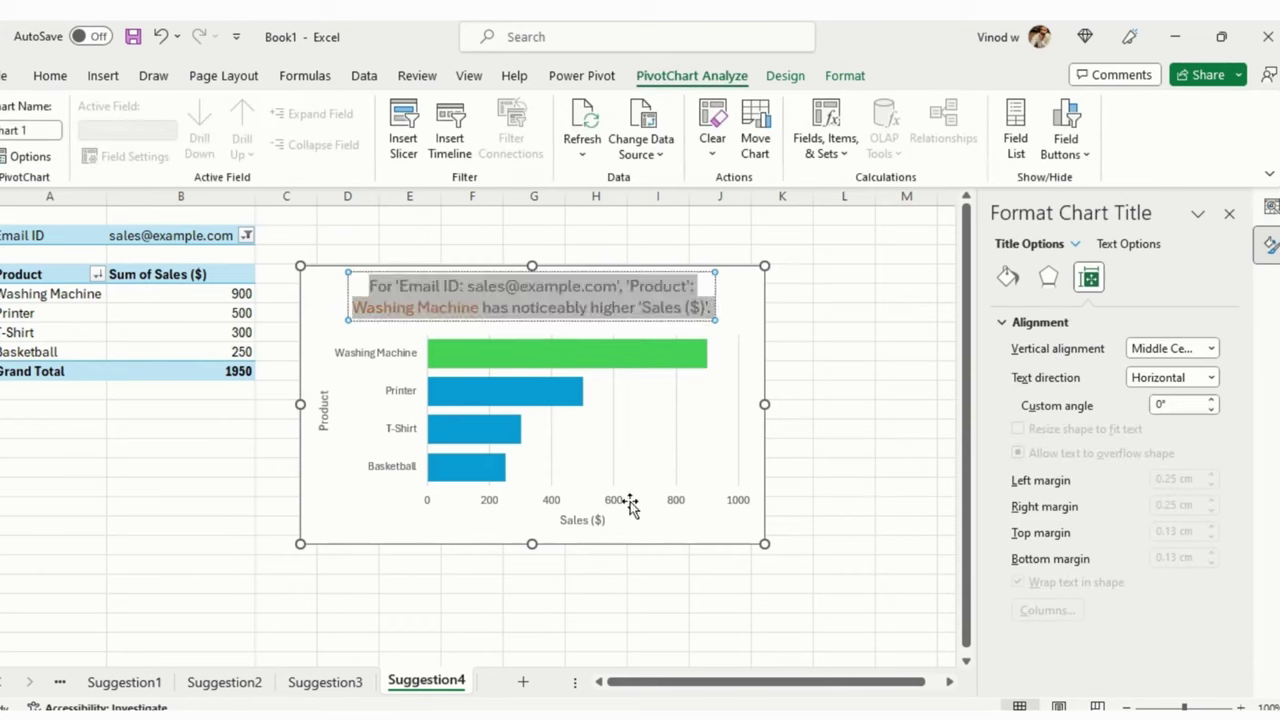
pyautogui.click(311, 514)
pyautogui.click(789, 277)
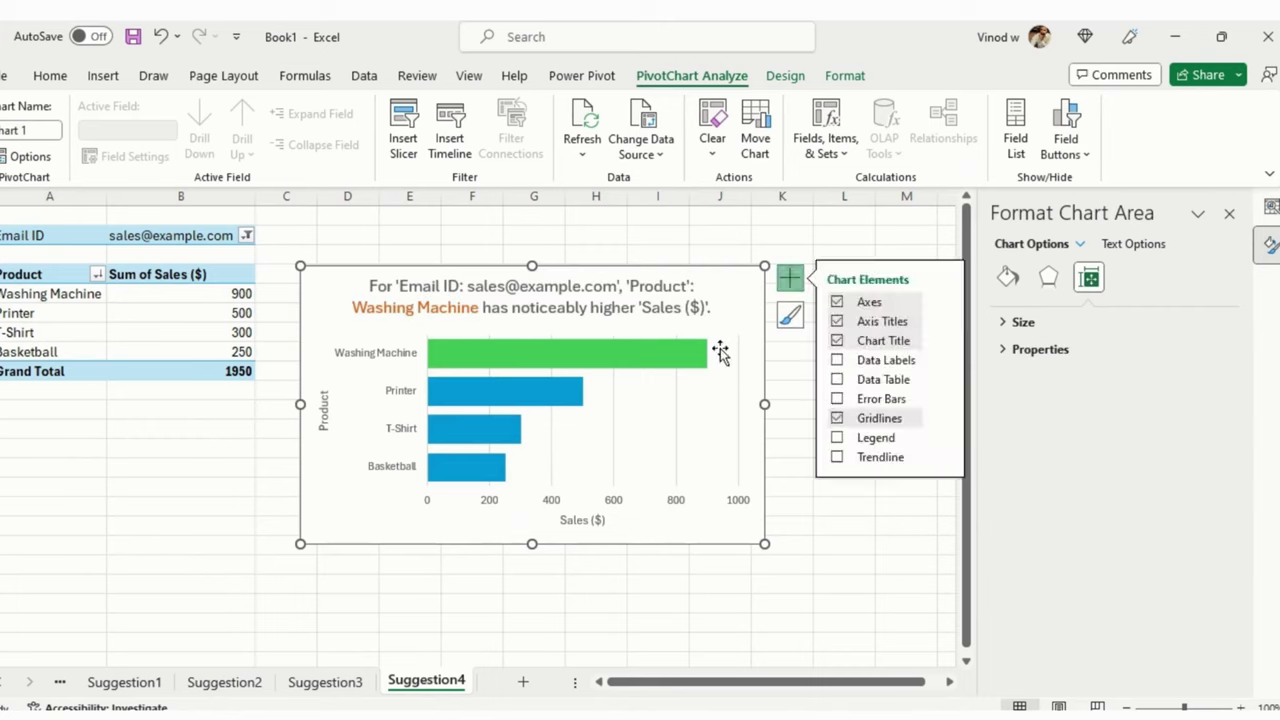
pyautogui.click(837, 361)
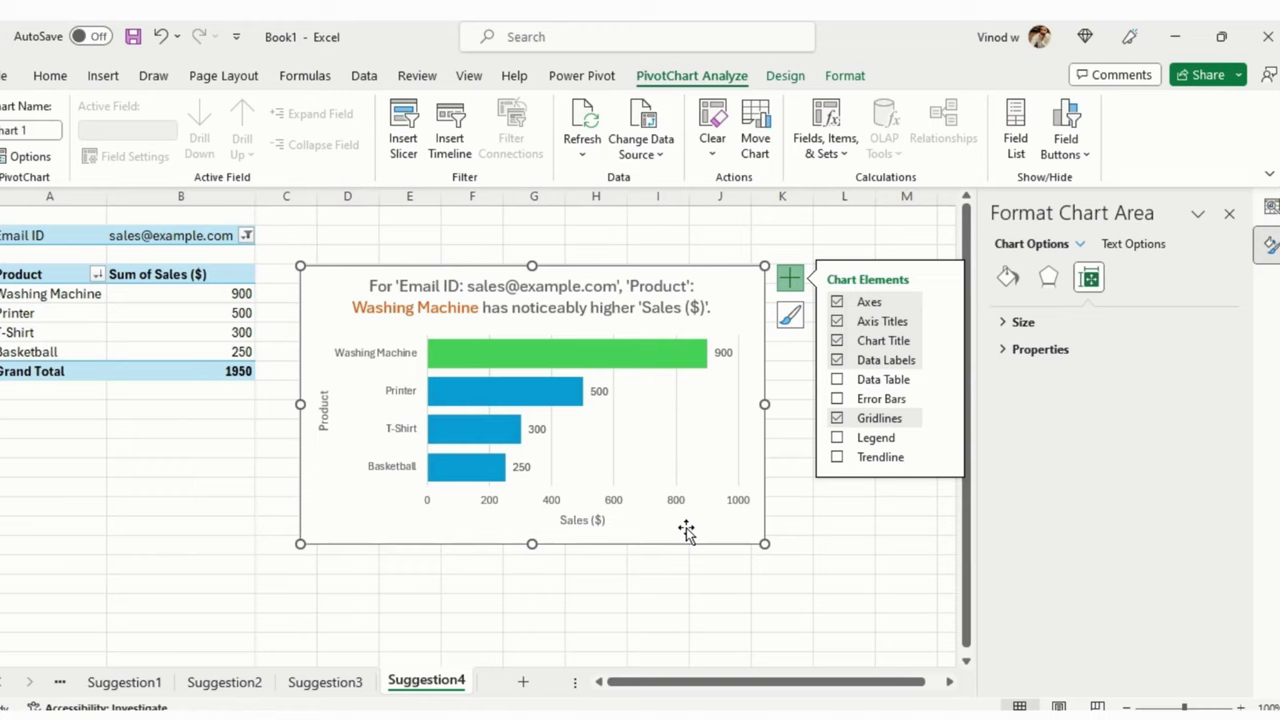
pyautogui.click(655, 584)
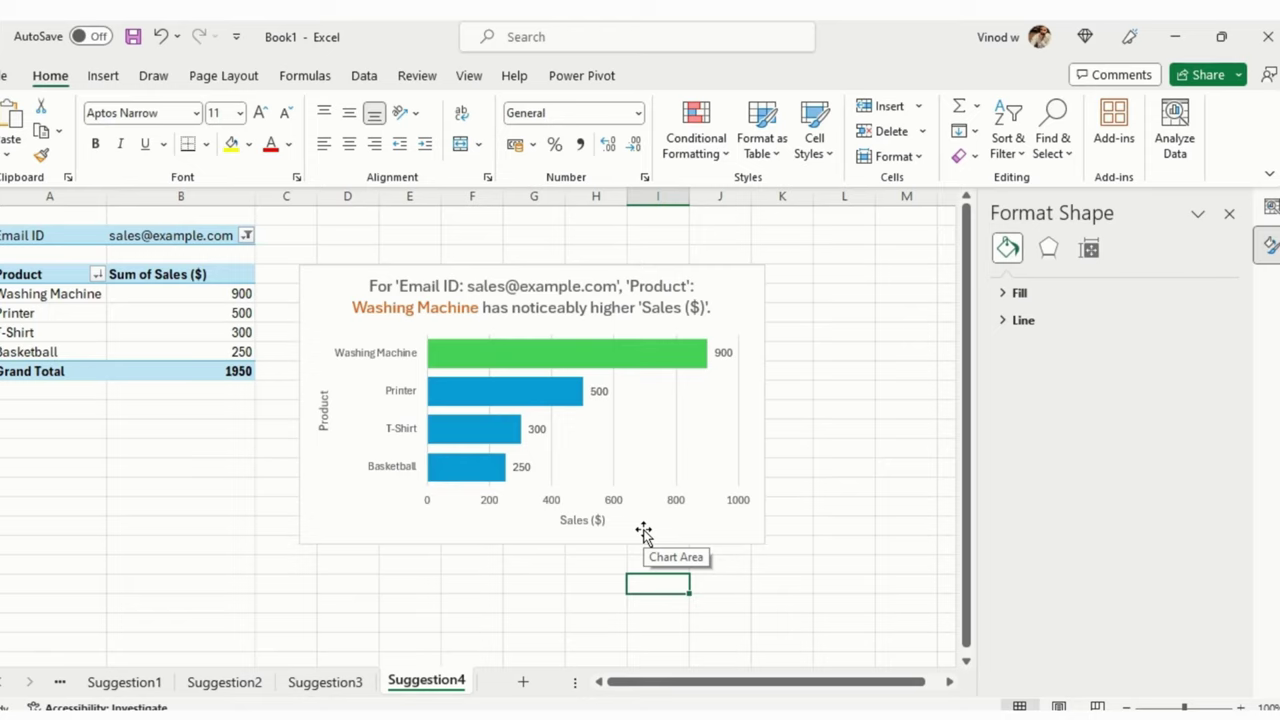
# Return to the Sheet2 sheet with the raw product, type, sales, country and pin code data
pyautogui.click(102, 76)
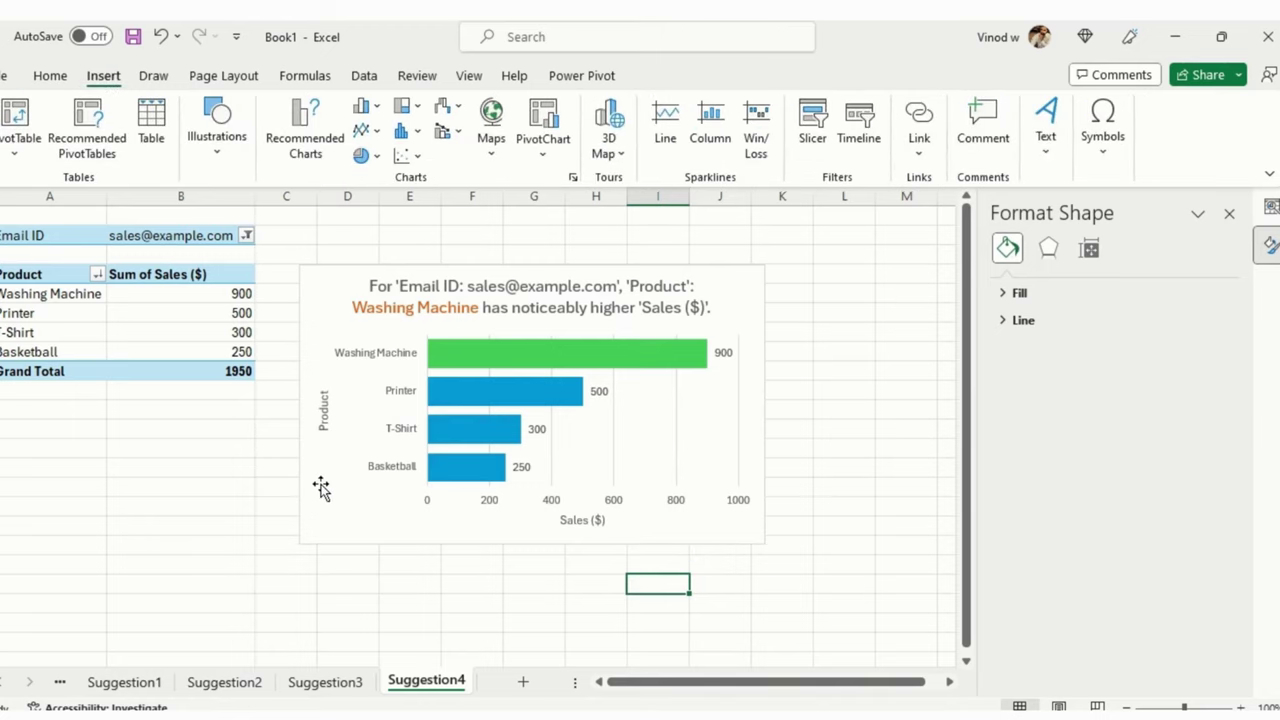
pyautogui.click(226, 683)
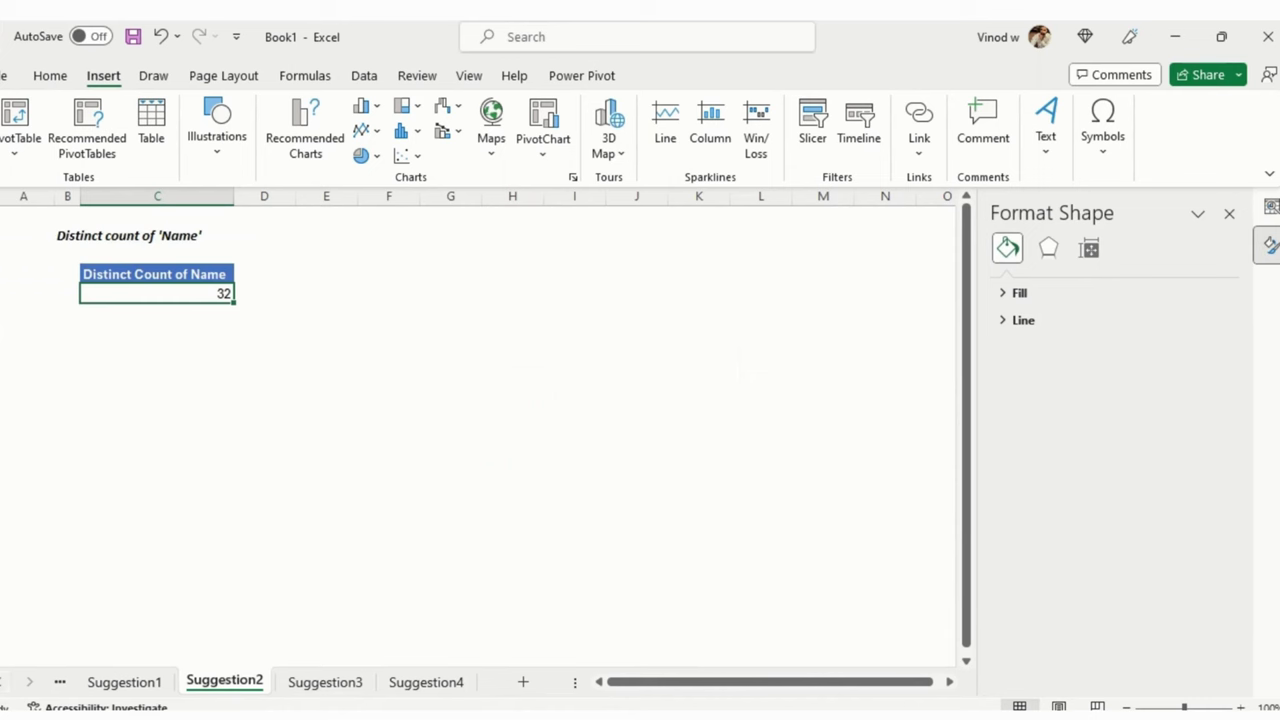
pyautogui.click(4, 684)
pyautogui.click(4, 684)
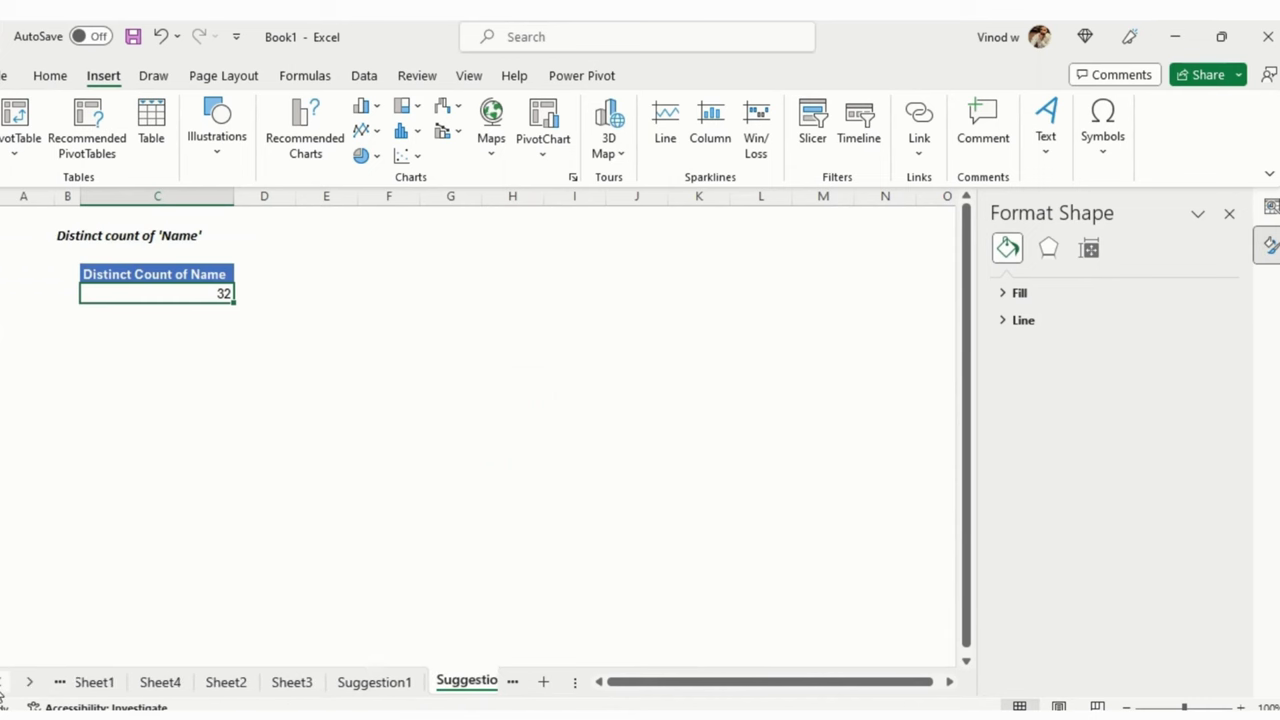
pyautogui.click(245, 684)
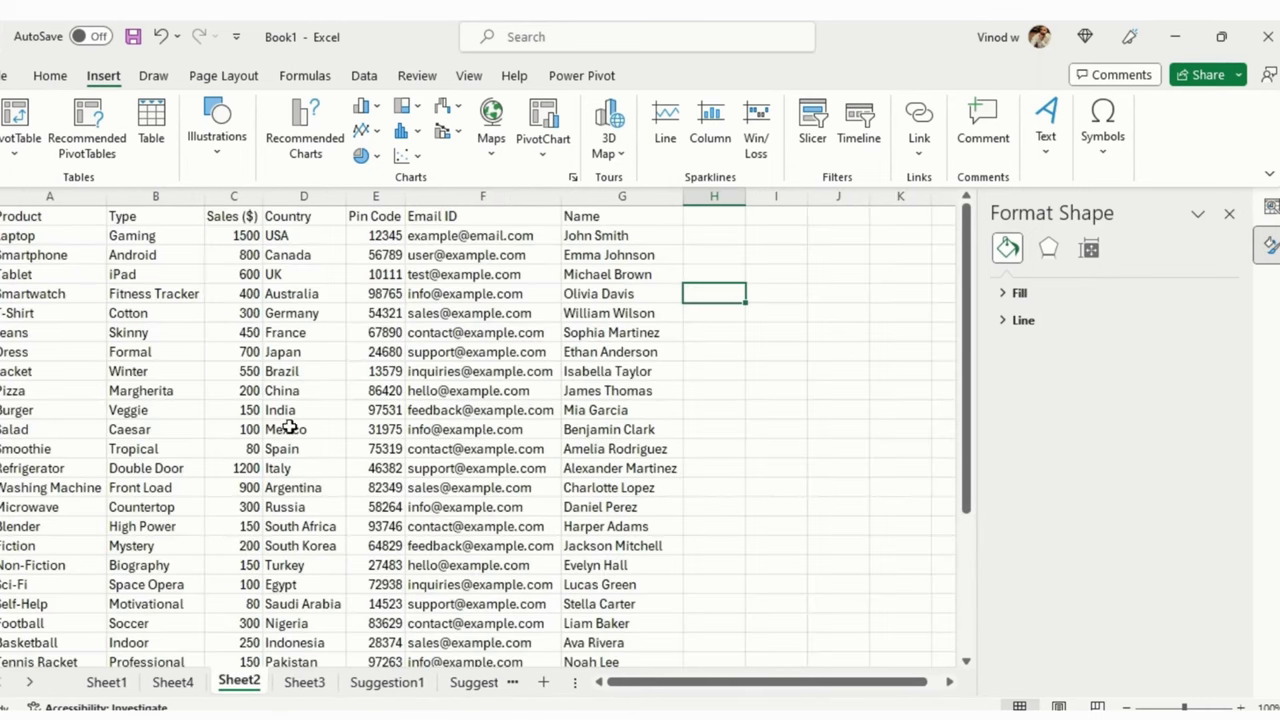
pyautogui.click(328, 388)
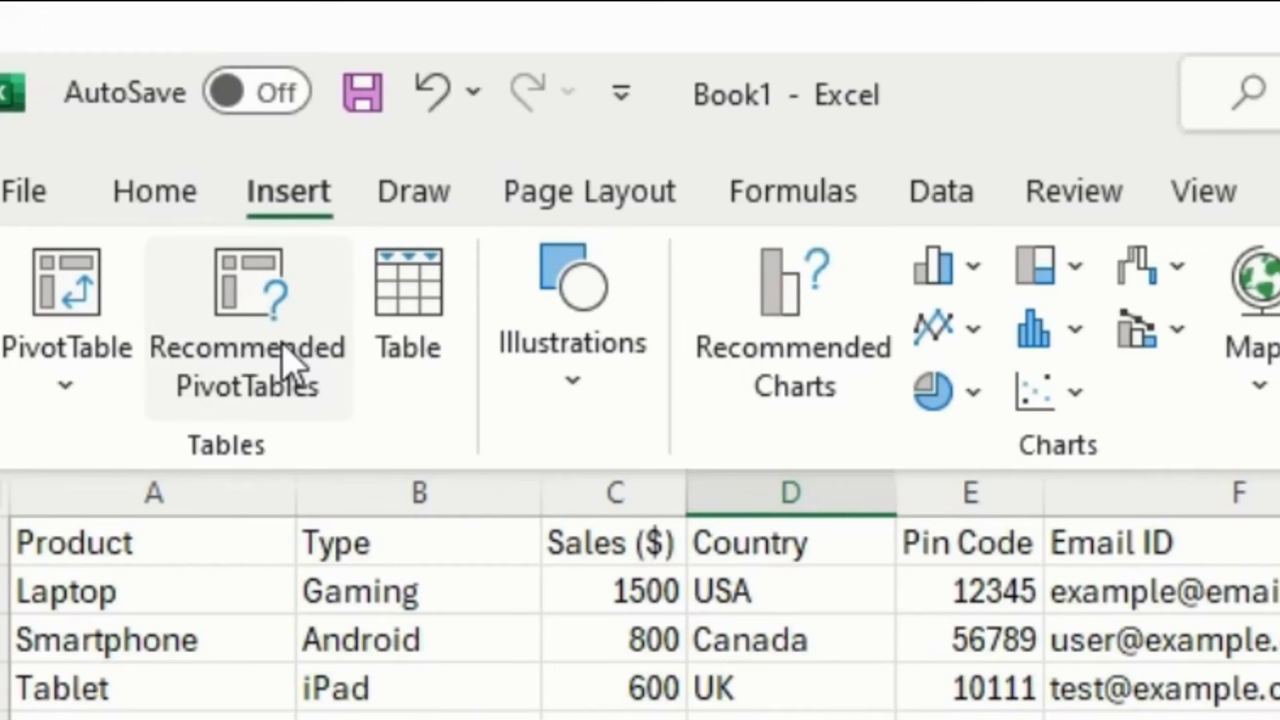
# List recommended PivotTables for the Sheet2 data and find the Sales ($) by Product card, led by Laptop at 1500
pyautogui.click(290, 362)
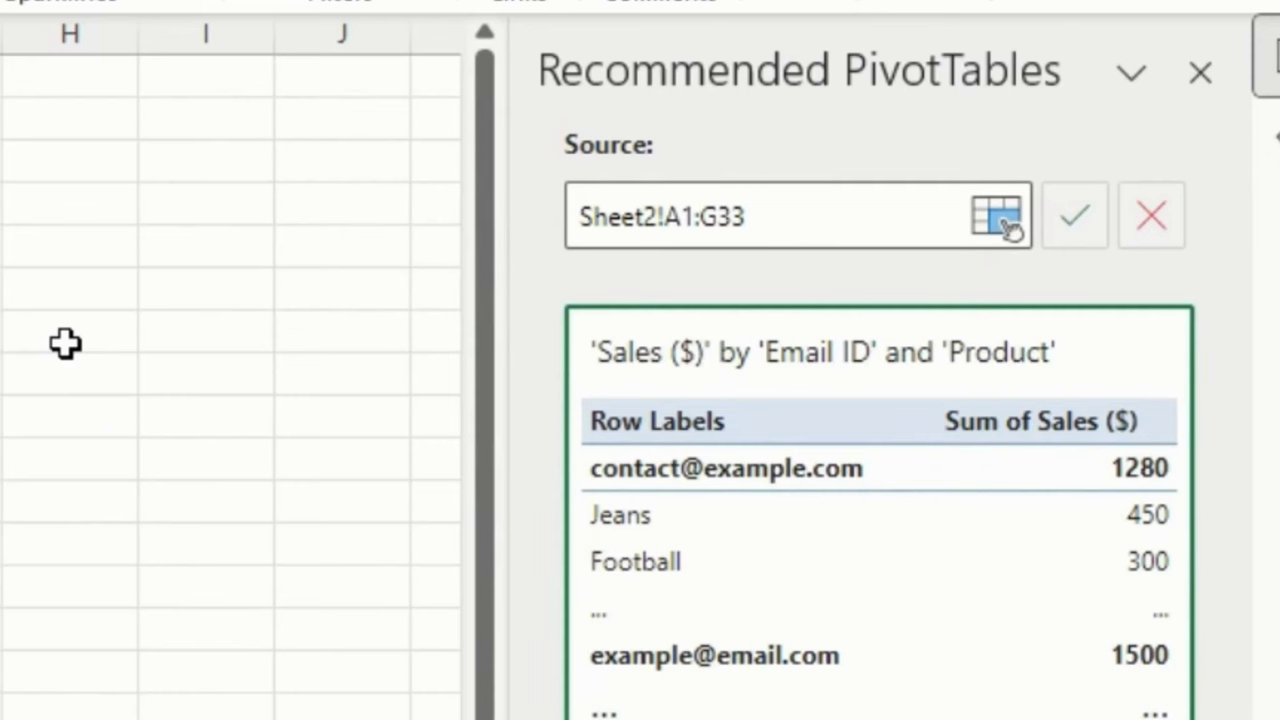
pyautogui.scroll(-3, 1100, 600)
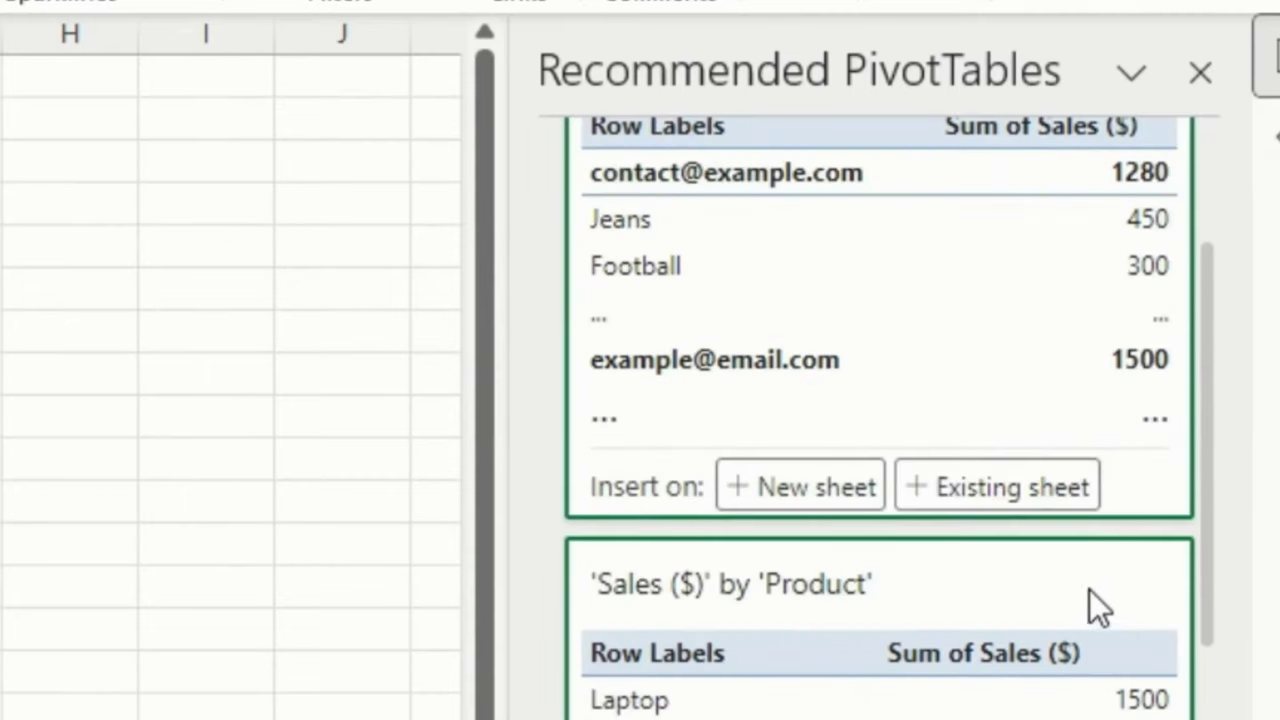
pyautogui.scroll(-5, 1090, 598)
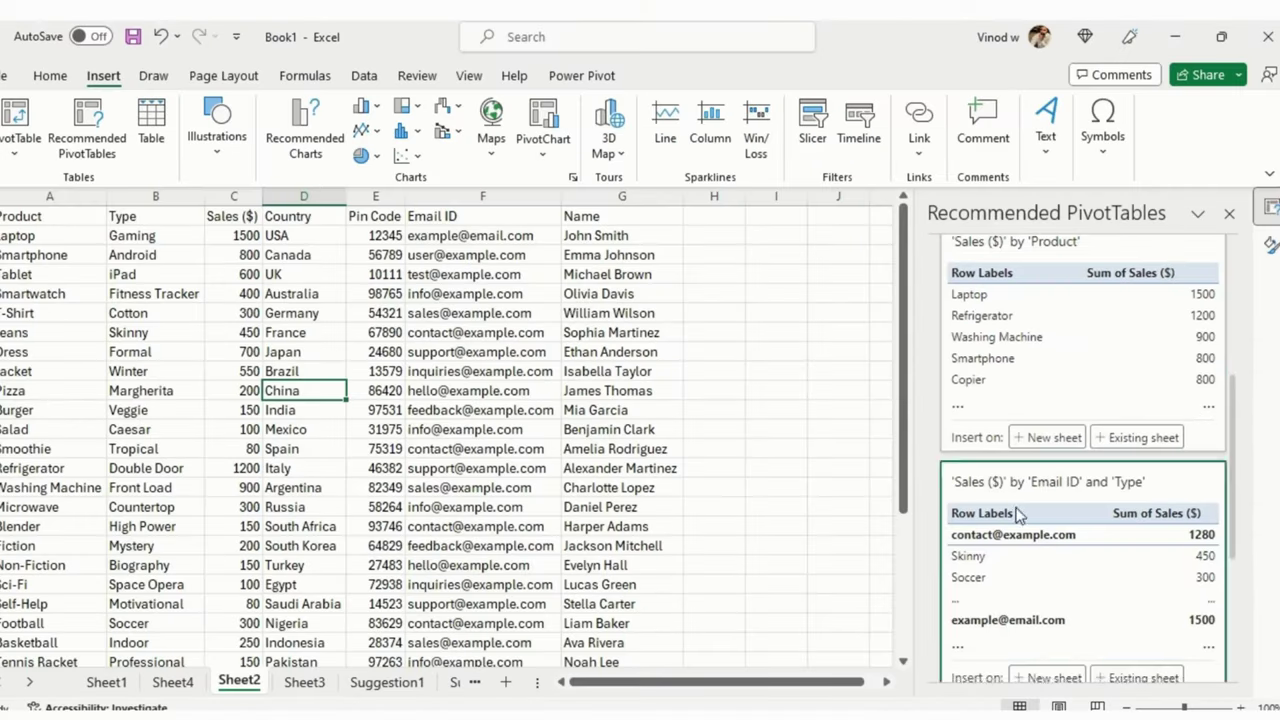
pyautogui.scroll(-3, 718, 543)
pyautogui.scroll(5, 718, 543)
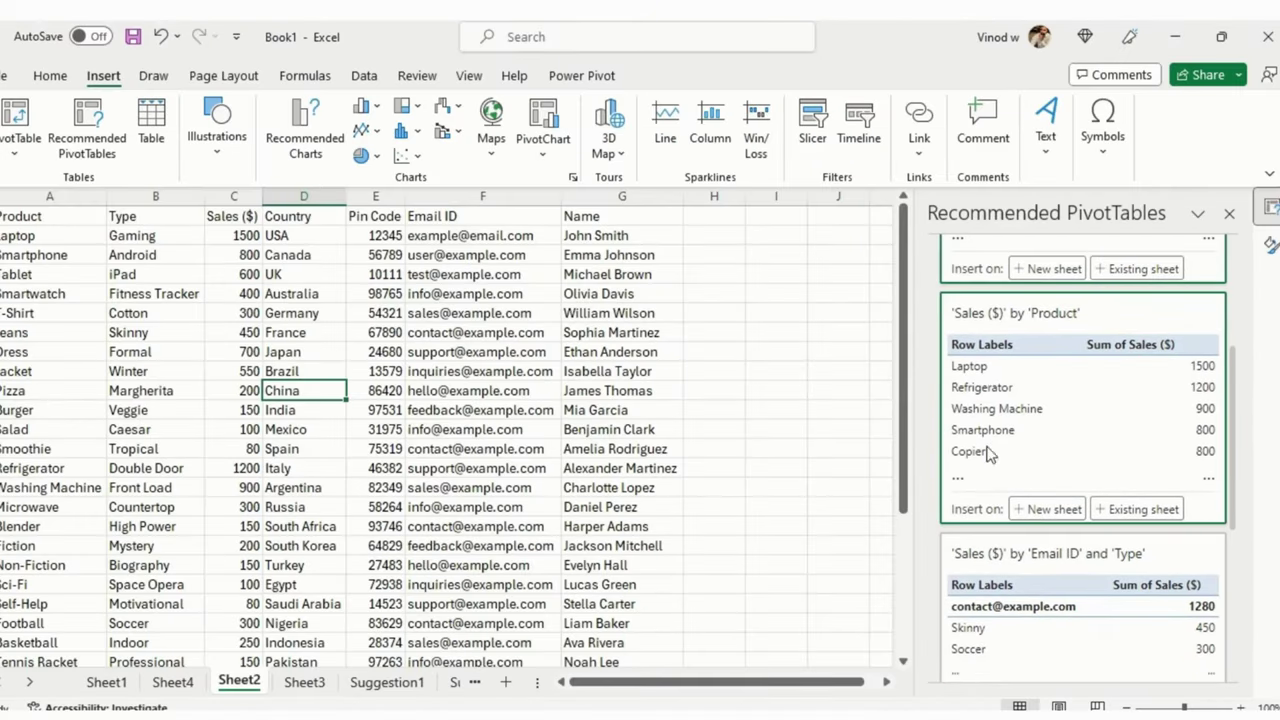
pyautogui.click(790, 272)
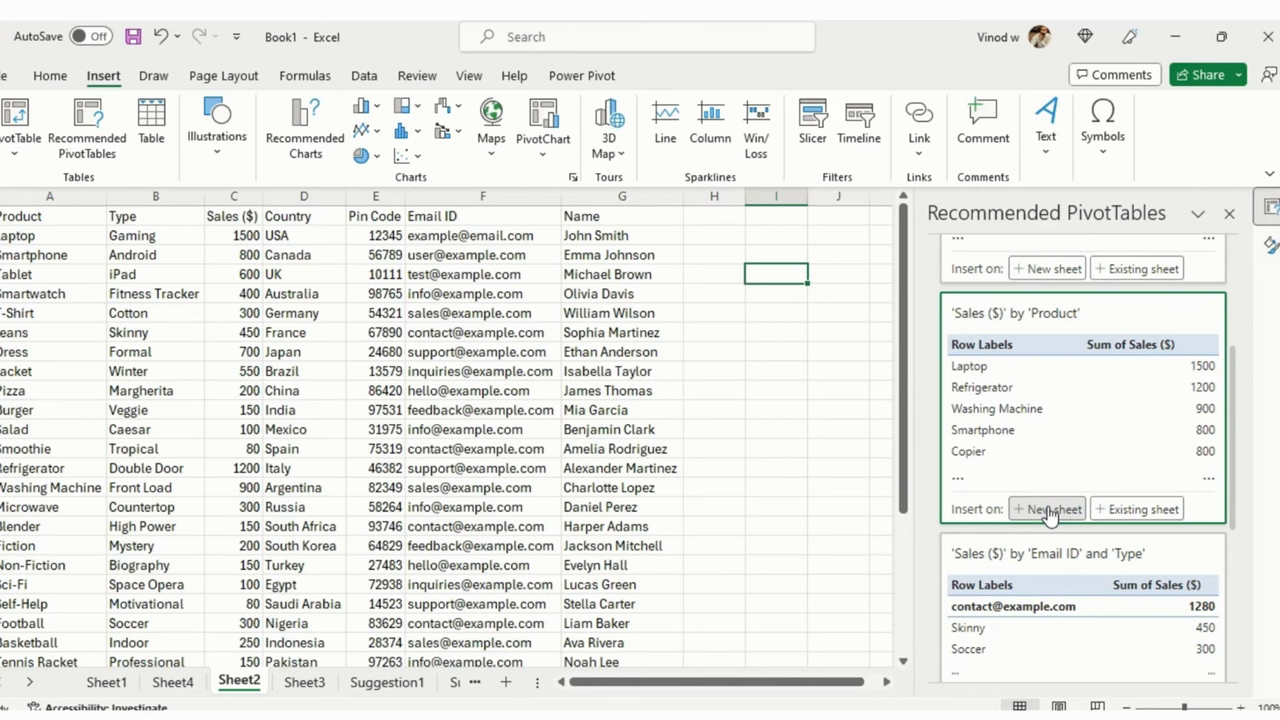
# Insert the Sales ($) by Product PivotTable on the existing sheet at cell I4
pyautogui.click(1141, 510)
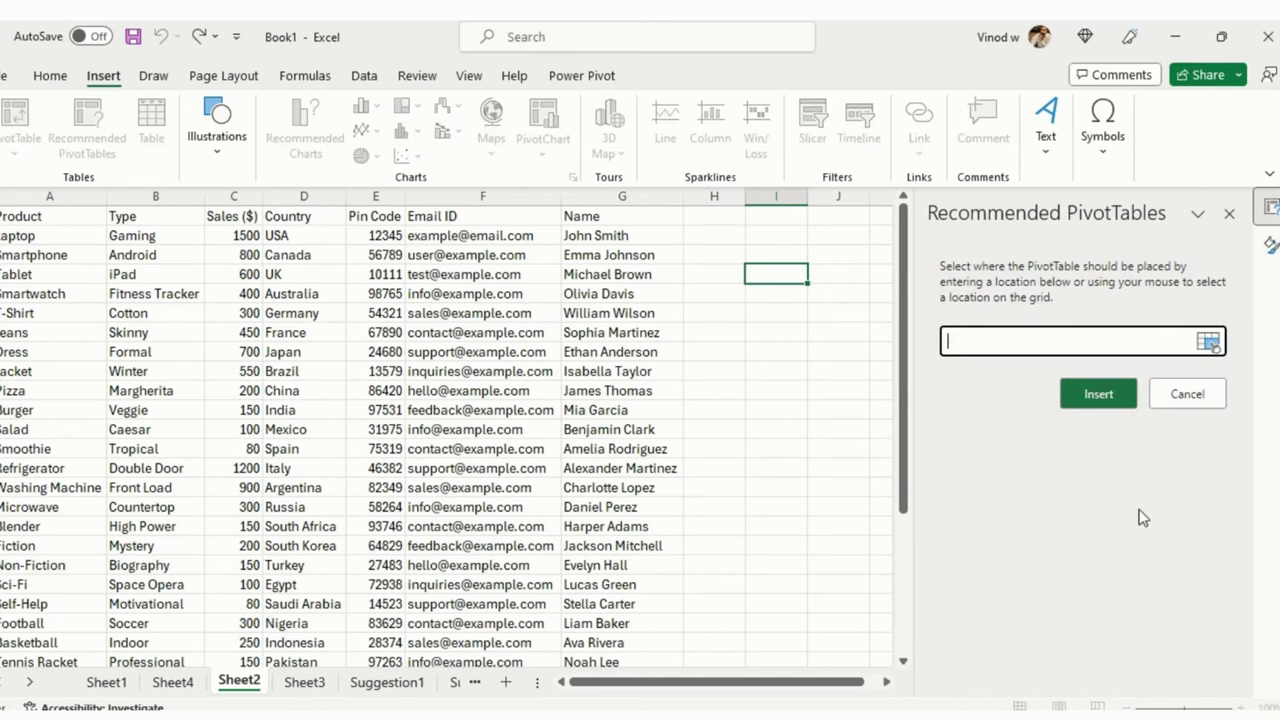
pyautogui.click(763, 273)
pyautogui.click(1116, 396)
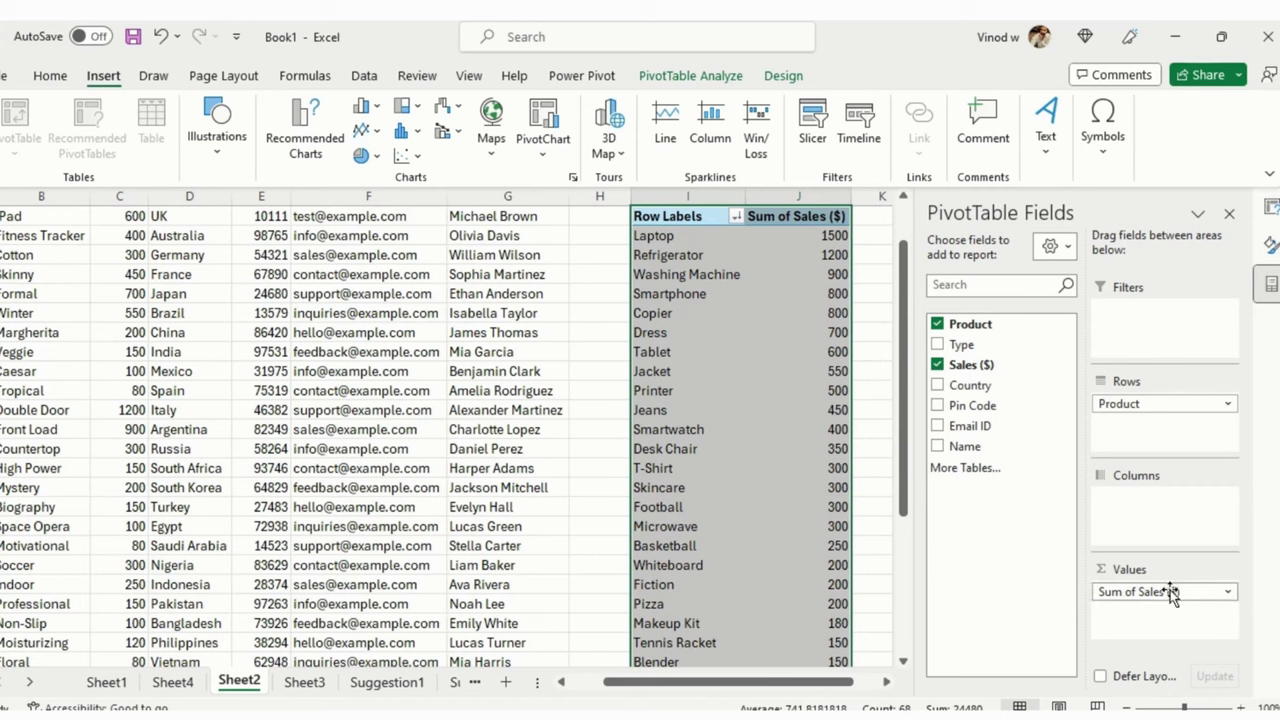
# Deselect the new PivotTable and check the sheet, ending on a source-data cell
pyautogui.click(308, 355)
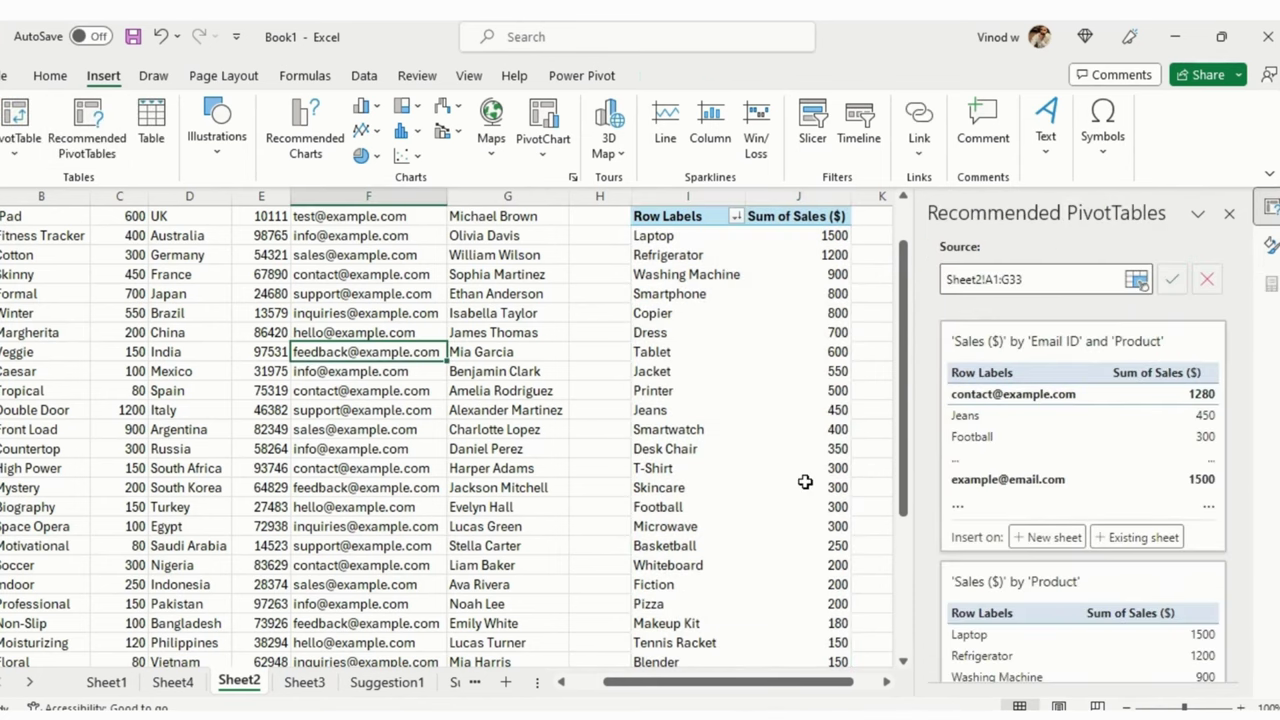
pyautogui.scroll(-4, 808, 477)
pyautogui.scroll(-5, 1066, 523)
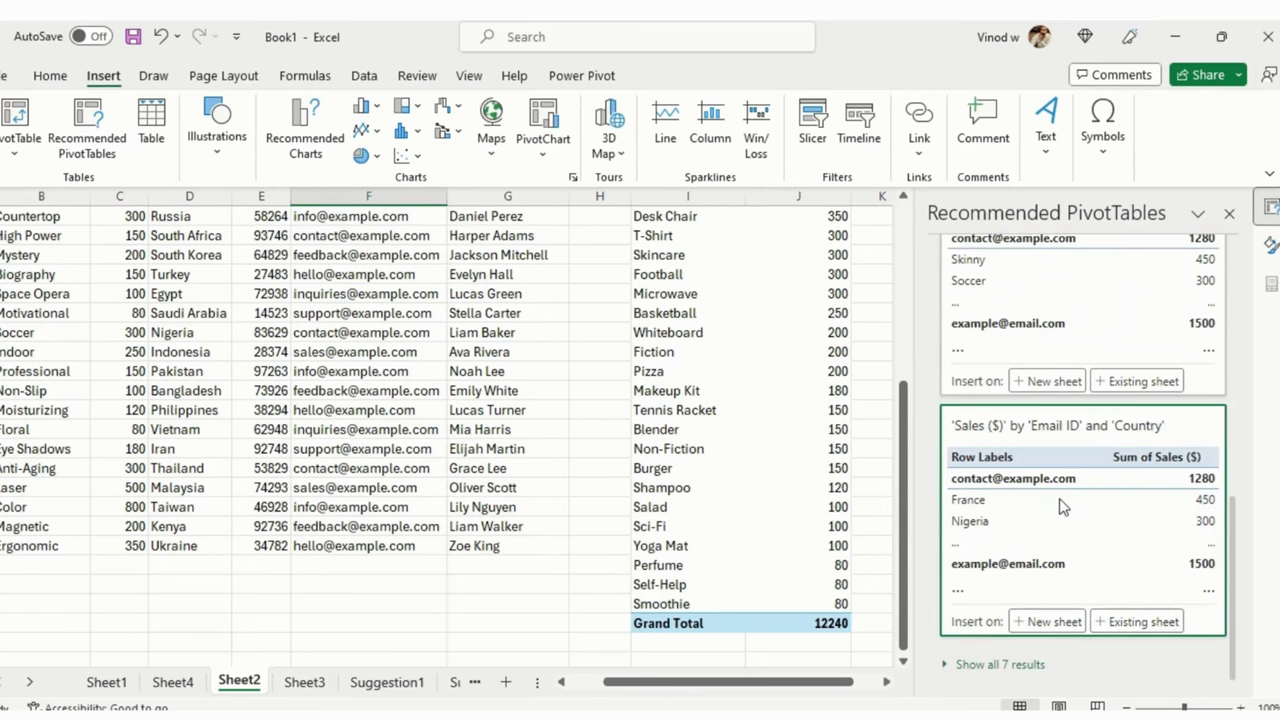
pyautogui.scroll(5, 169, 449)
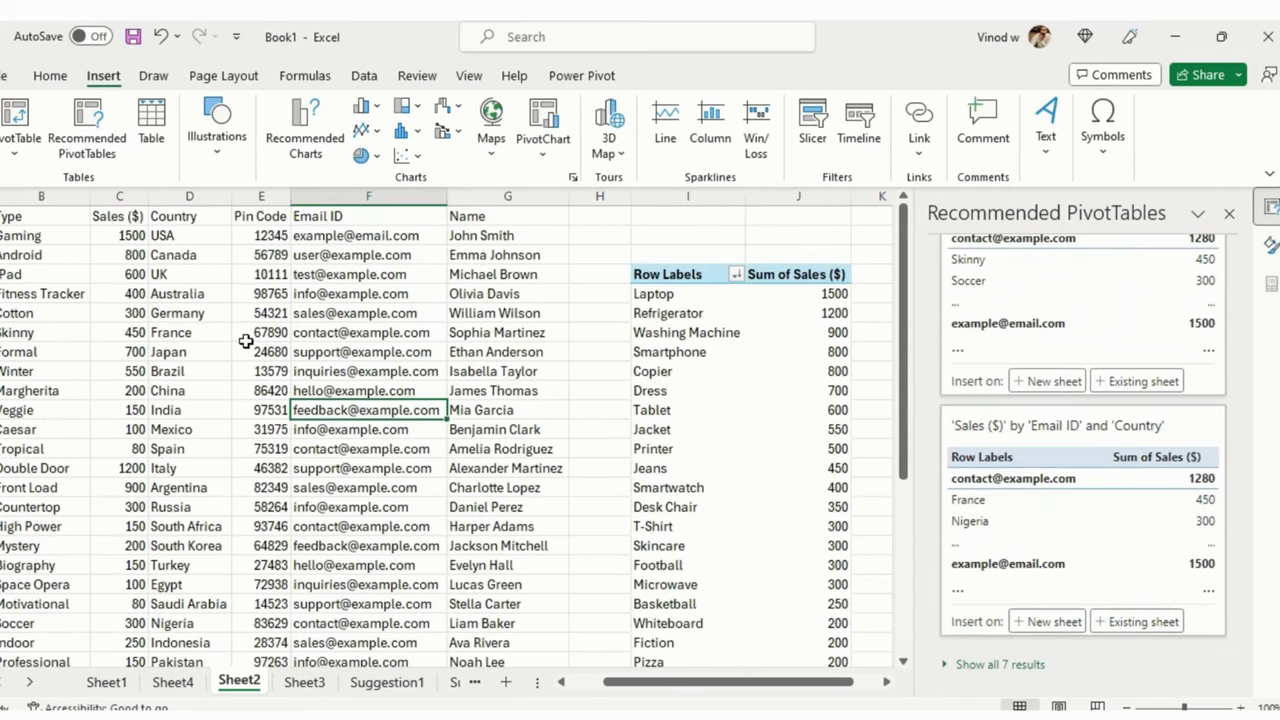
pyautogui.click(245, 336)
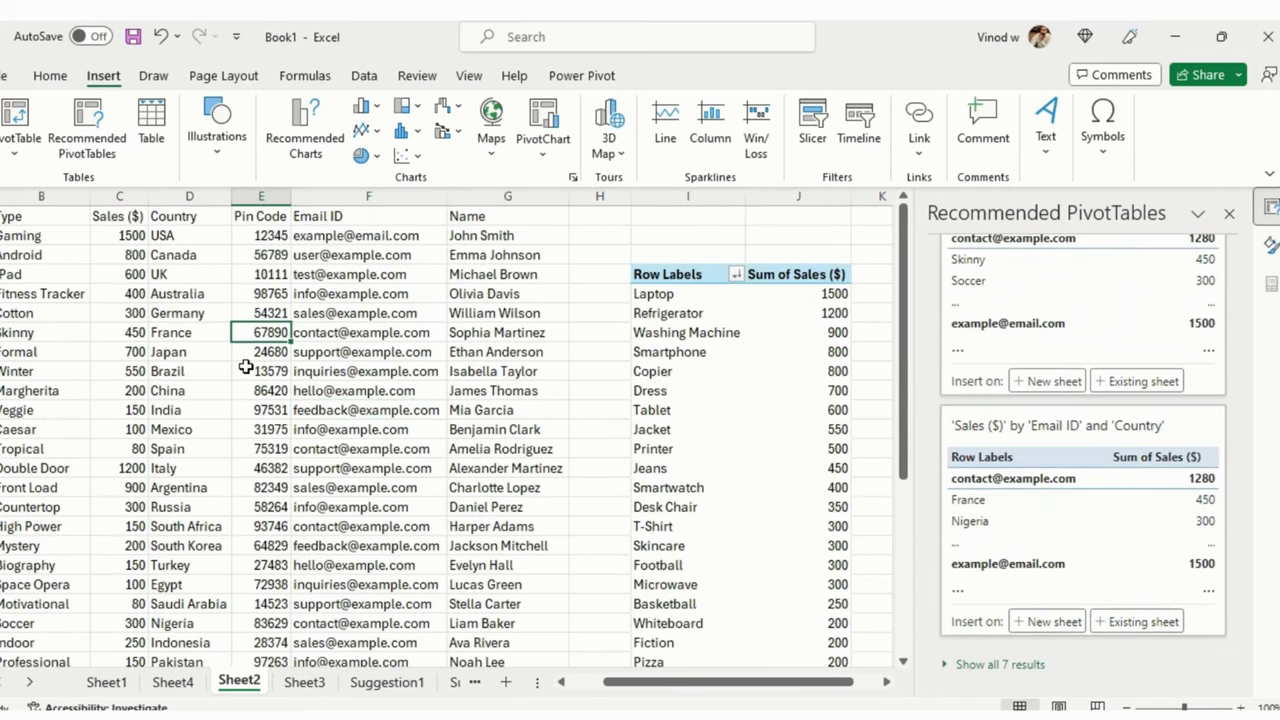